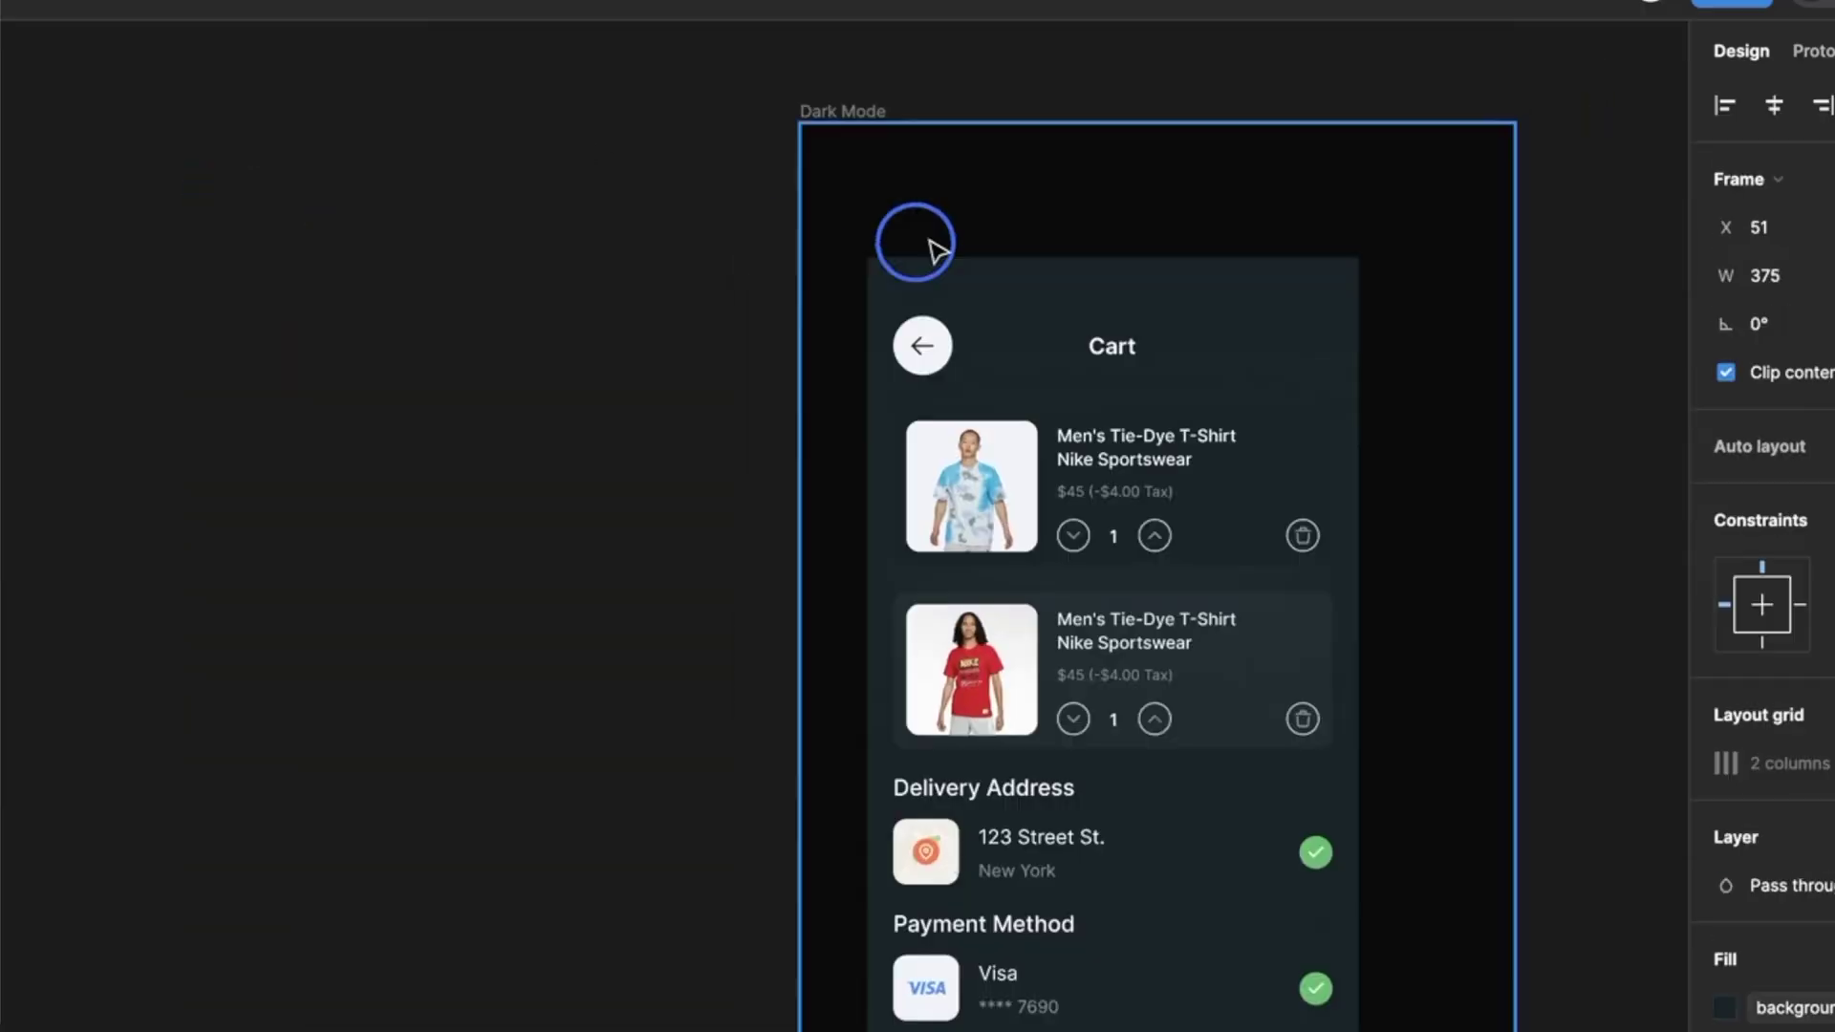
# - Drag the Checkout screen out of the Dark Mode frame, then select the Dark Mode frame
pyautogui.moveTo(936, 250); pyautogui.dragTo(268, 222)
pyautogui.click(846, 112)
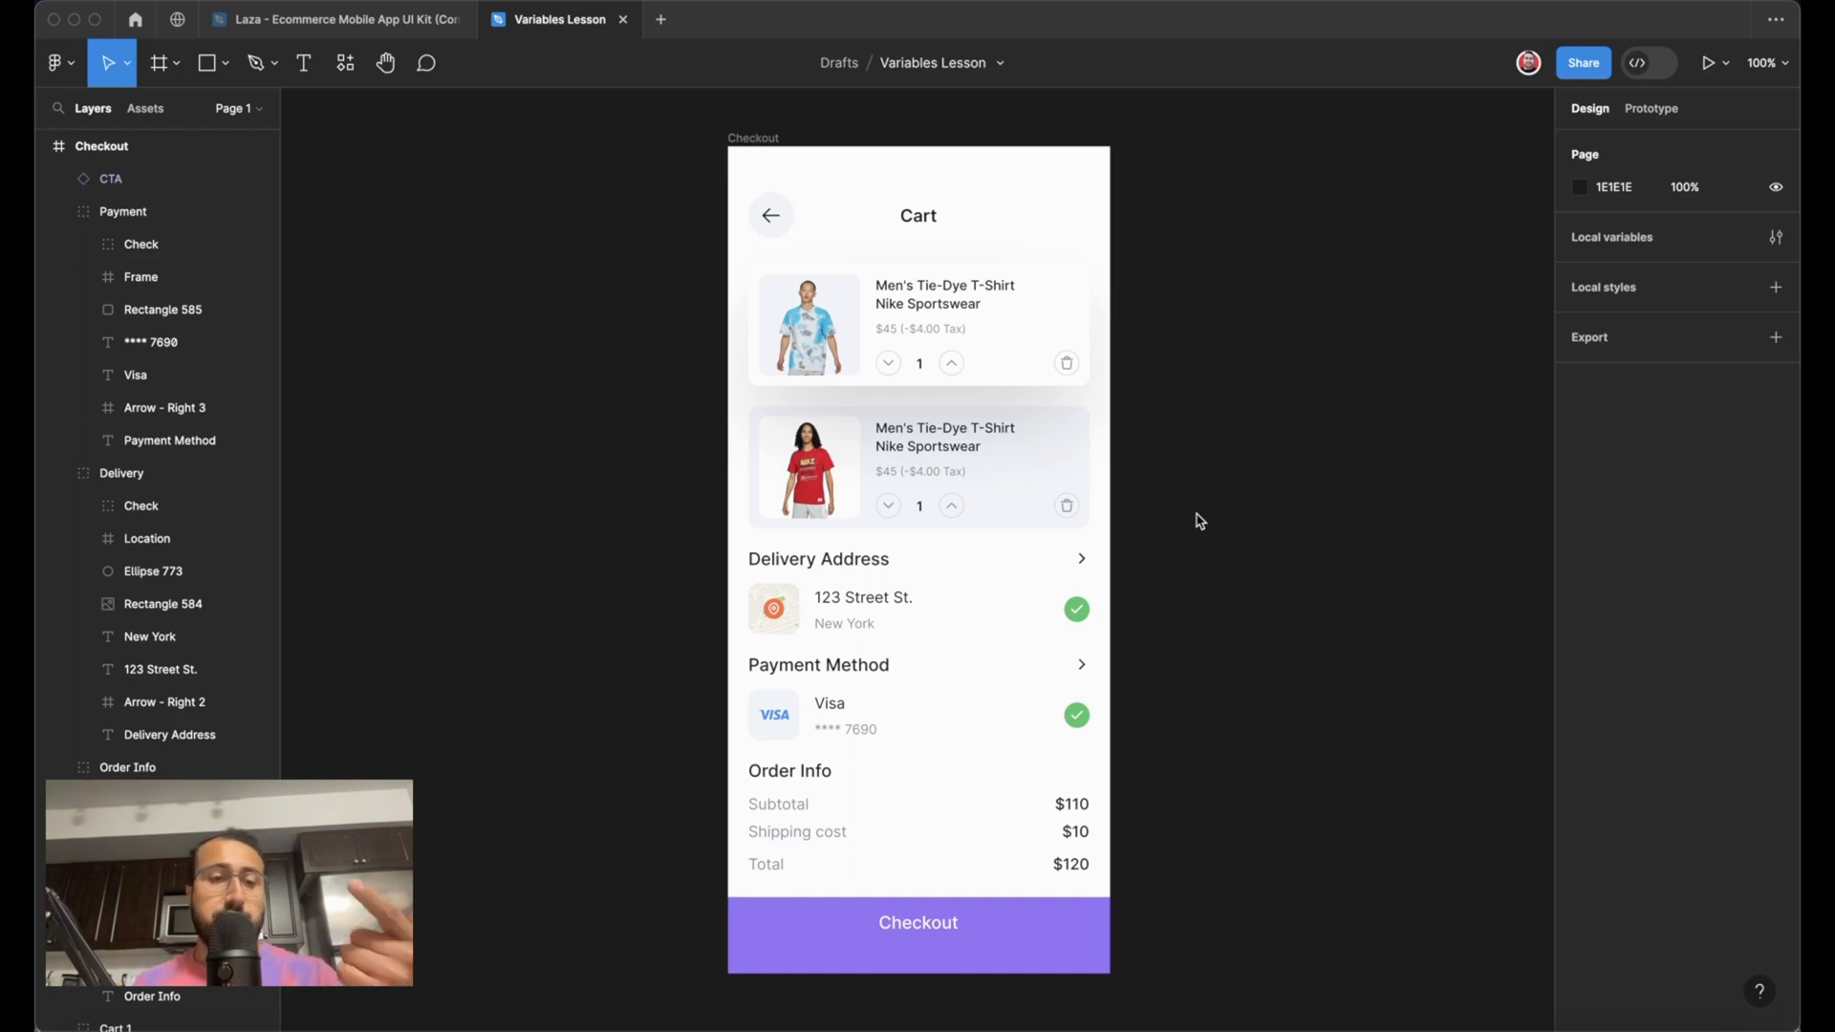
# - Open the local variables window and start a new variable to reveal the type choices
pyautogui.click(1206, 463)
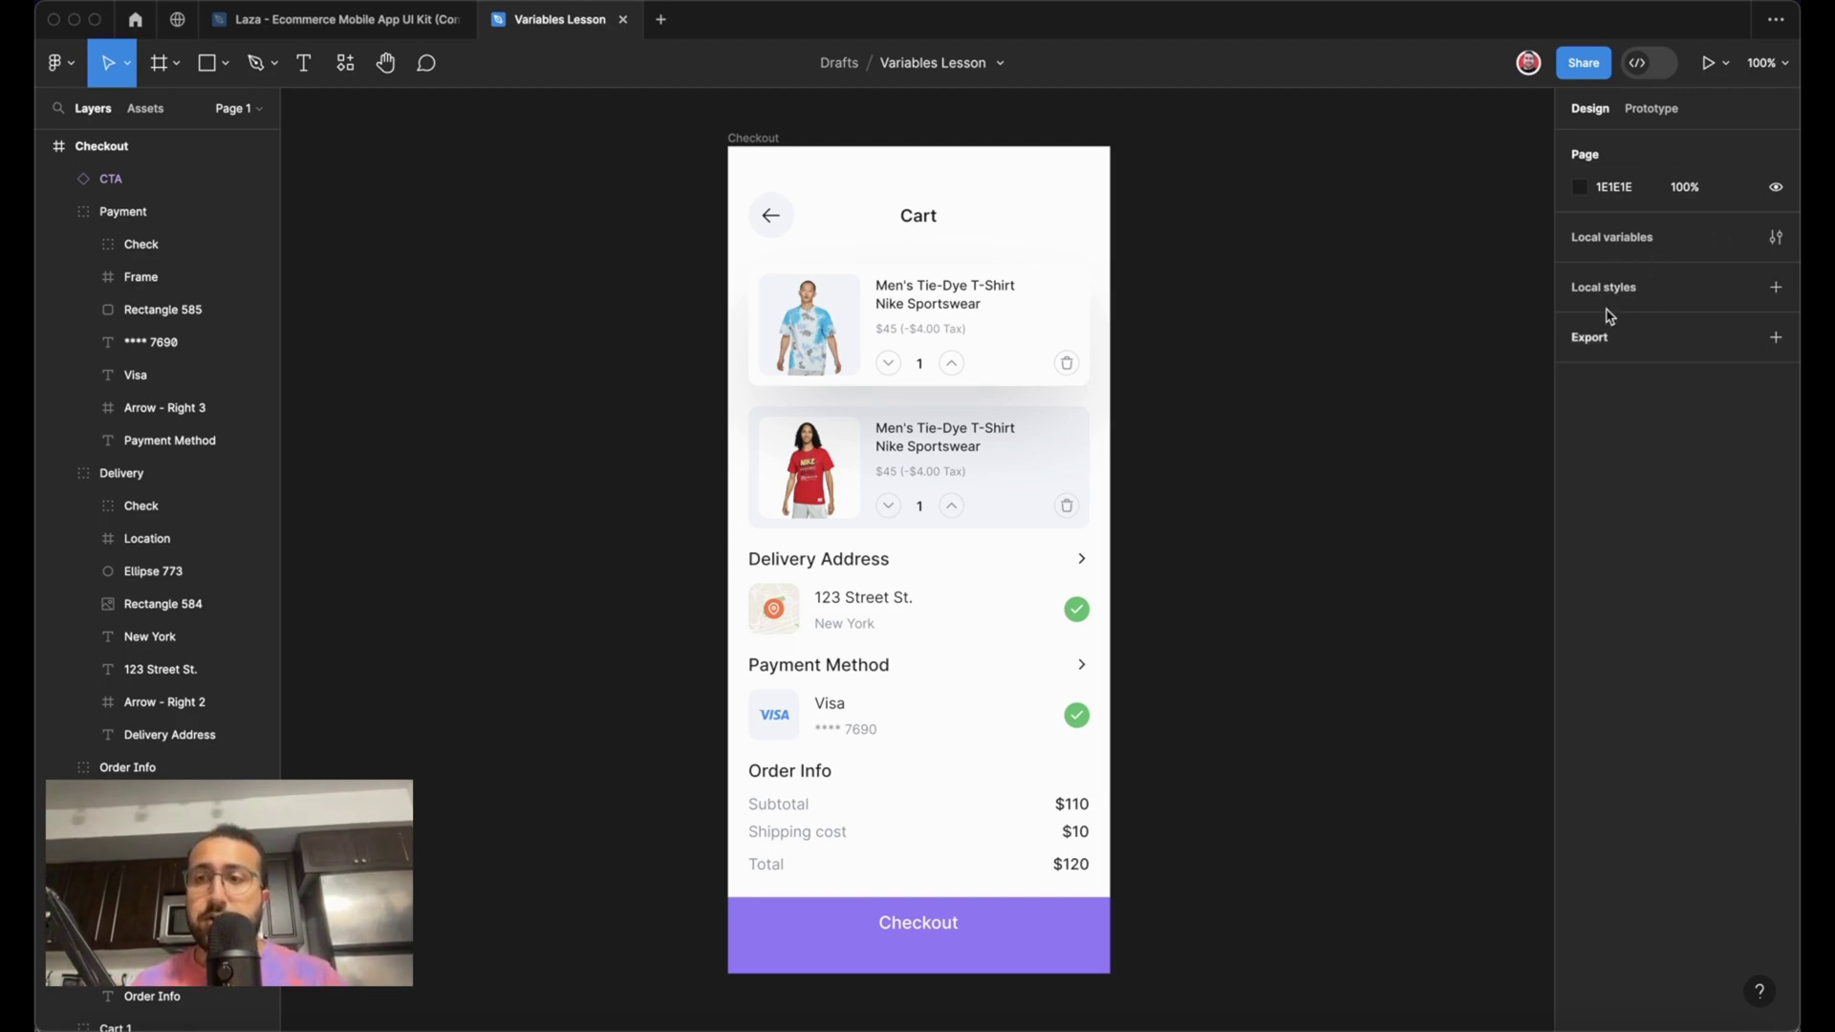
pyautogui.click(1305, 394)
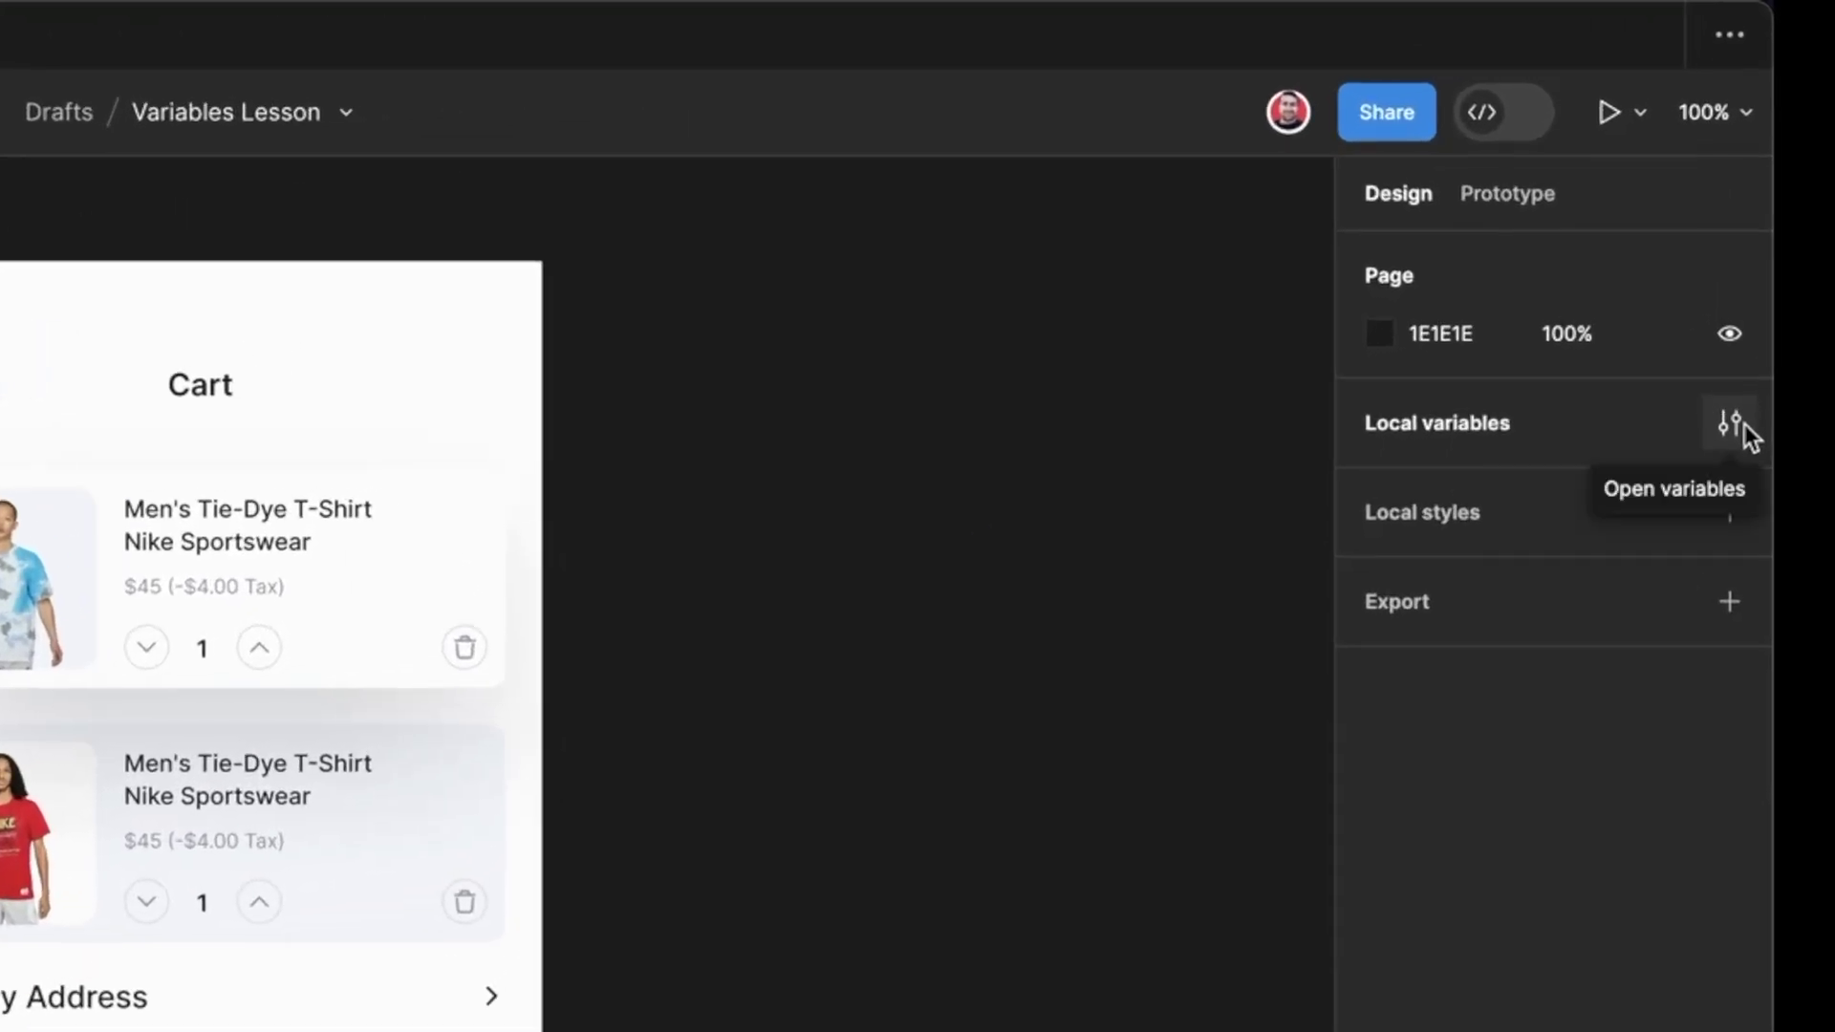
pyautogui.click(1732, 423)
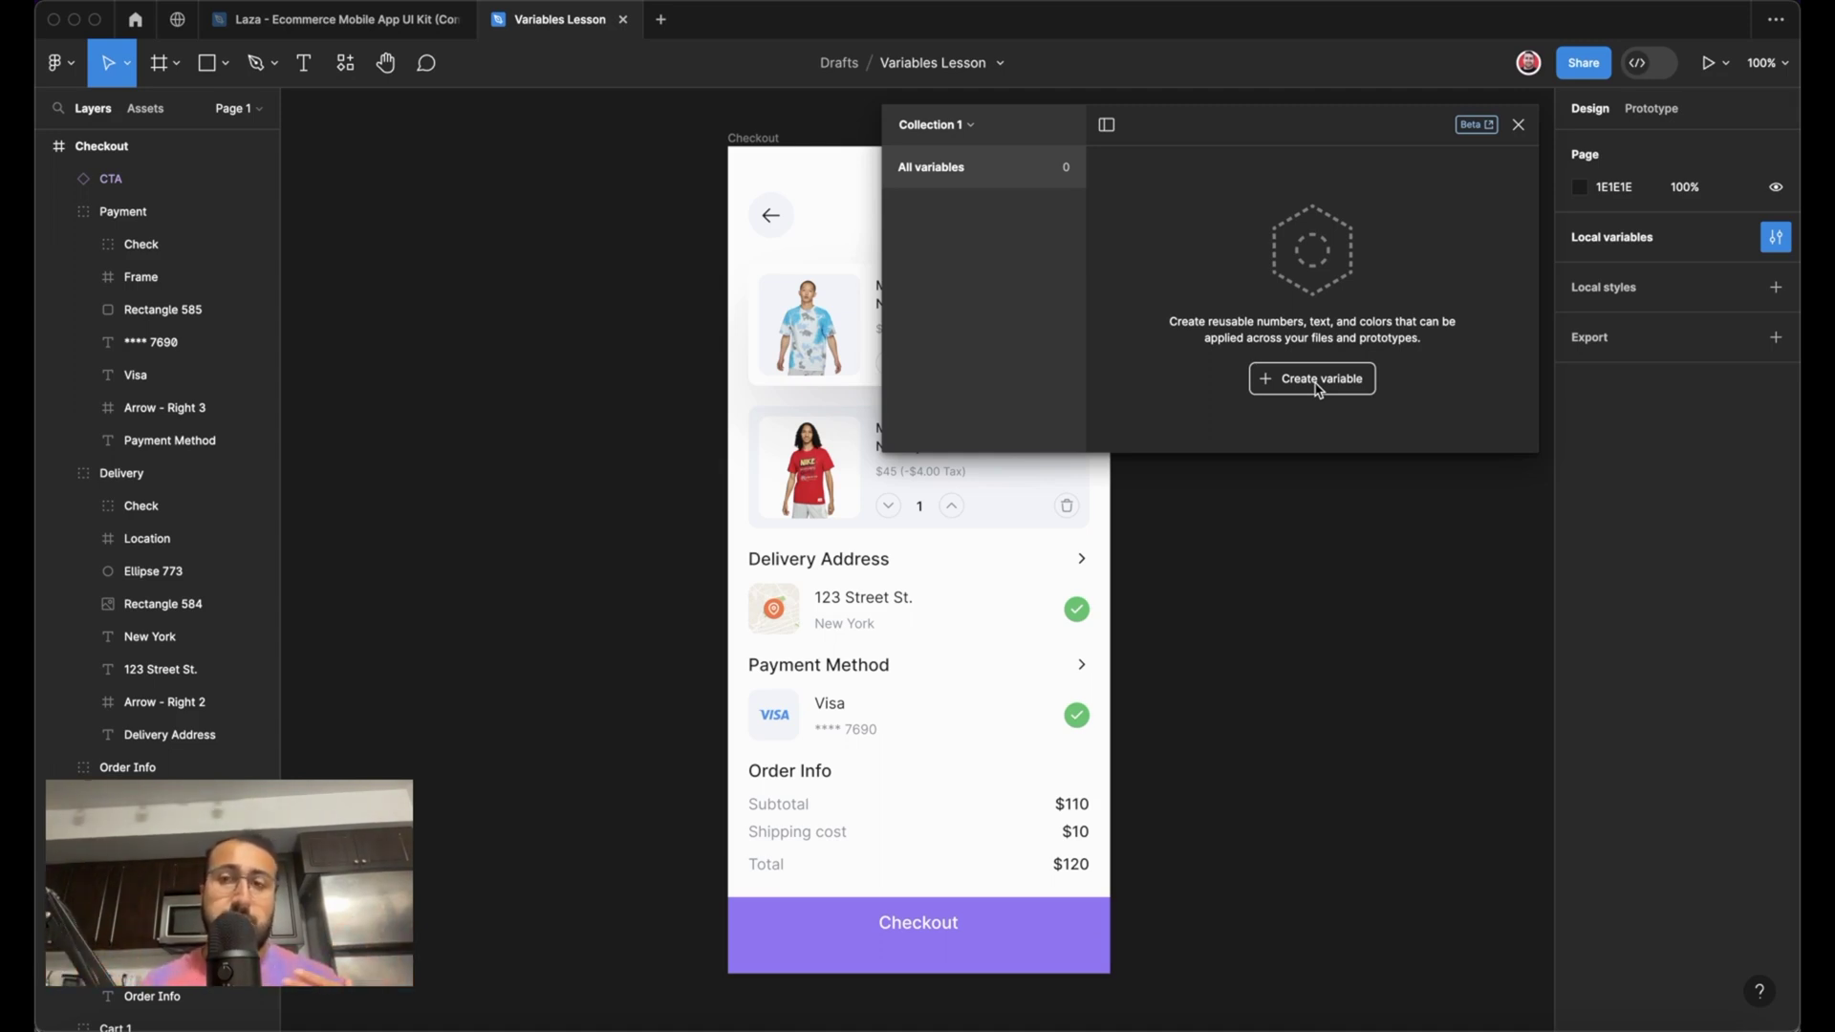
pyautogui.scroll(2, 1056, 514)
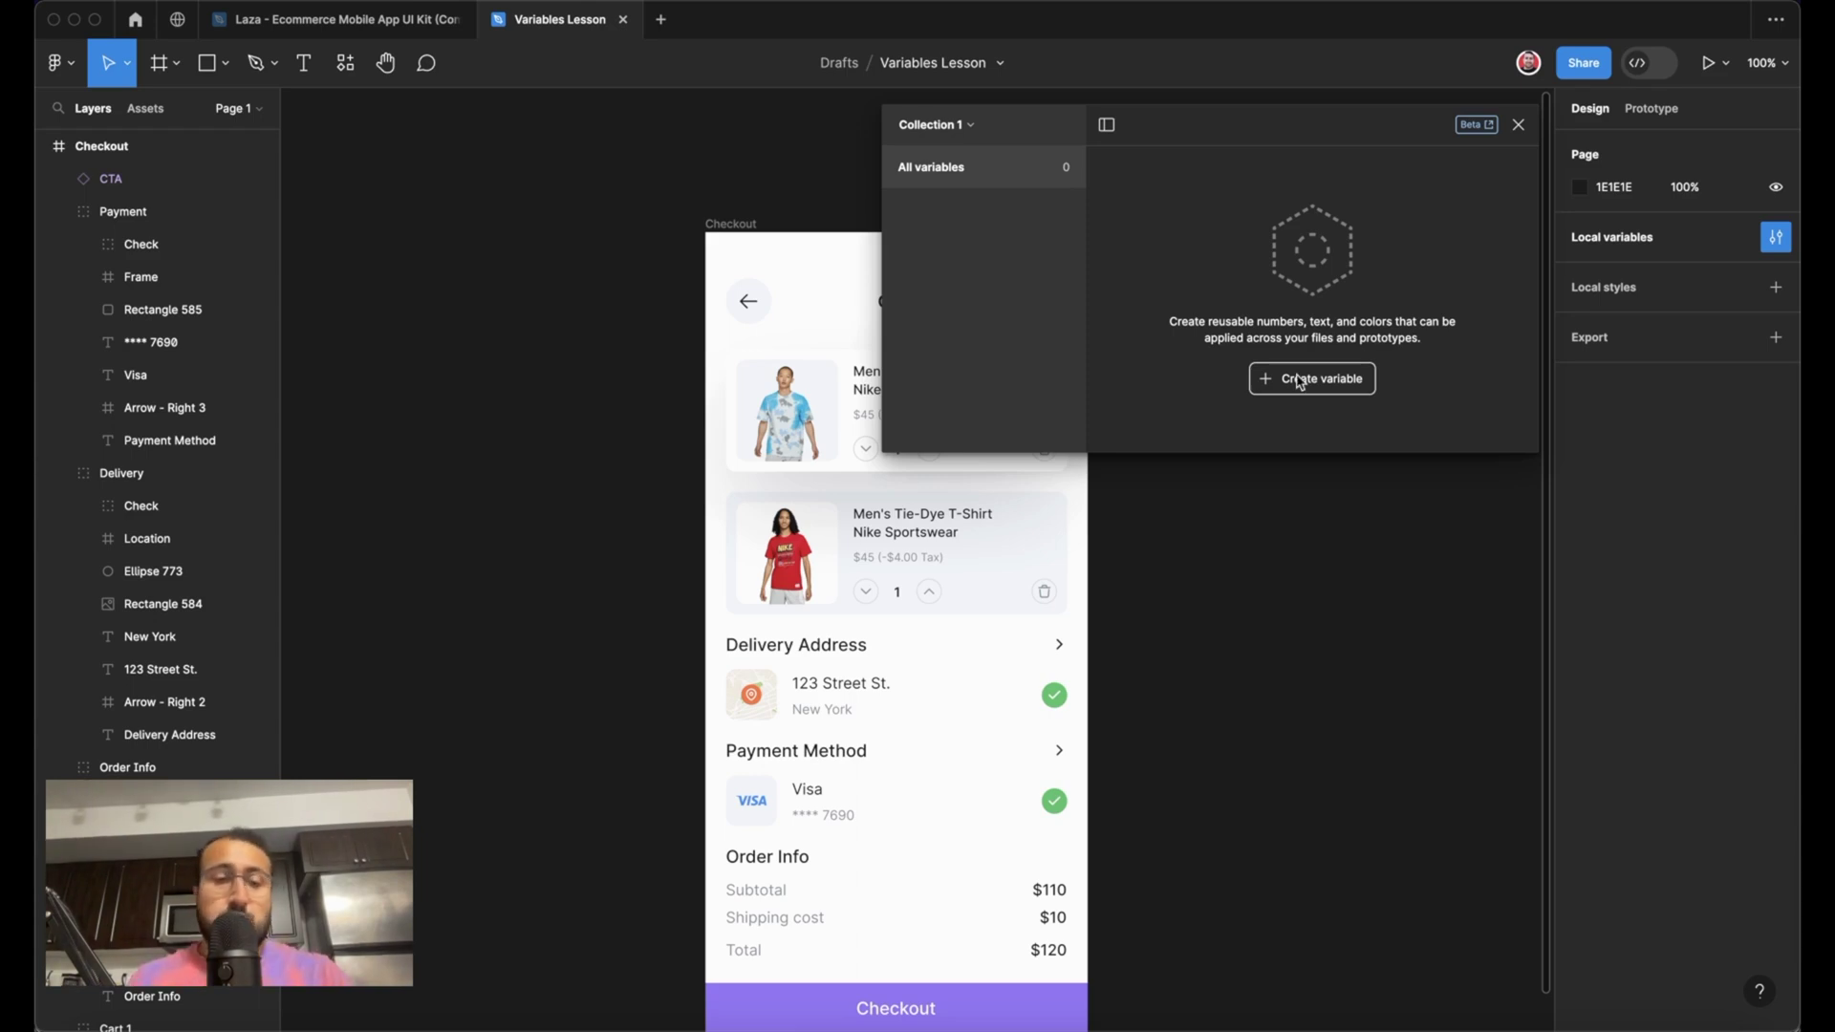
pyautogui.click(1333, 390)
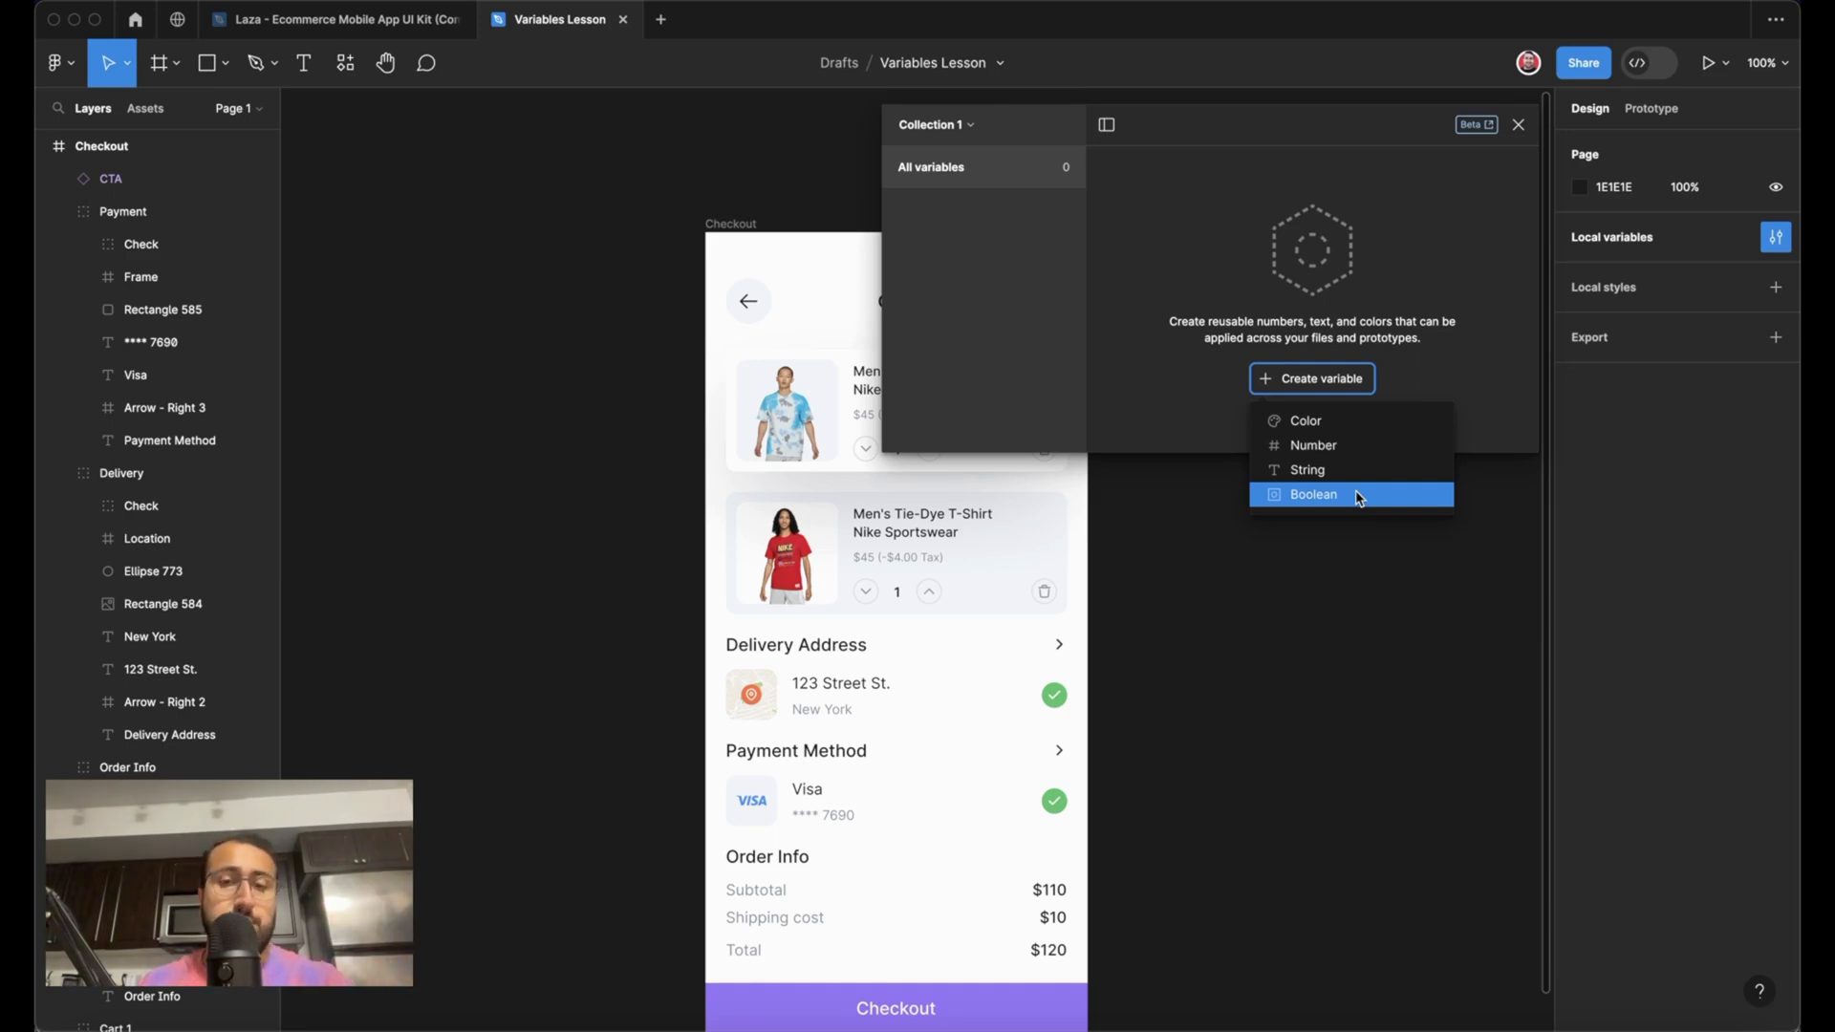
# - Dismiss the variable type list and close the local variables window
pyautogui.press('Escape')
pyautogui.click(1519, 125)
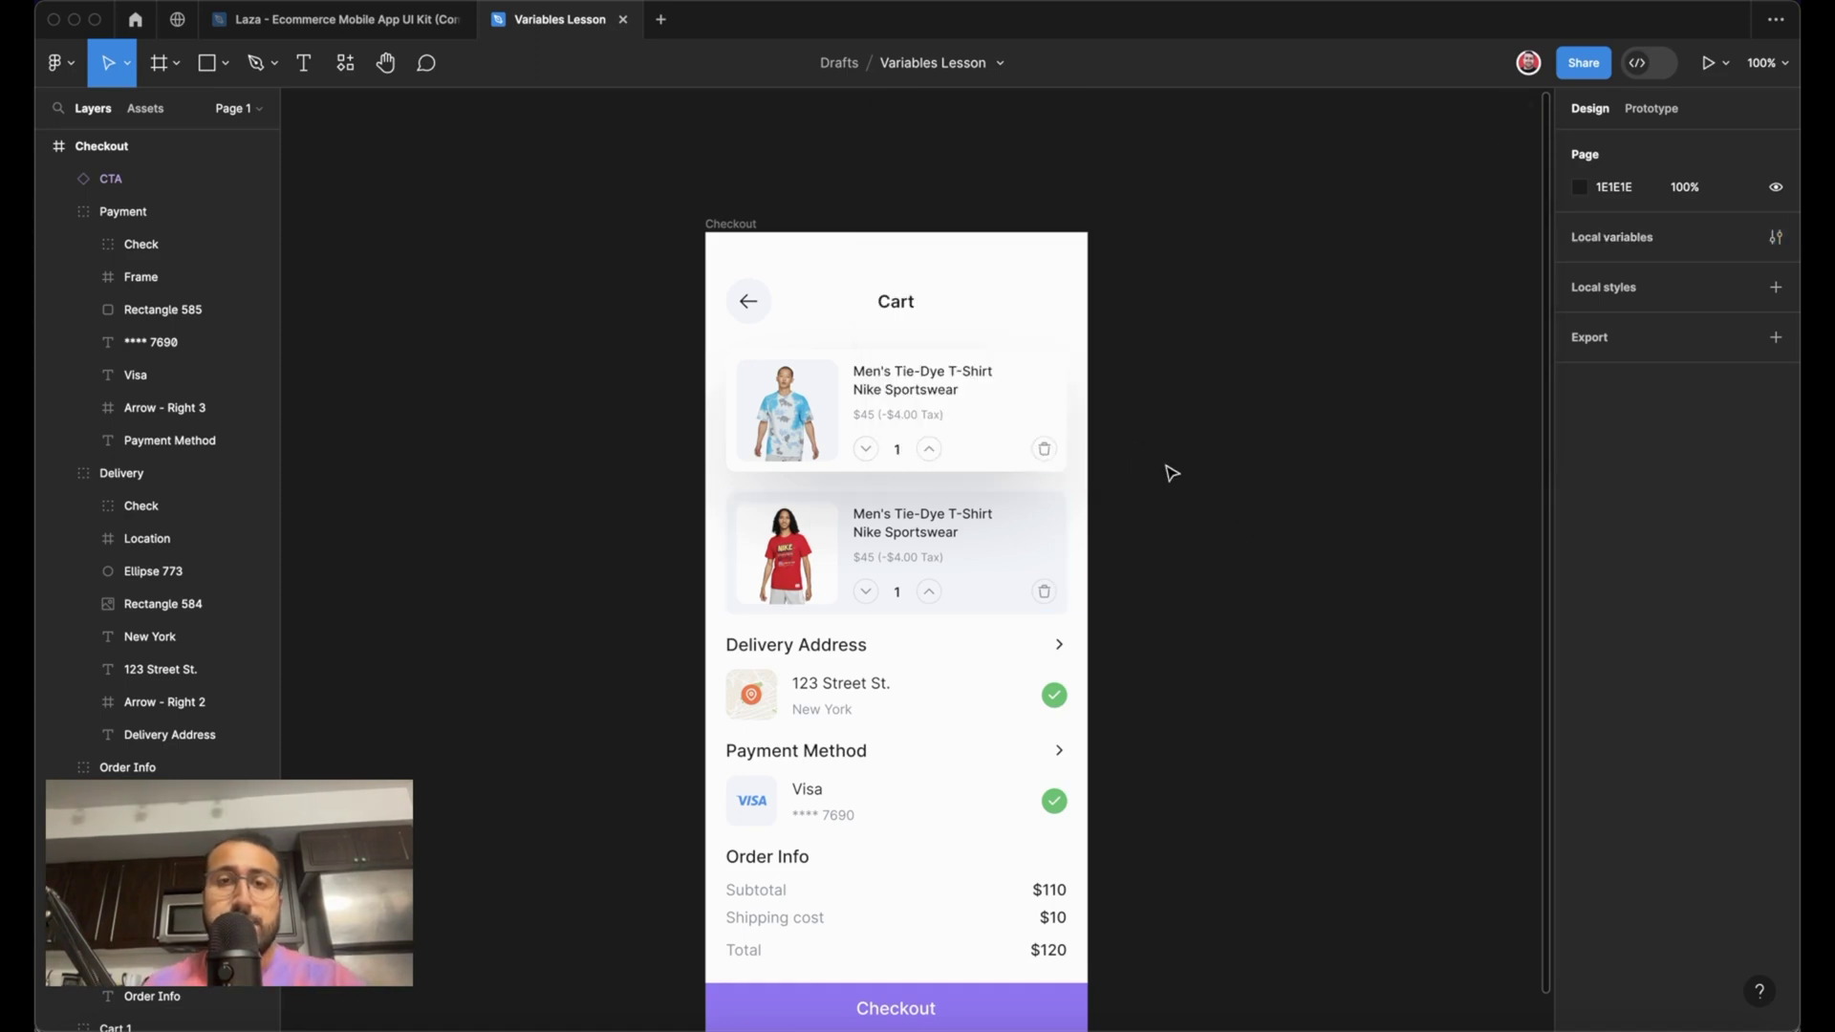
pyautogui.scroll(-2, 1174, 478)
# - Open the Laza Ecommerce UI Kit file in Figma, then return to Variables Lesson
pyautogui.hotkey('ctrl', 'shift', 'Tab')
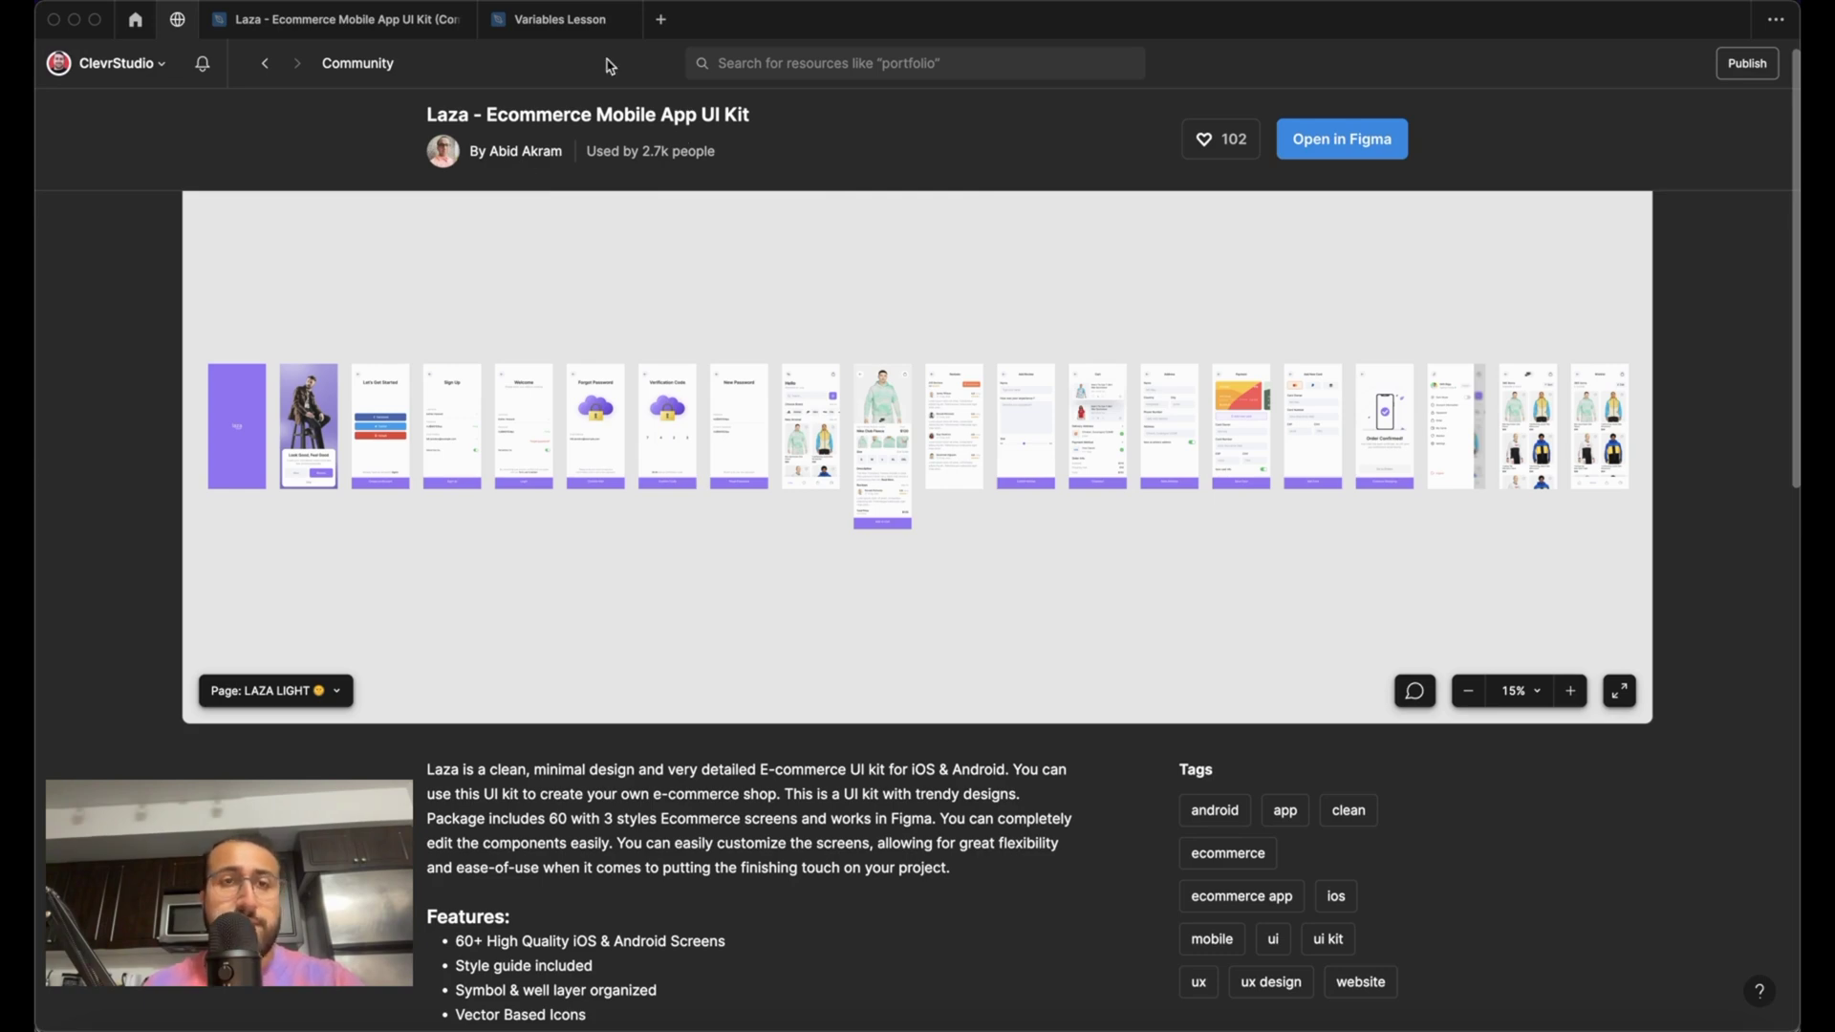
pyautogui.click(463, 19)
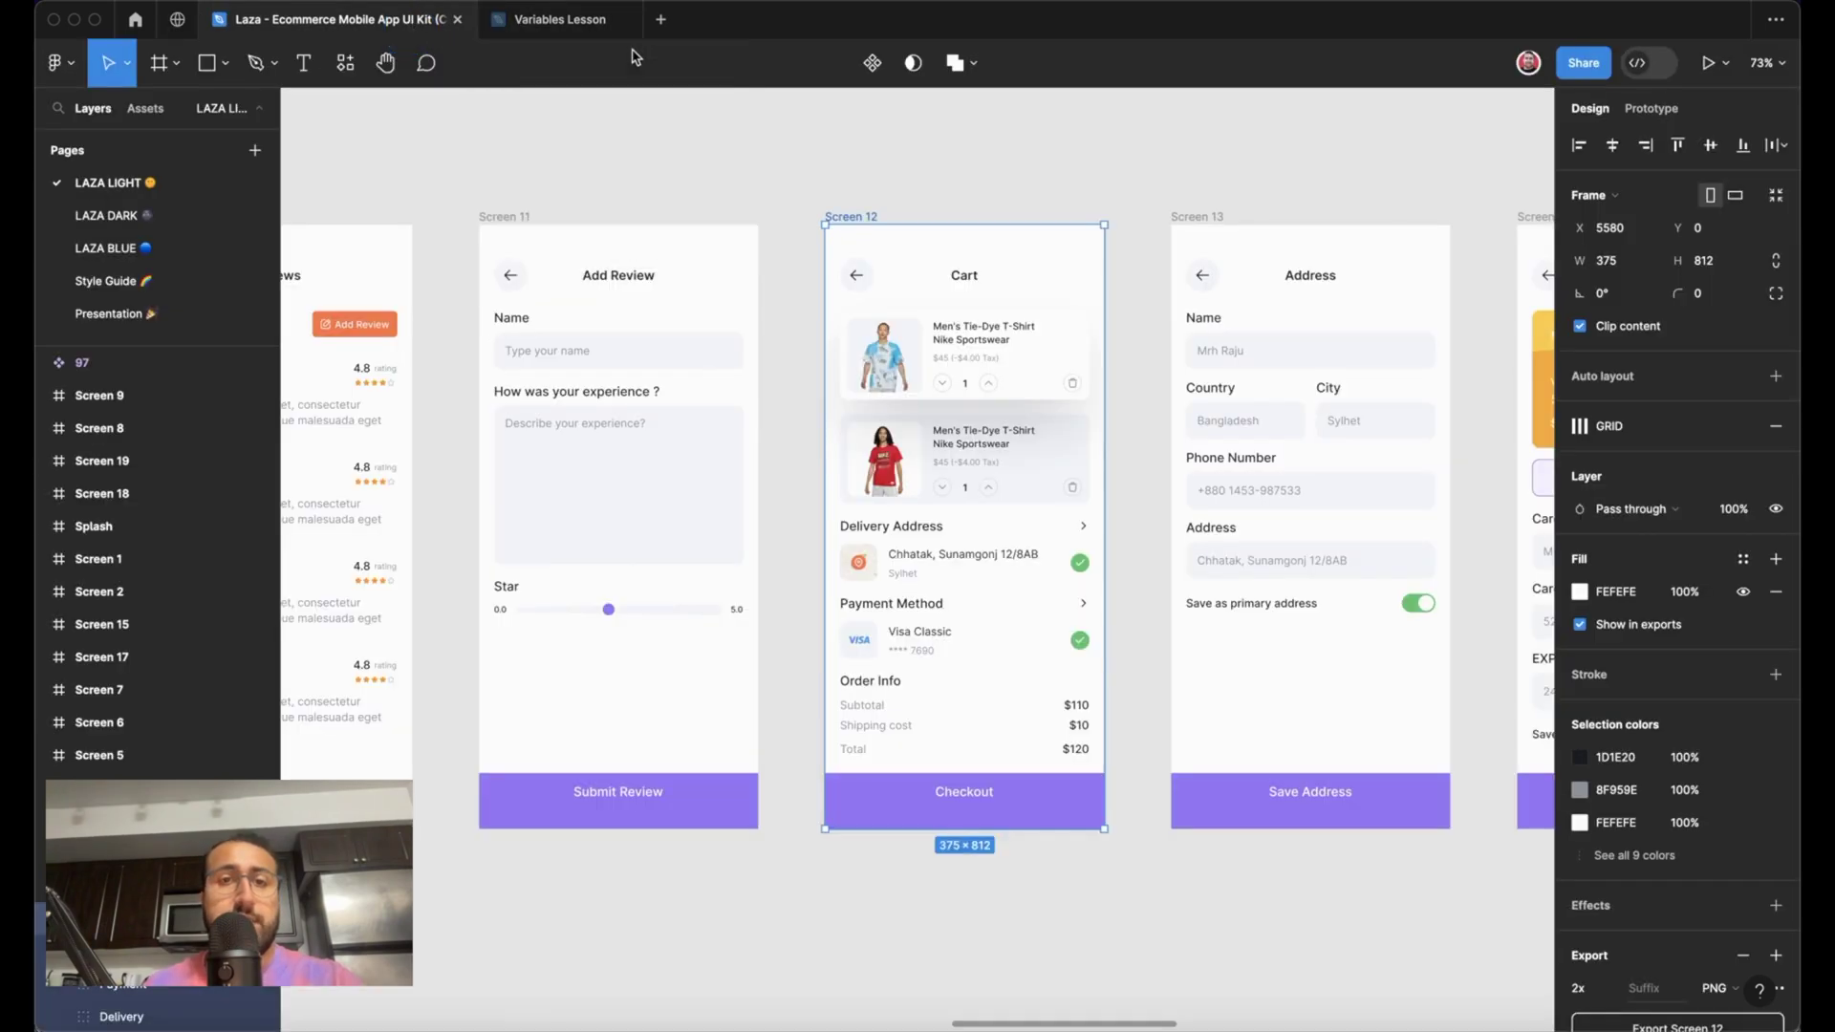
pyautogui.click(568, 19)
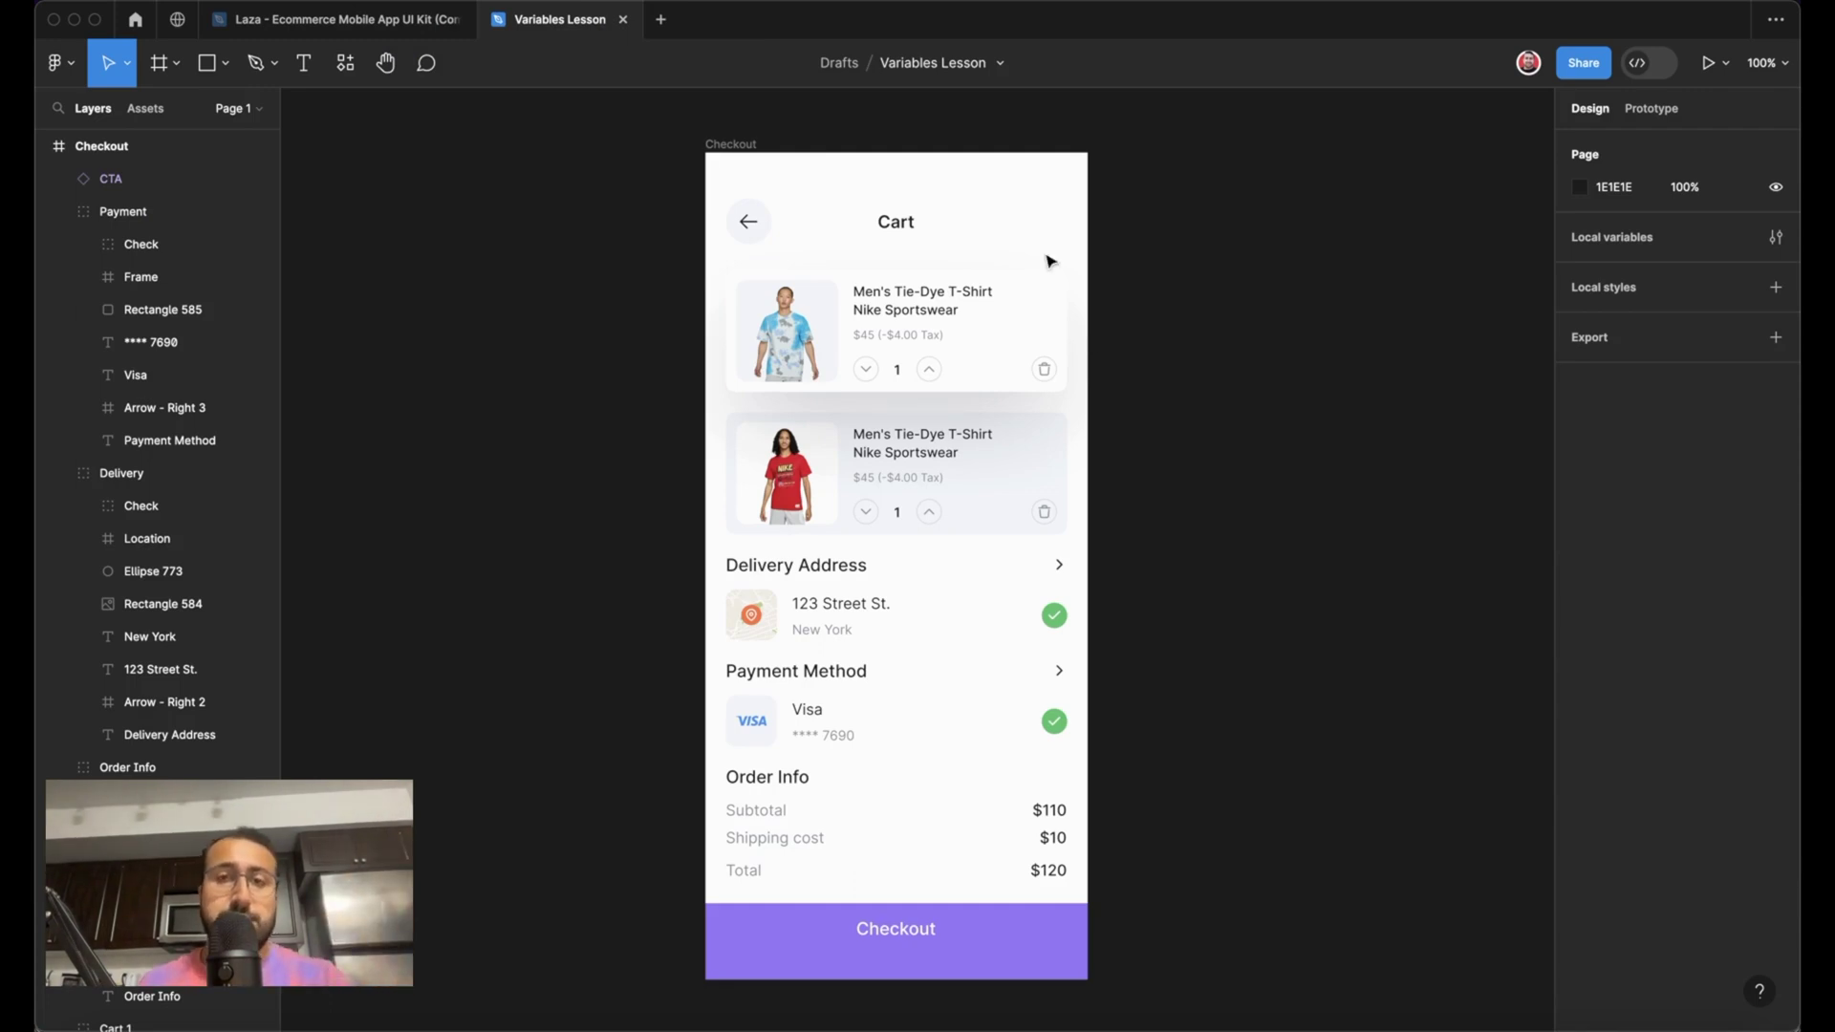
# - Create a colour variable named background with the Checkout frame's FEFEFE fill
pyautogui.click(742, 153)
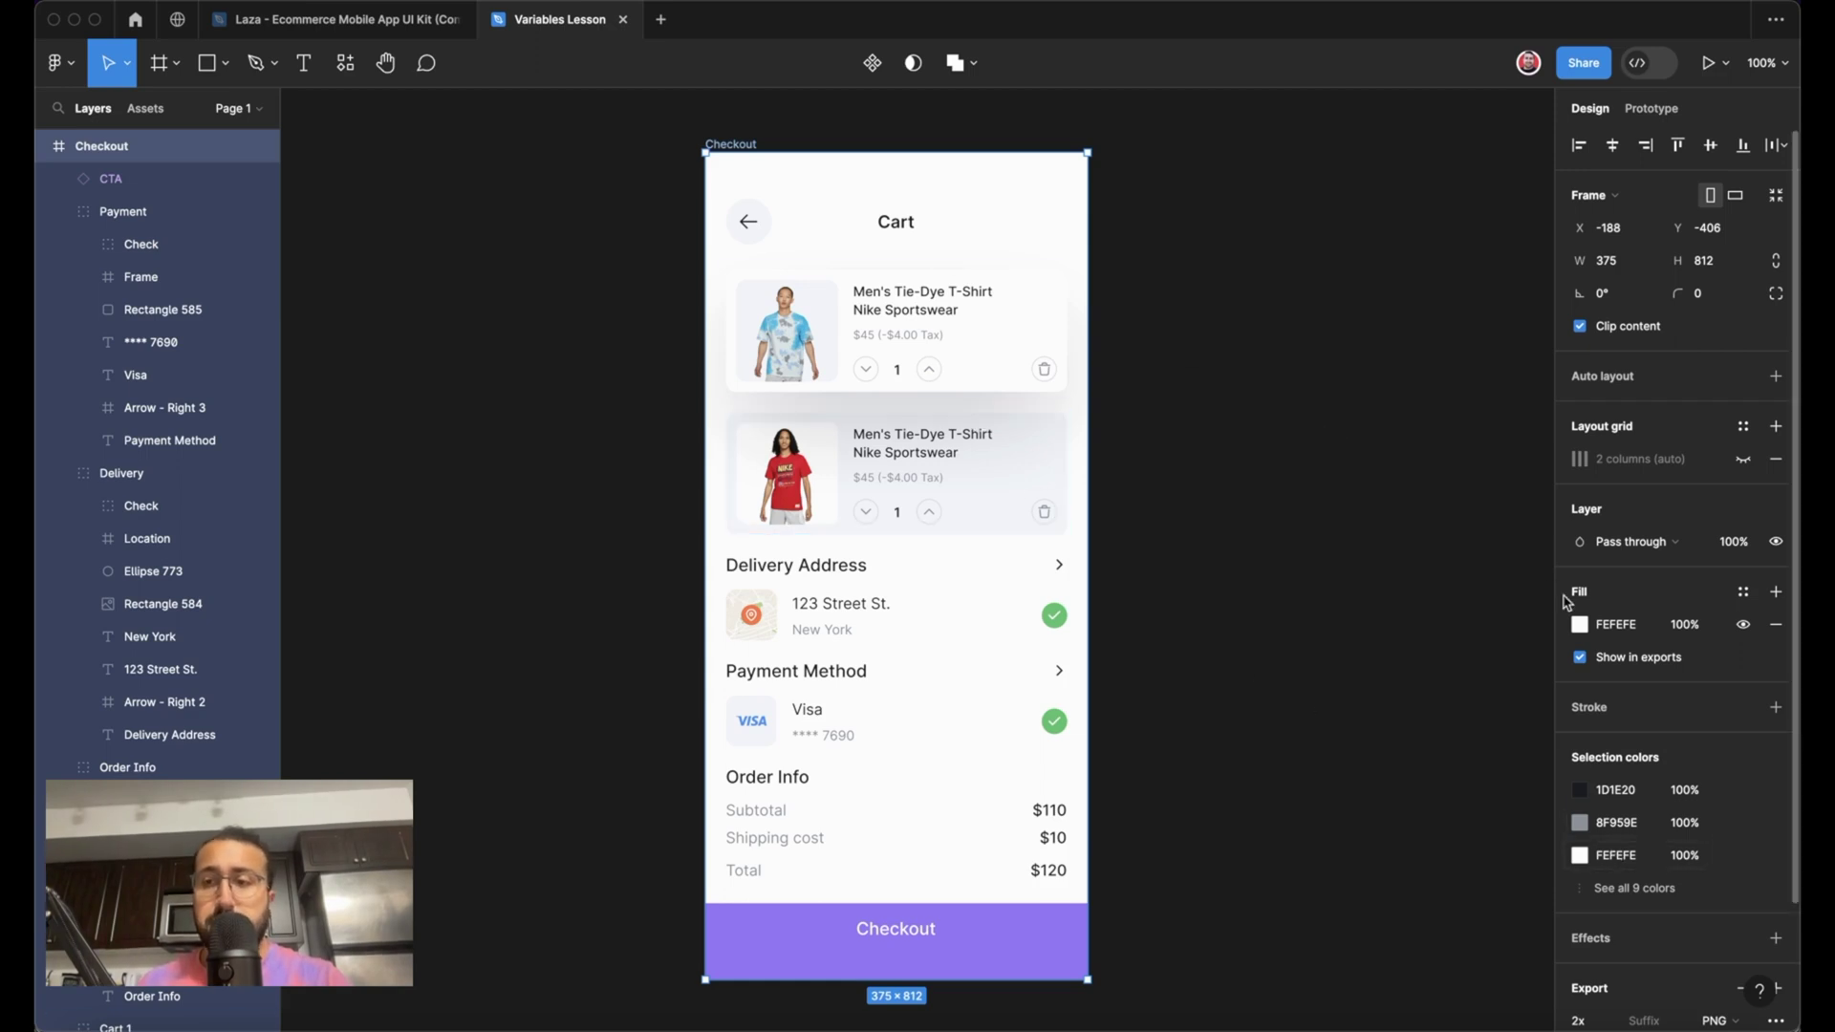
pyautogui.press('super+c')
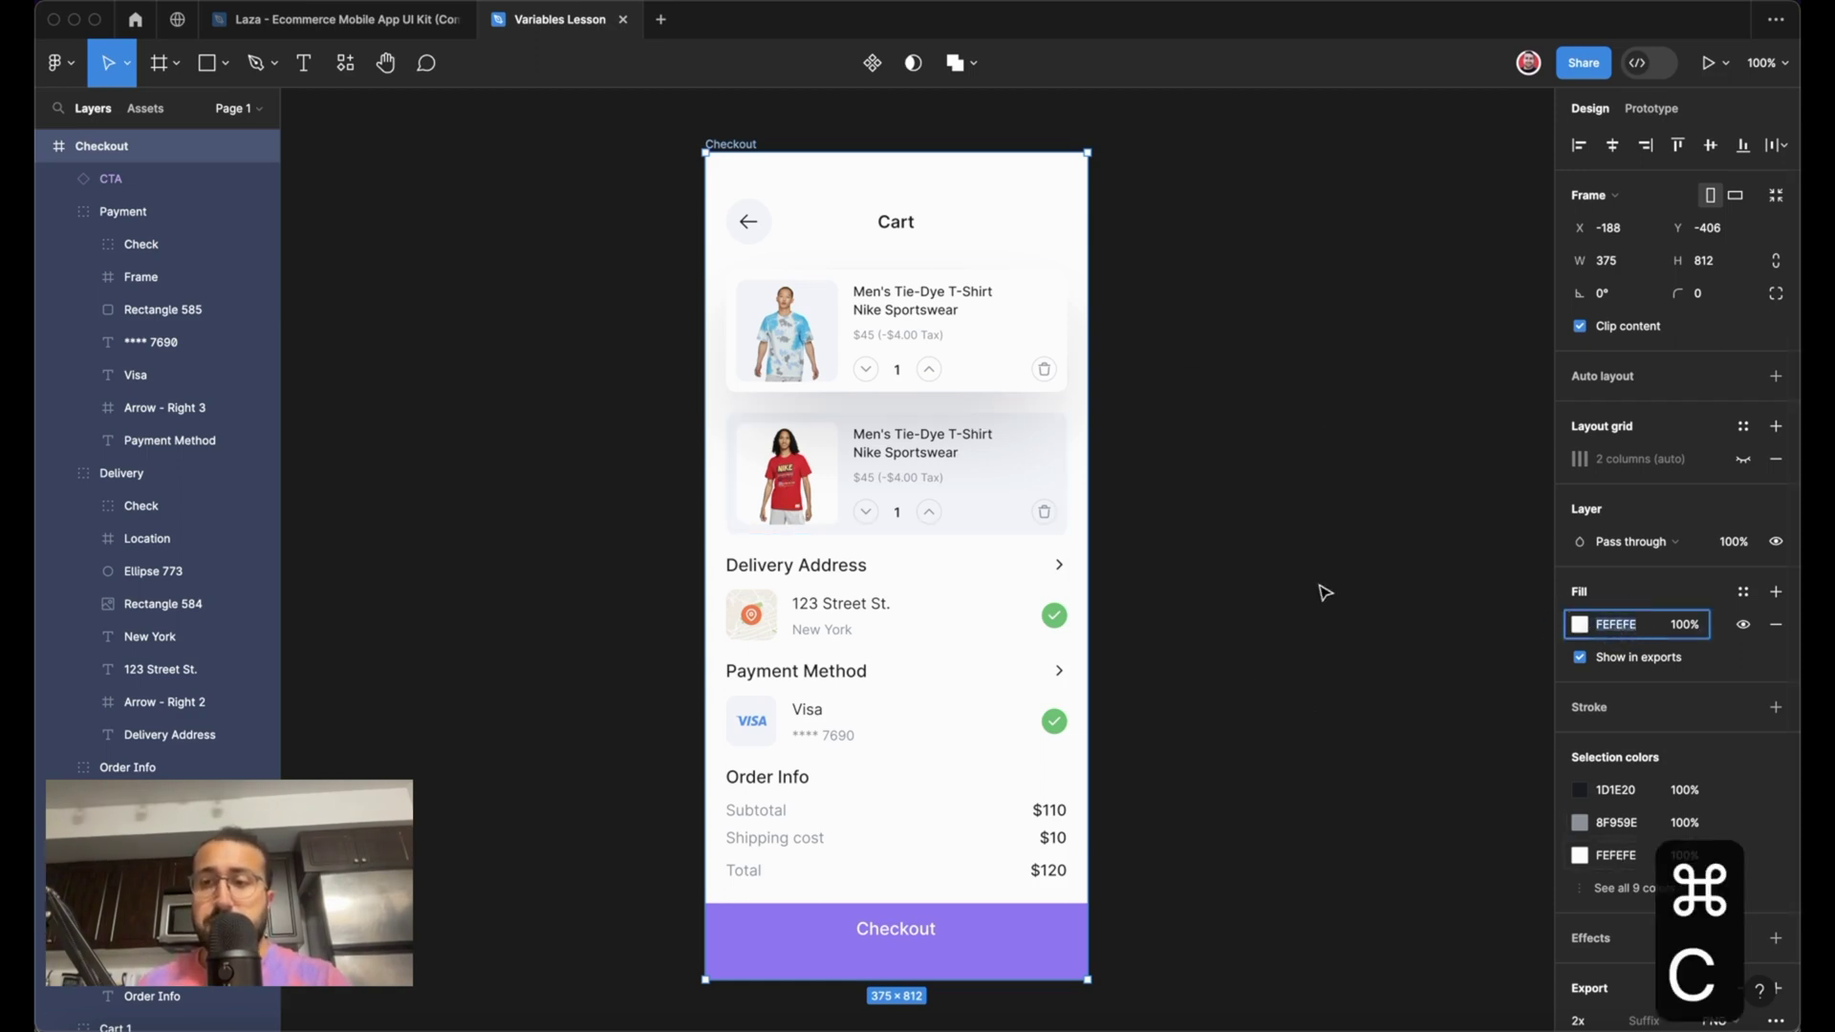
pyautogui.click(1290, 624)
pyautogui.click(1778, 234)
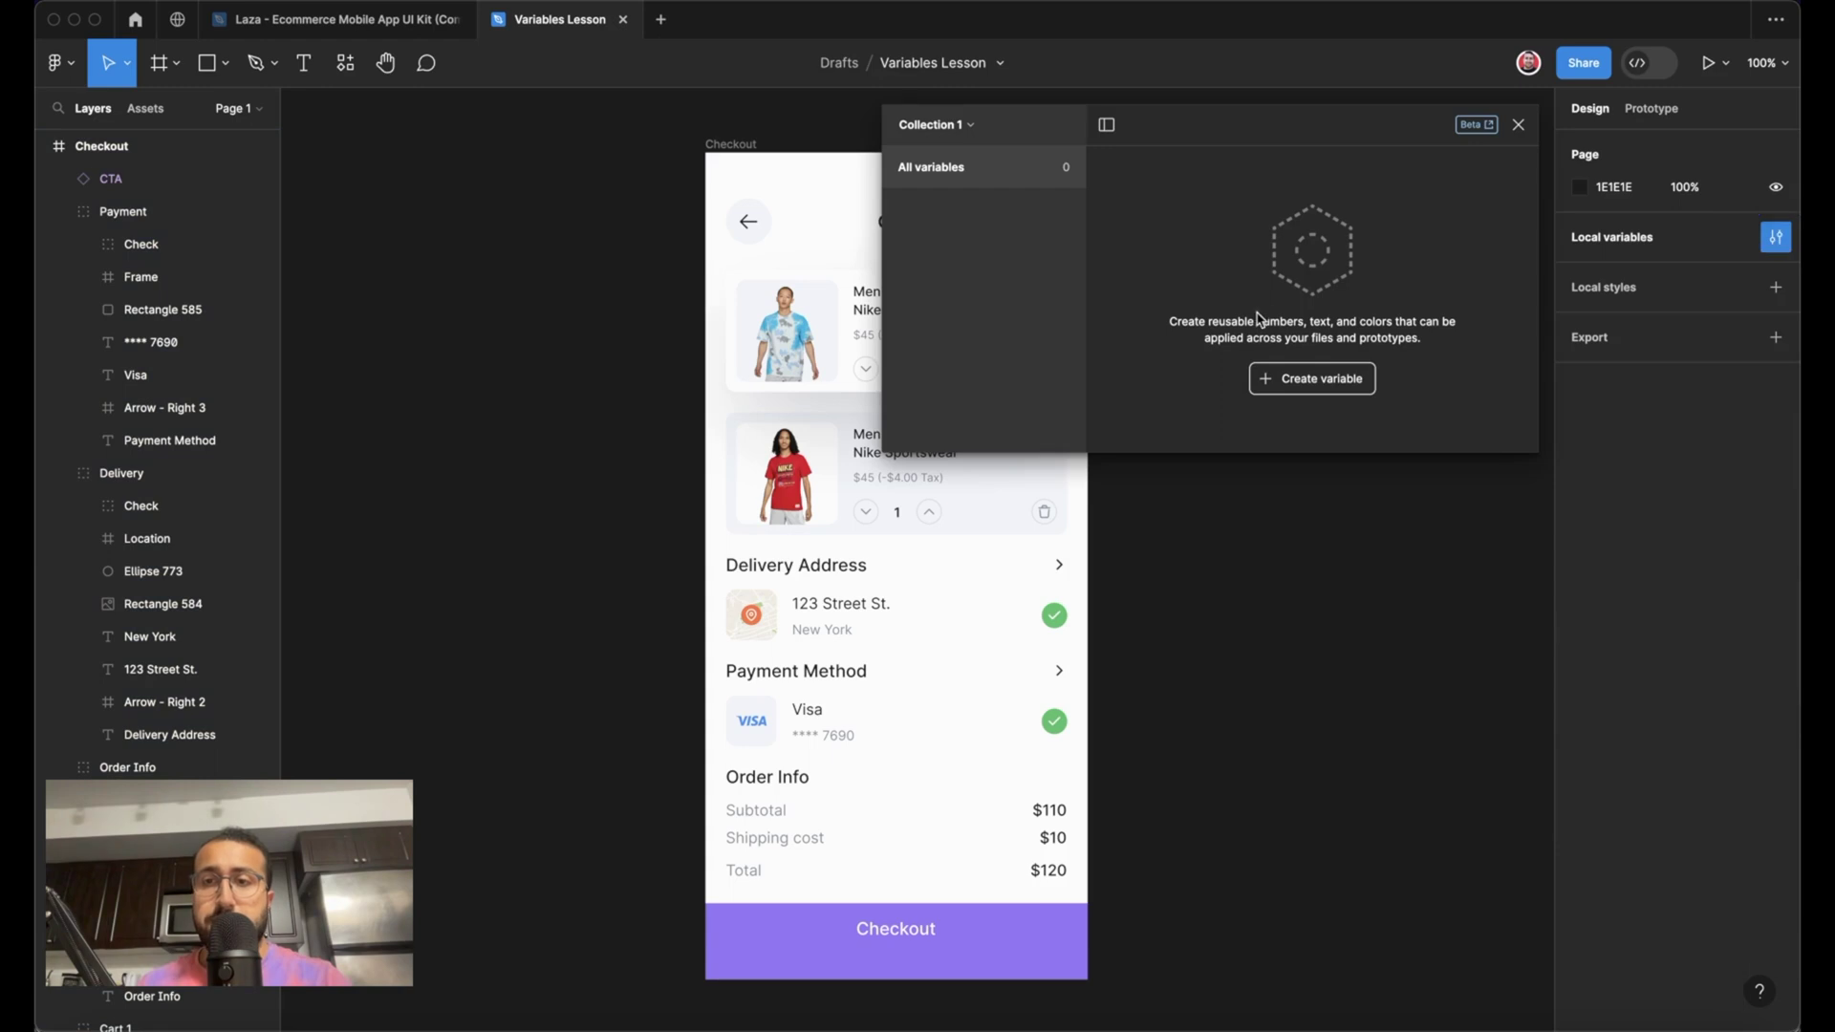
pyautogui.click(1315, 390)
pyautogui.click(1303, 417)
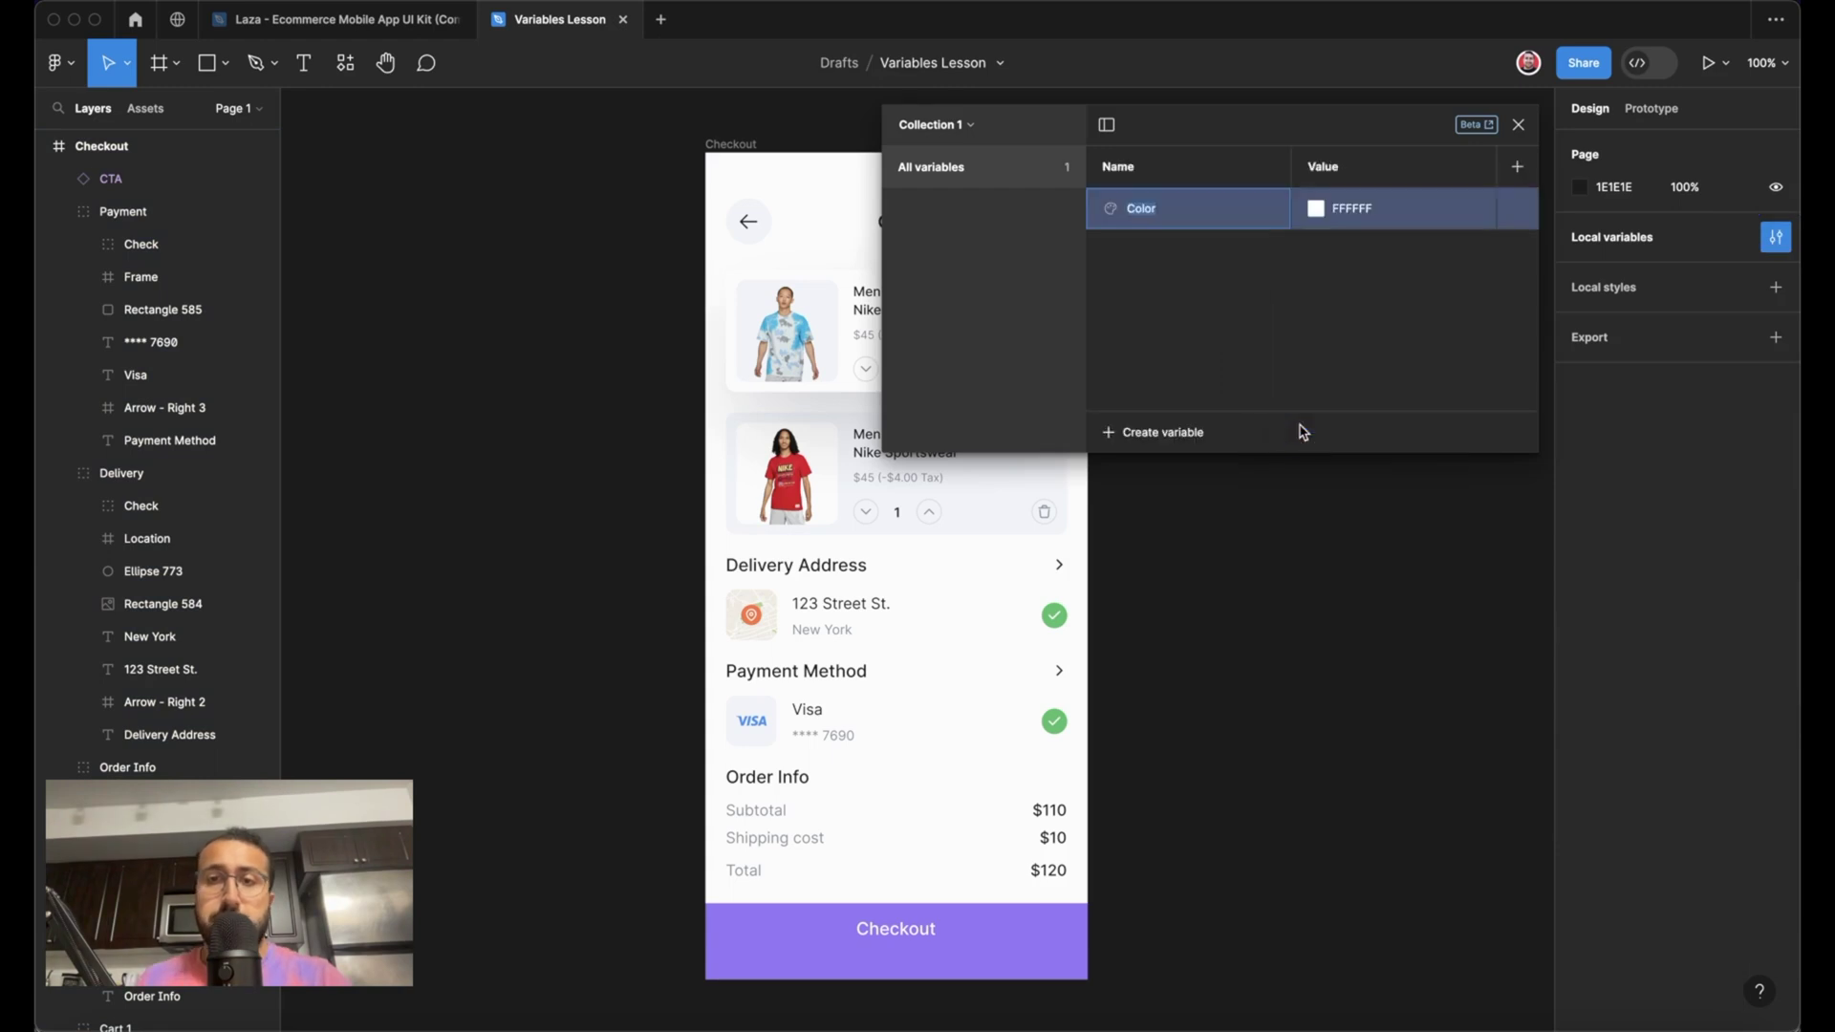
pyautogui.write('background')
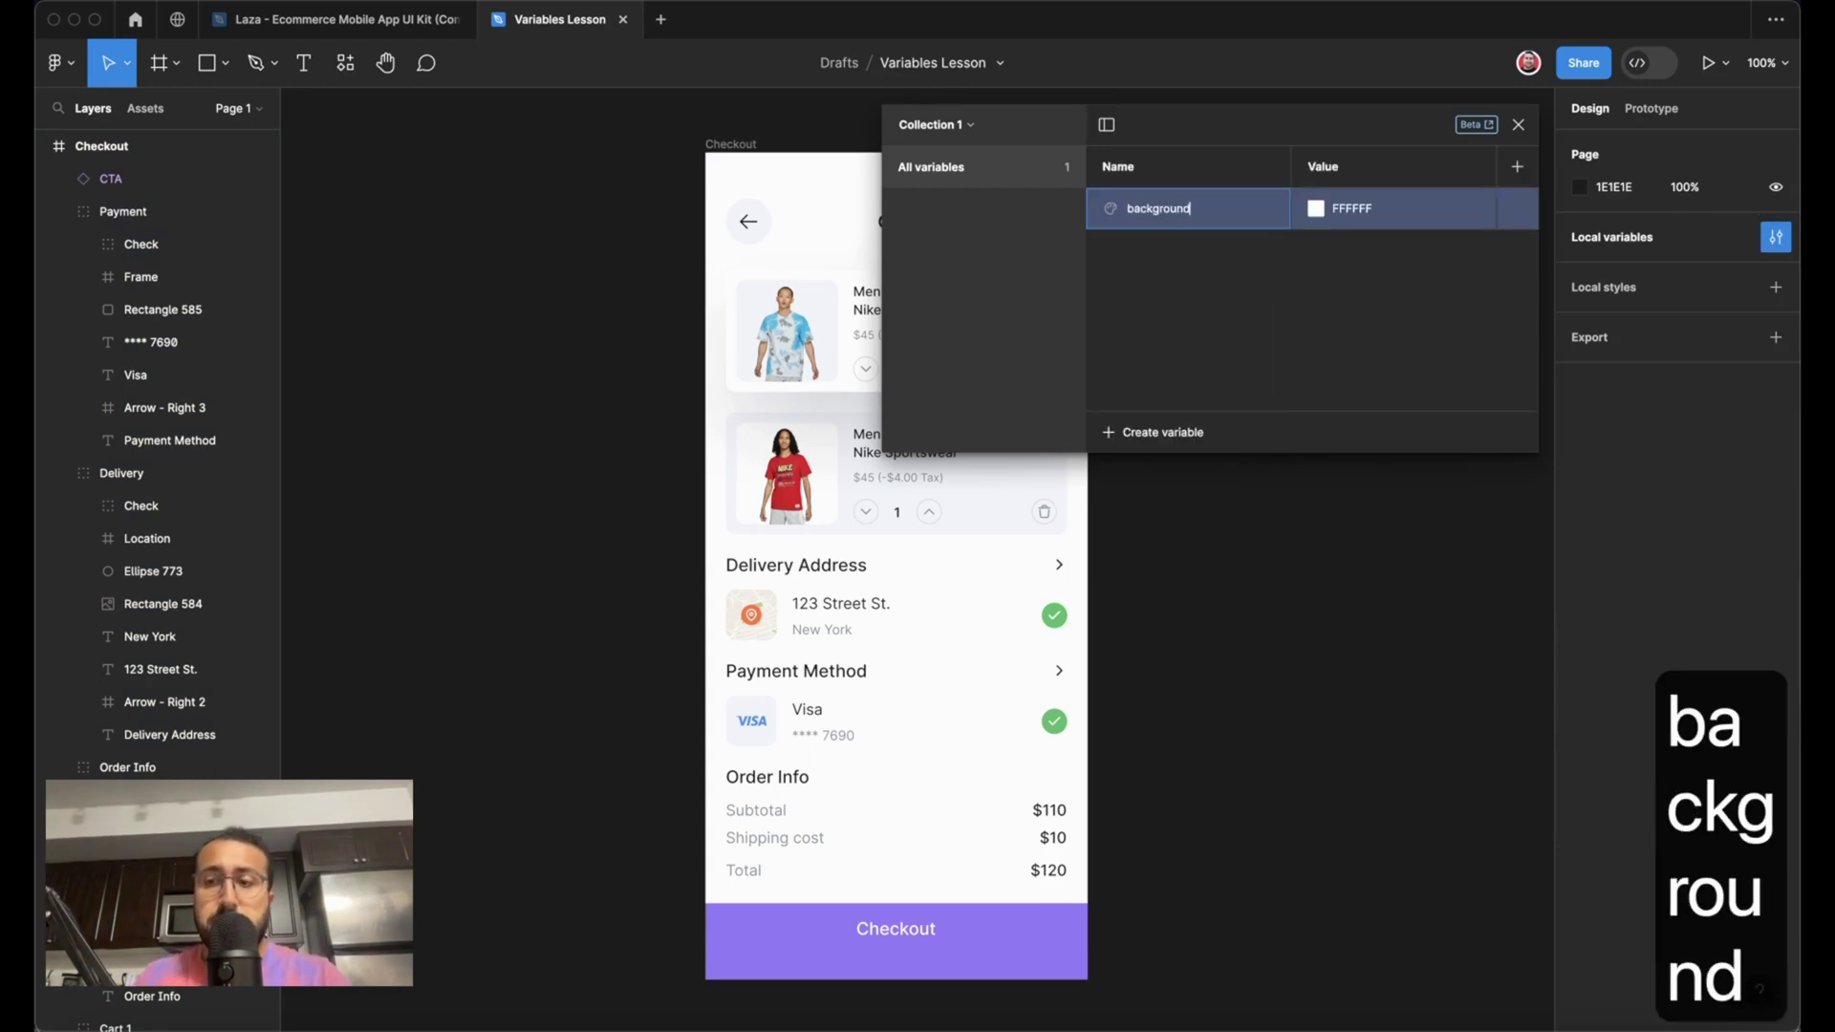
pyautogui.click(1354, 212)
pyautogui.press('super+v')
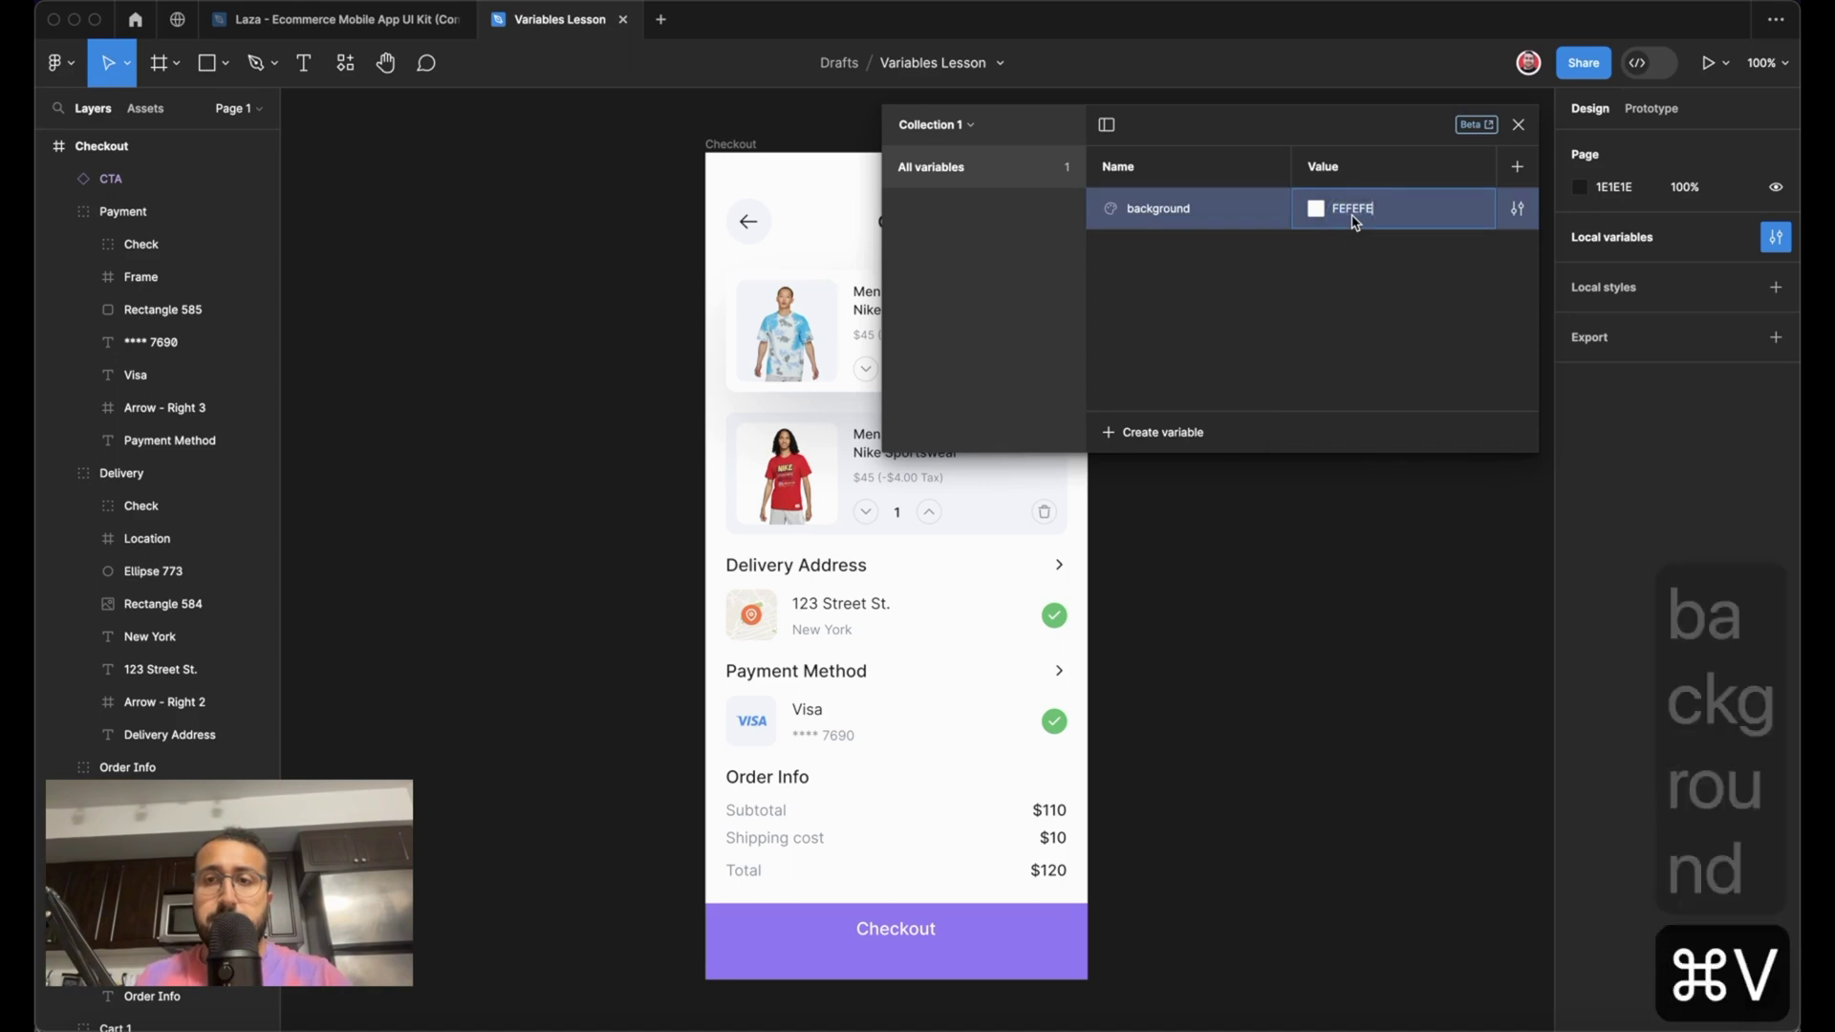
pyautogui.press('Return')
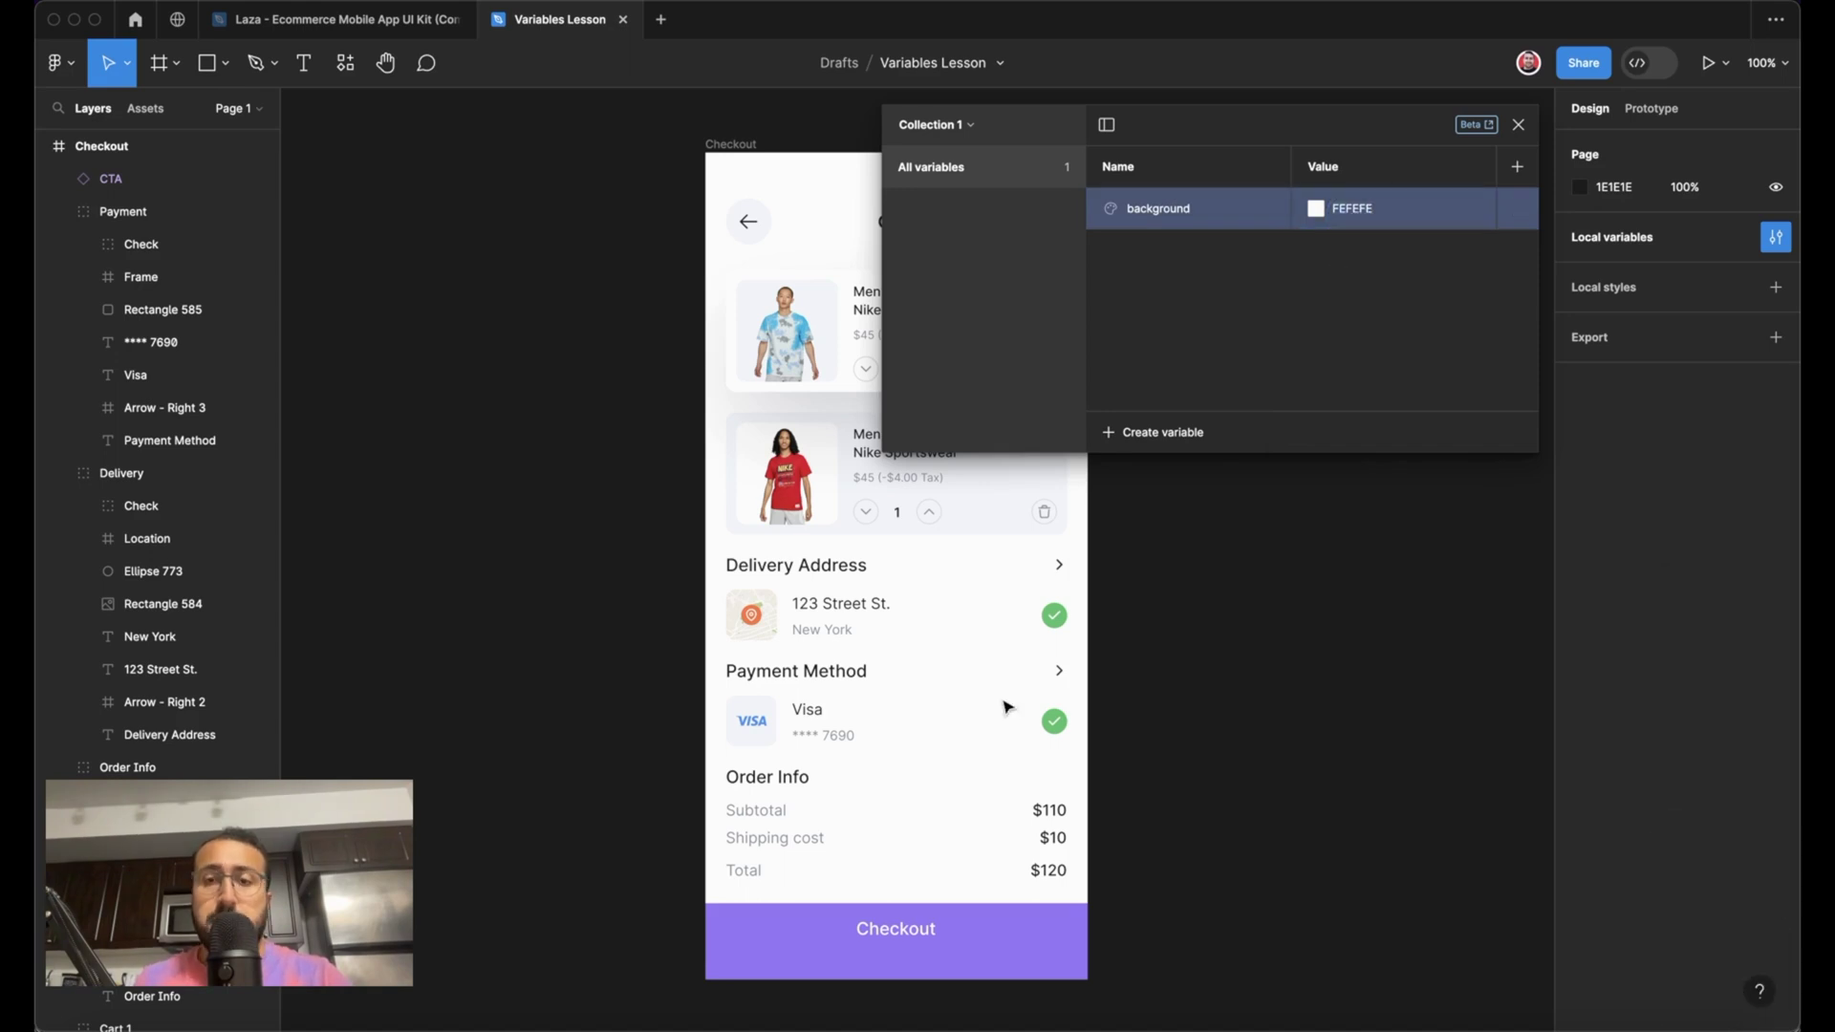
# - Create a colour variable named primary with the Checkout button's 9775FA fill
pyautogui.click(1003, 926)
pyautogui.click(1616, 946)
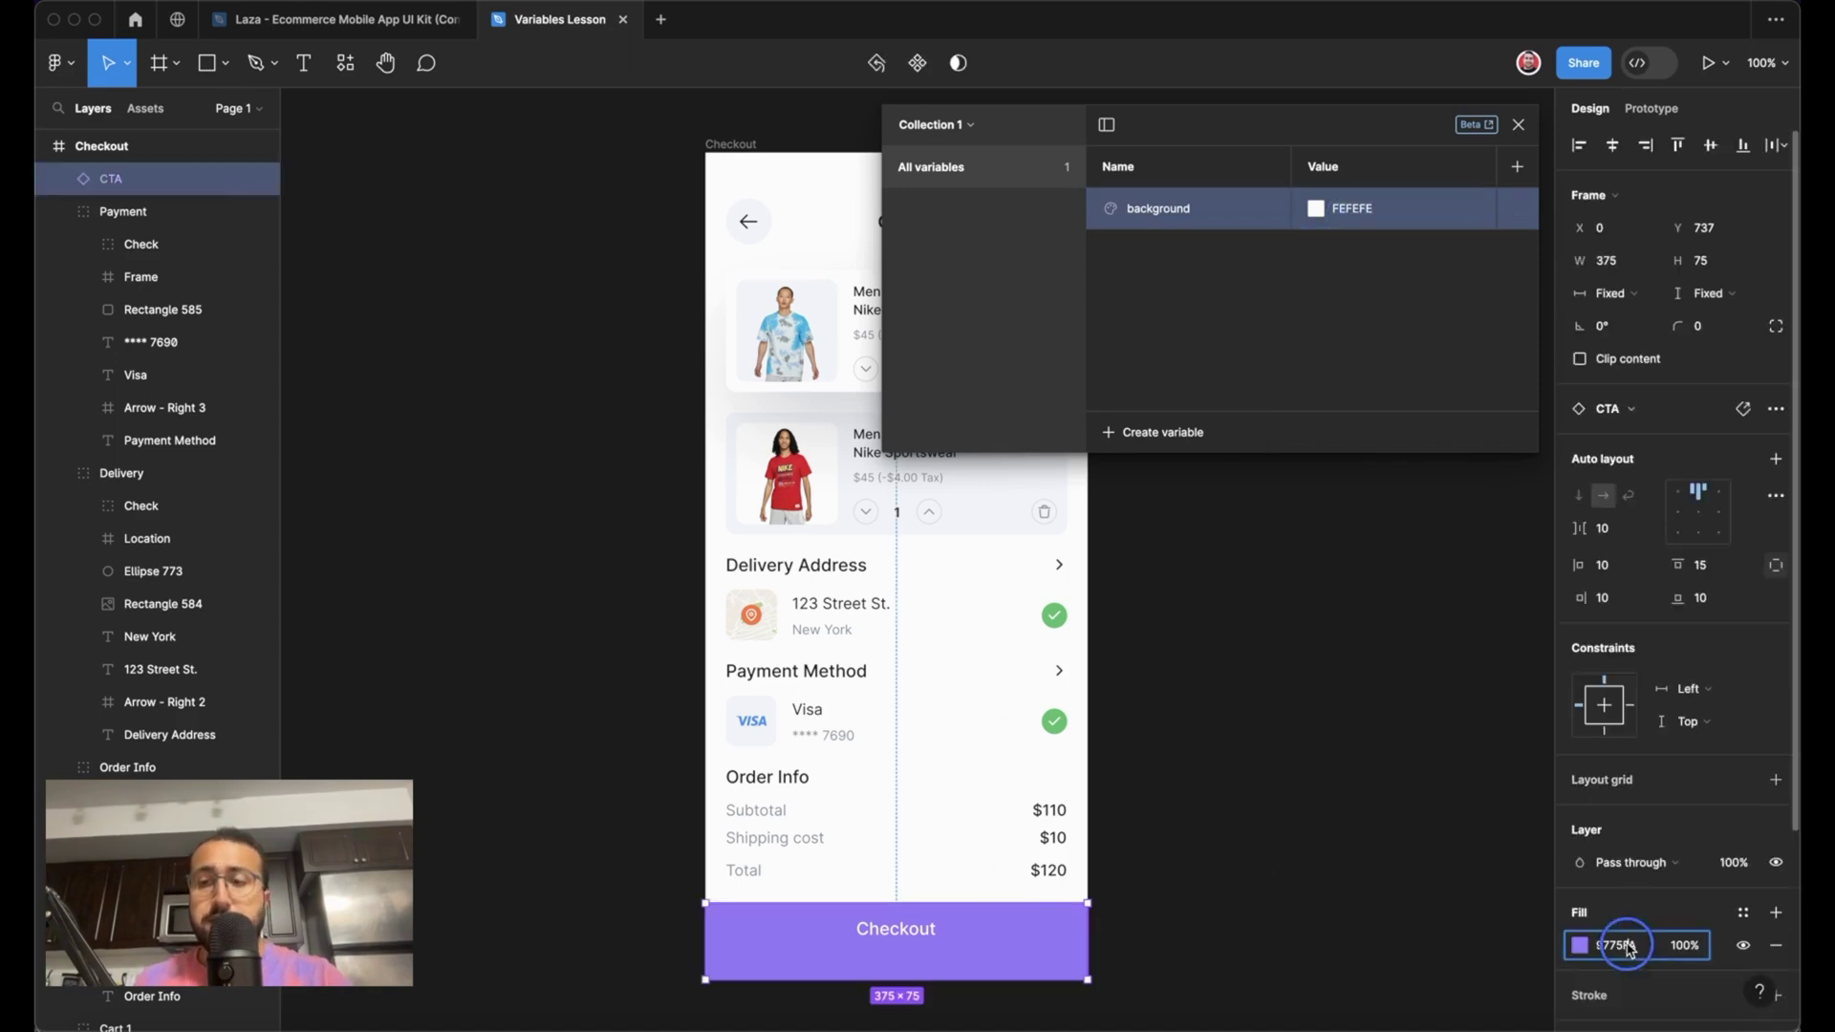
pyautogui.press('super+c')
pyautogui.click(1161, 432)
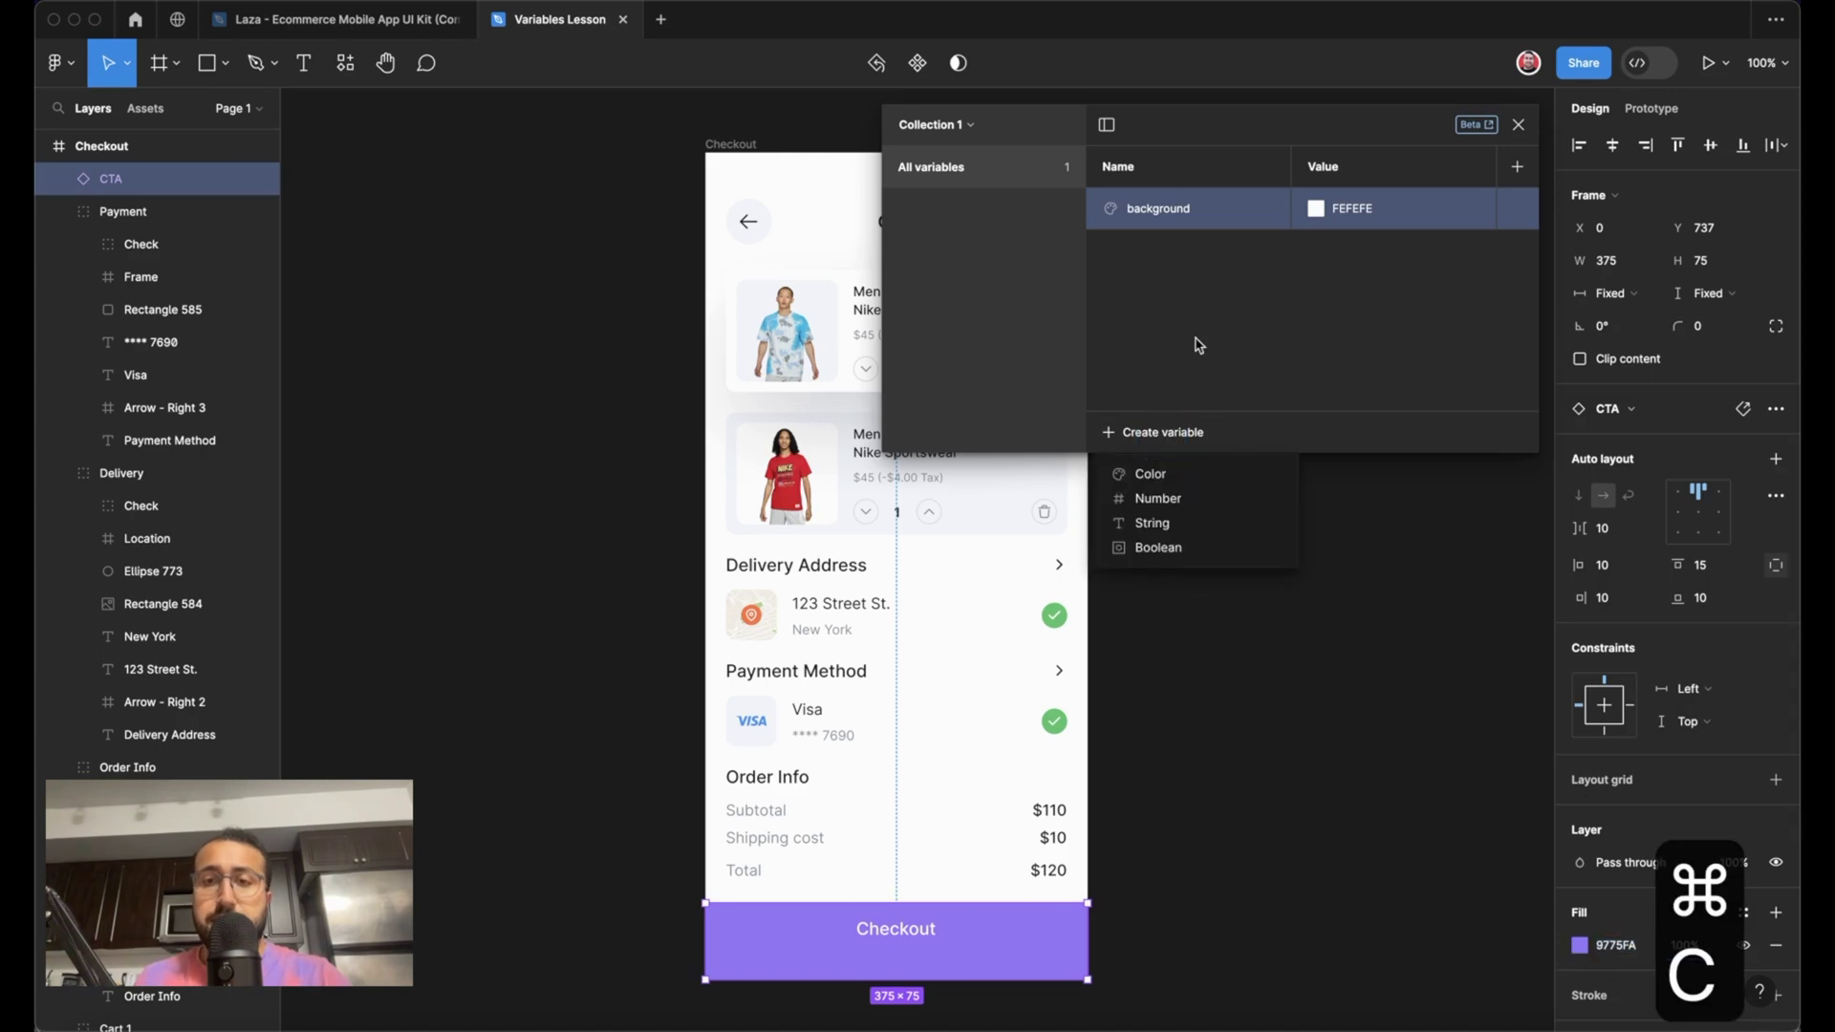
pyautogui.click(1182, 475)
pyautogui.write('primary')
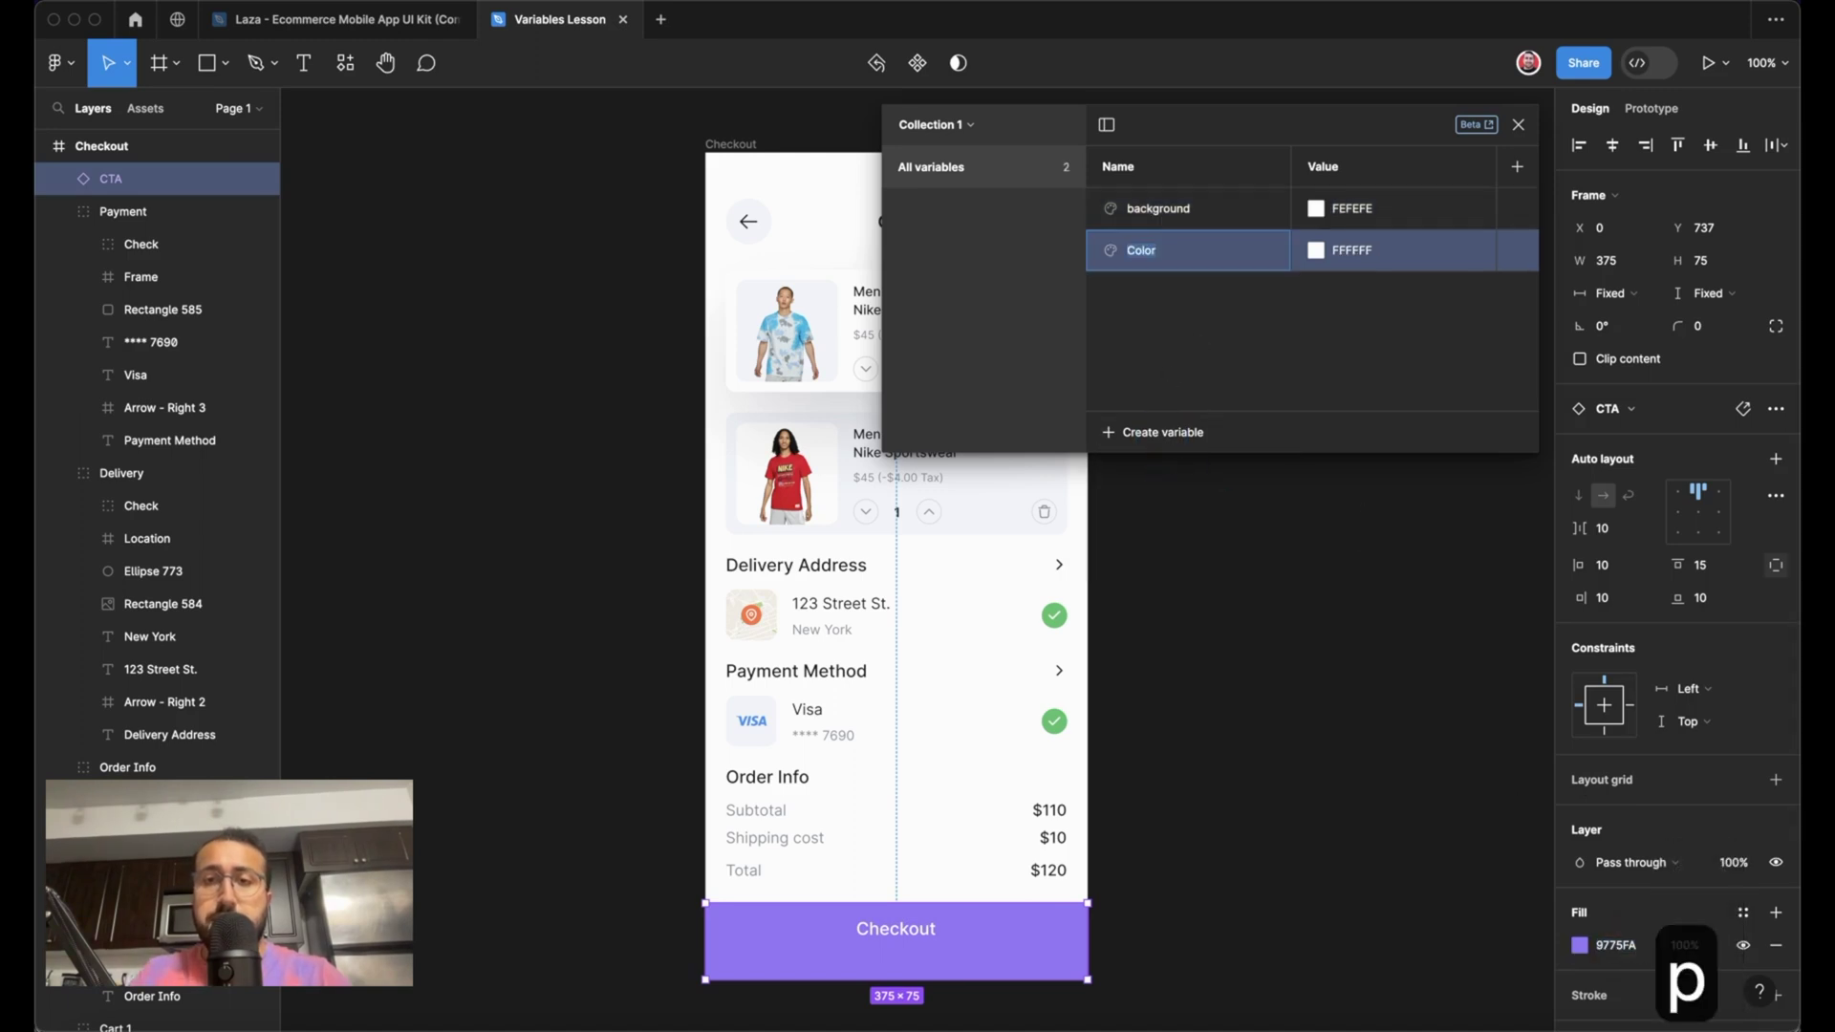
pyautogui.click(1353, 251)
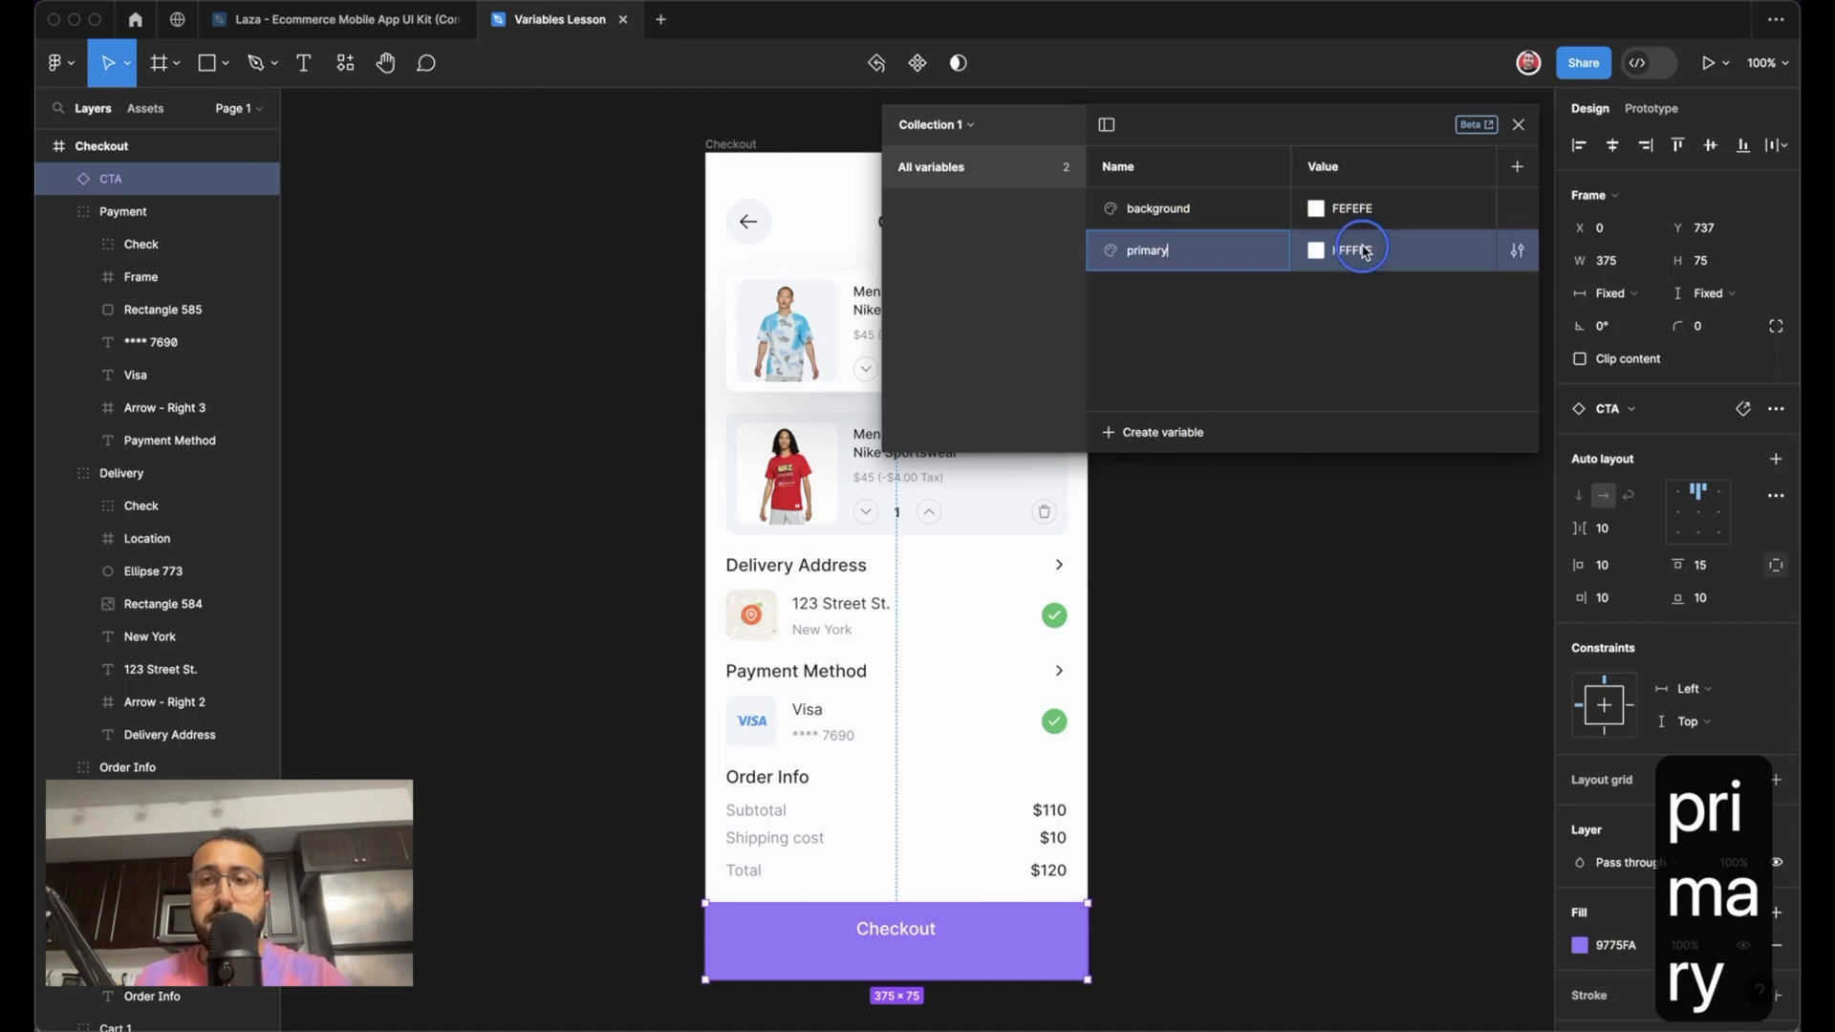
pyautogui.press('super+v')
pyautogui.press('Return')
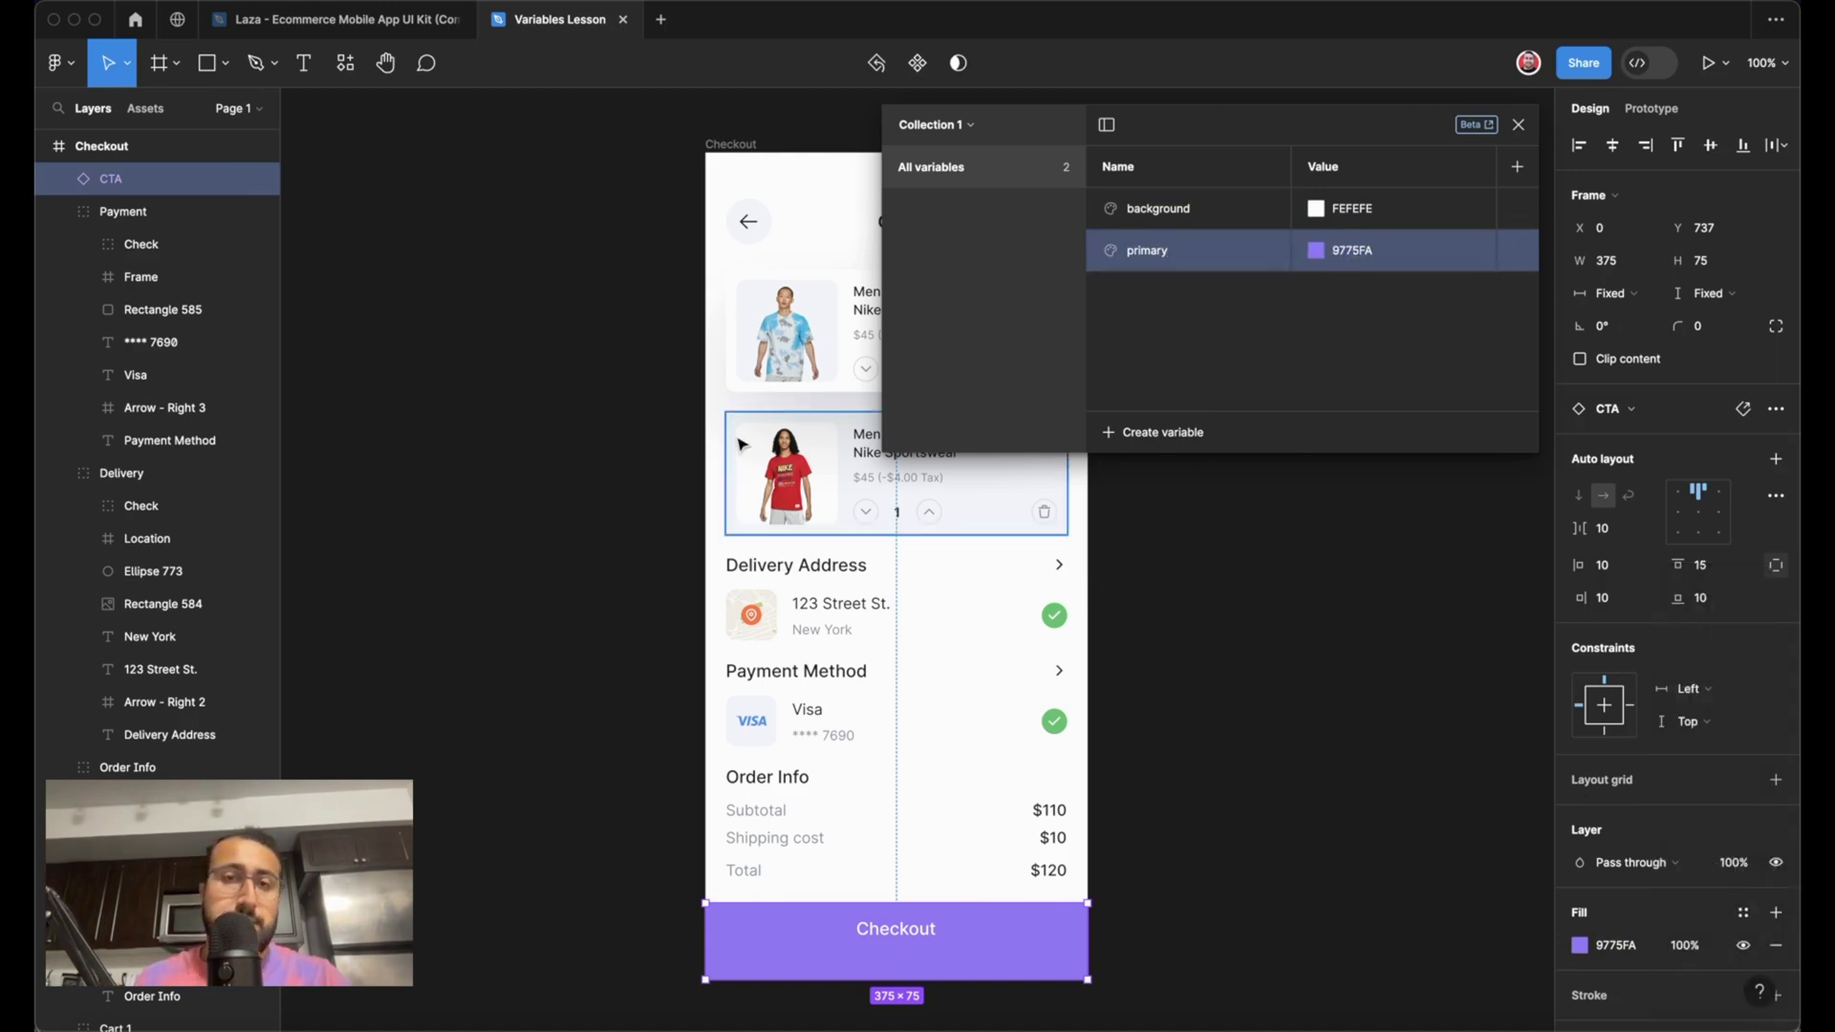
# - Create a colour variable named gray with the back-arrow button's F5F6FA colour
pyautogui.click(762, 242)
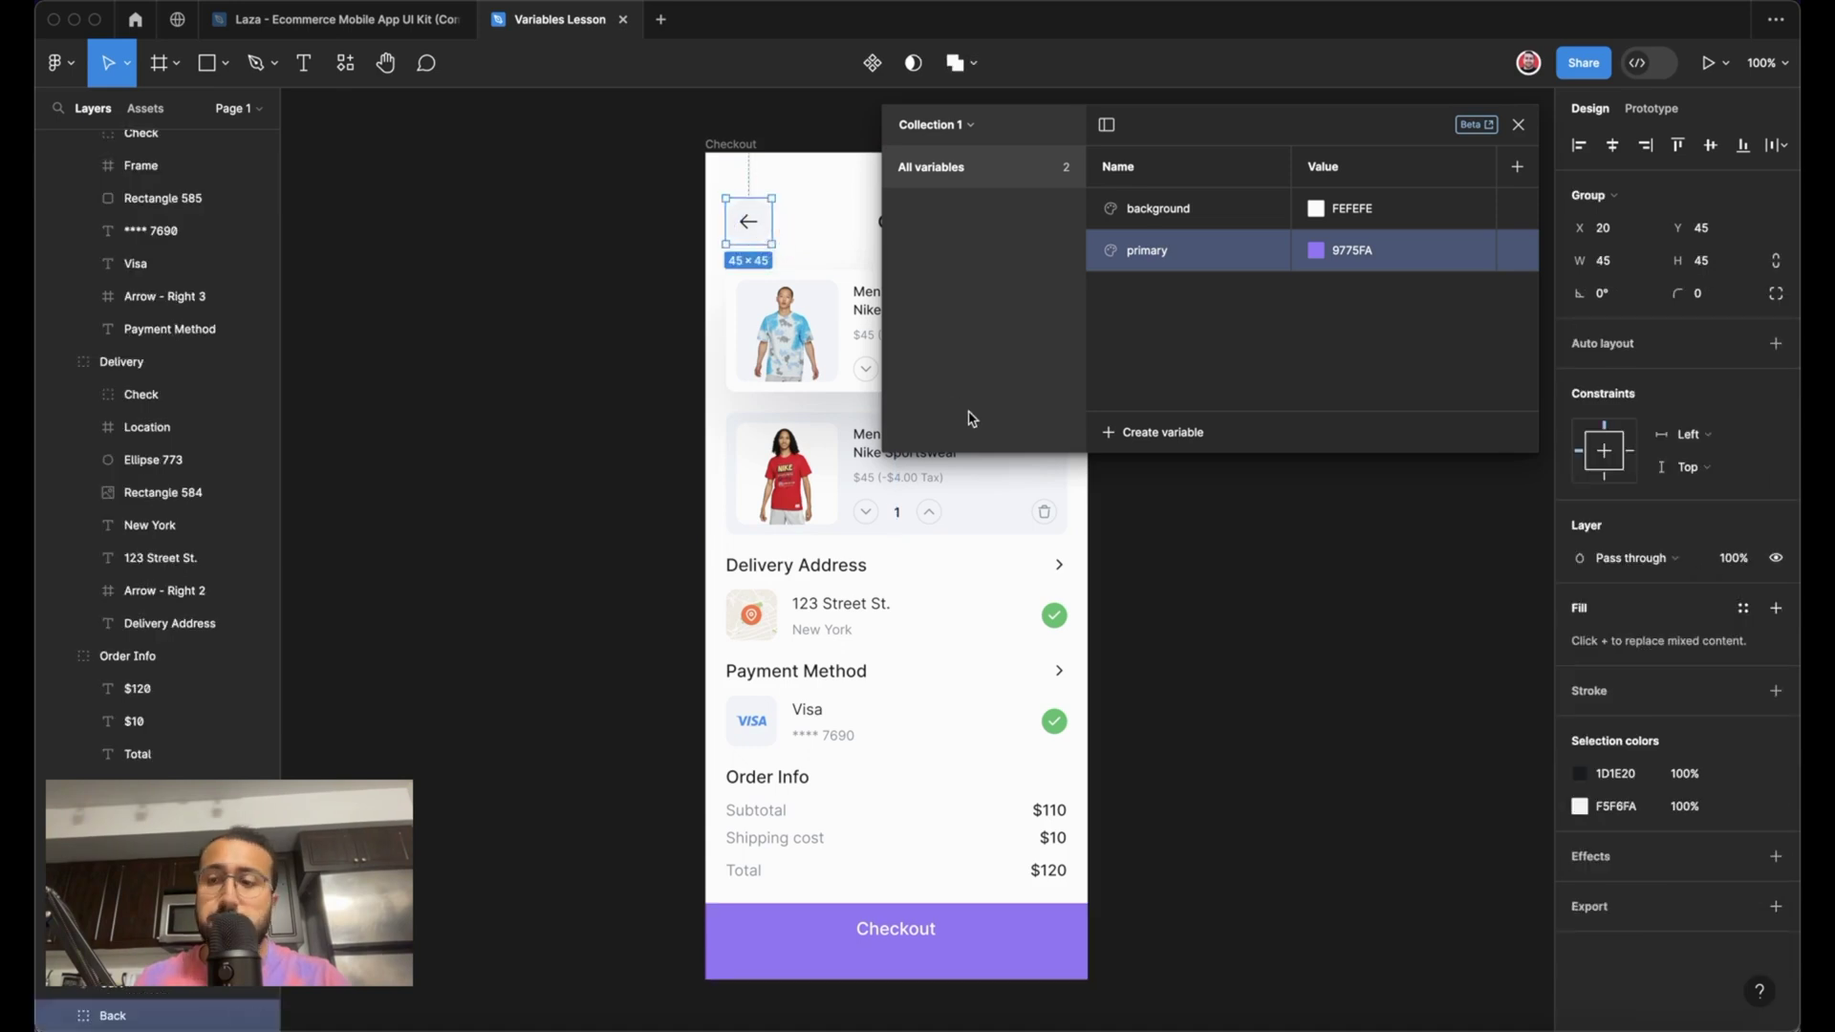
pyautogui.click(1616, 808)
pyautogui.press('super+c')
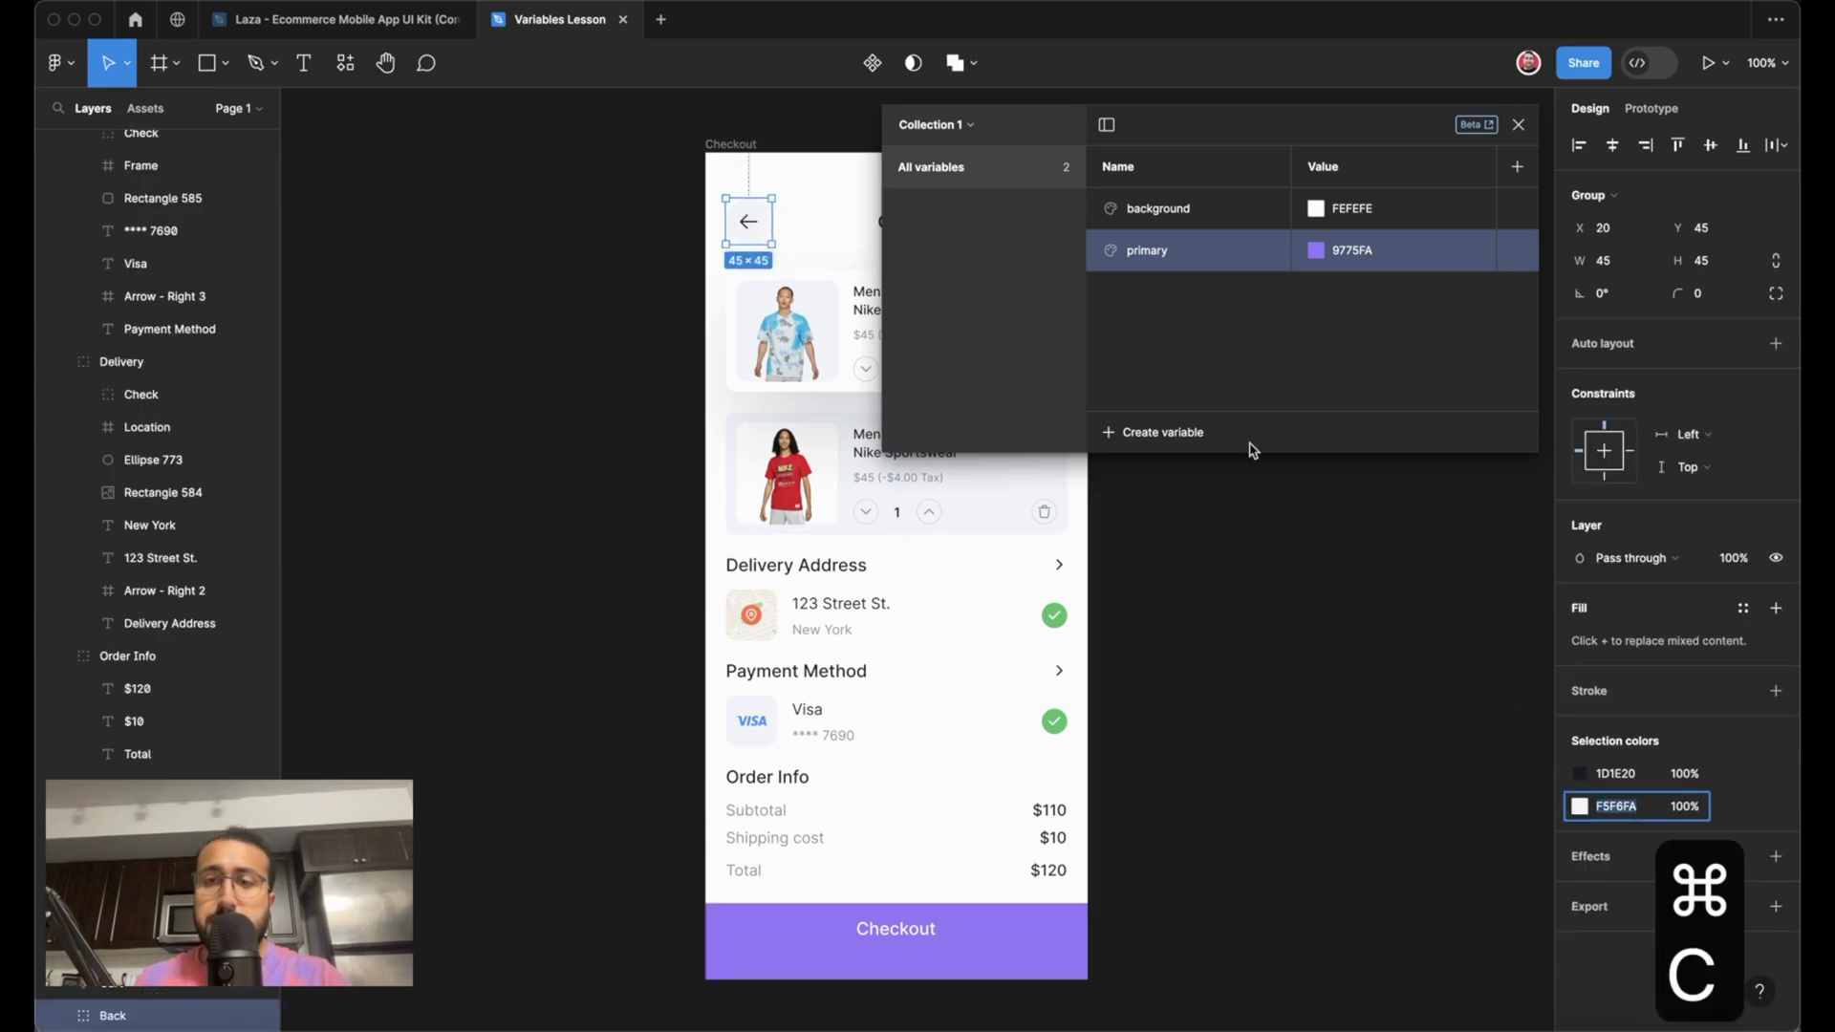
pyautogui.click(1178, 432)
pyautogui.click(1172, 484)
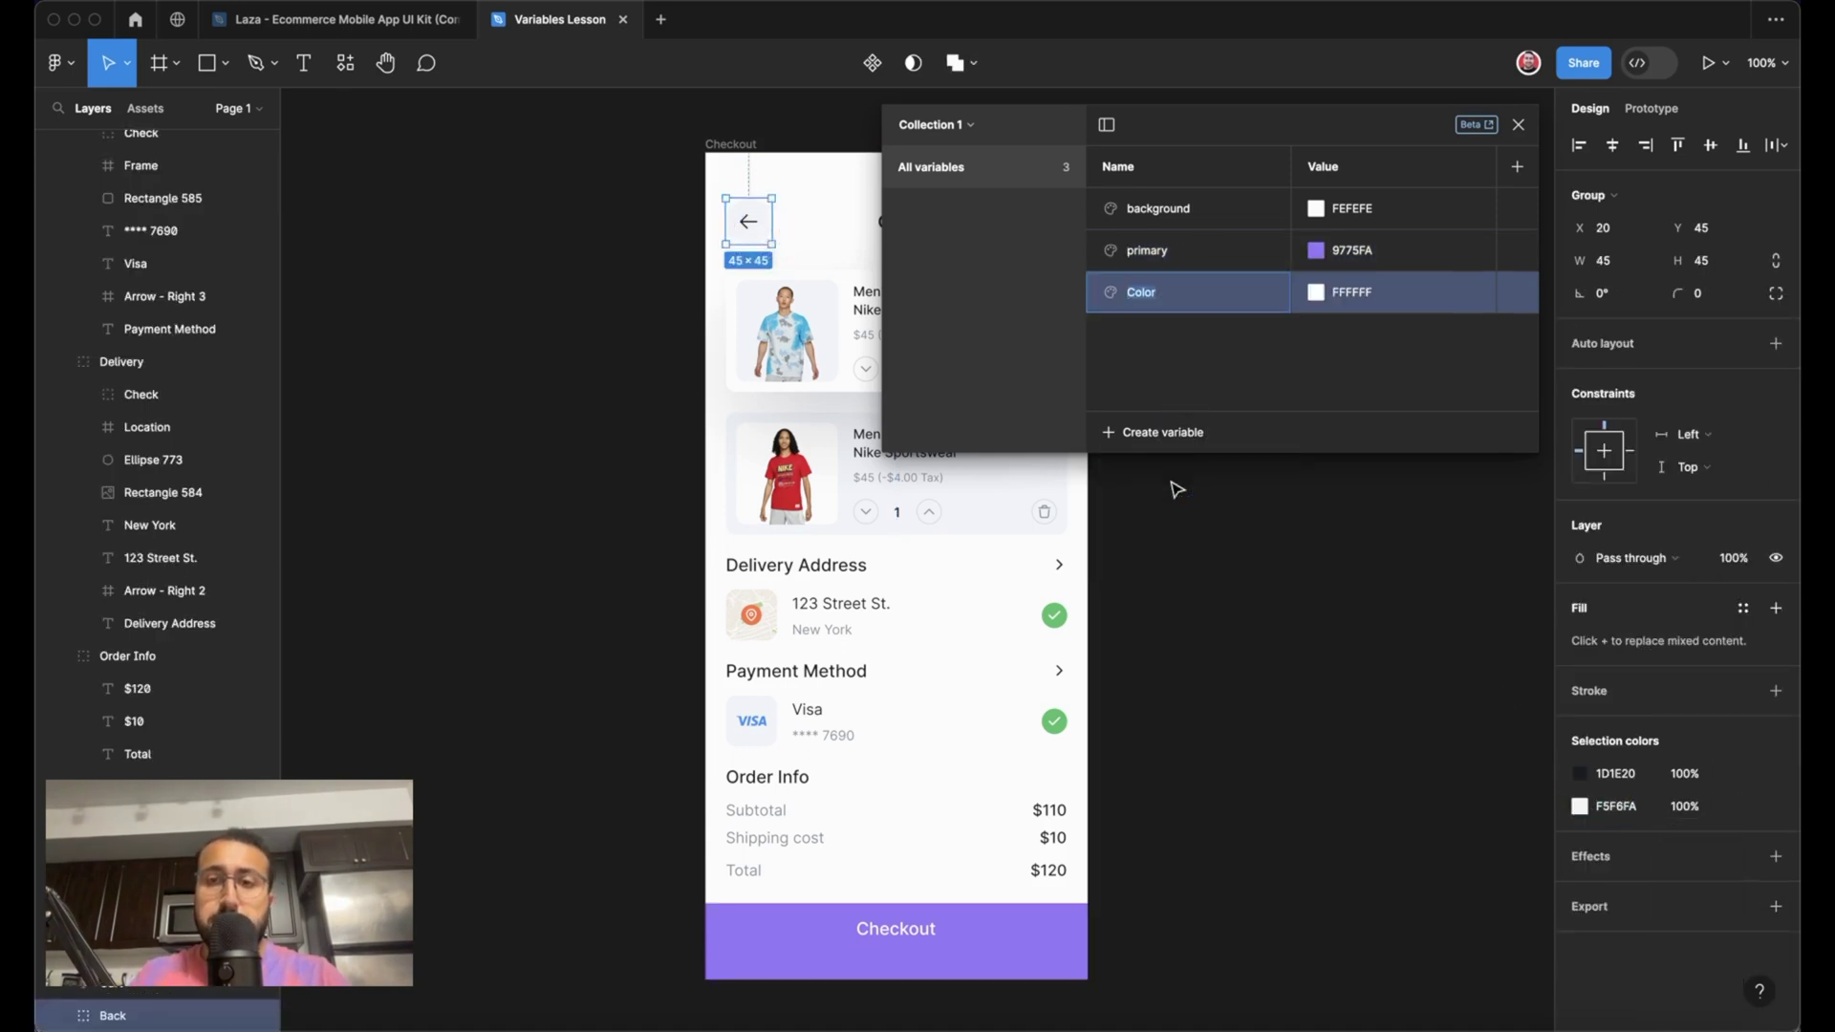
pyautogui.write('gray')
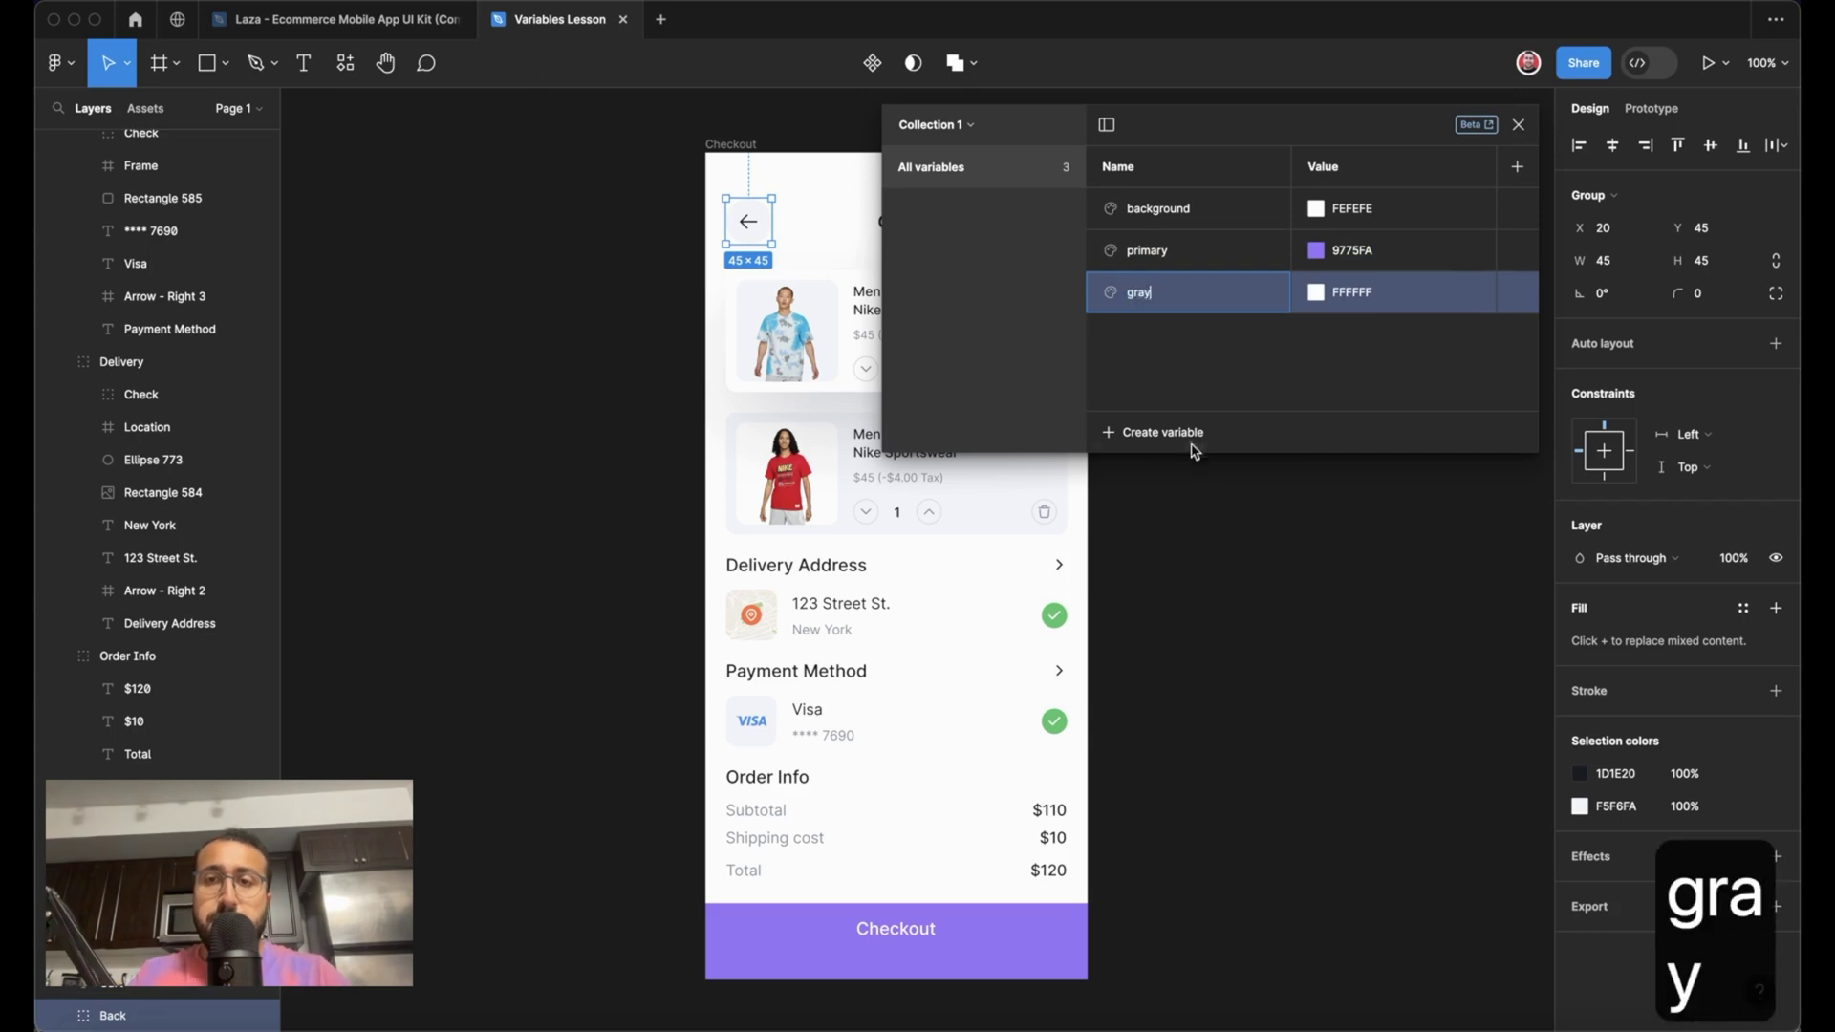
pyautogui.press('Tab')
pyautogui.press('super+v')
pyautogui.press('Return')
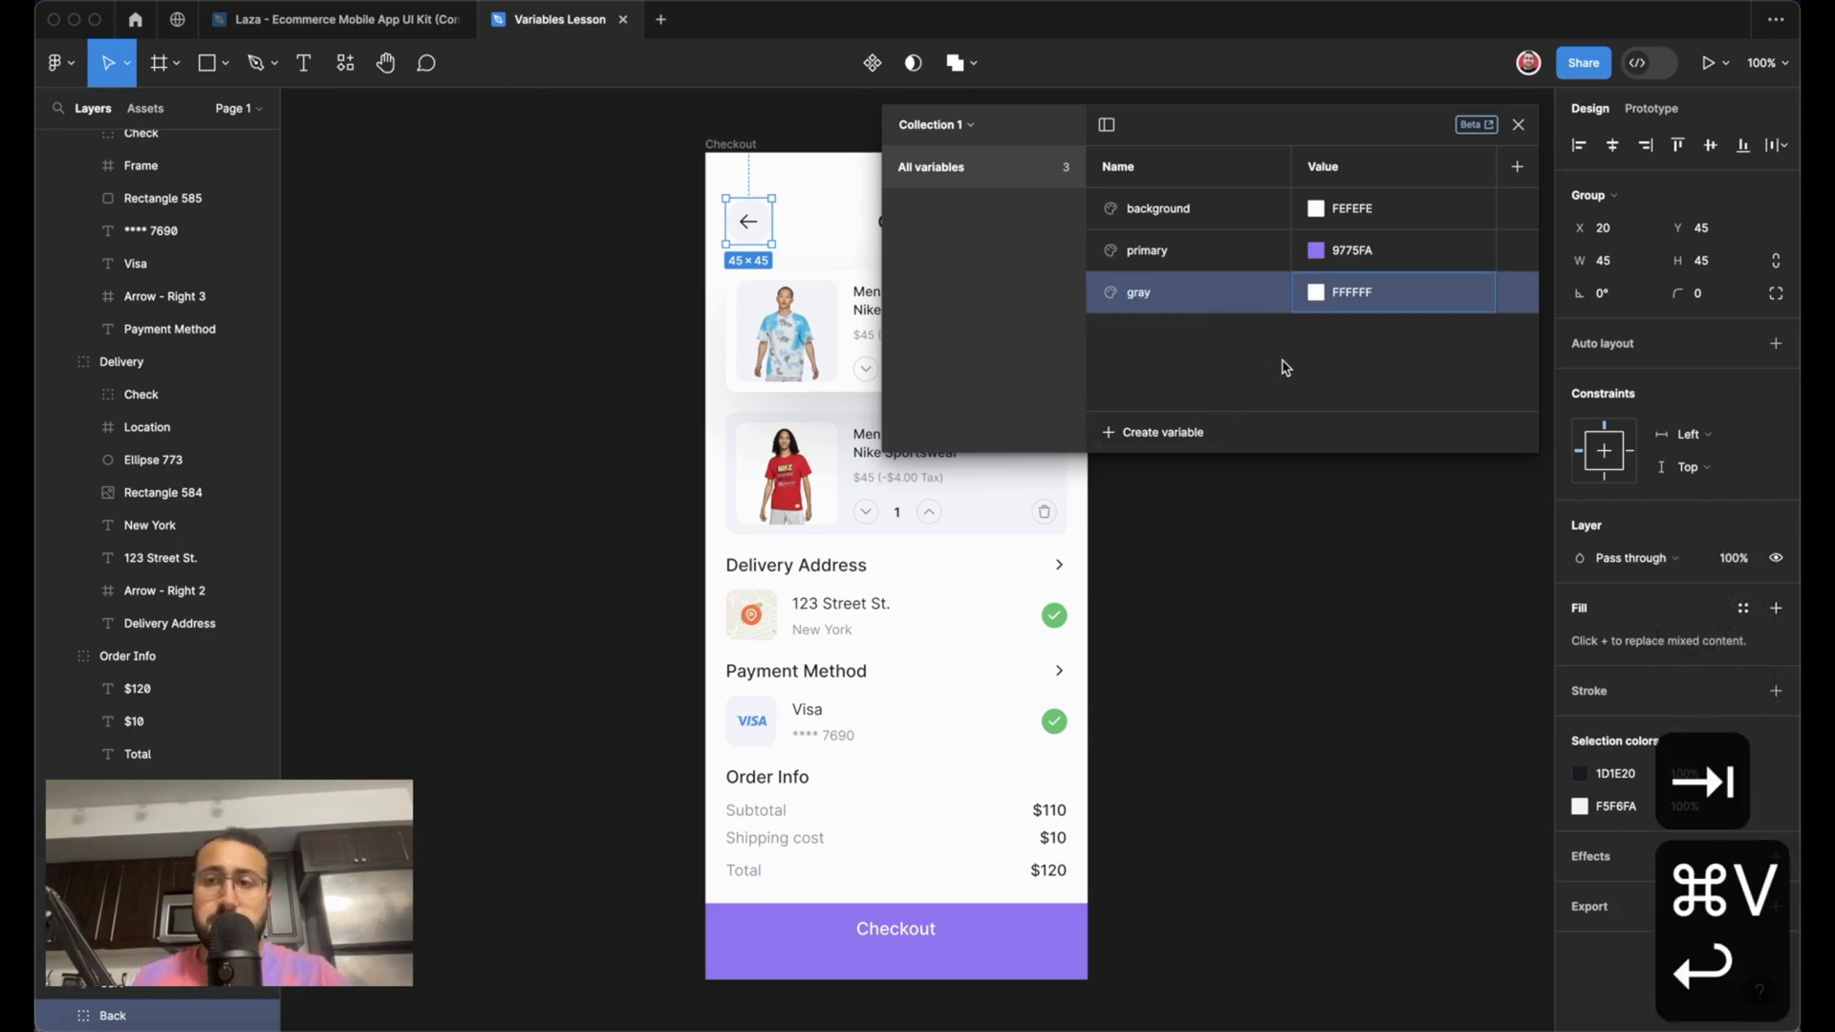
pyautogui.click(1358, 303)
pyautogui.press('super+v')
pyautogui.press('Return')
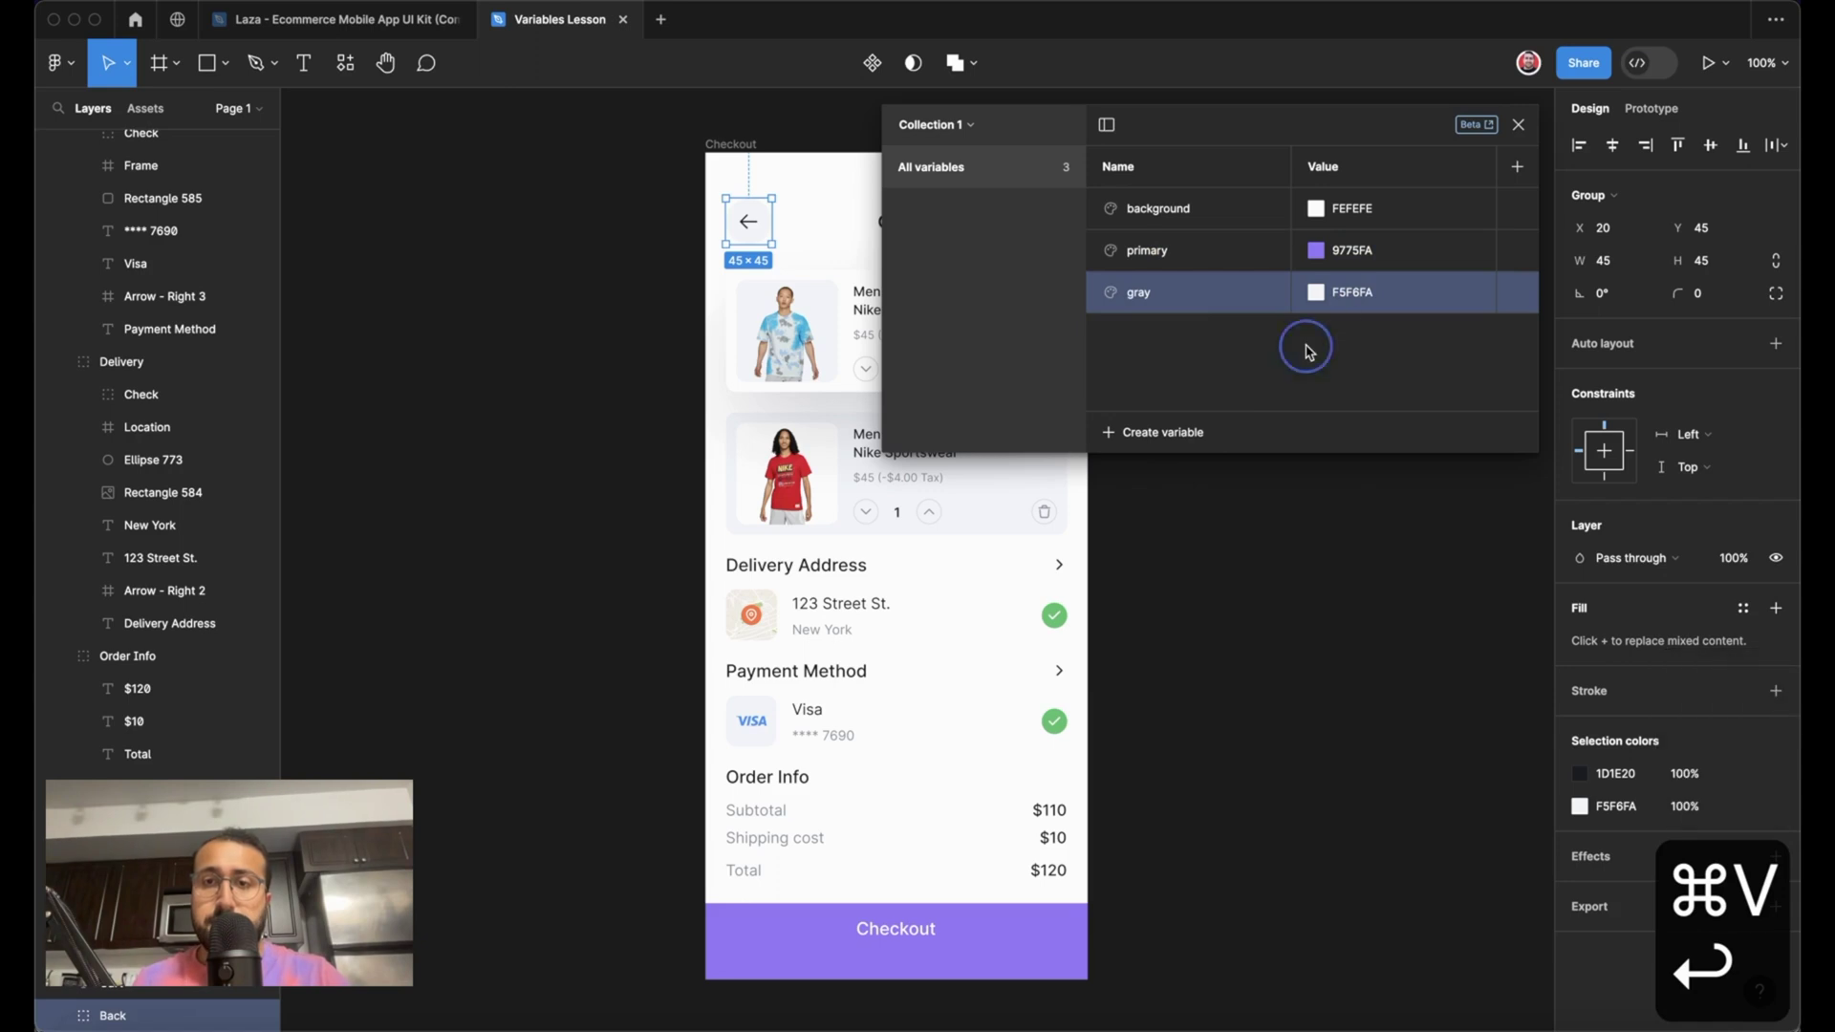
# - Confirm the second cart card uses the F5F6FA fill, then clear the selection
pyautogui.scroll(-3, 715, 340)
pyautogui.click(765, 536)
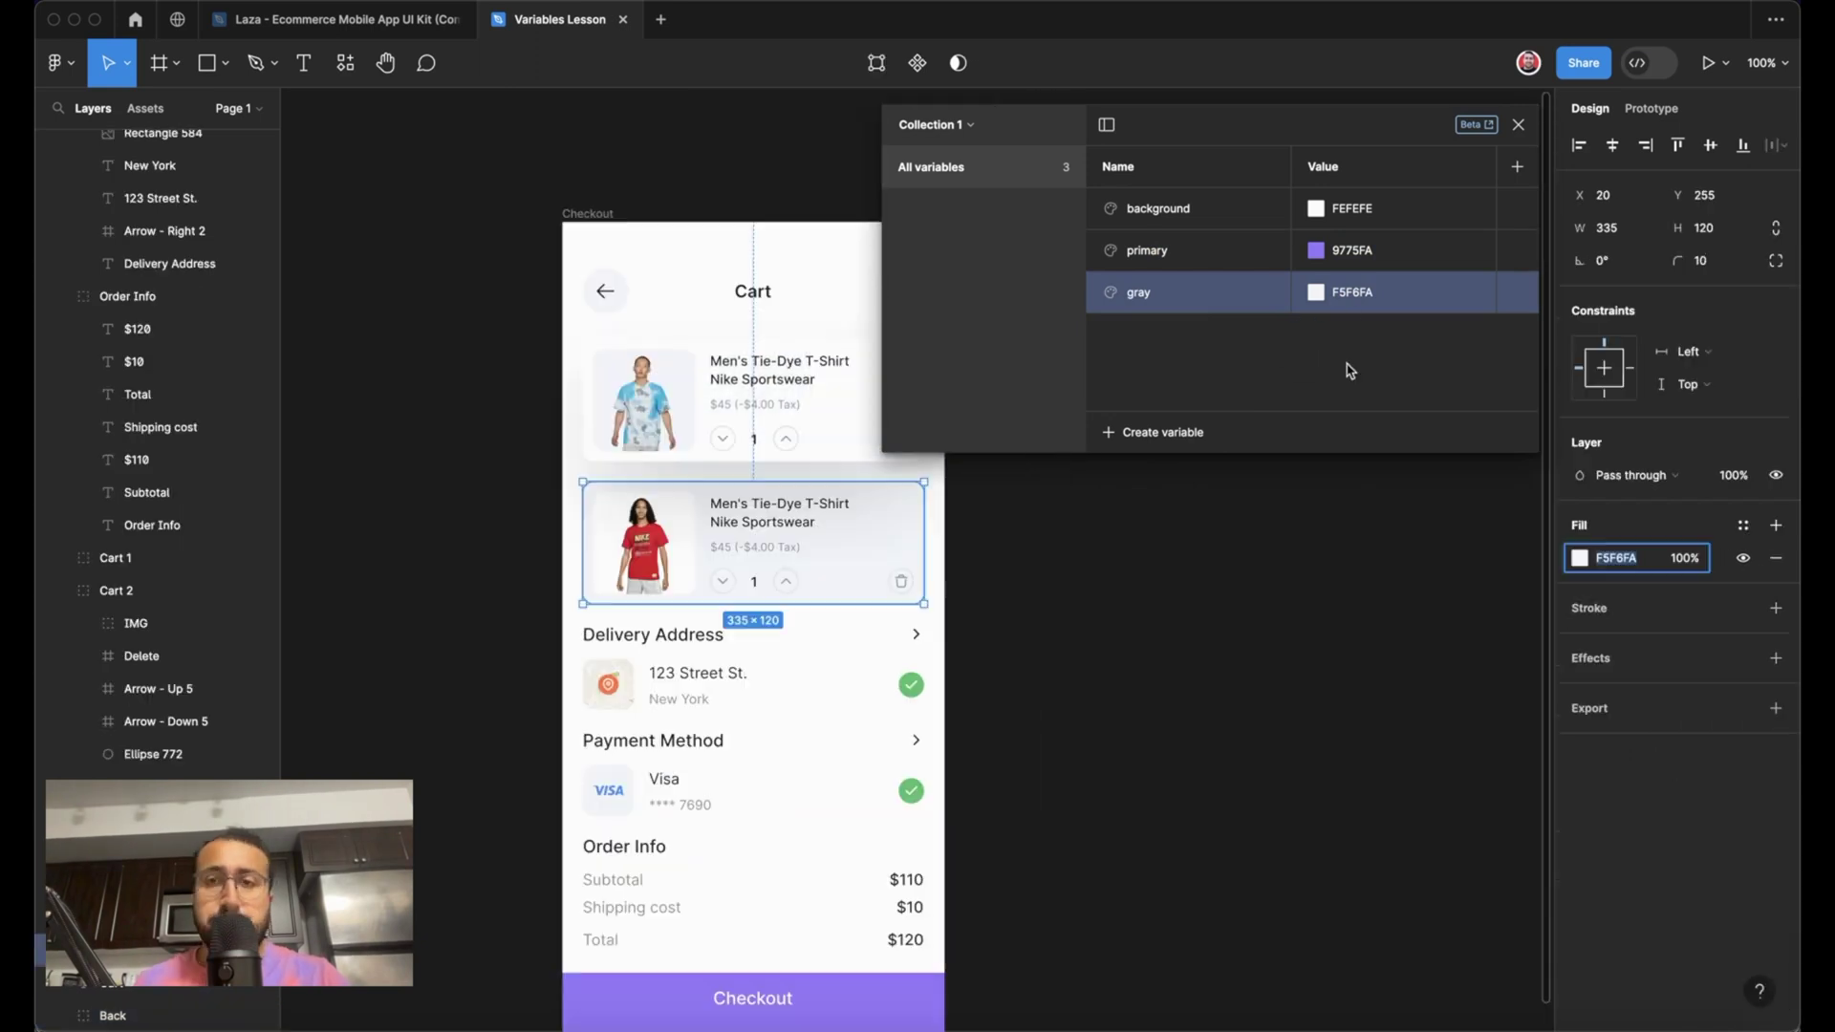
pyautogui.click(1348, 371)
pyautogui.click(1017, 621)
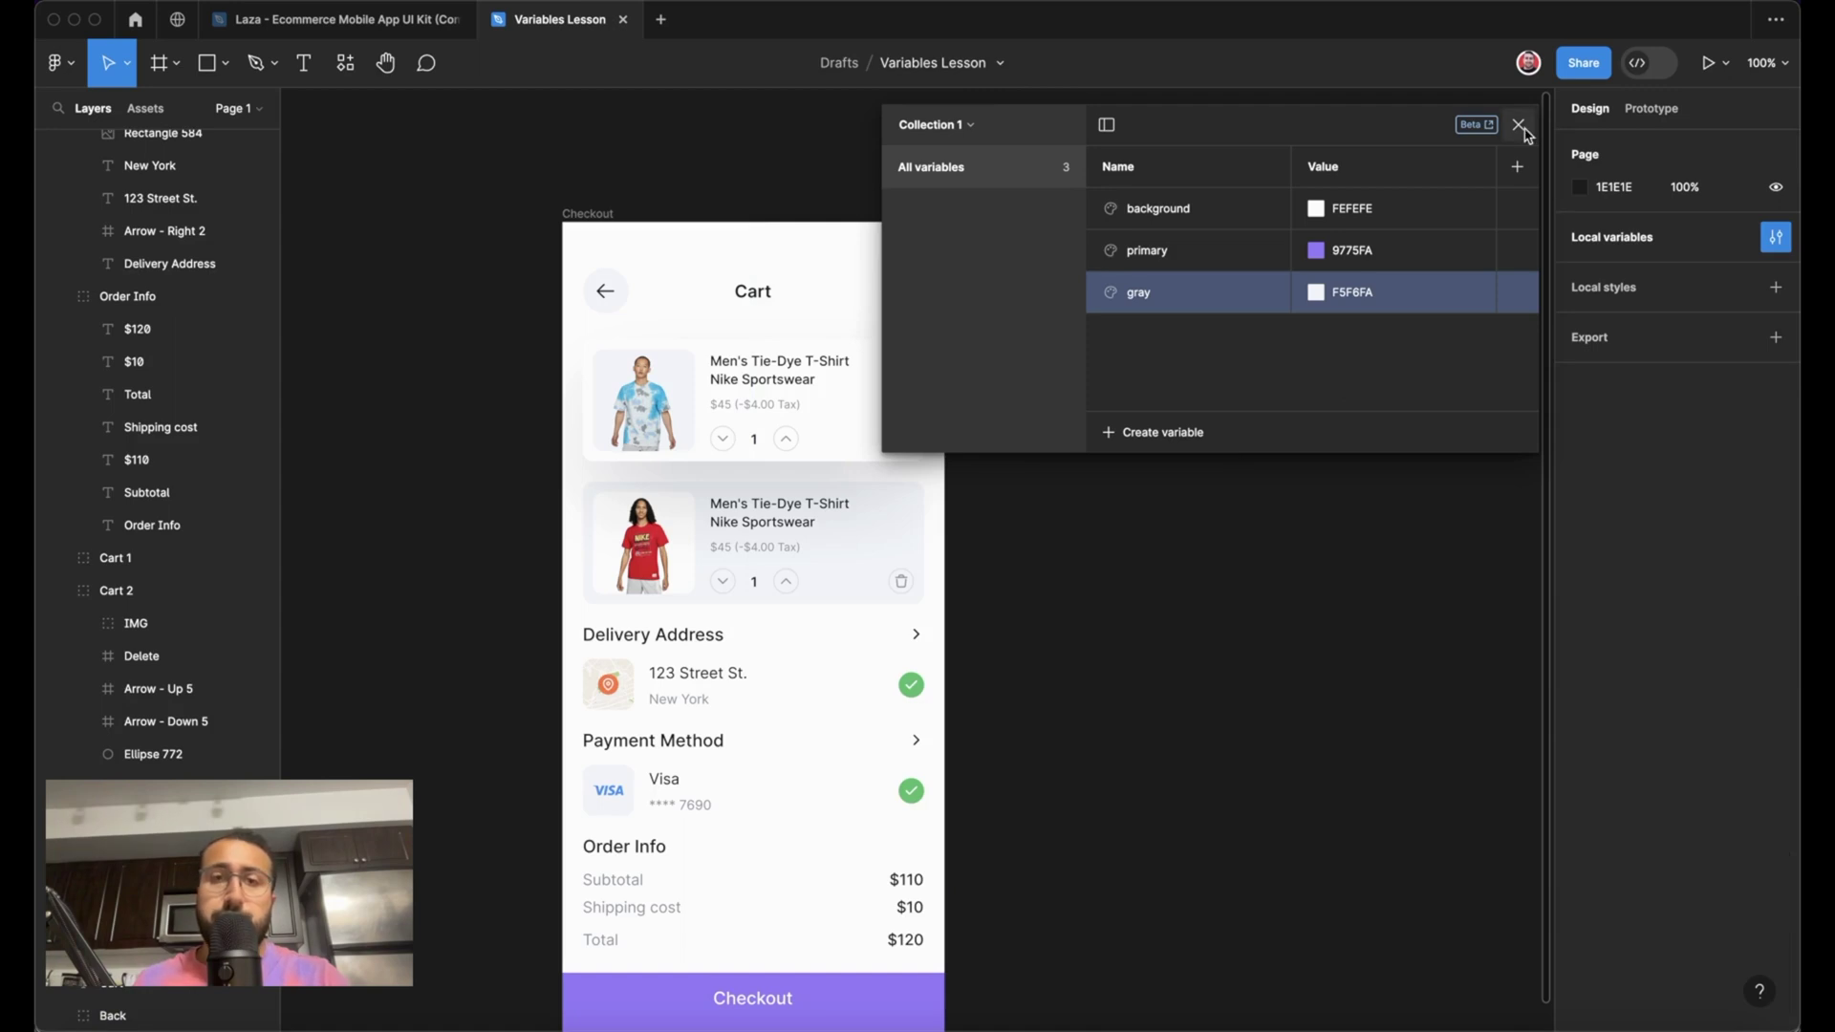
# - Link the Checkout frame's fill to the background variable
pyautogui.scroll(-2, 727, 315)
pyautogui.hscroll(2, 727, 316)
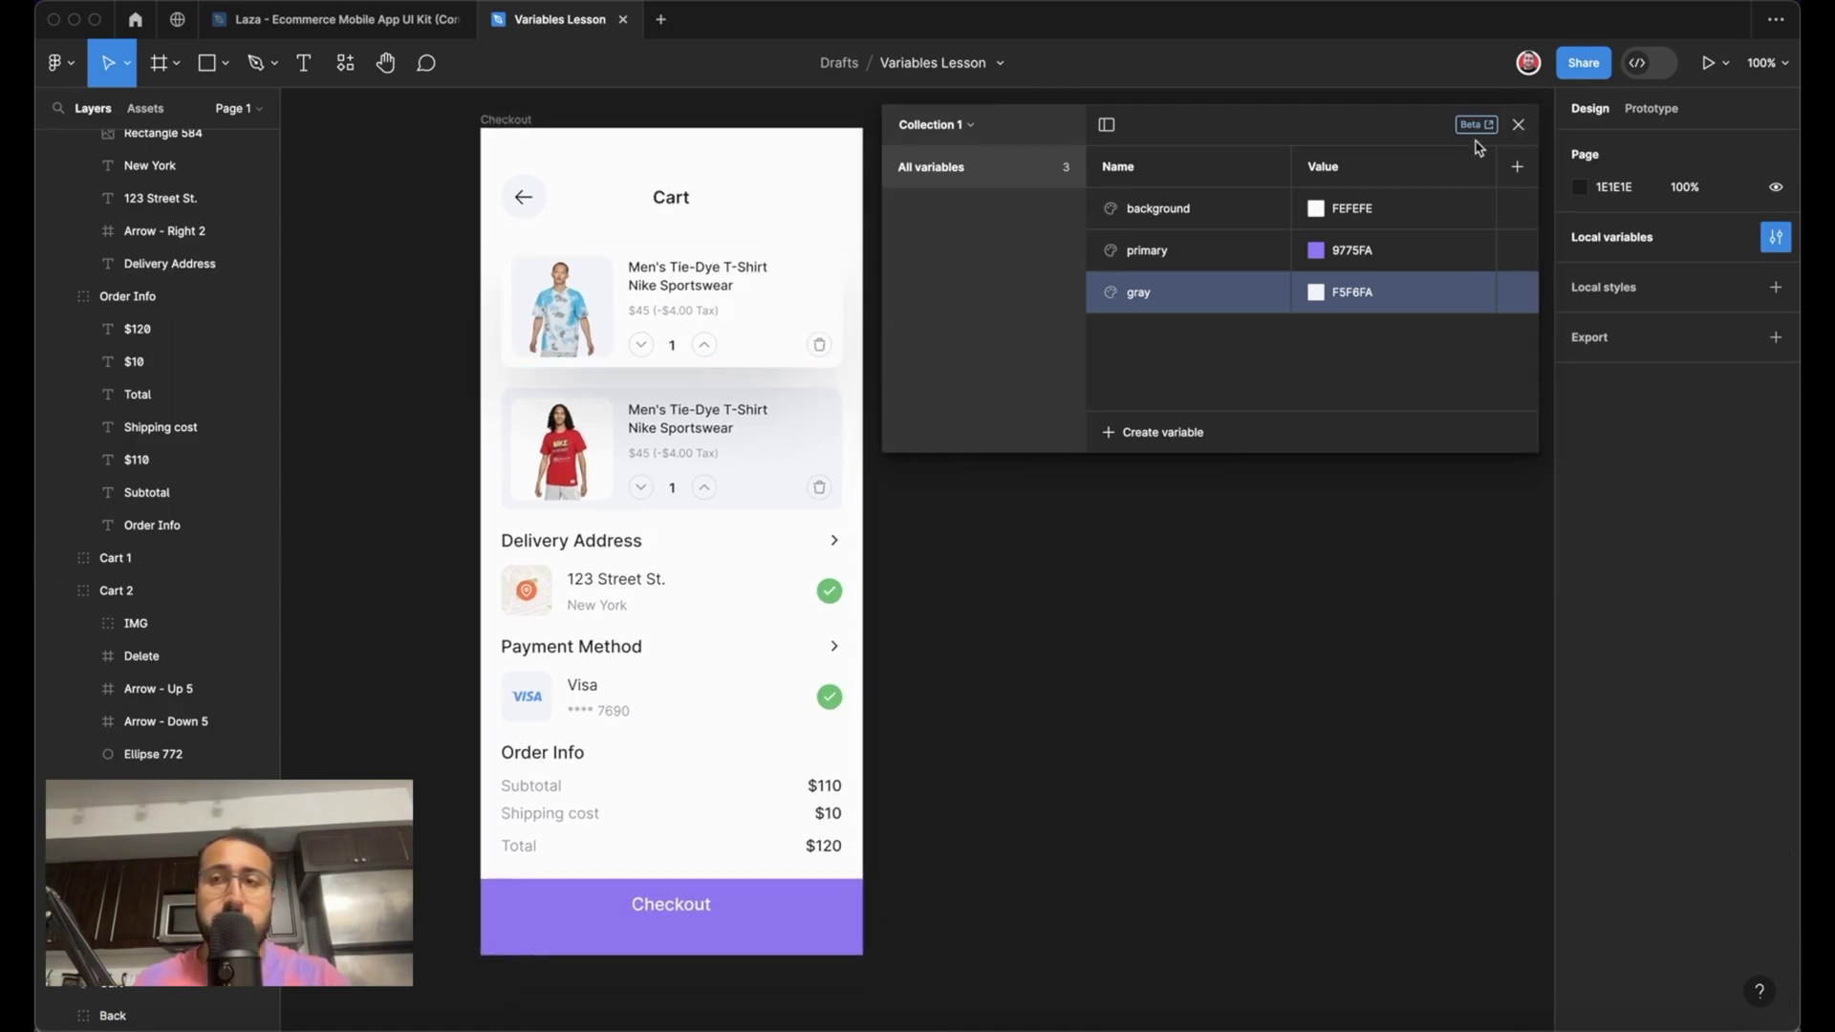
pyautogui.click(1518, 125)
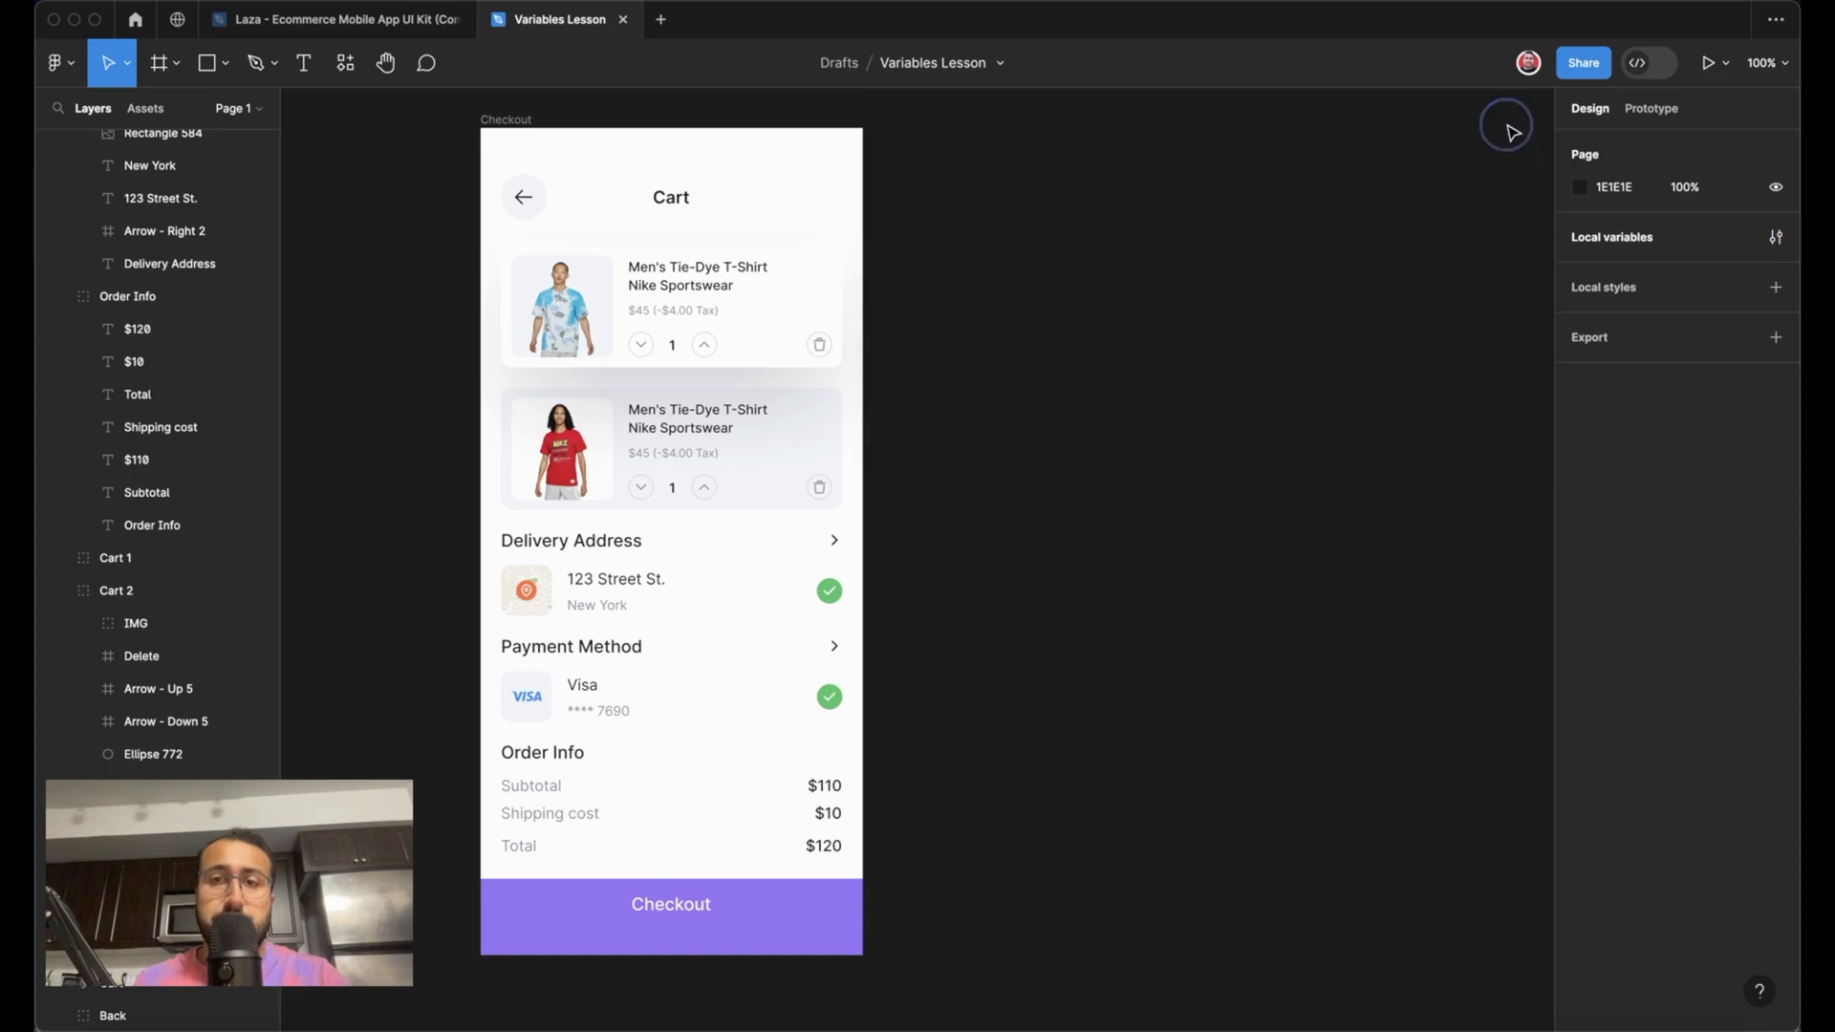
pyautogui.click(512, 121)
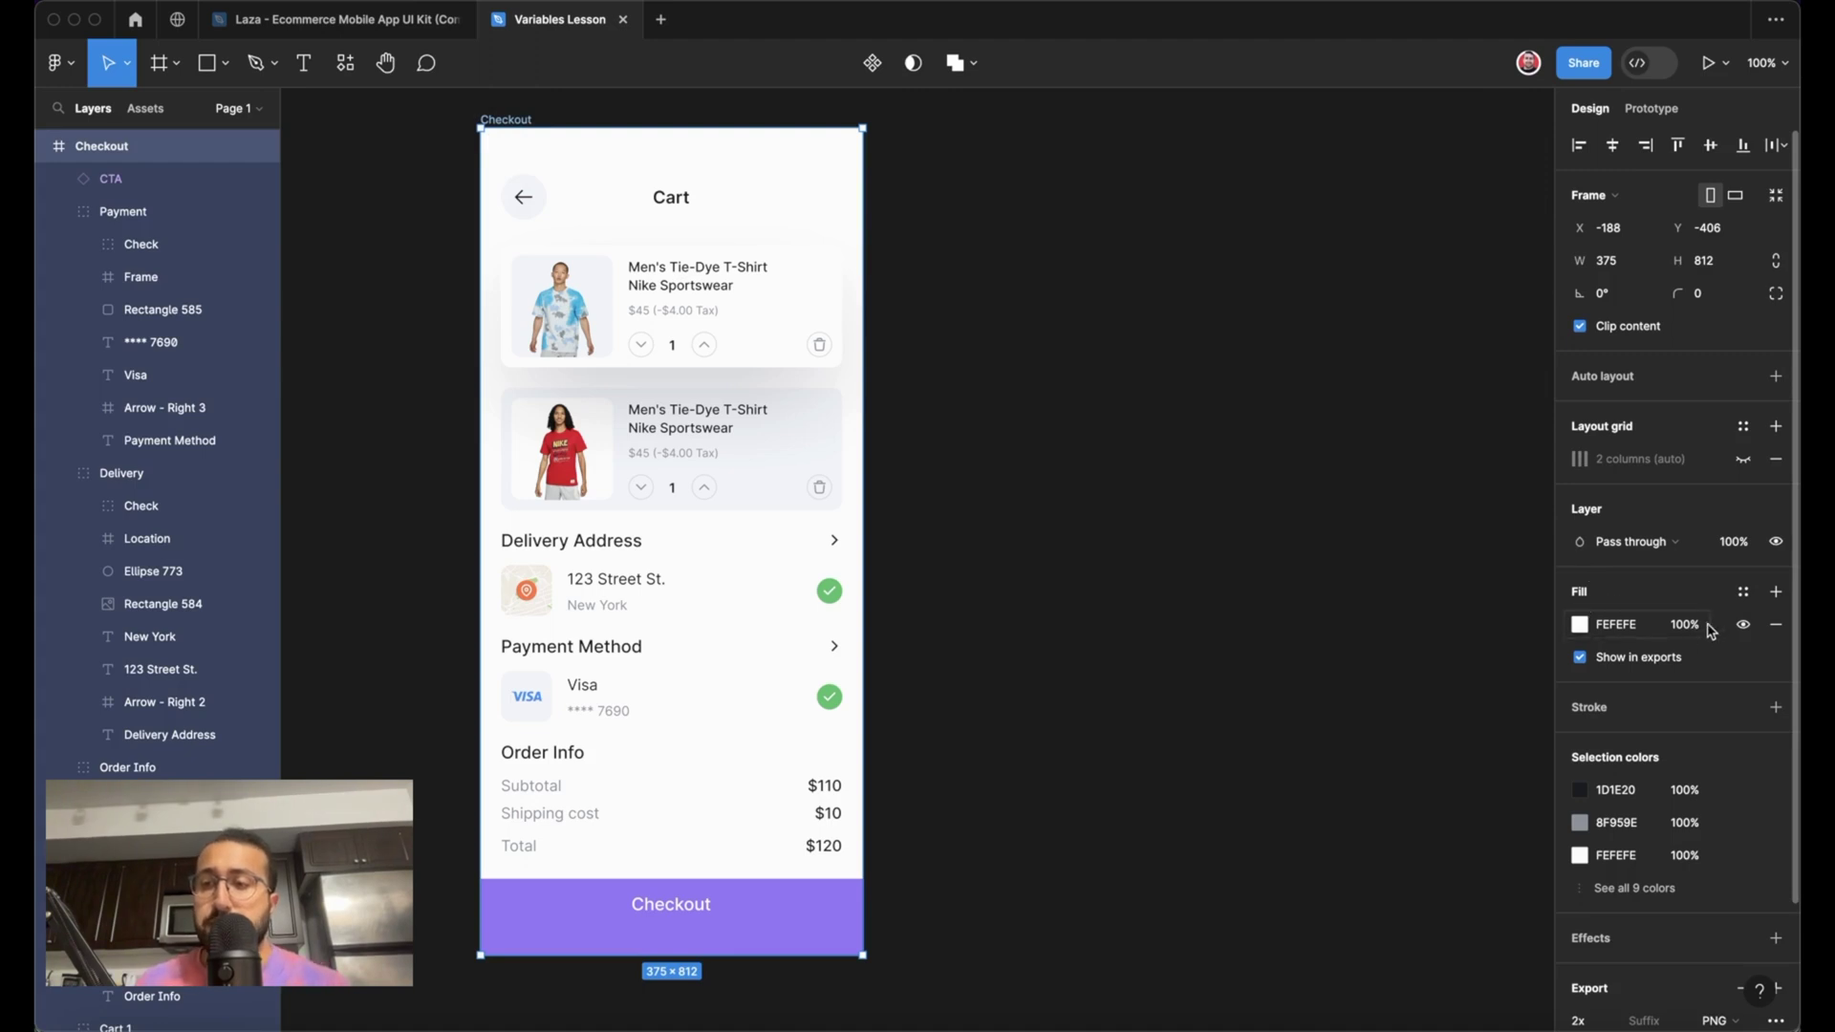
pyautogui.click(1743, 593)
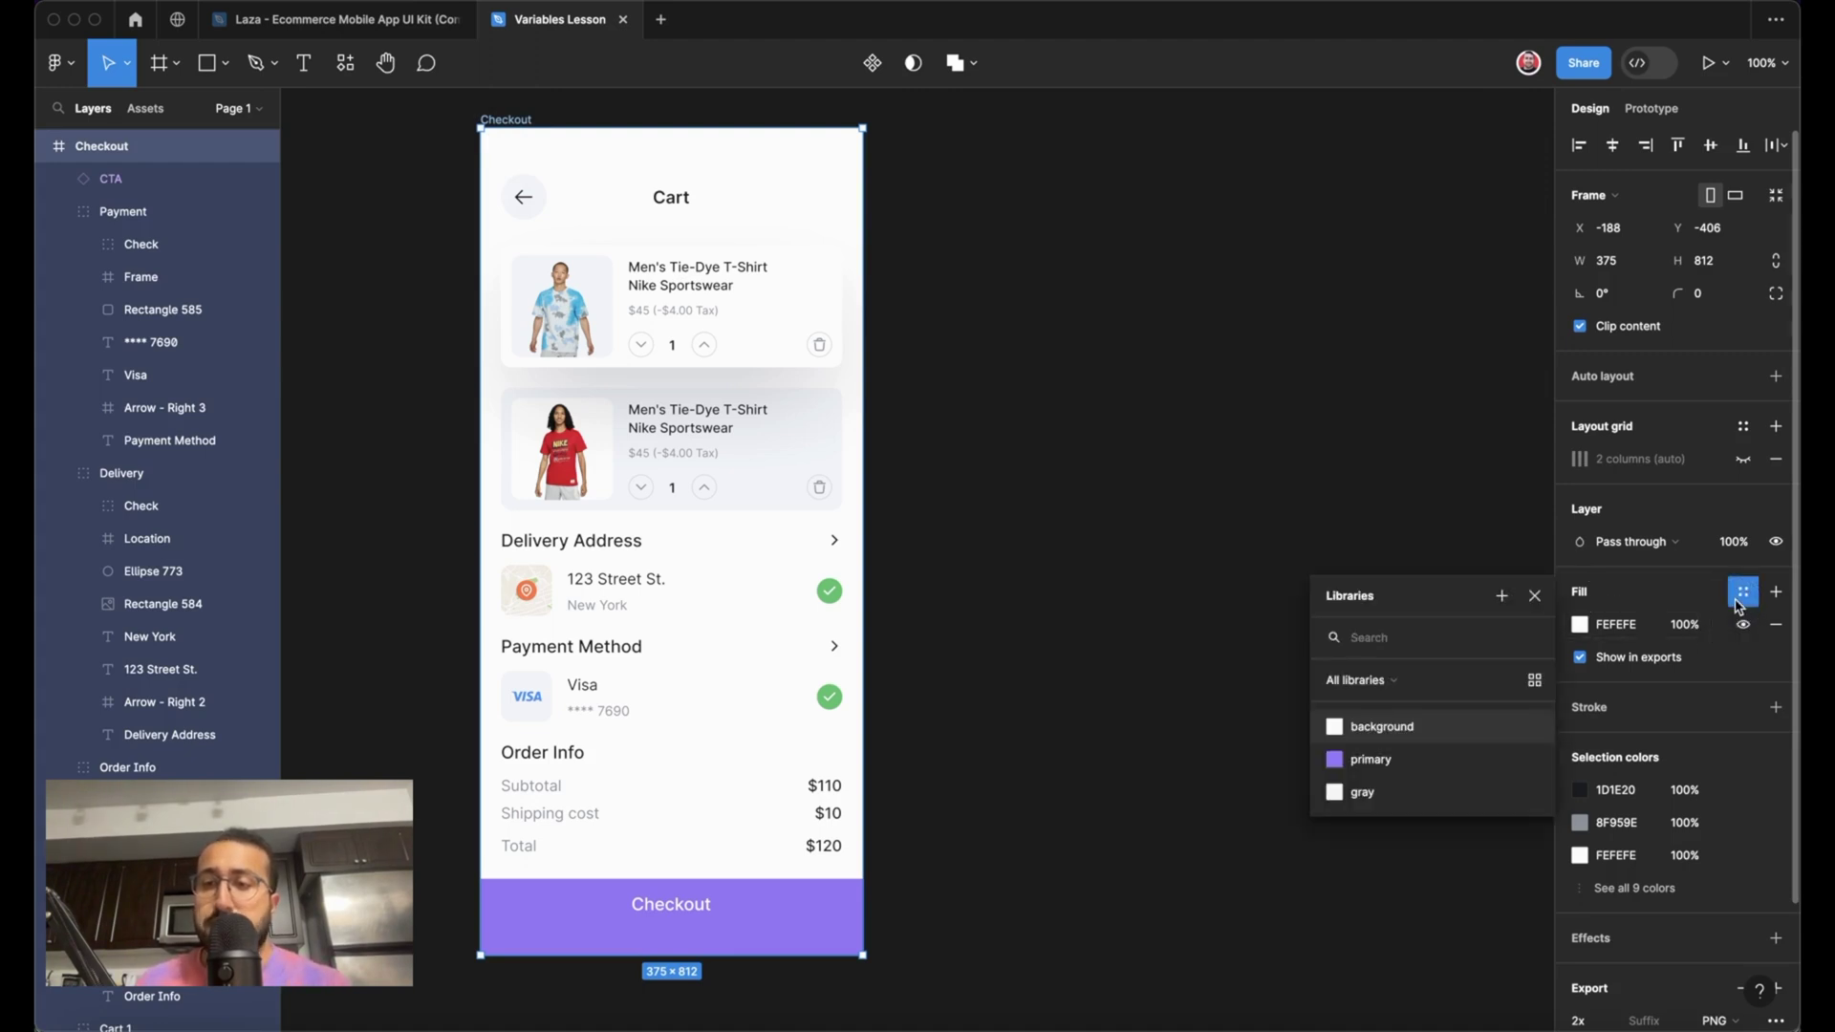
pyautogui.click(1453, 739)
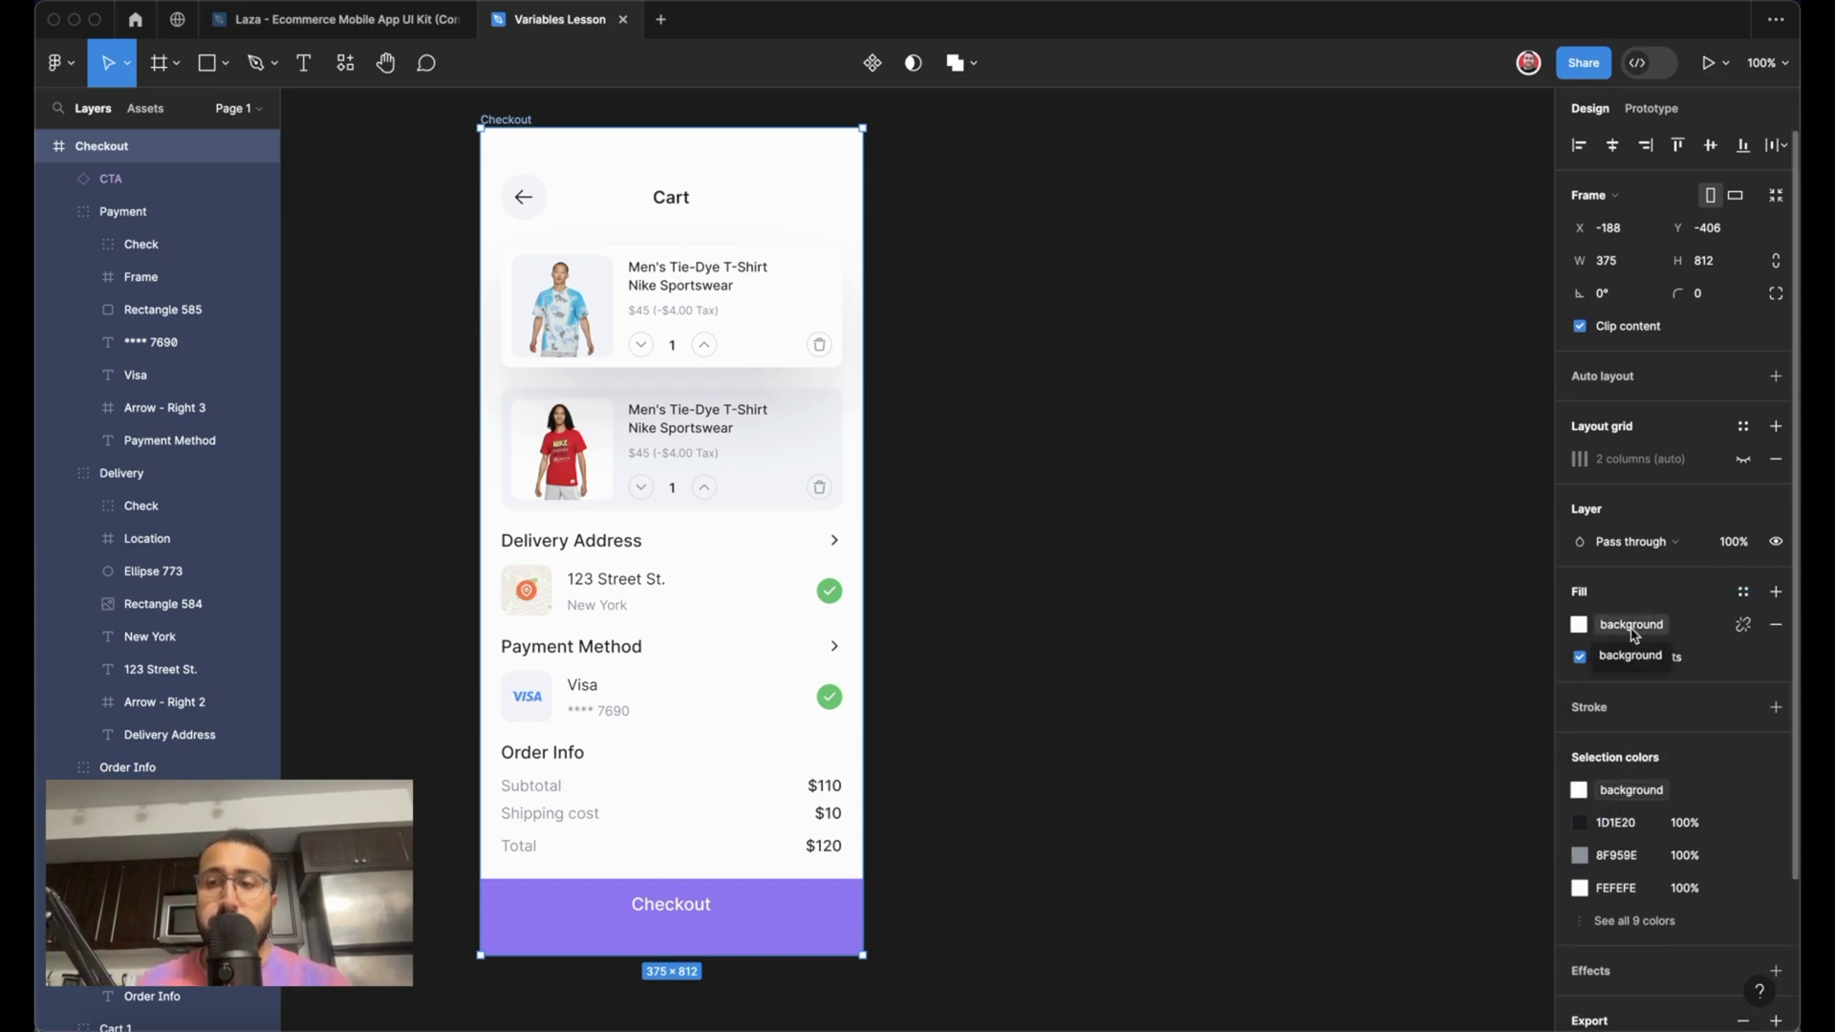
# - Set the second cart card's fill to gray and the Checkout button's fill to primary
pyautogui.click(792, 482)
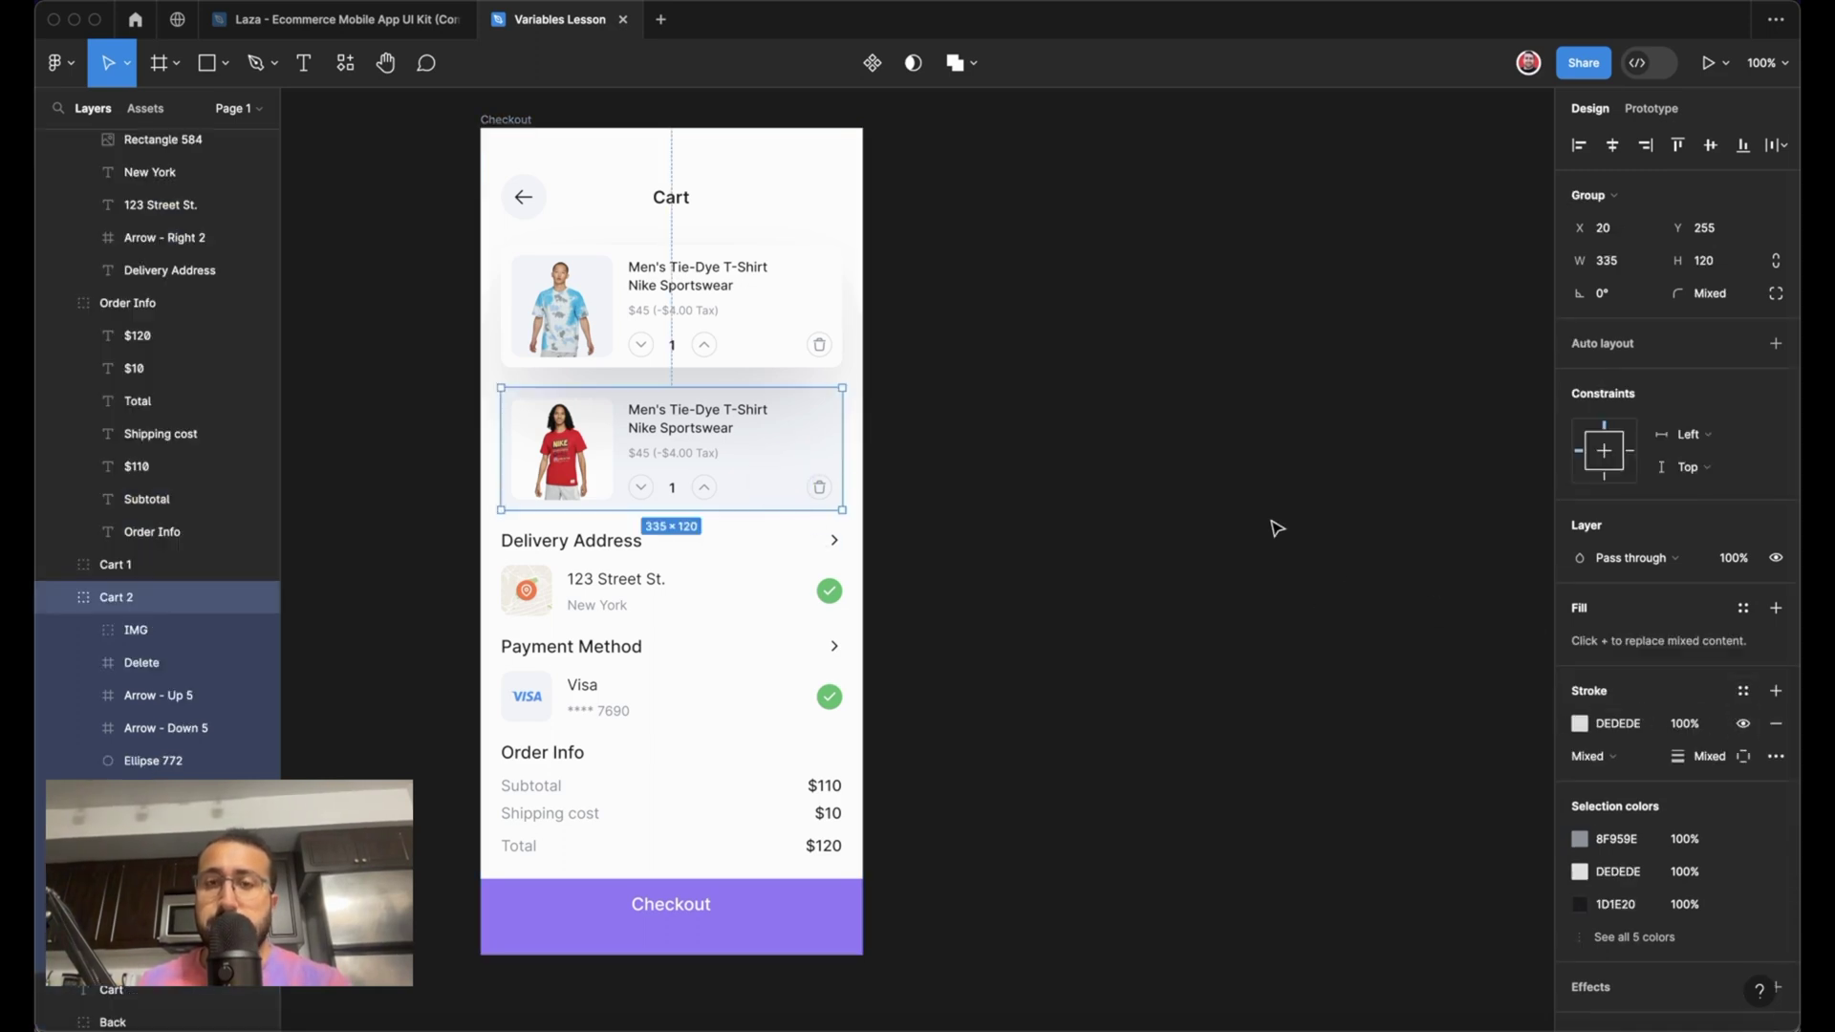
pyautogui.doubleClick(805, 444)
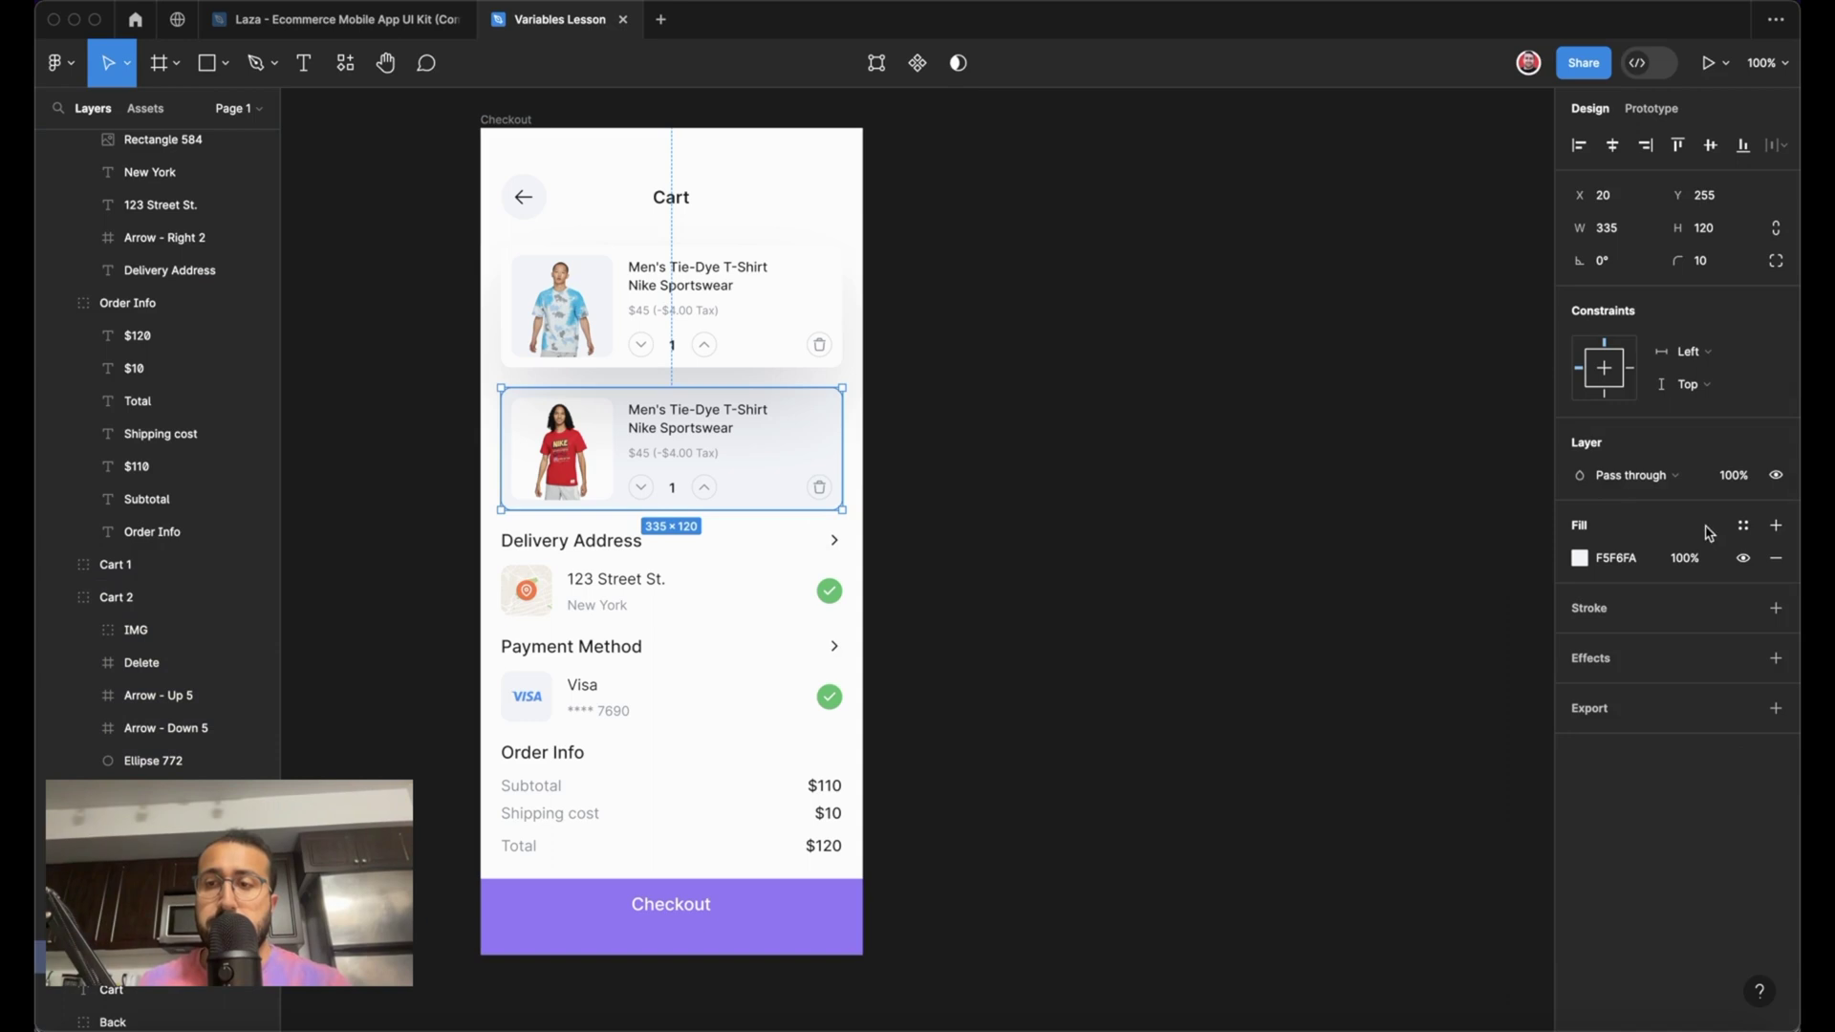
pyautogui.click(1741, 526)
pyautogui.click(1379, 739)
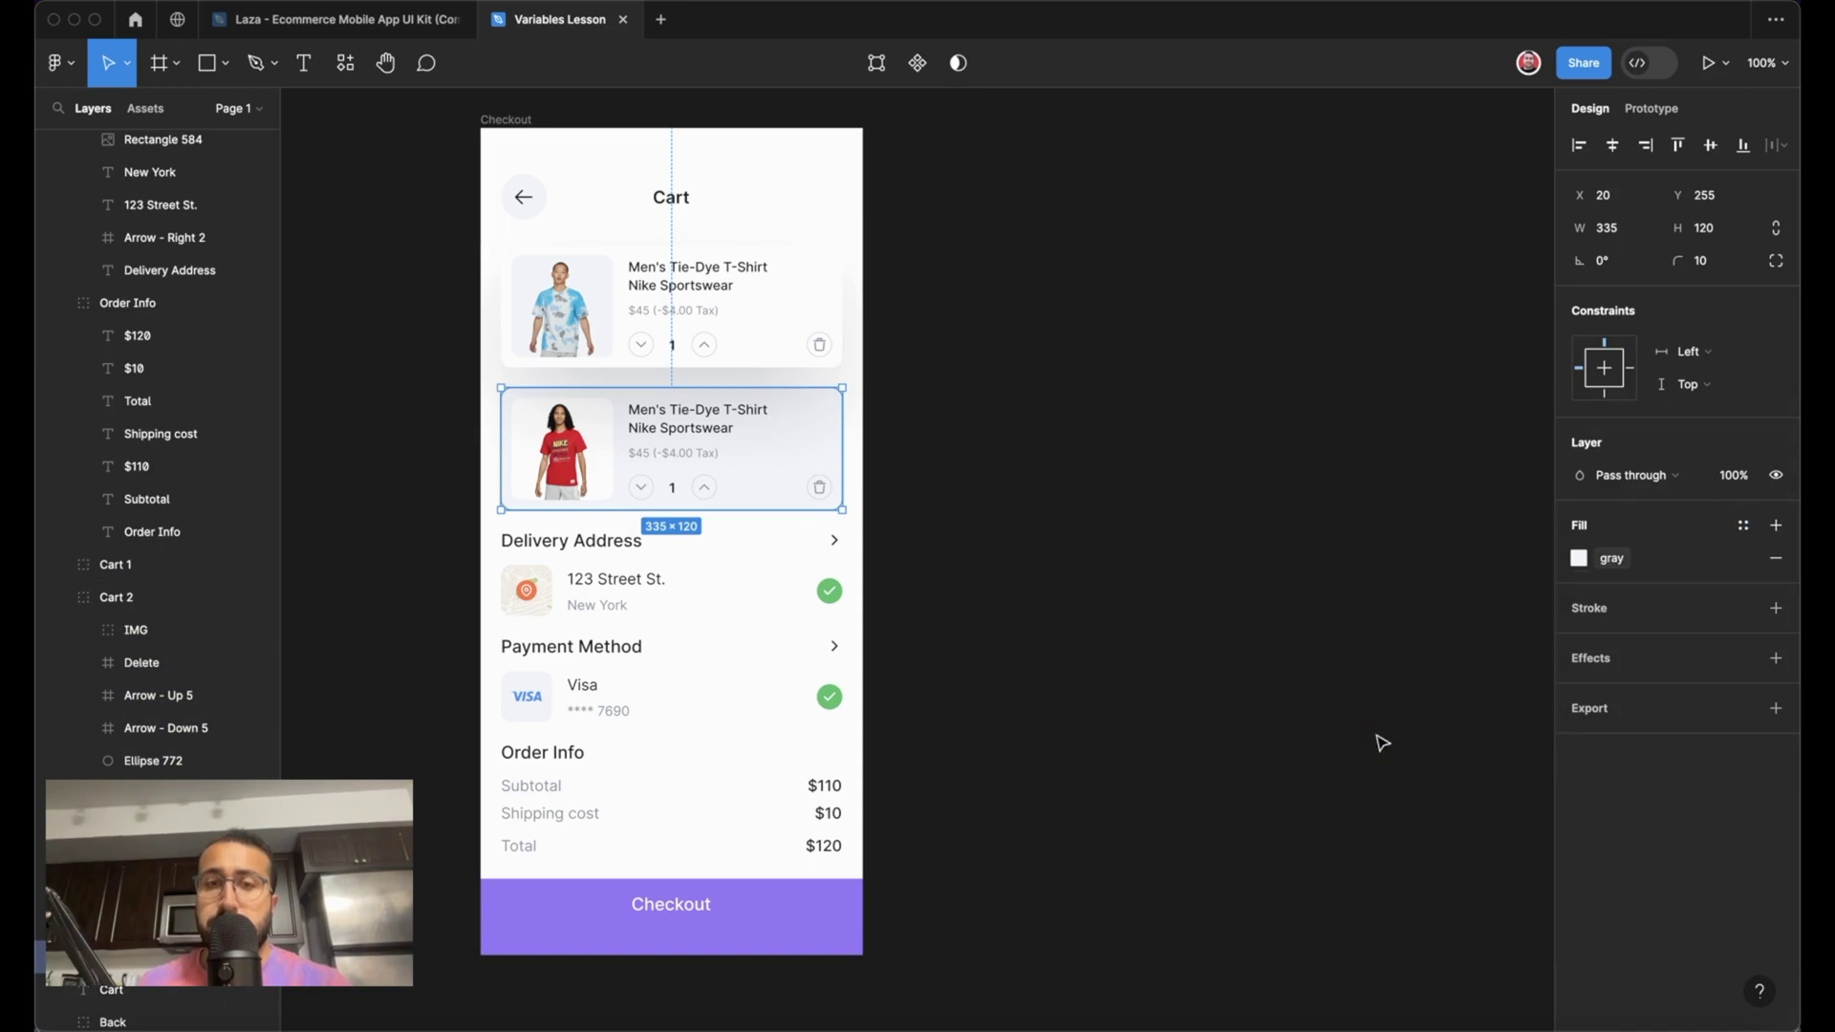
pyautogui.click(755, 942)
pyautogui.click(1743, 913)
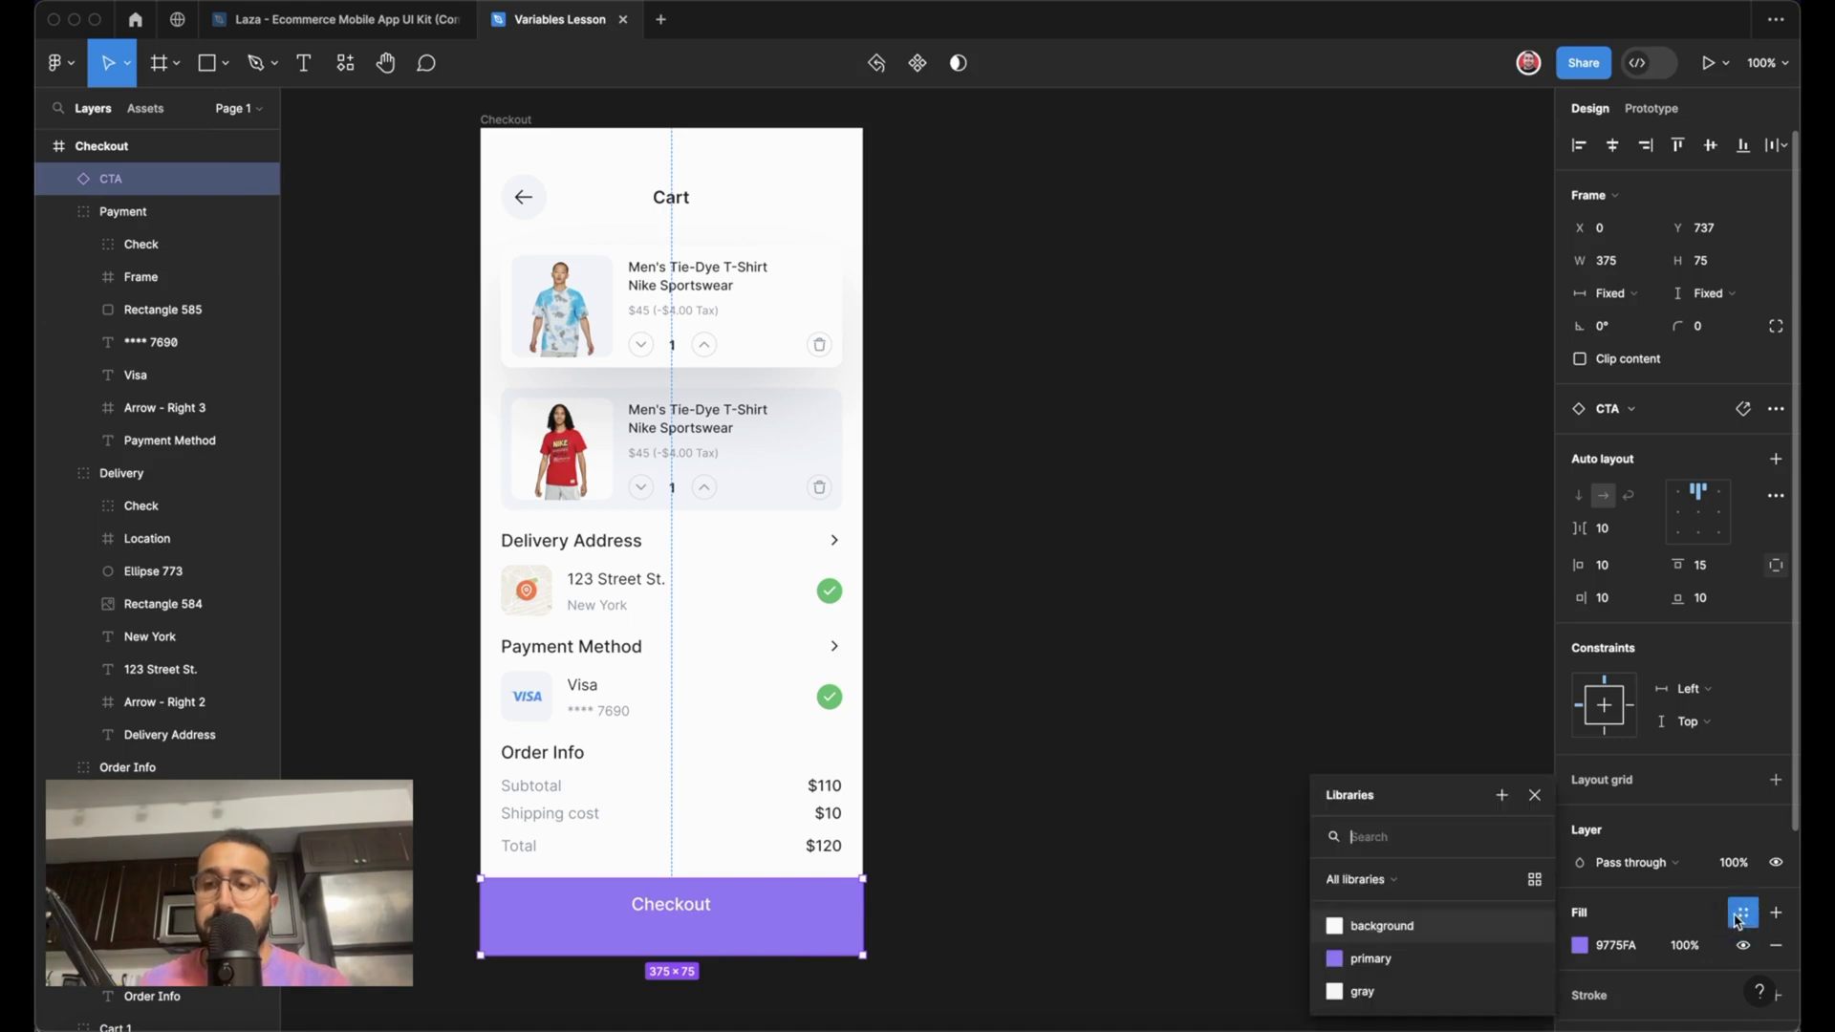
pyautogui.click(1409, 958)
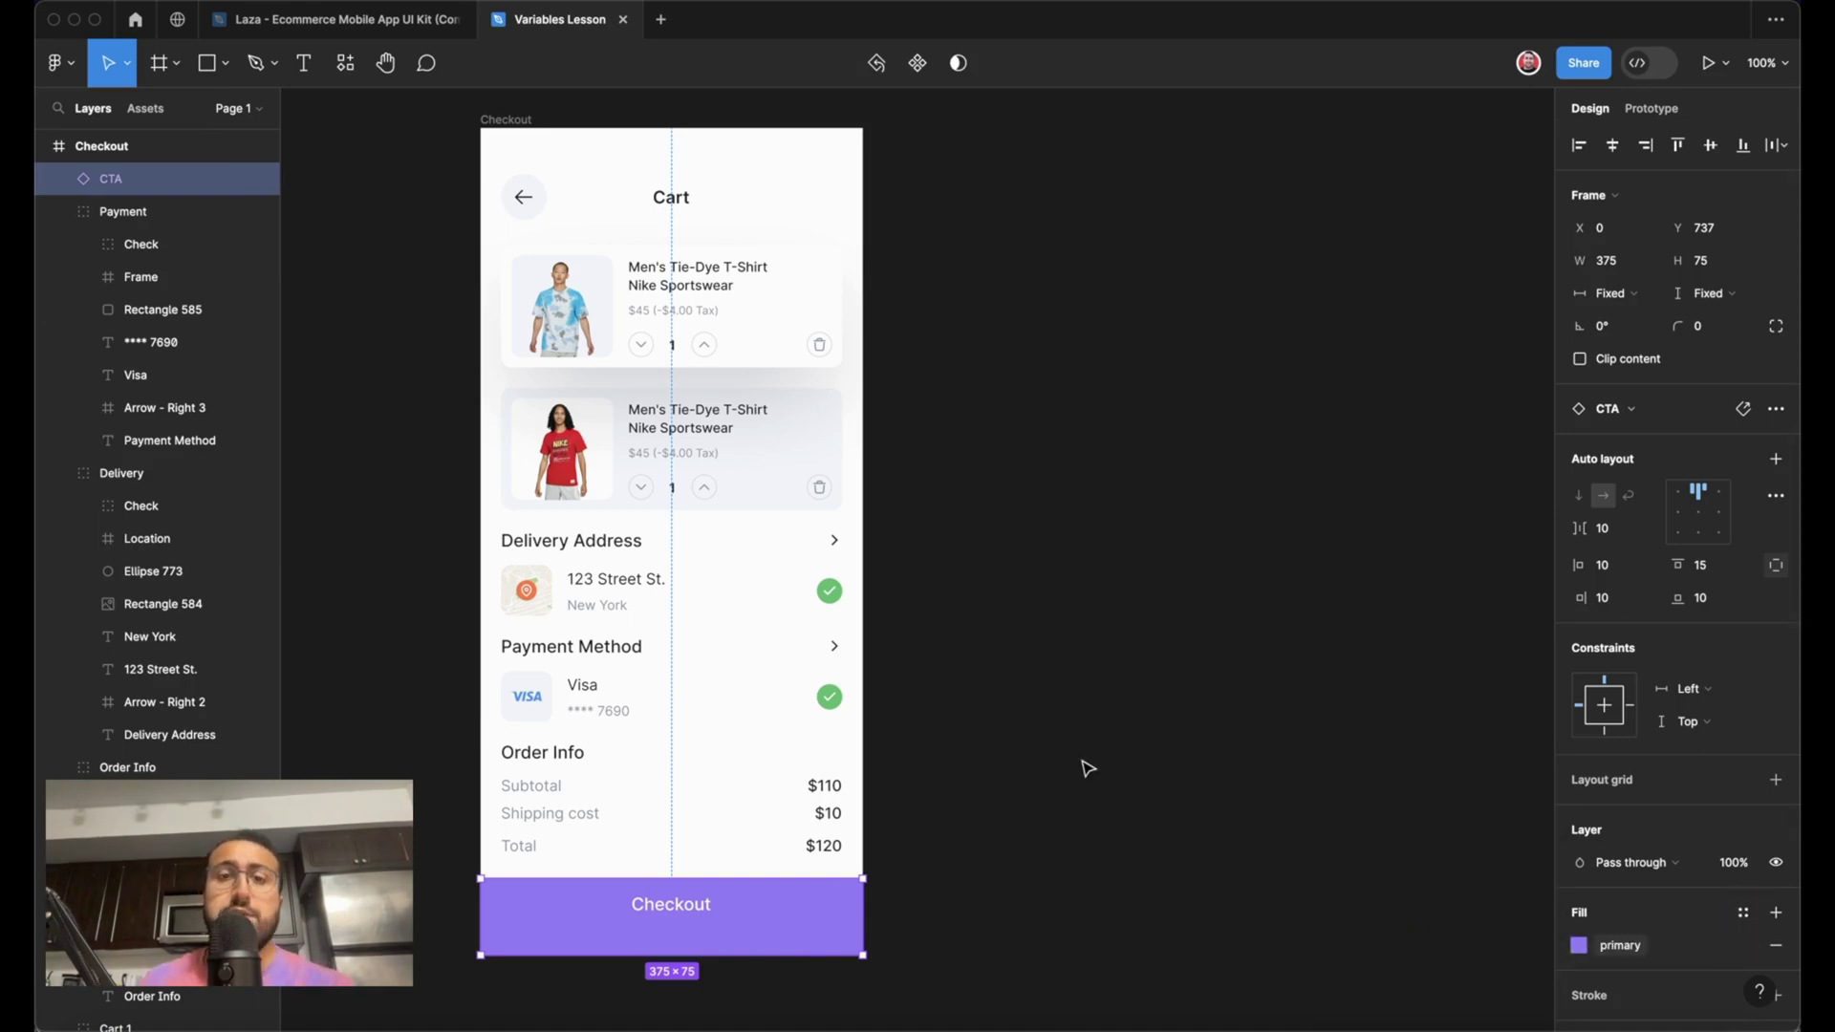
# - Link the first cart card's background shape fill to the background variable
pyautogui.click(815, 297)
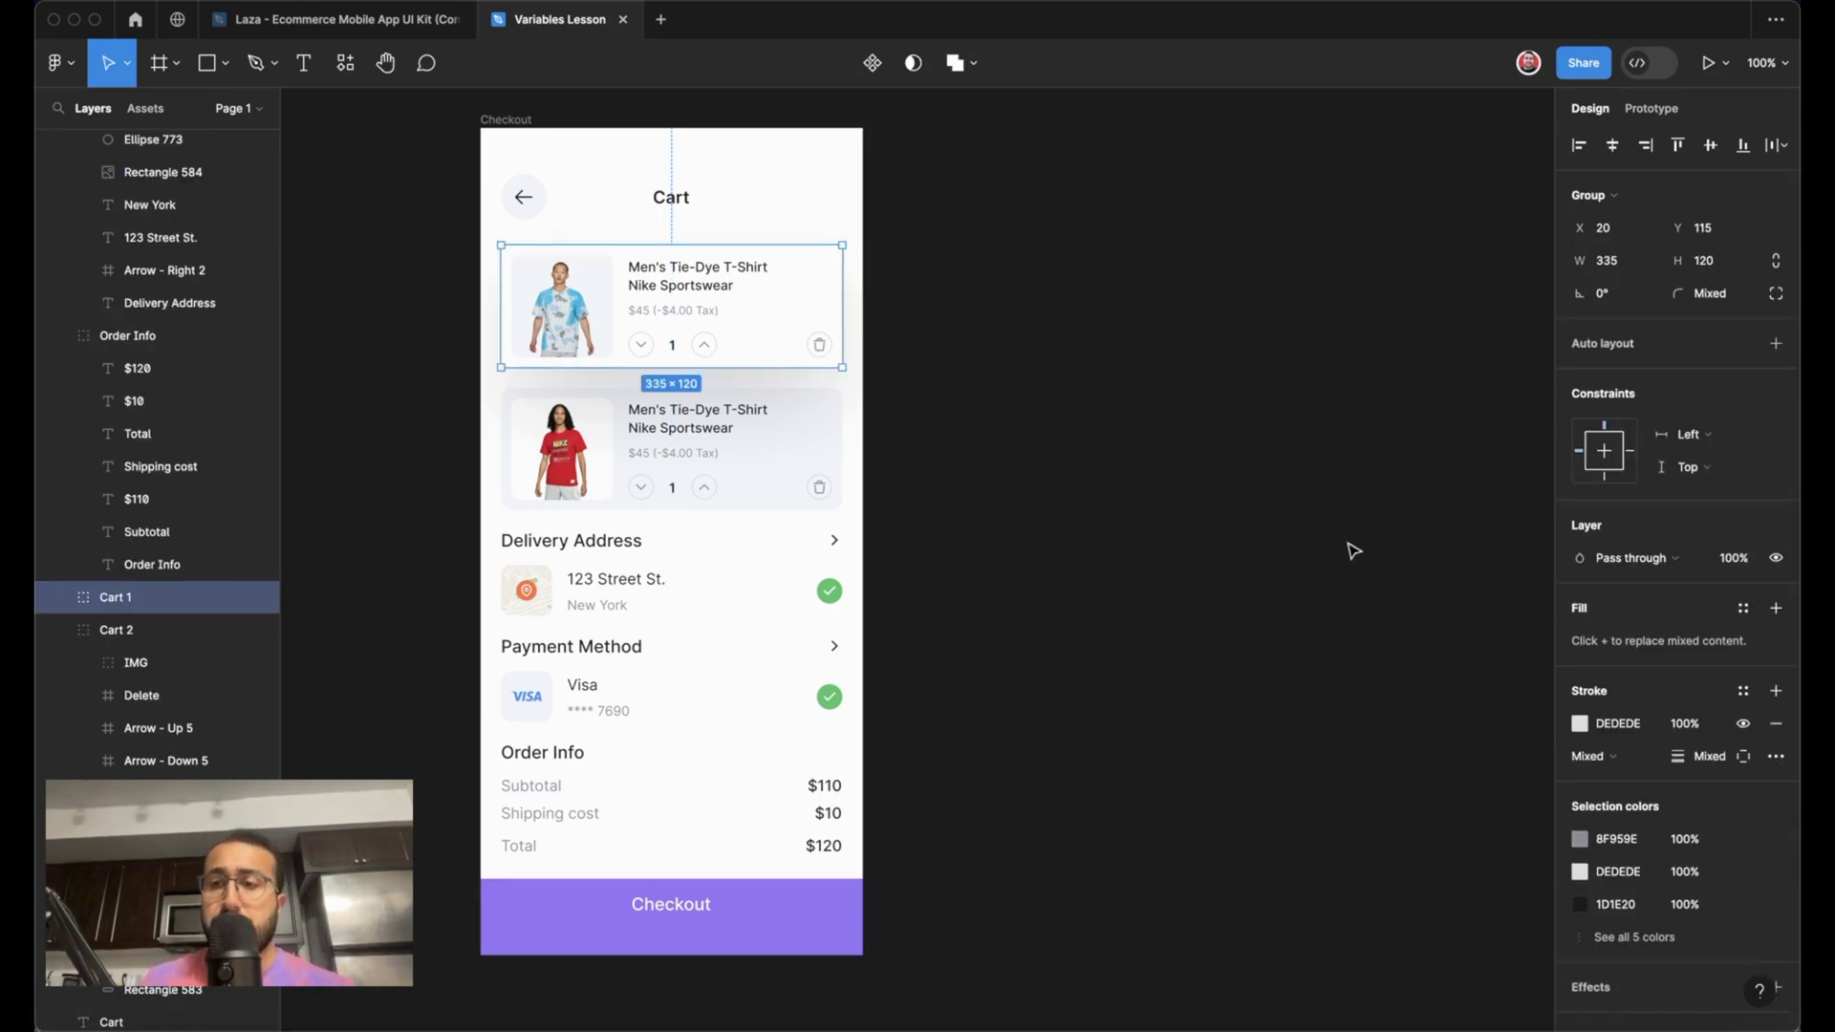
pyautogui.click(826, 304)
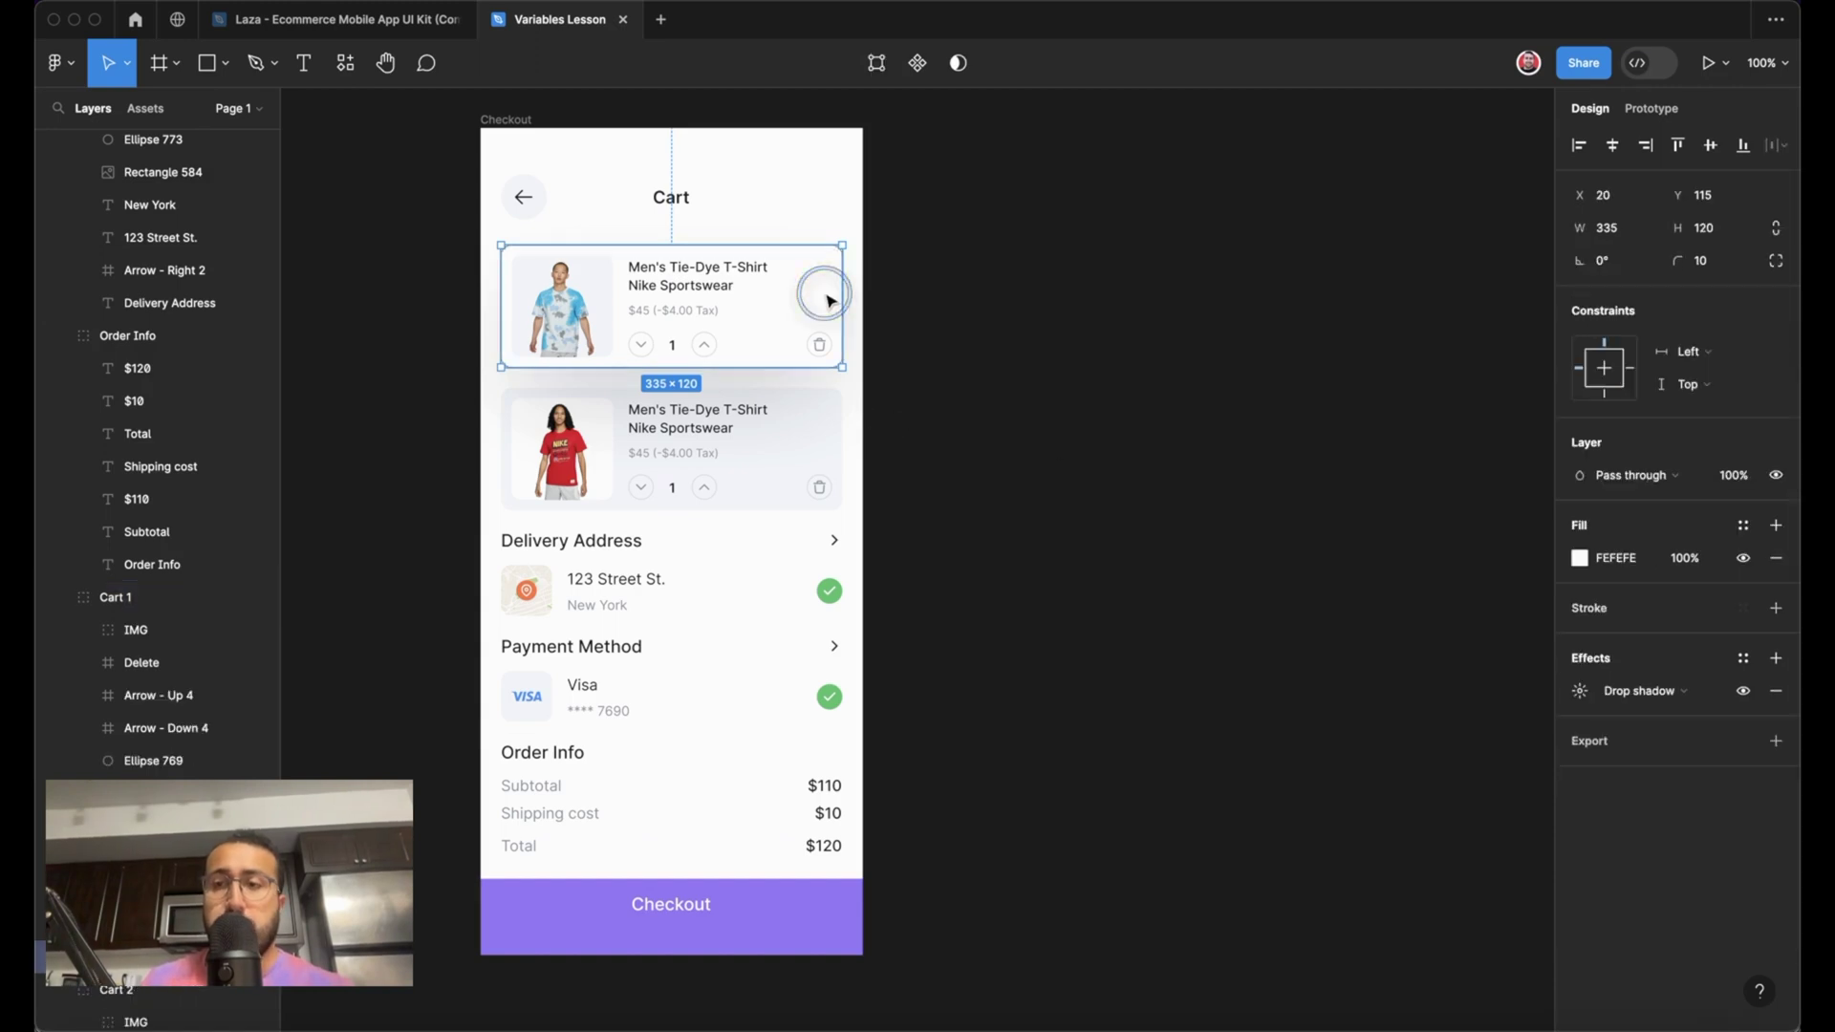
pyautogui.click(1740, 530)
pyautogui.click(1740, 530)
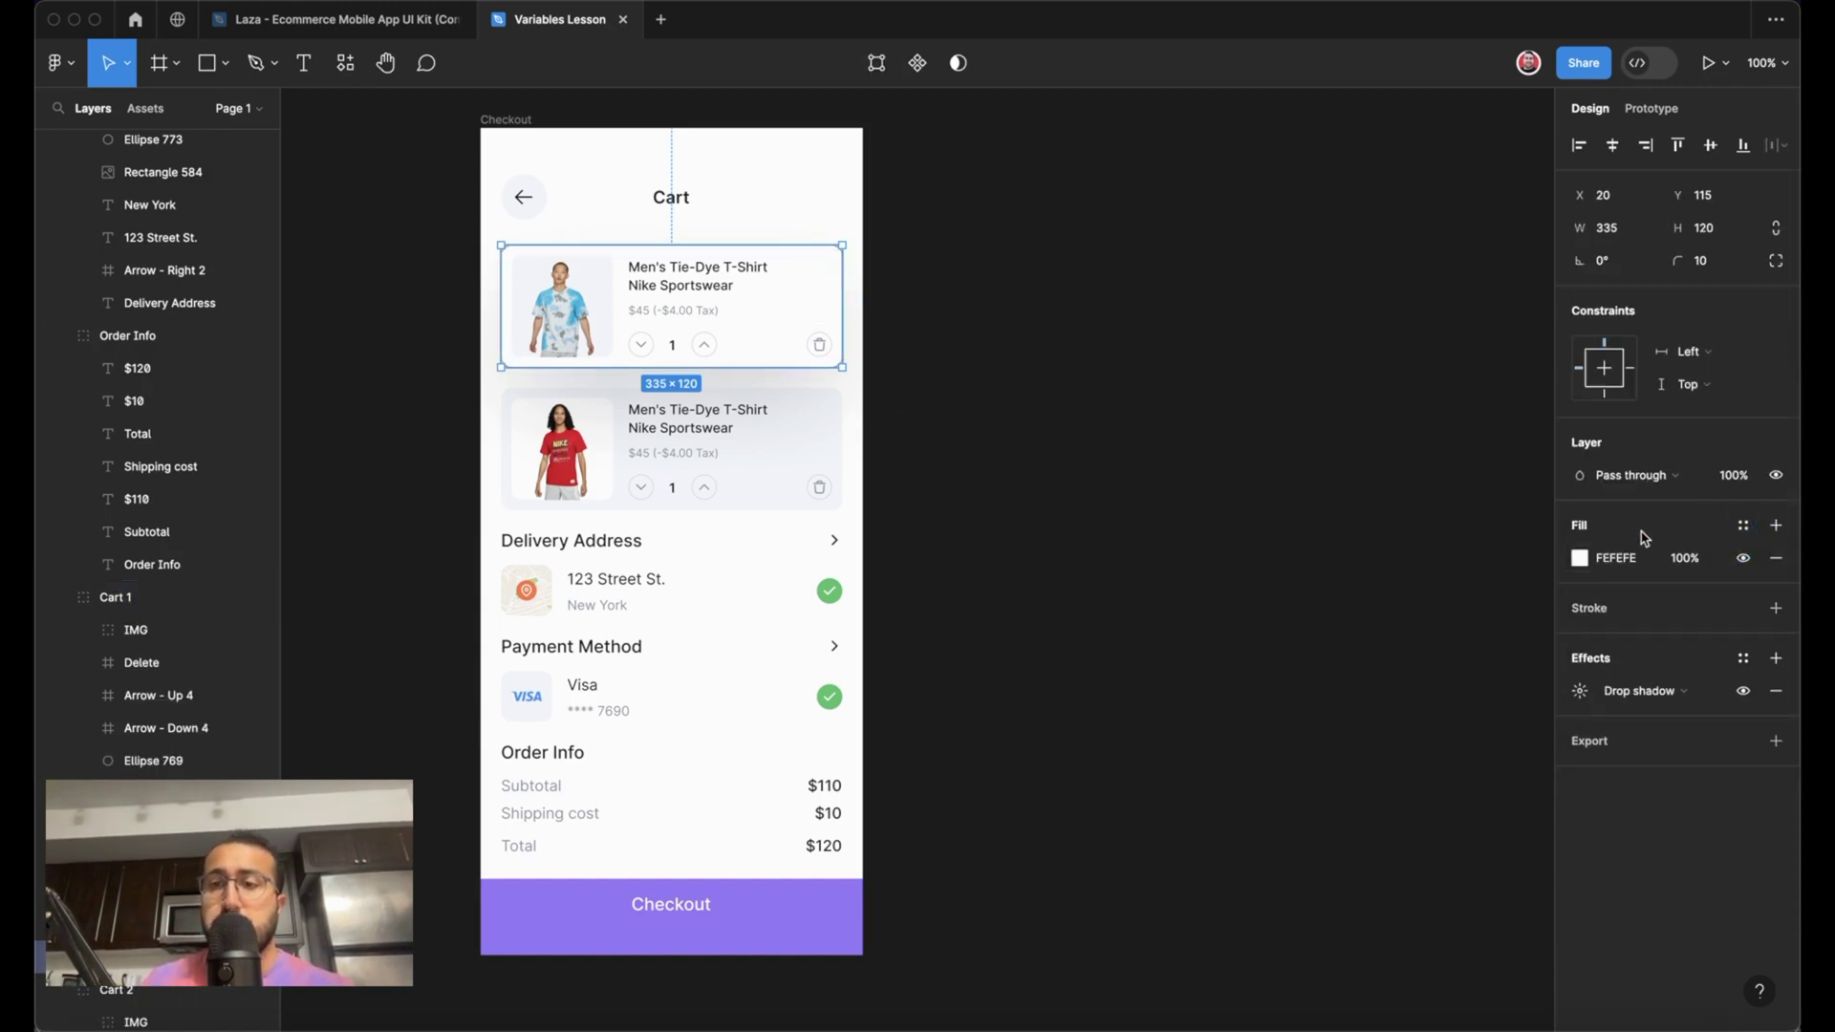
pyautogui.click(1508, 410)
pyautogui.click(1776, 238)
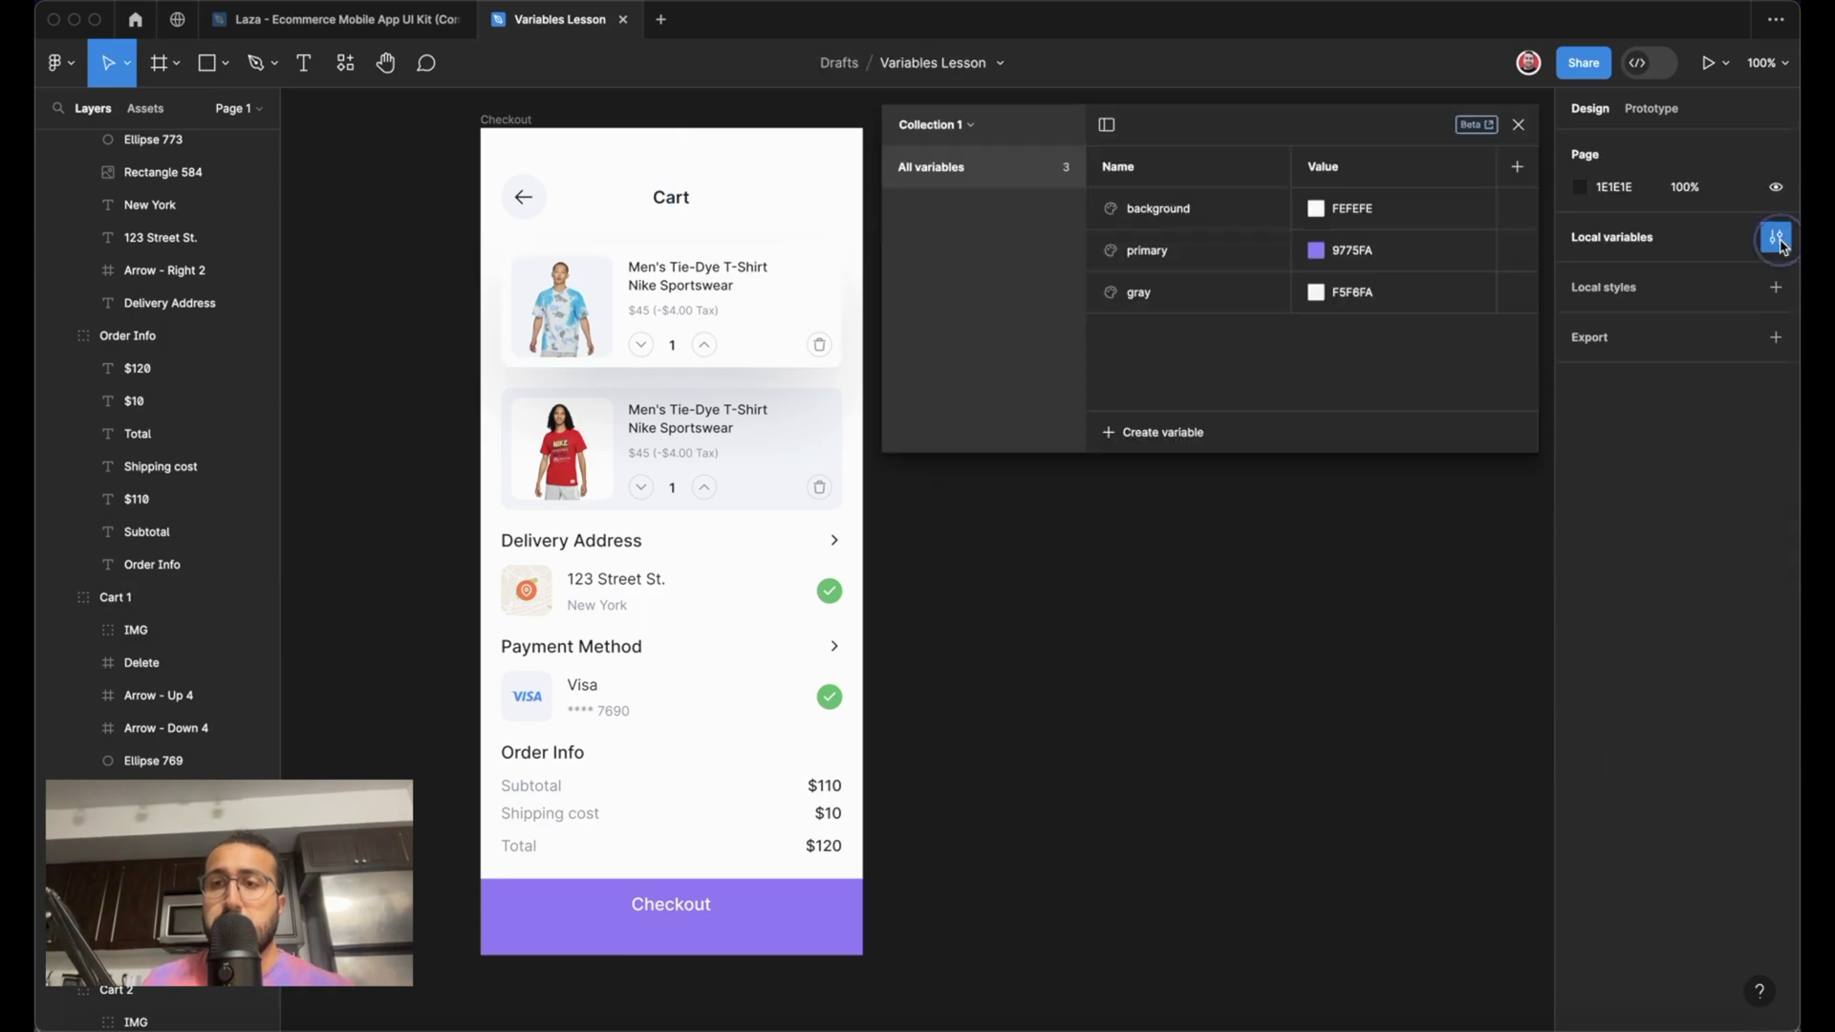
pyautogui.click(1519, 124)
pyautogui.click(818, 293)
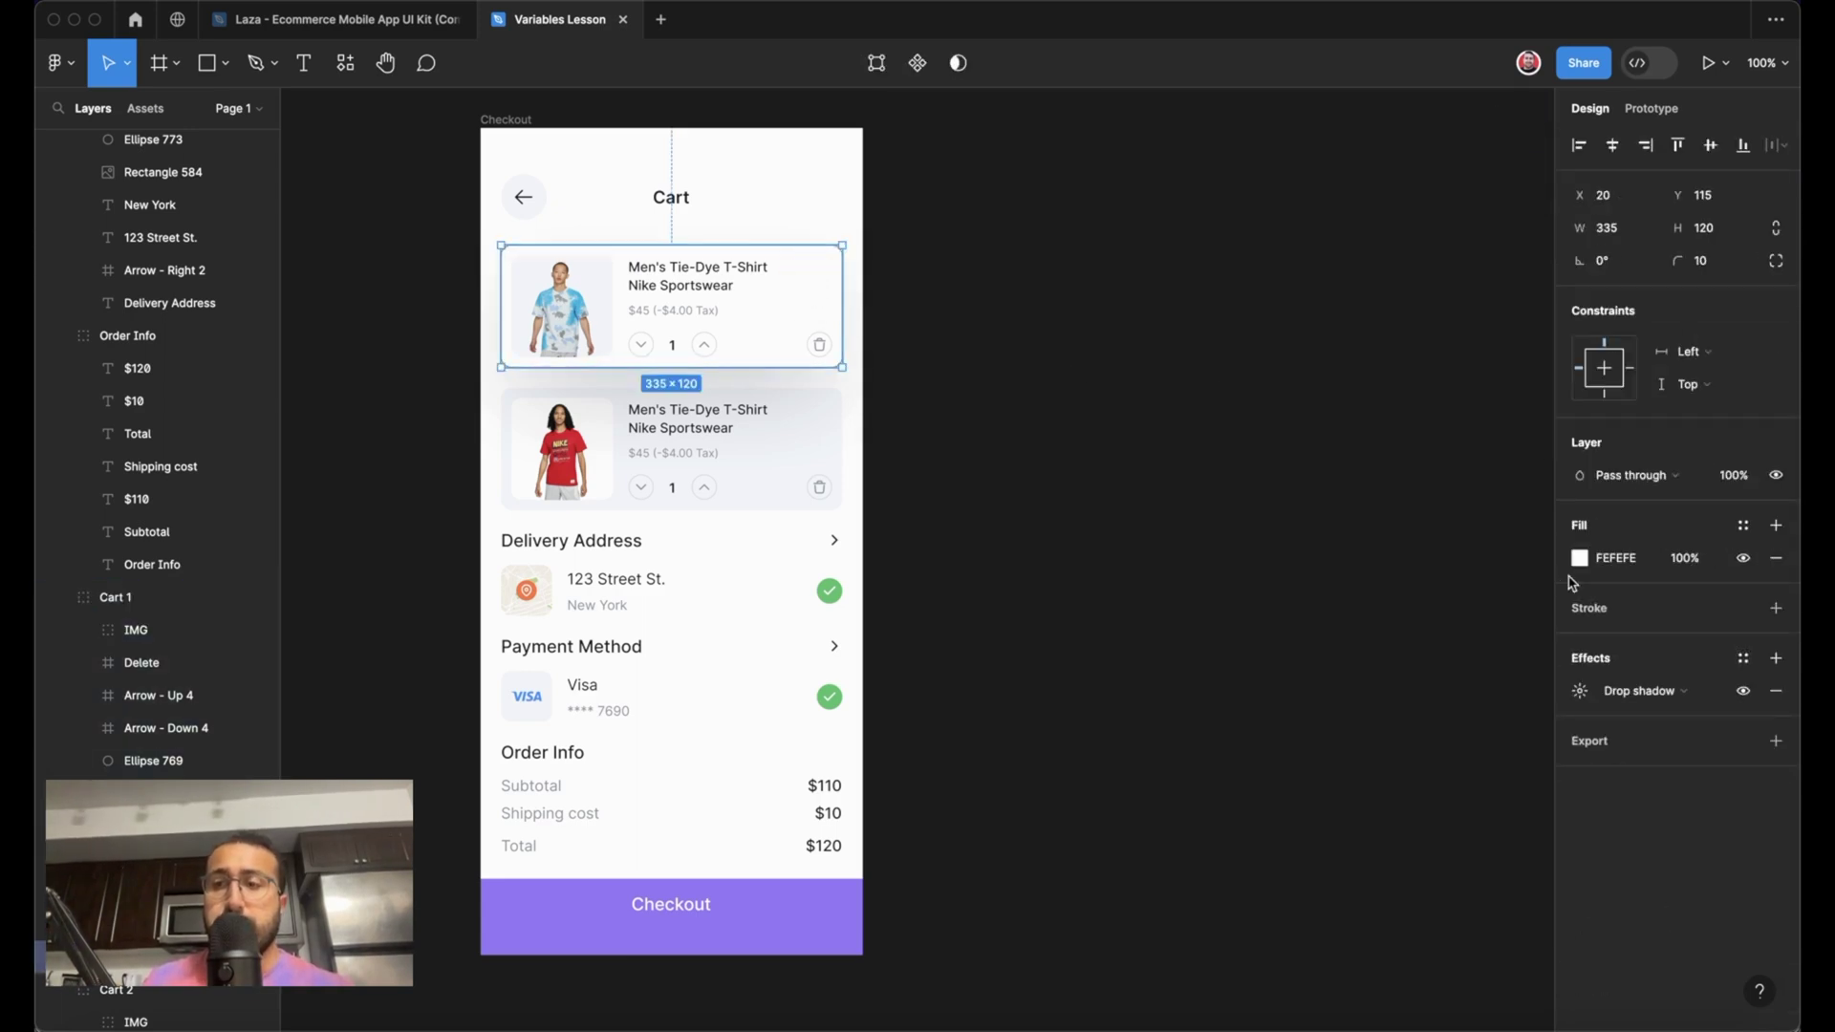
pyautogui.click(1744, 525)
pyautogui.click(1428, 671)
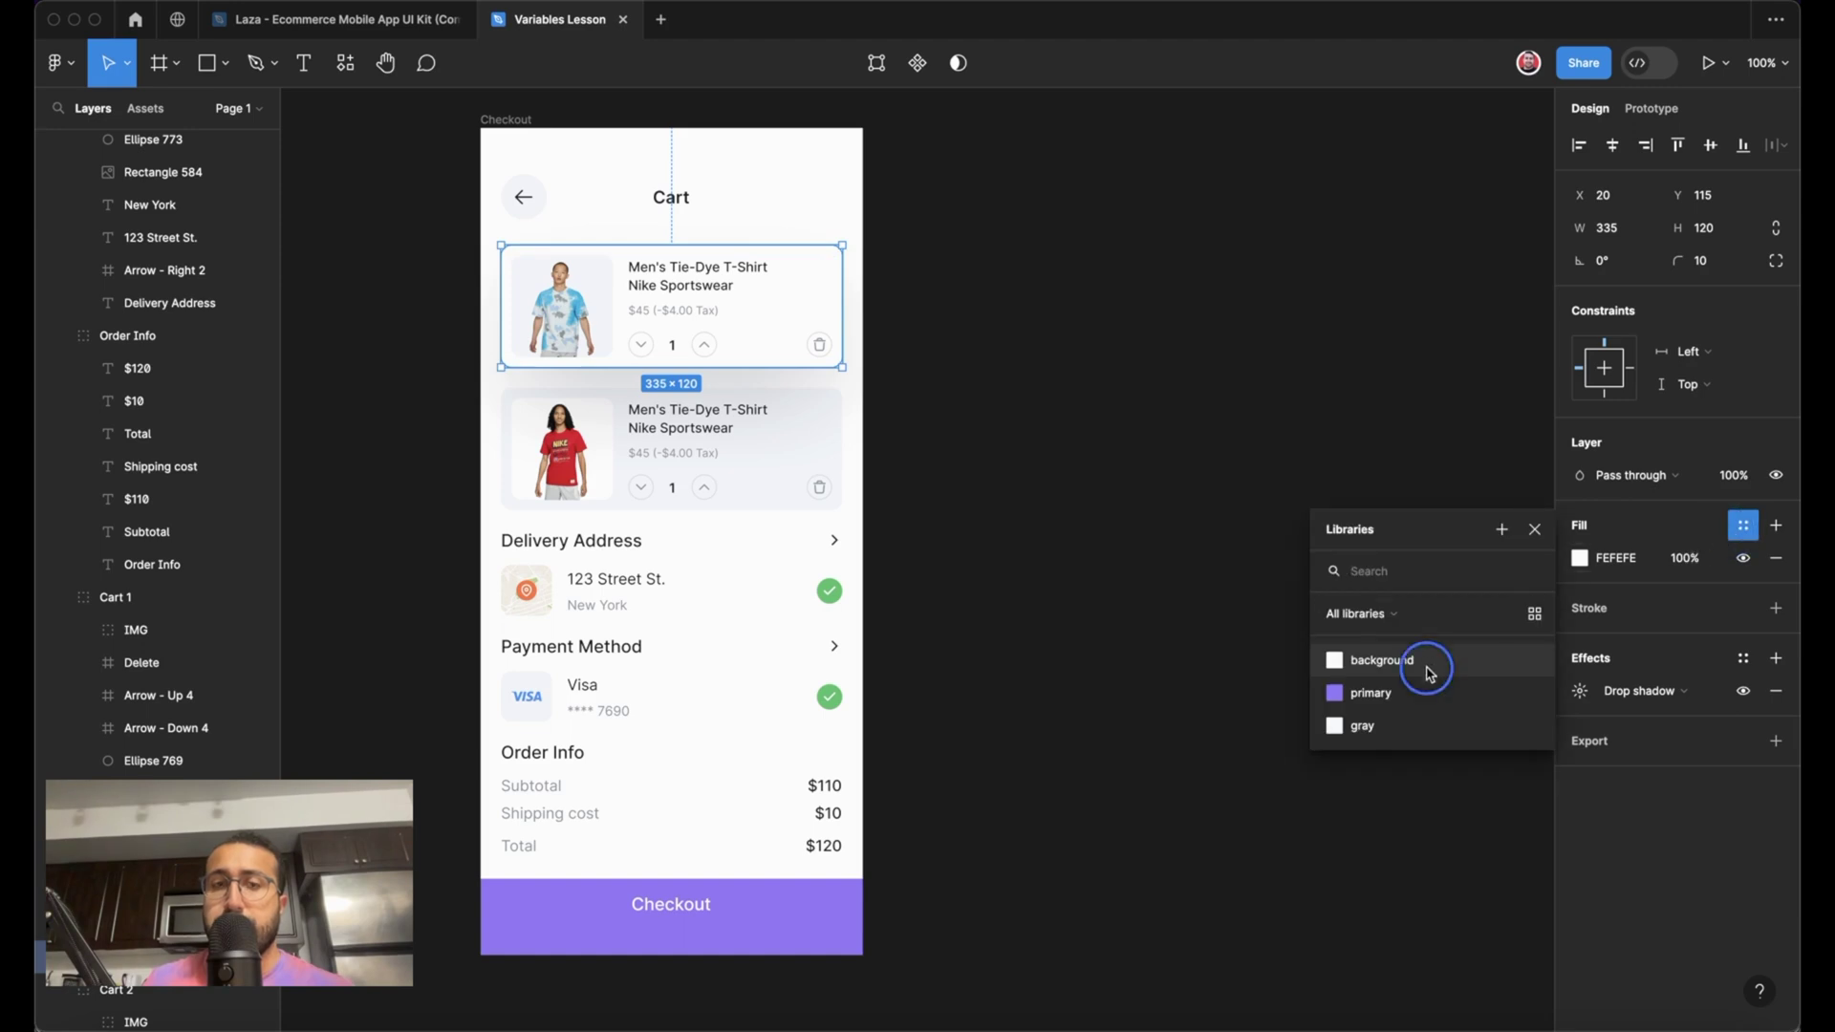
pyautogui.click(1061, 468)
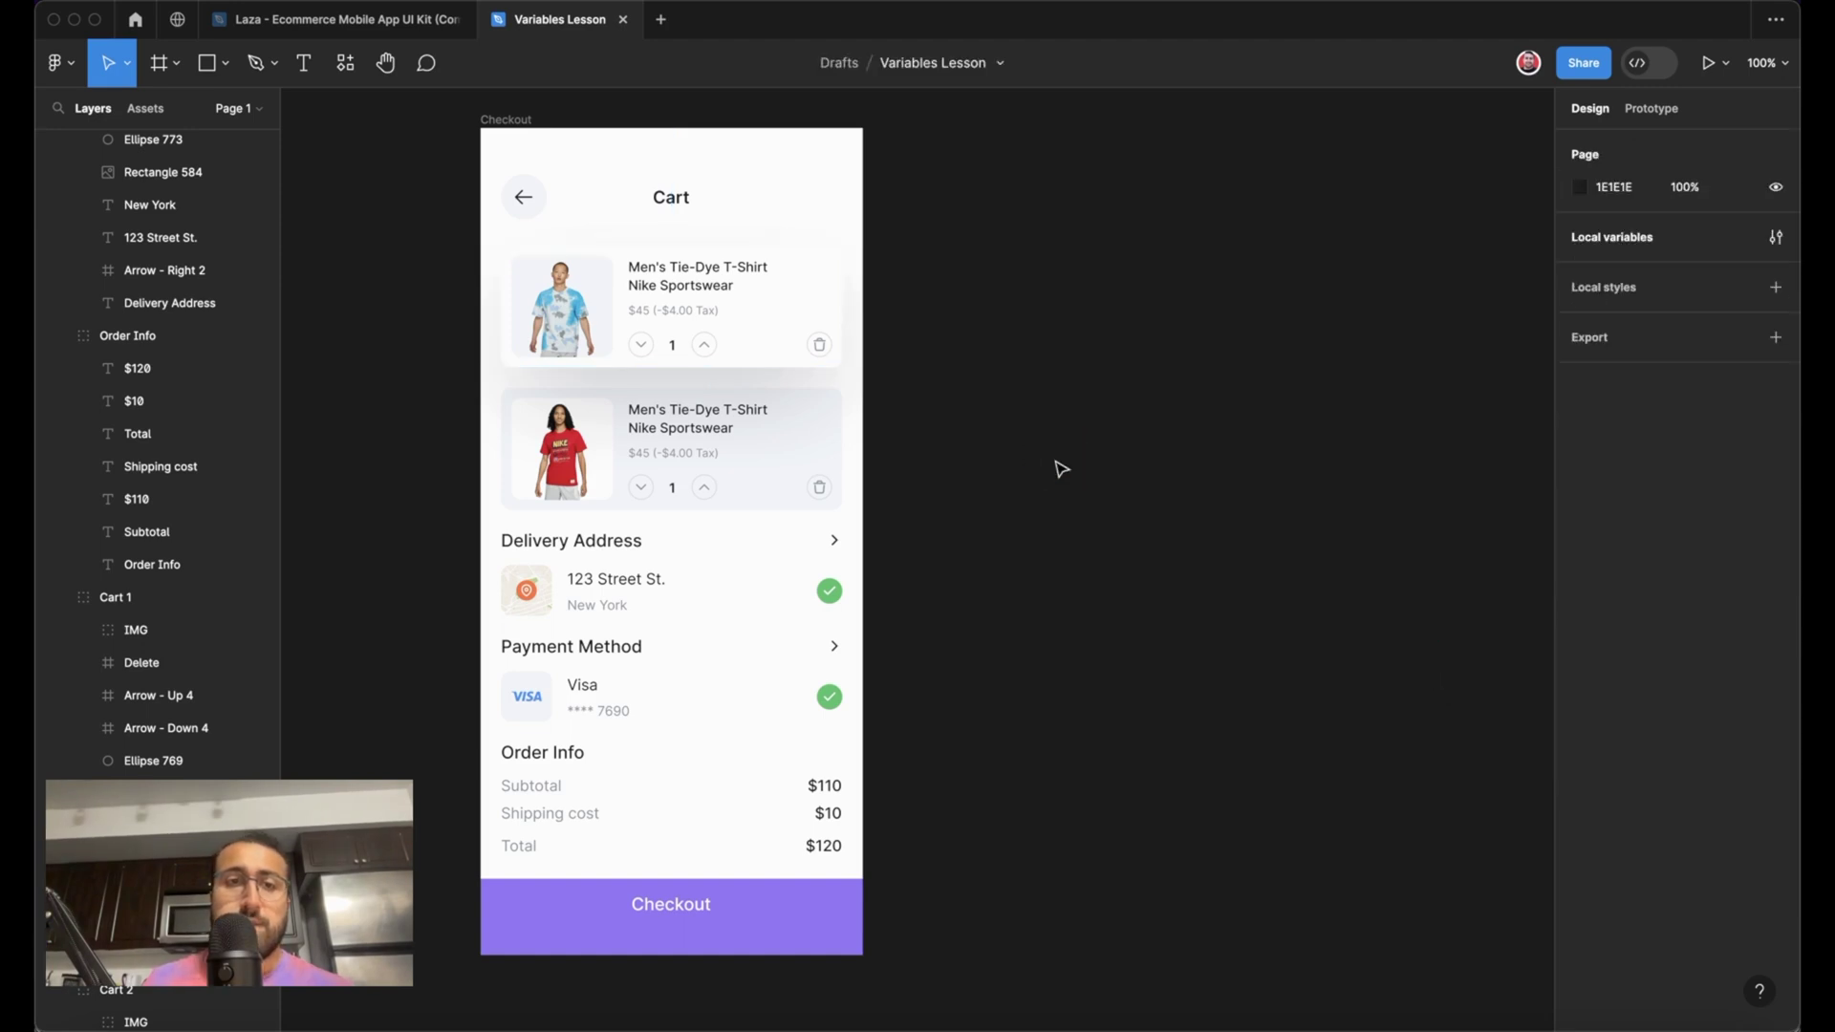
pyautogui.hscroll(-2, 1023, 392)
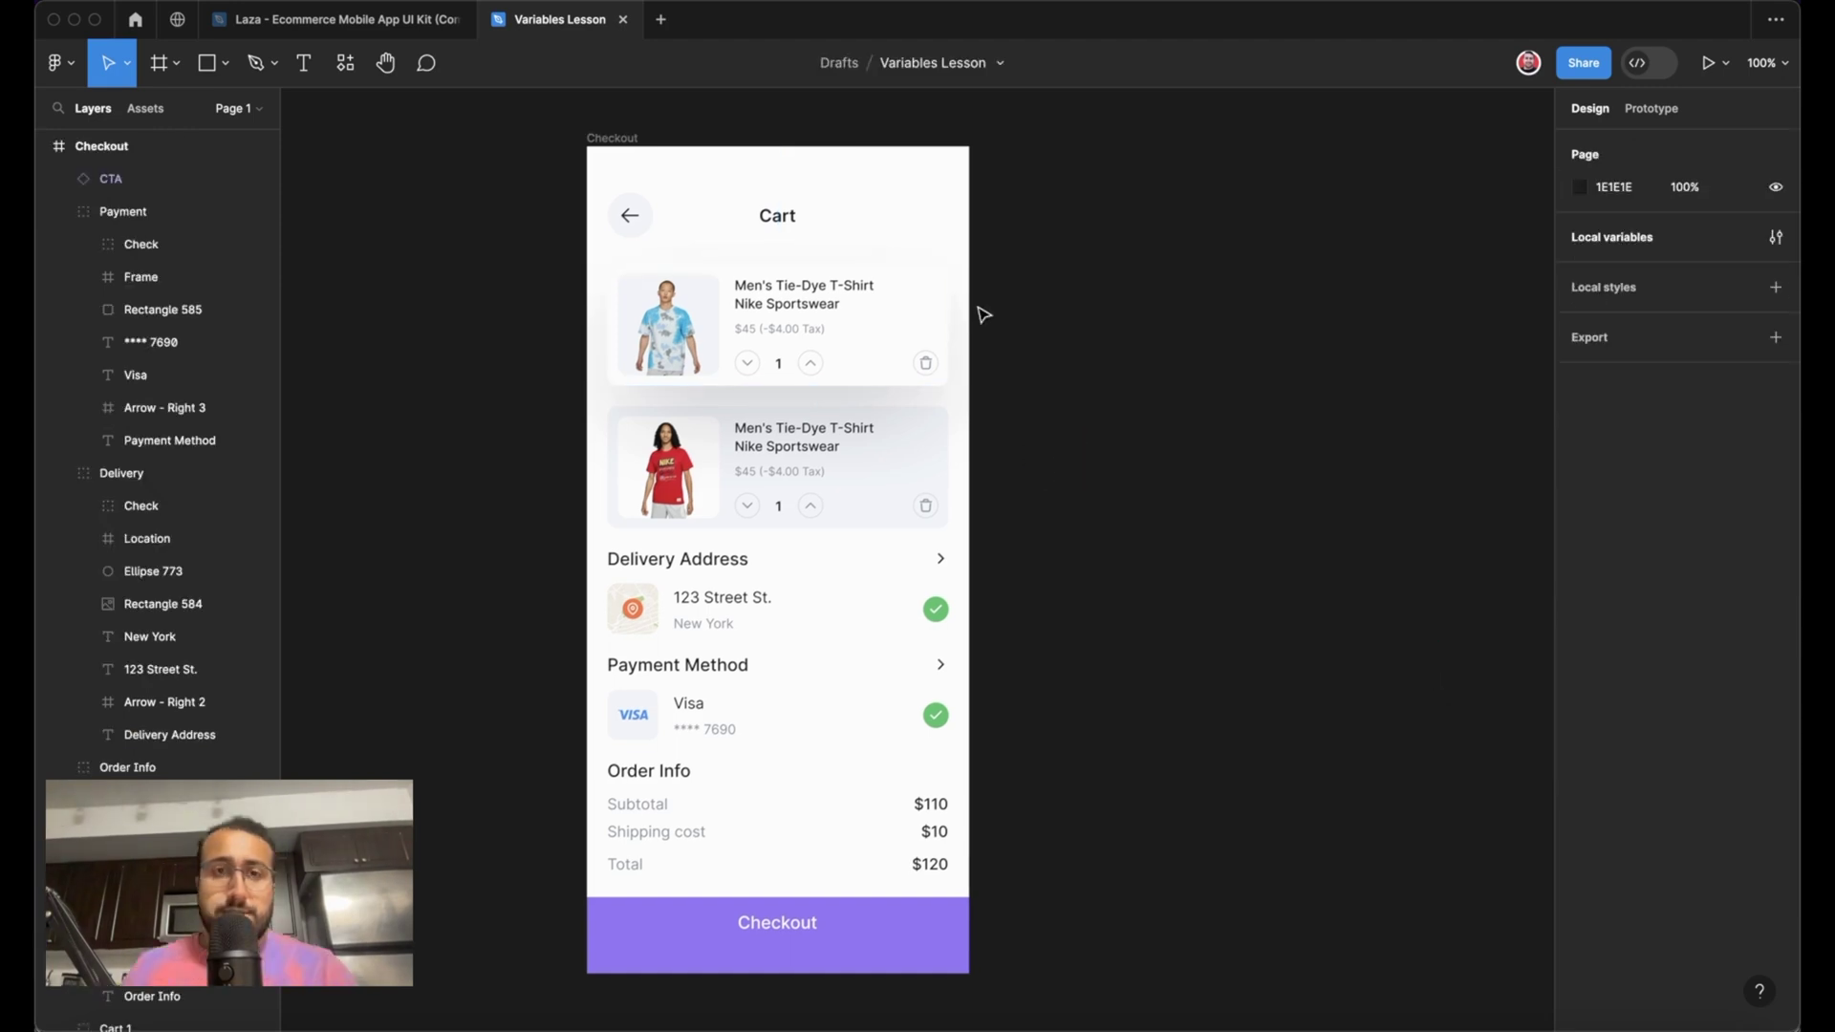
# - Place a copy of the Checkout frame, delete it, then reopen the local variables list
pyautogui.click(611, 135)
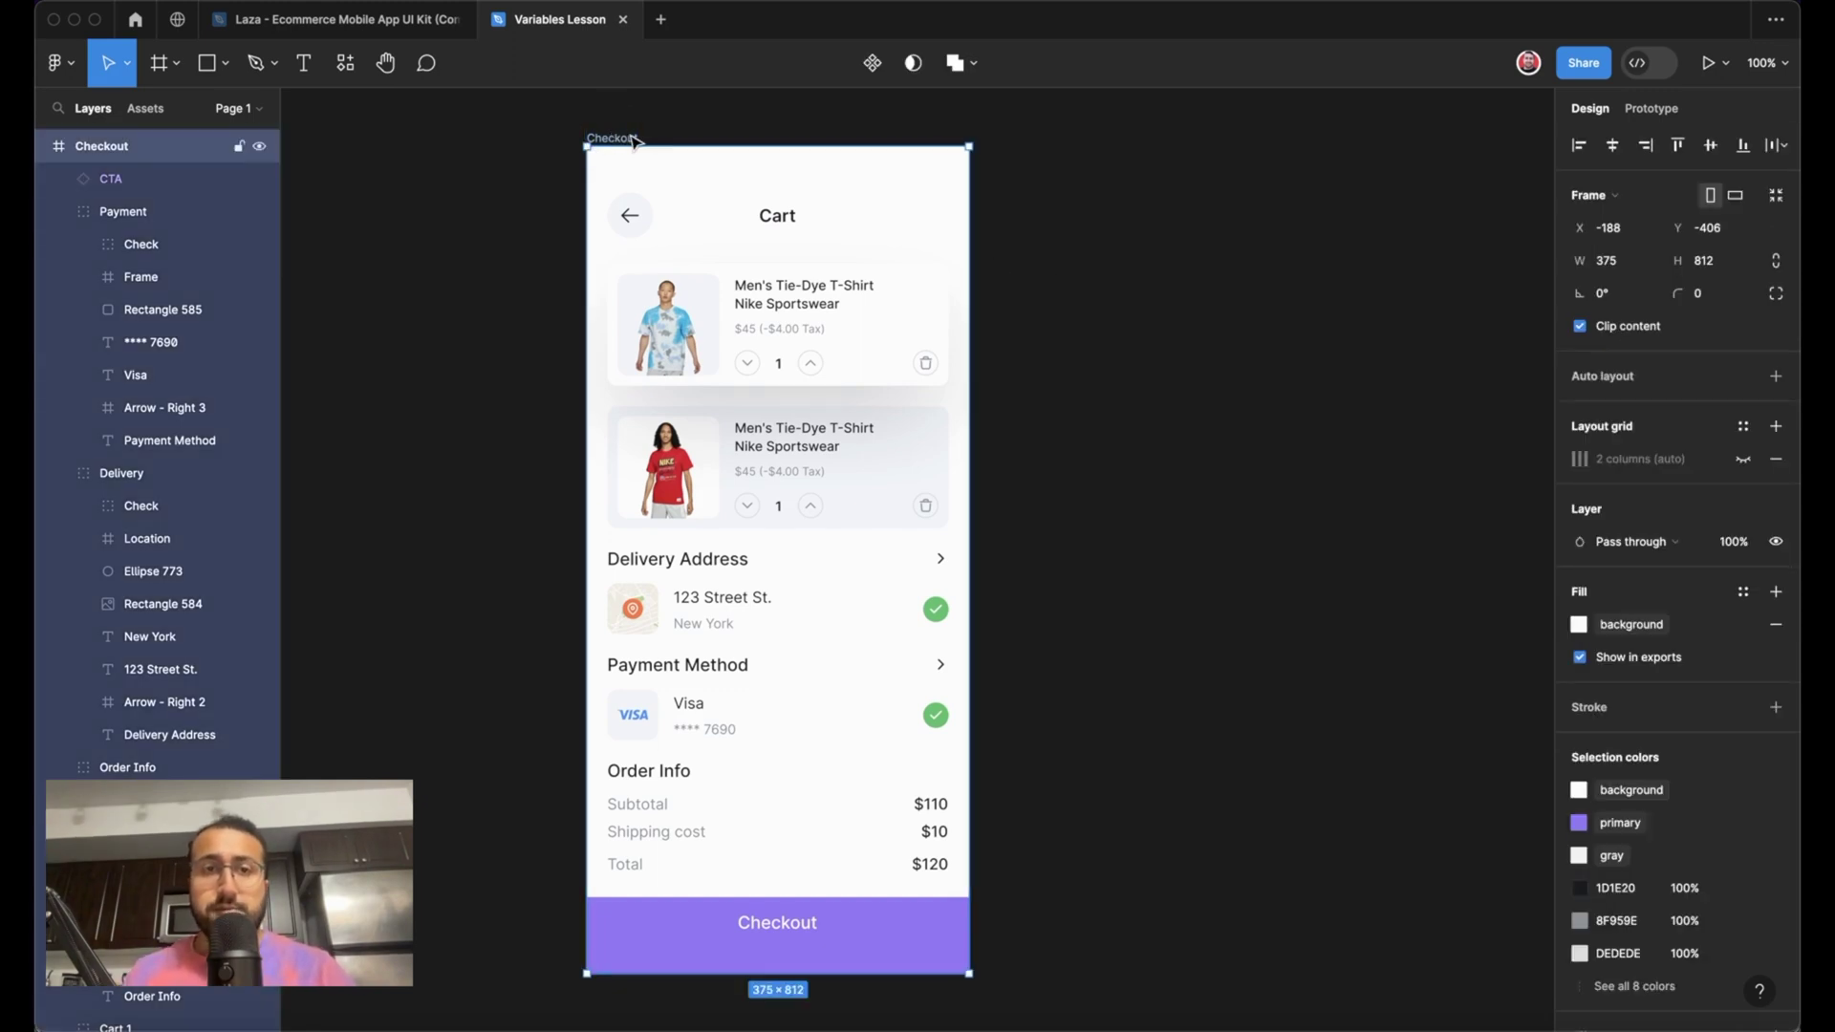
pyautogui.moveTo(621, 144); pyautogui.dragTo(1015, 135)
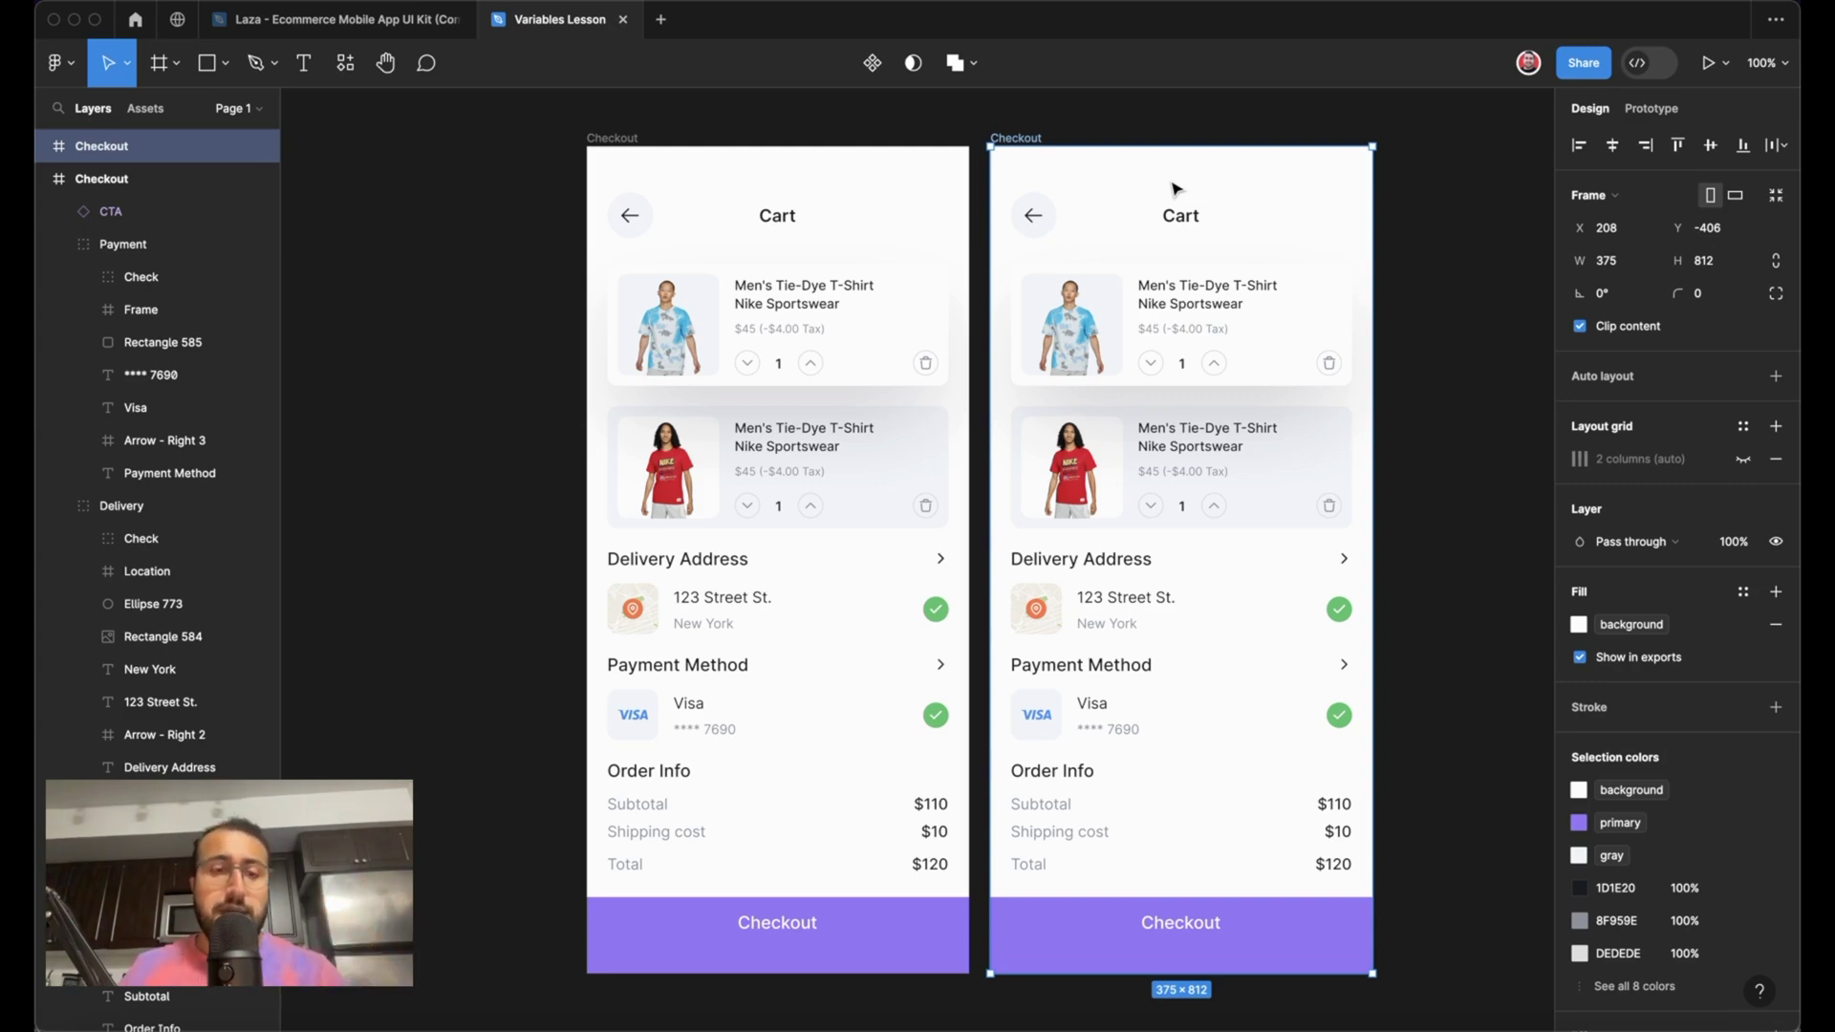
pyautogui.press('BackSpace')
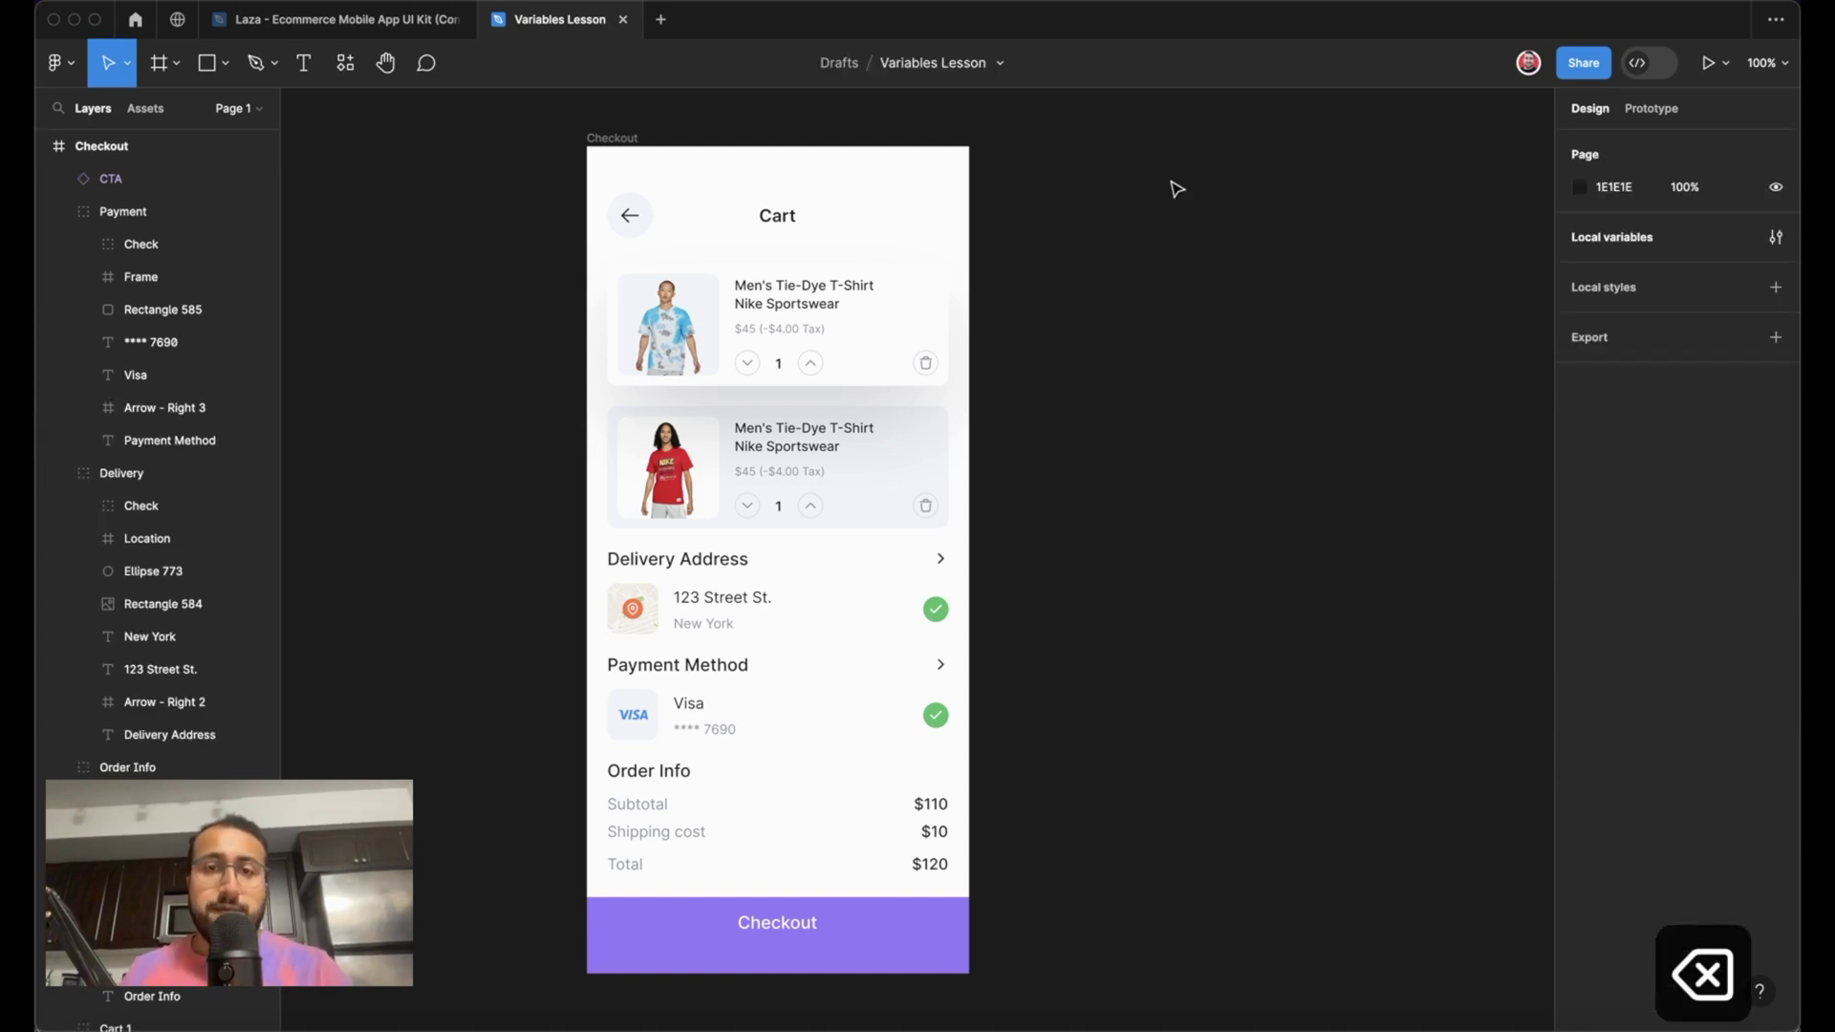
pyautogui.hscroll(-3, 942, 242)
pyautogui.click(682, 141)
pyautogui.click(1479, 284)
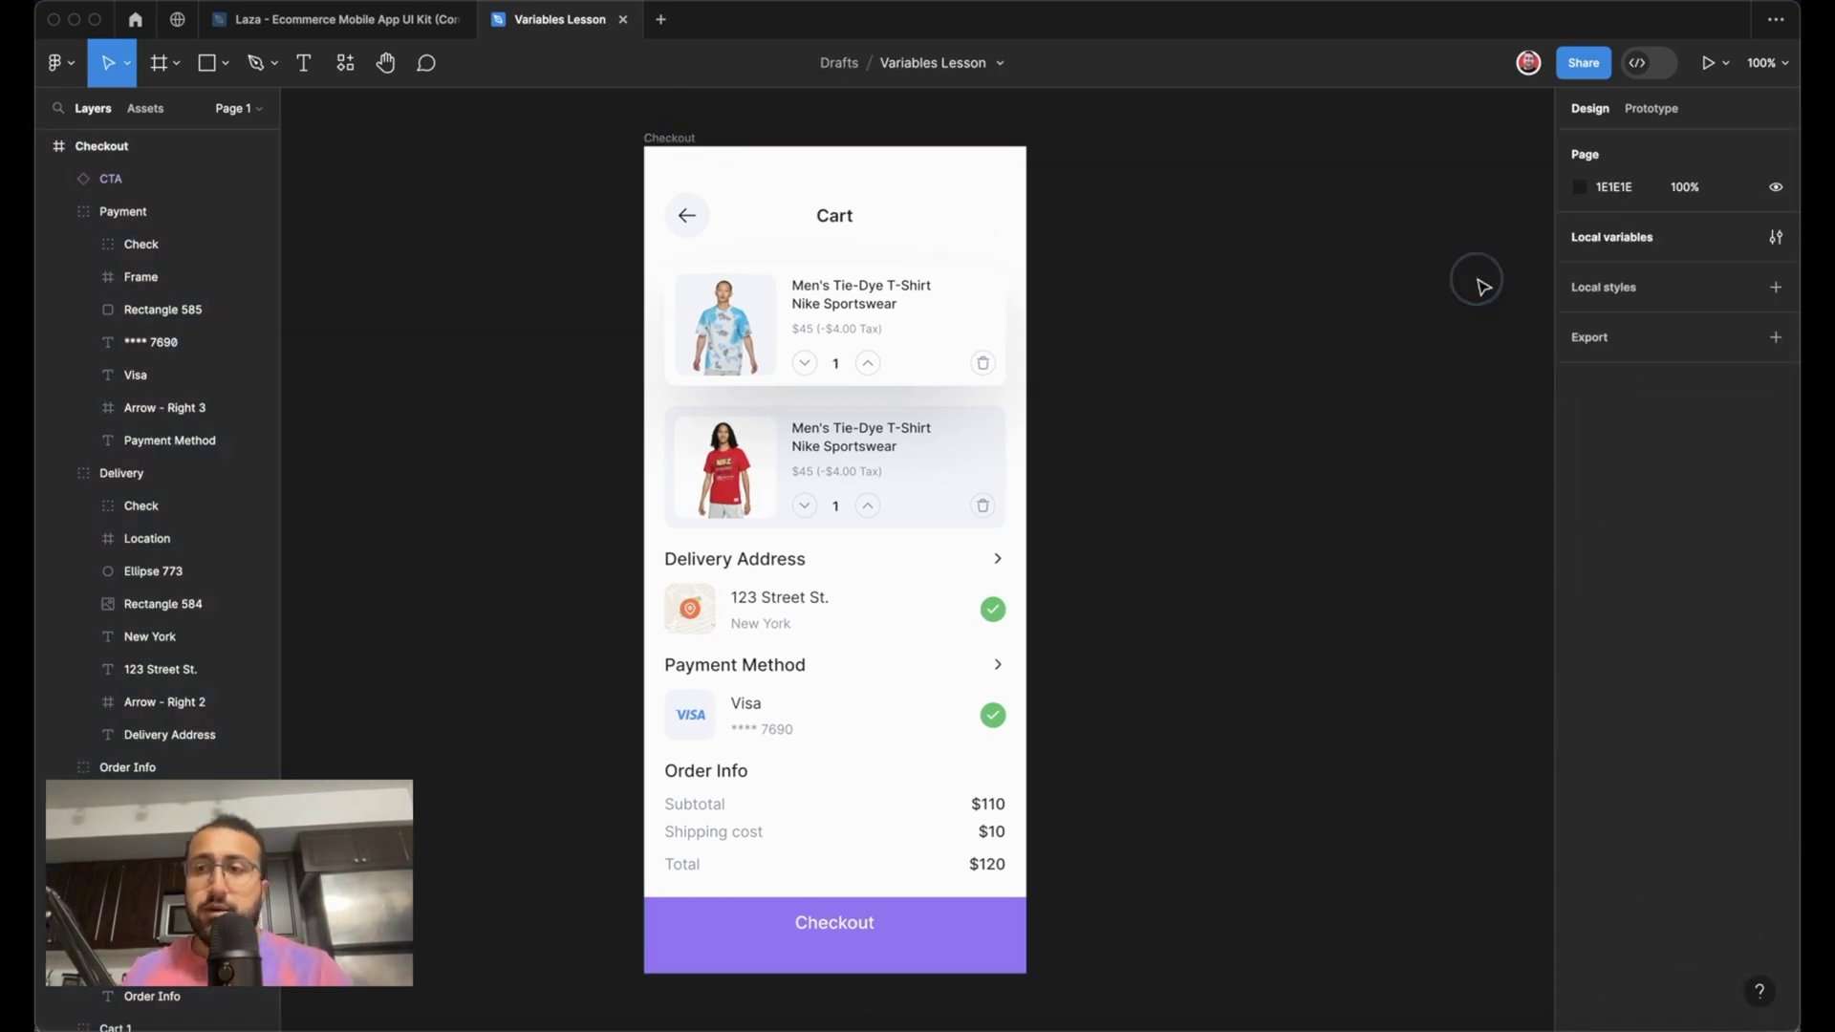
pyautogui.click(1777, 236)
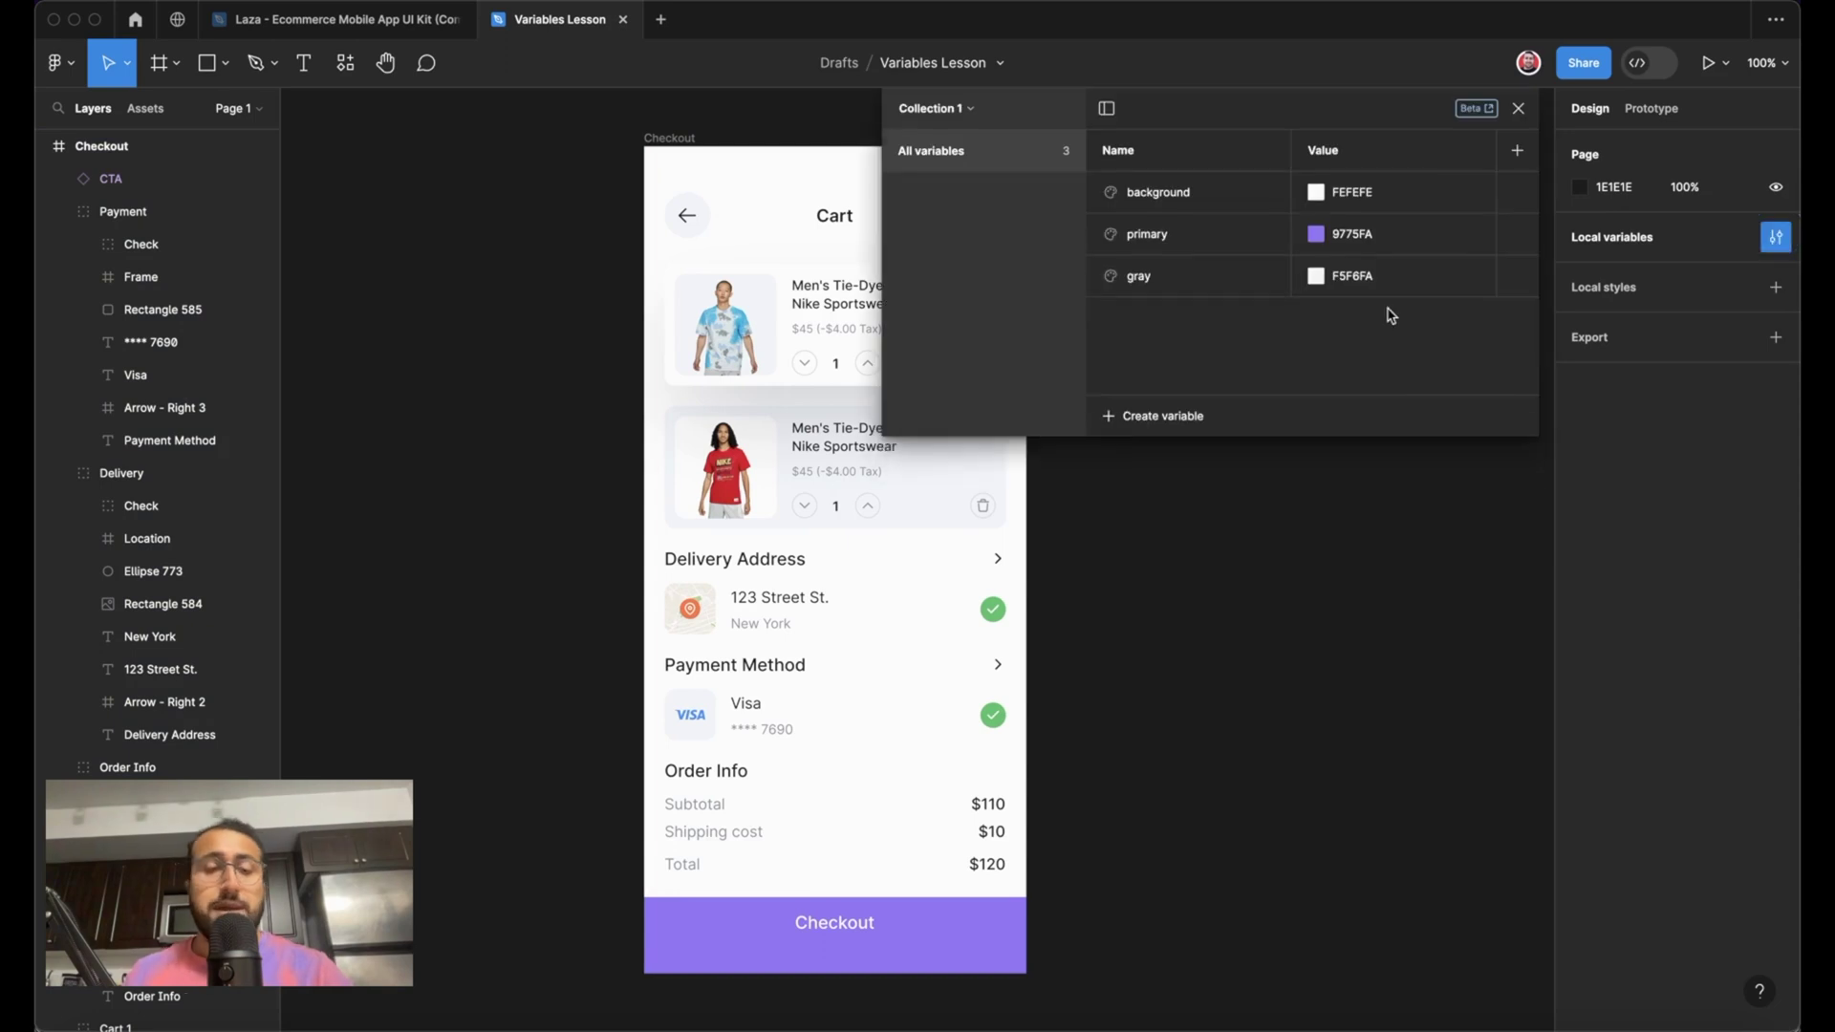
# - Move the file into a team project and add two variable modes named Light and Dark
pyautogui.click(1518, 151)
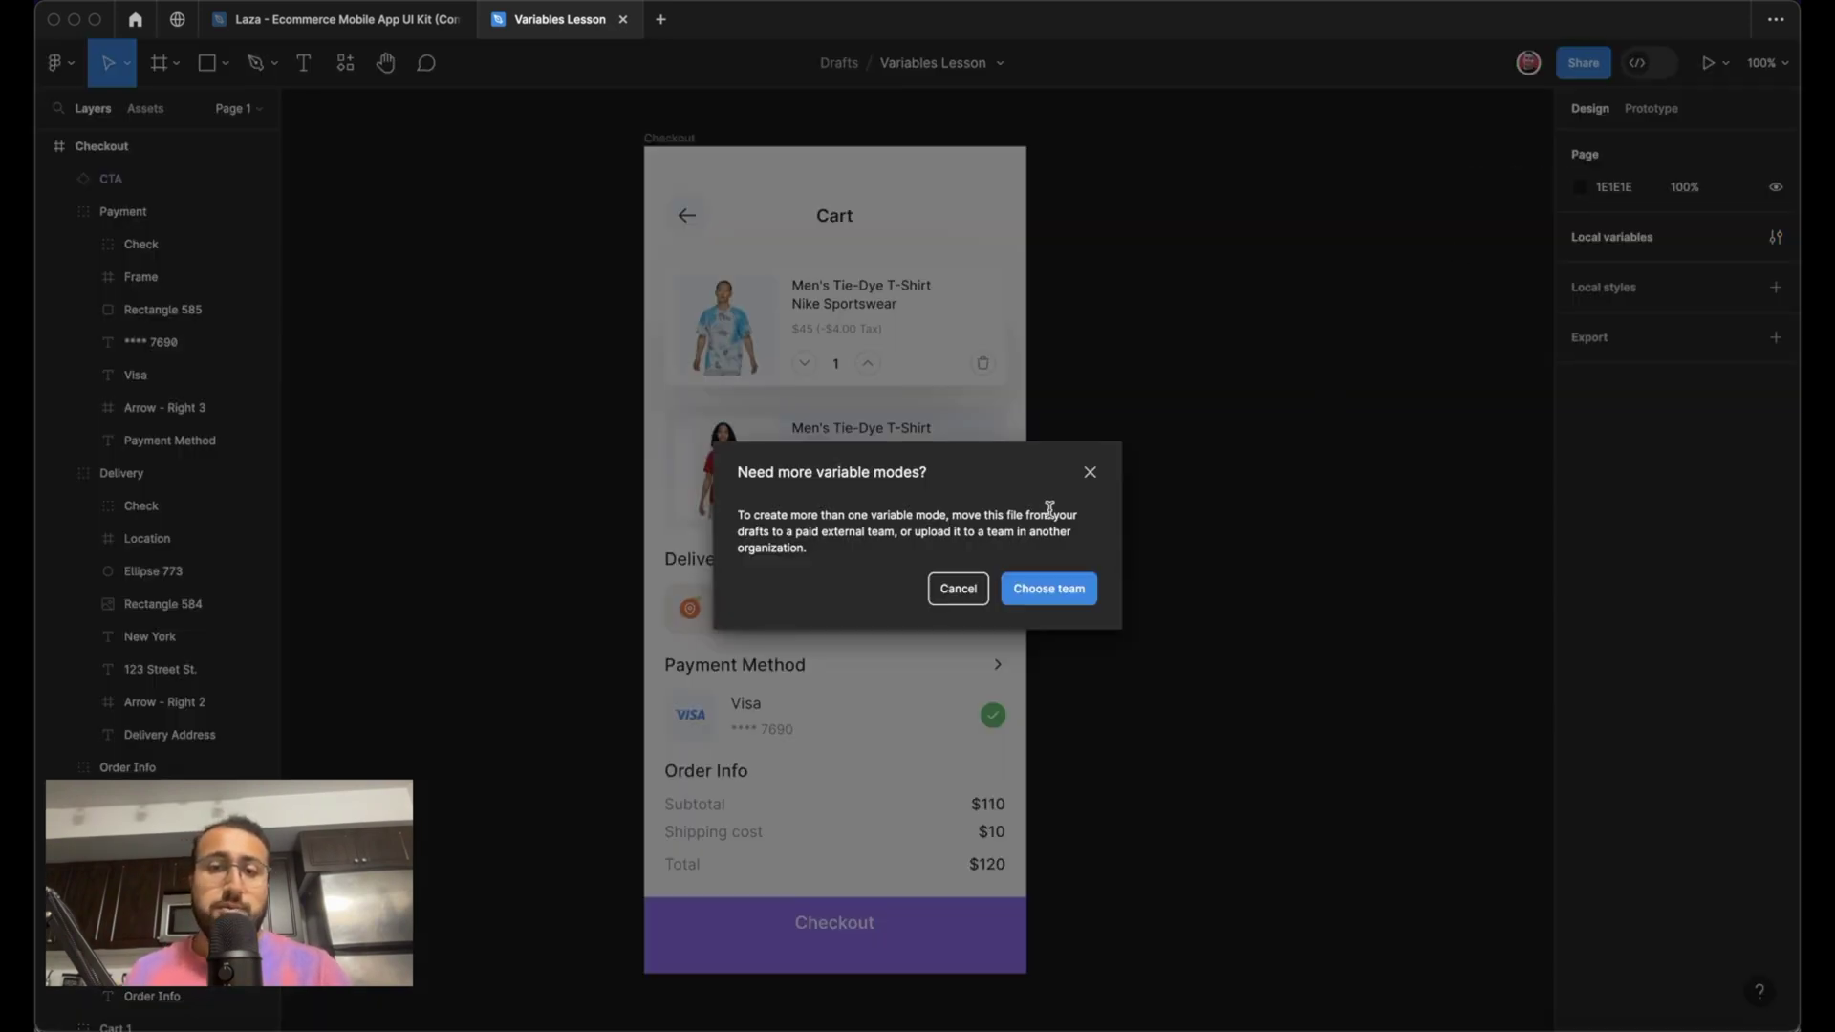
pyautogui.click(1047, 588)
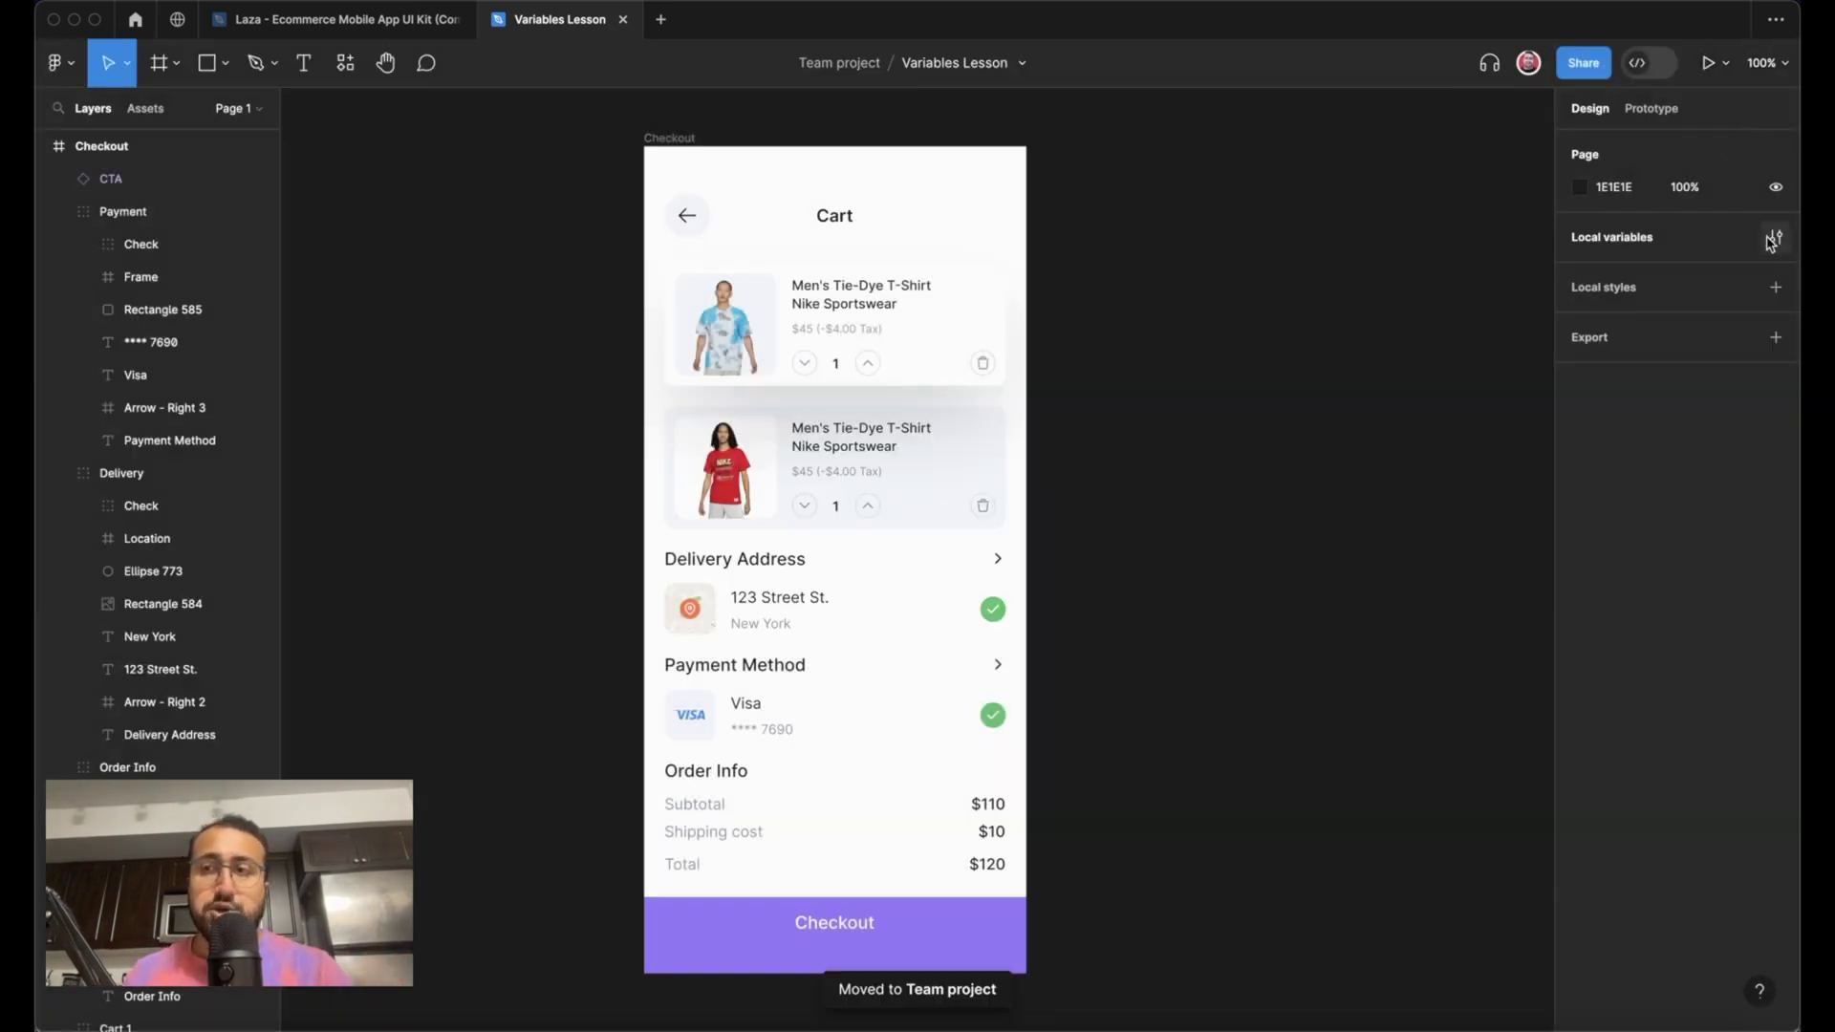
pyautogui.click(1702, 249)
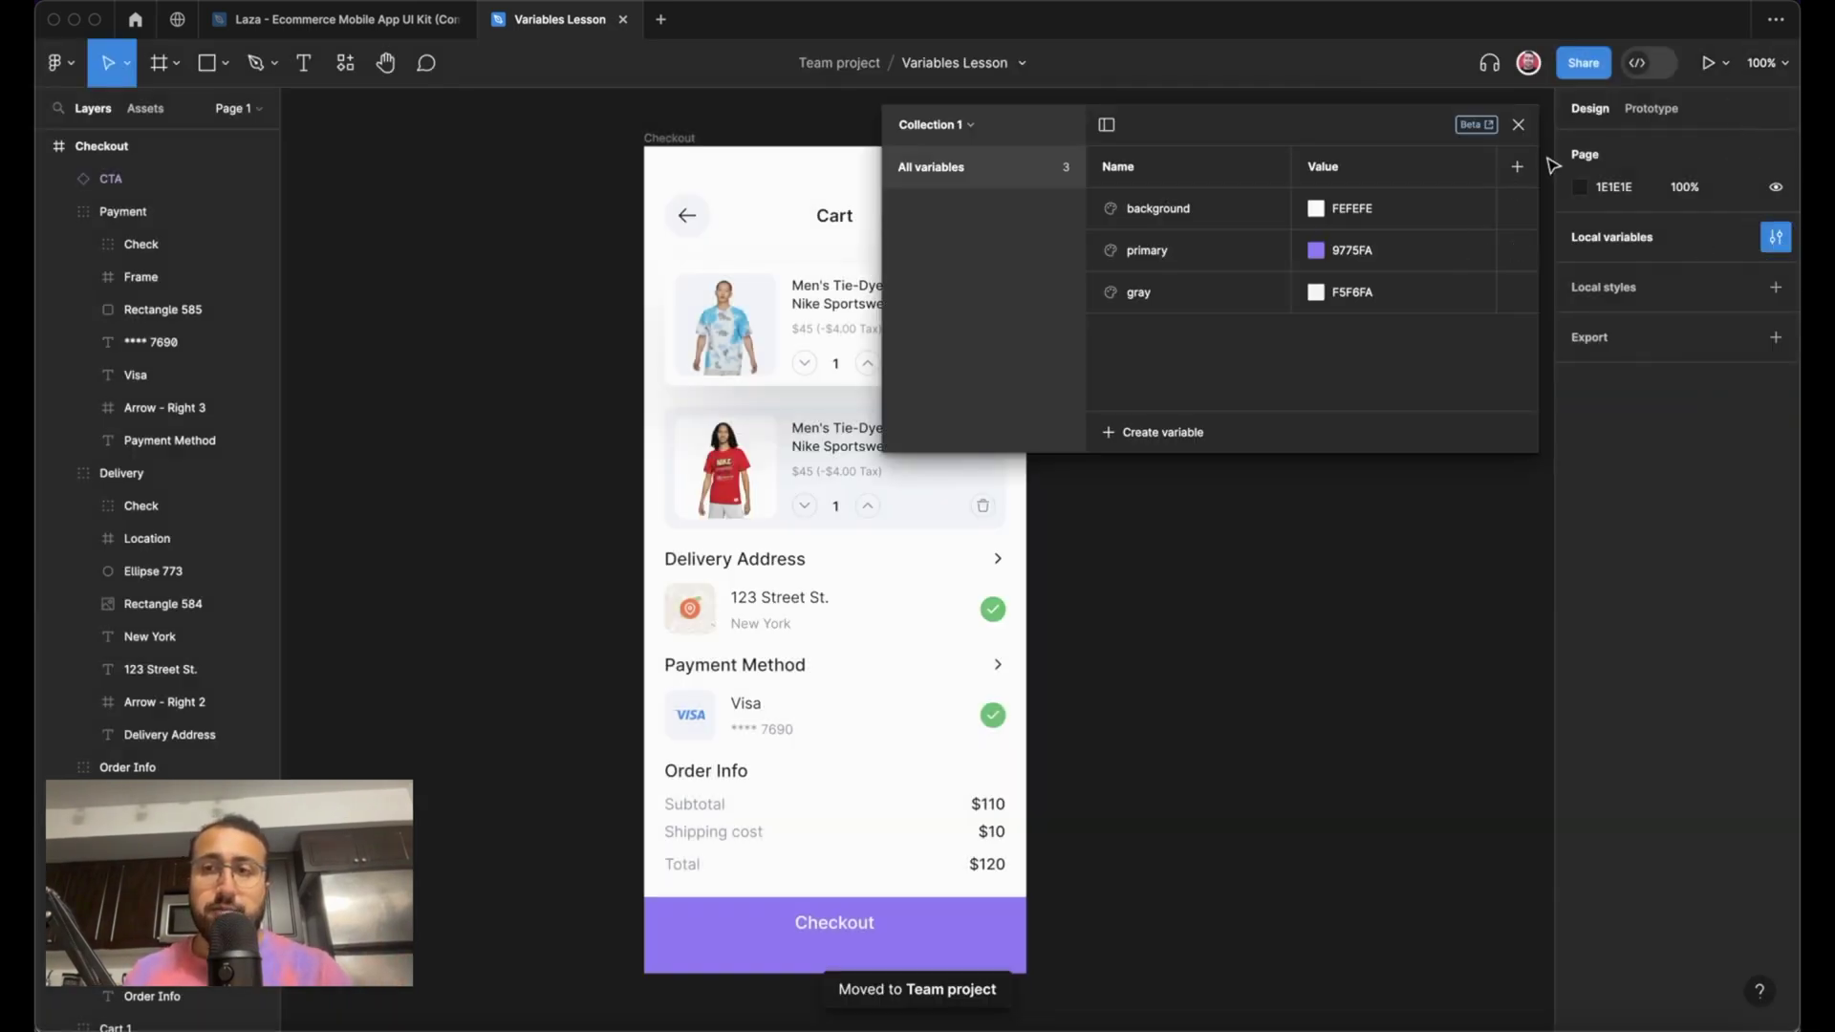
pyautogui.click(1517, 166)
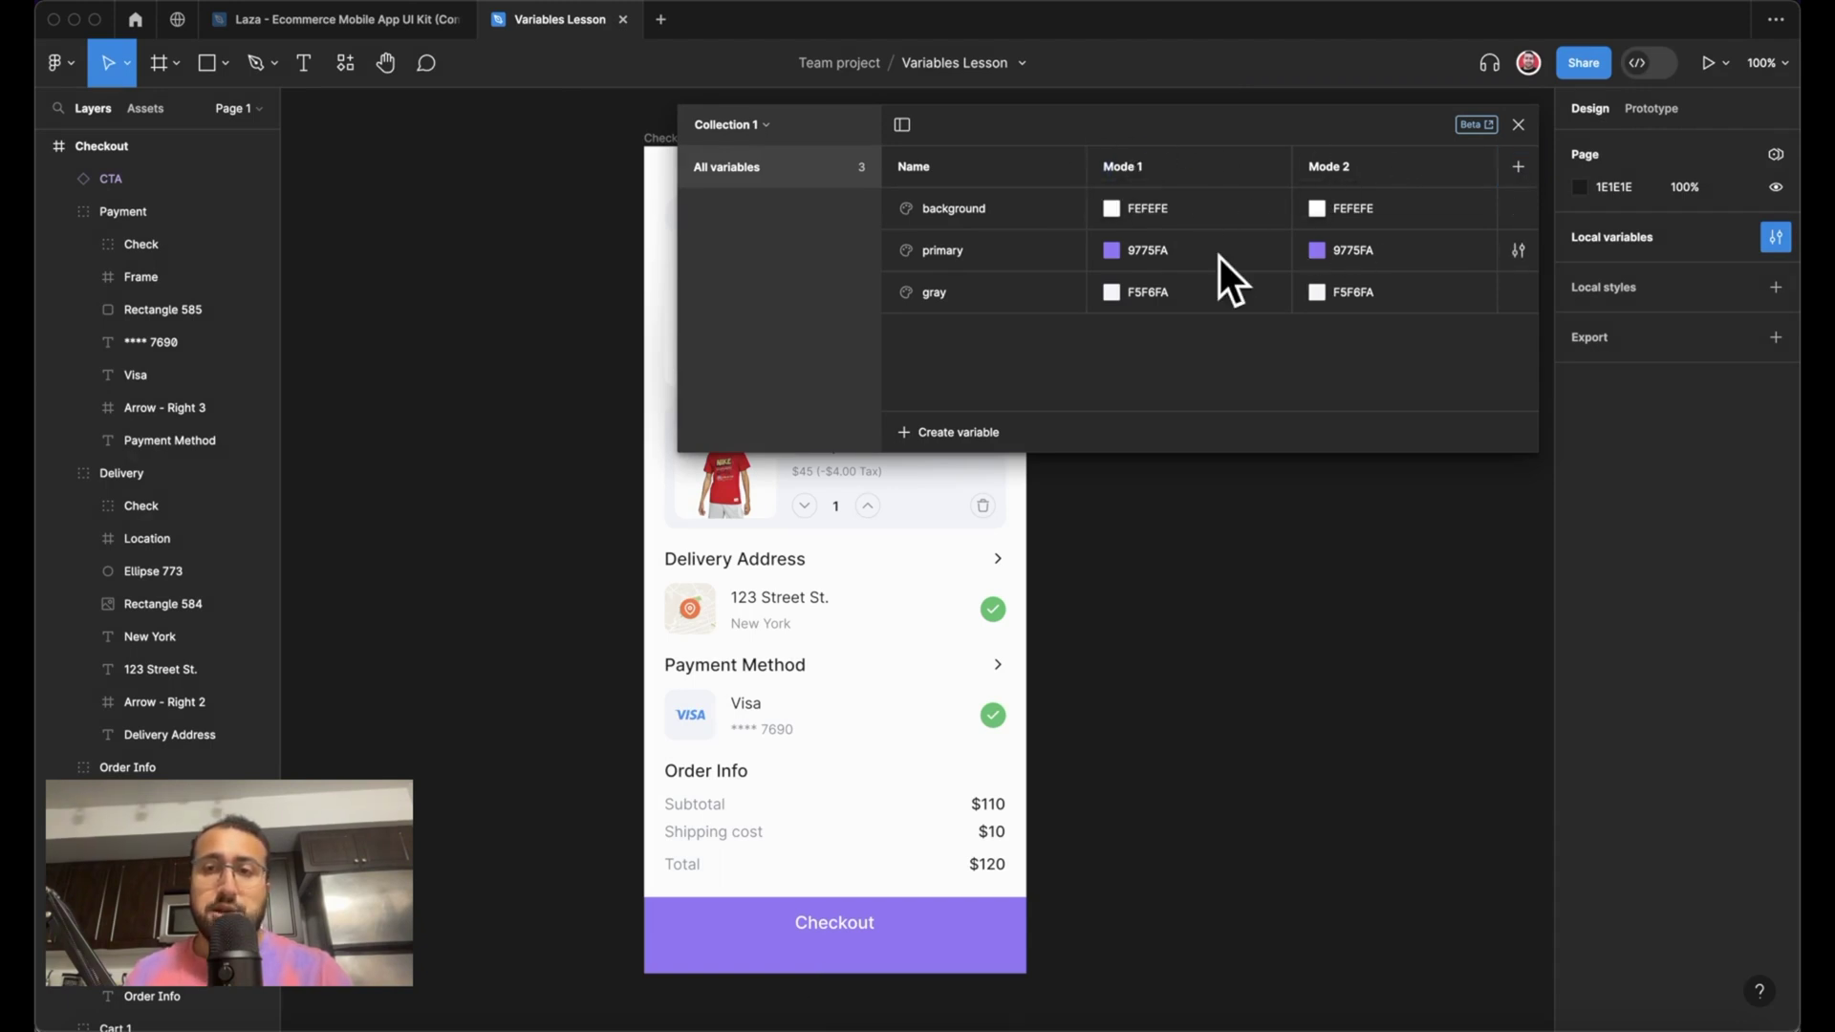
pyautogui.doubleClick(1136, 167)
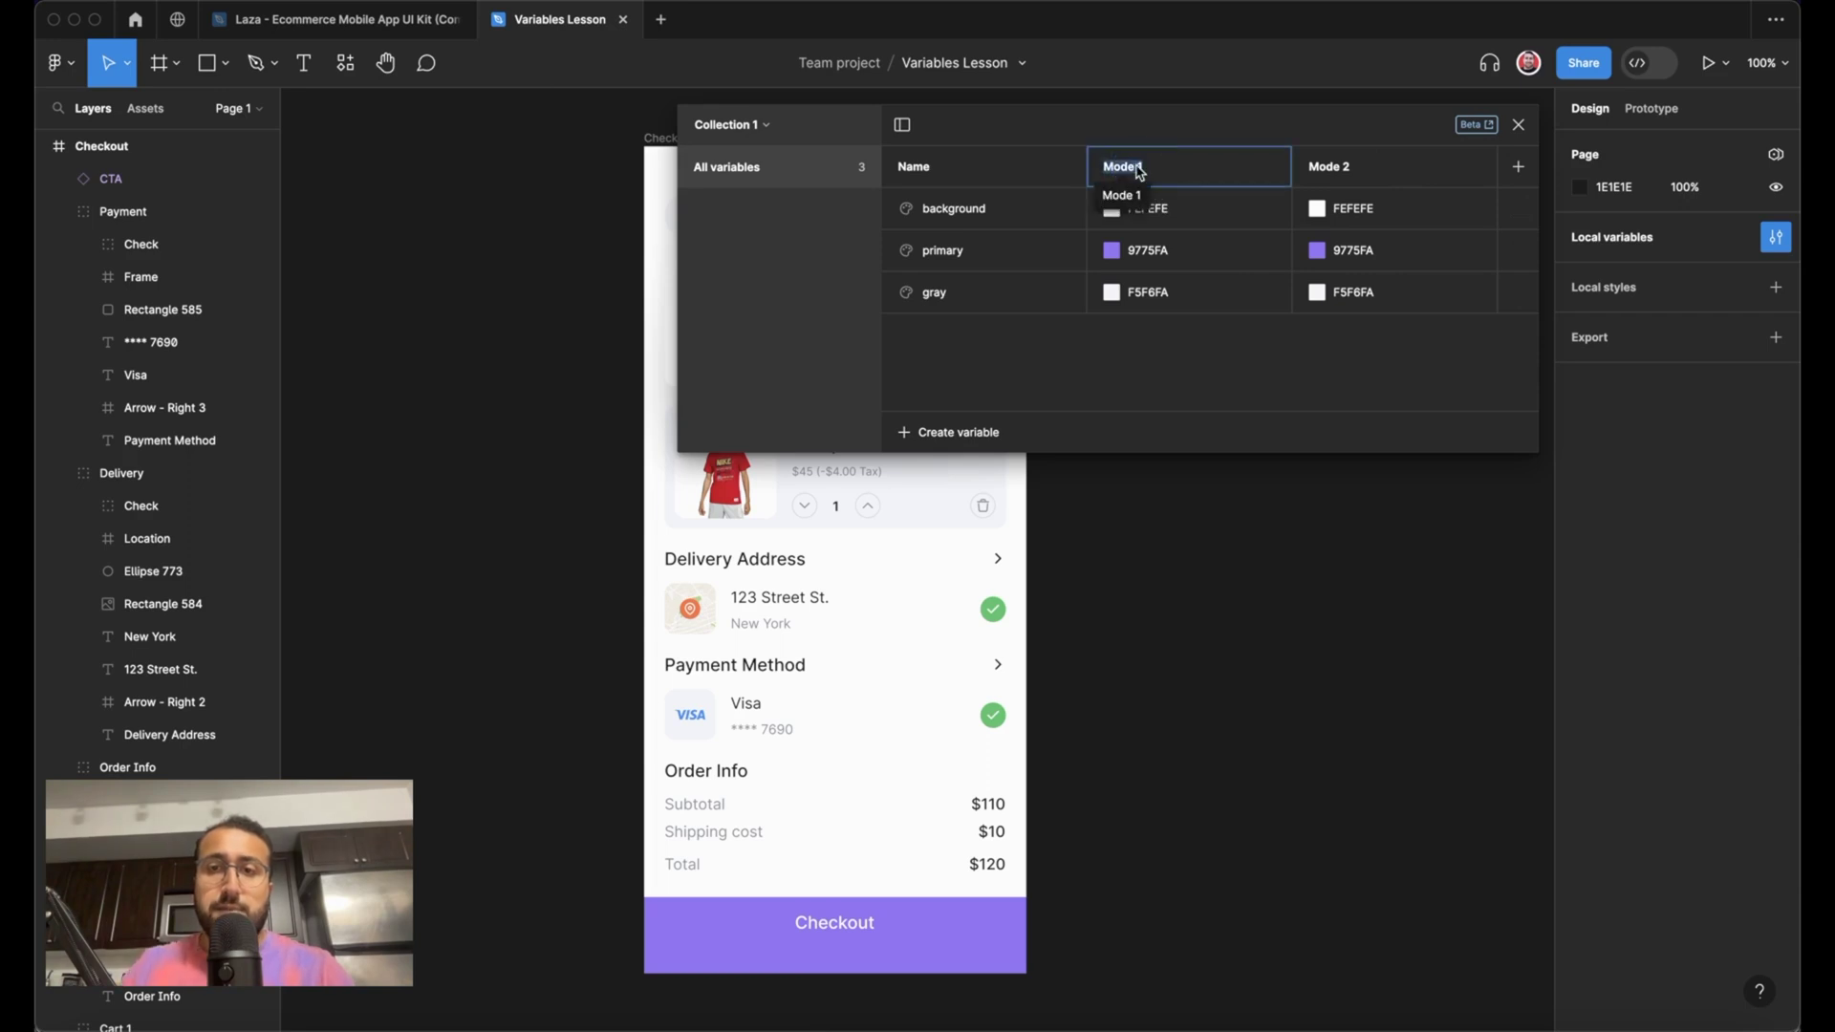
pyautogui.write('Light')
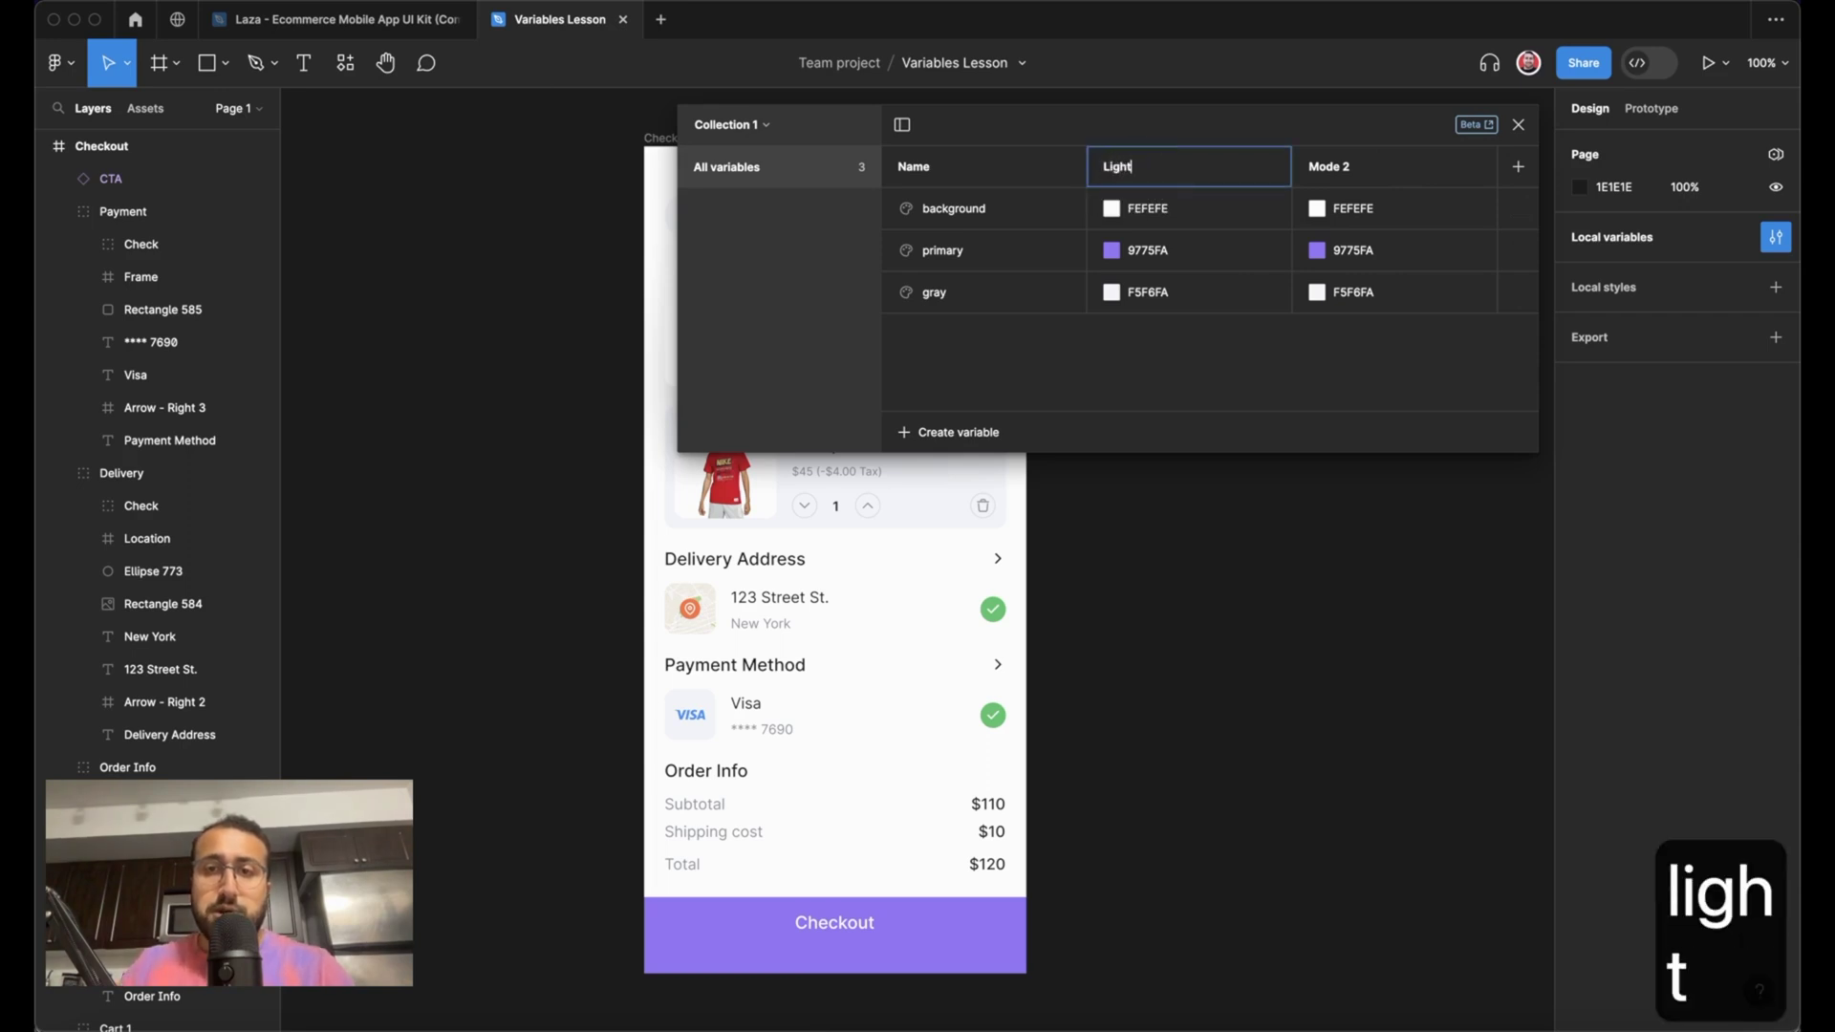
pyautogui.doubleClick(1332, 169)
pyautogui.write('Dark')
pyautogui.press('Return')
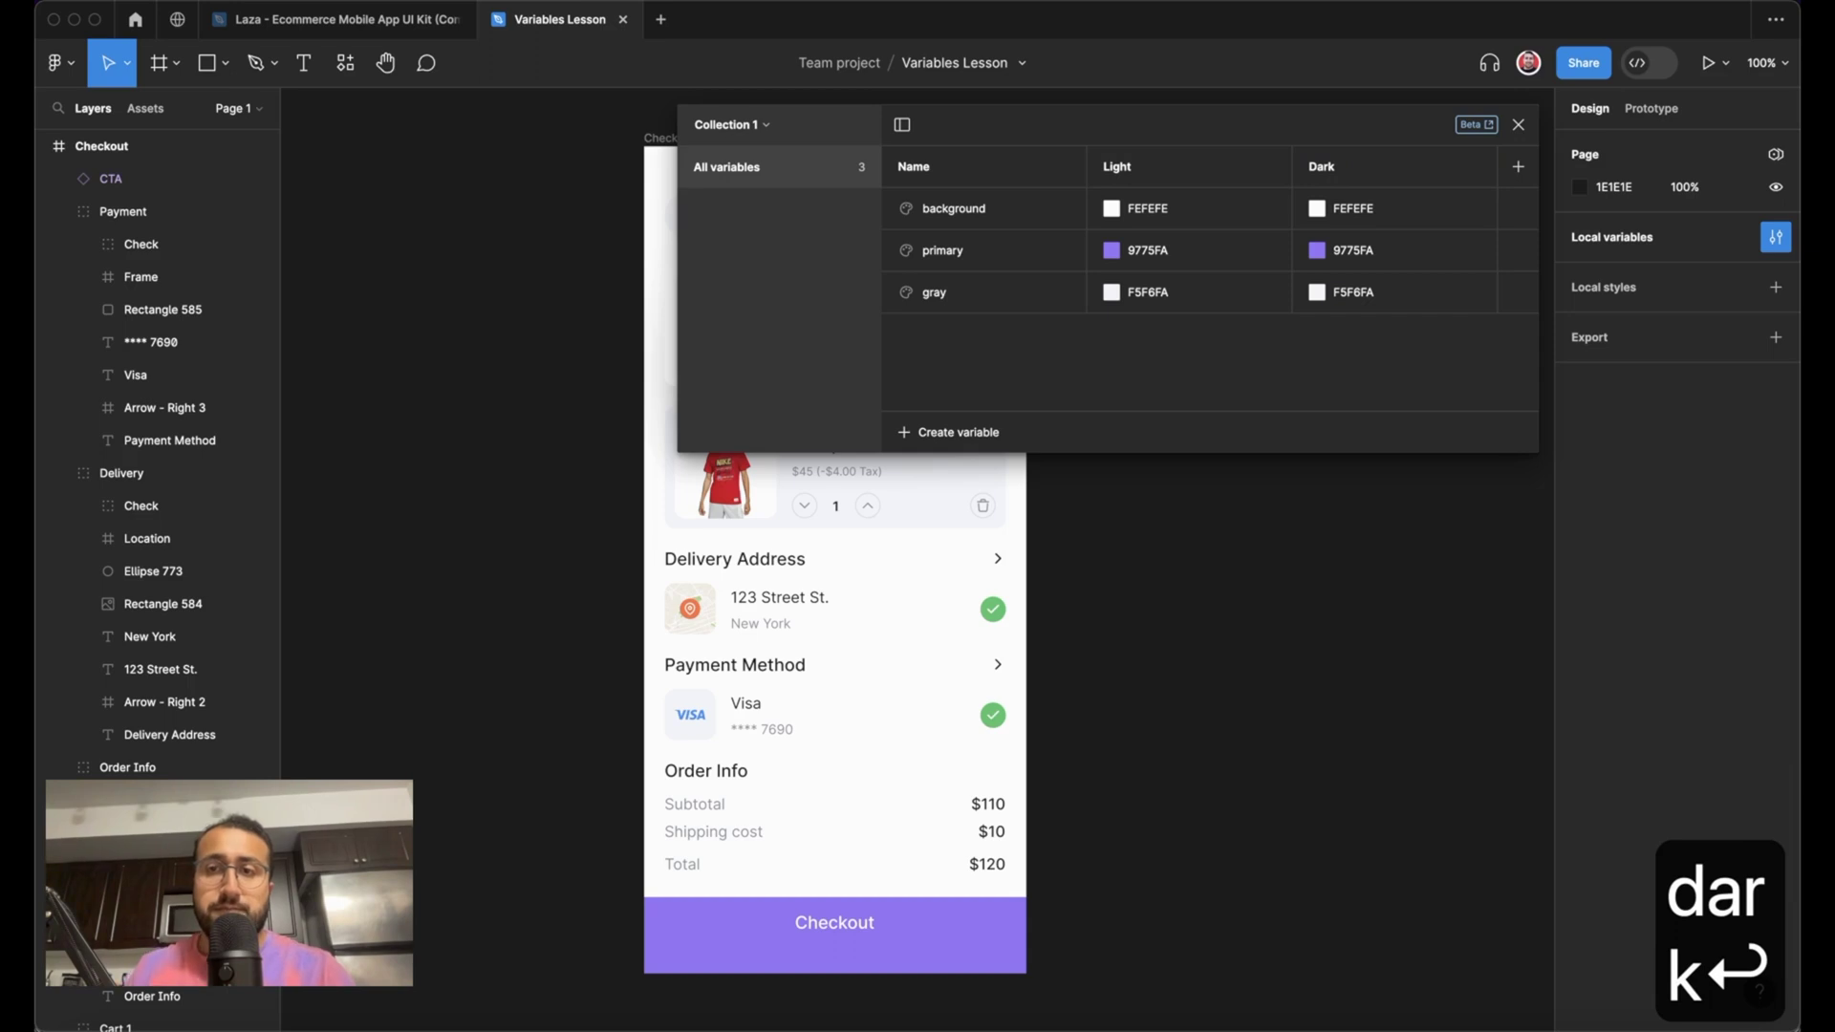
# - Give background the Dark value 1B262C and gray the Dark value 222E34
pyautogui.click(1360, 220)
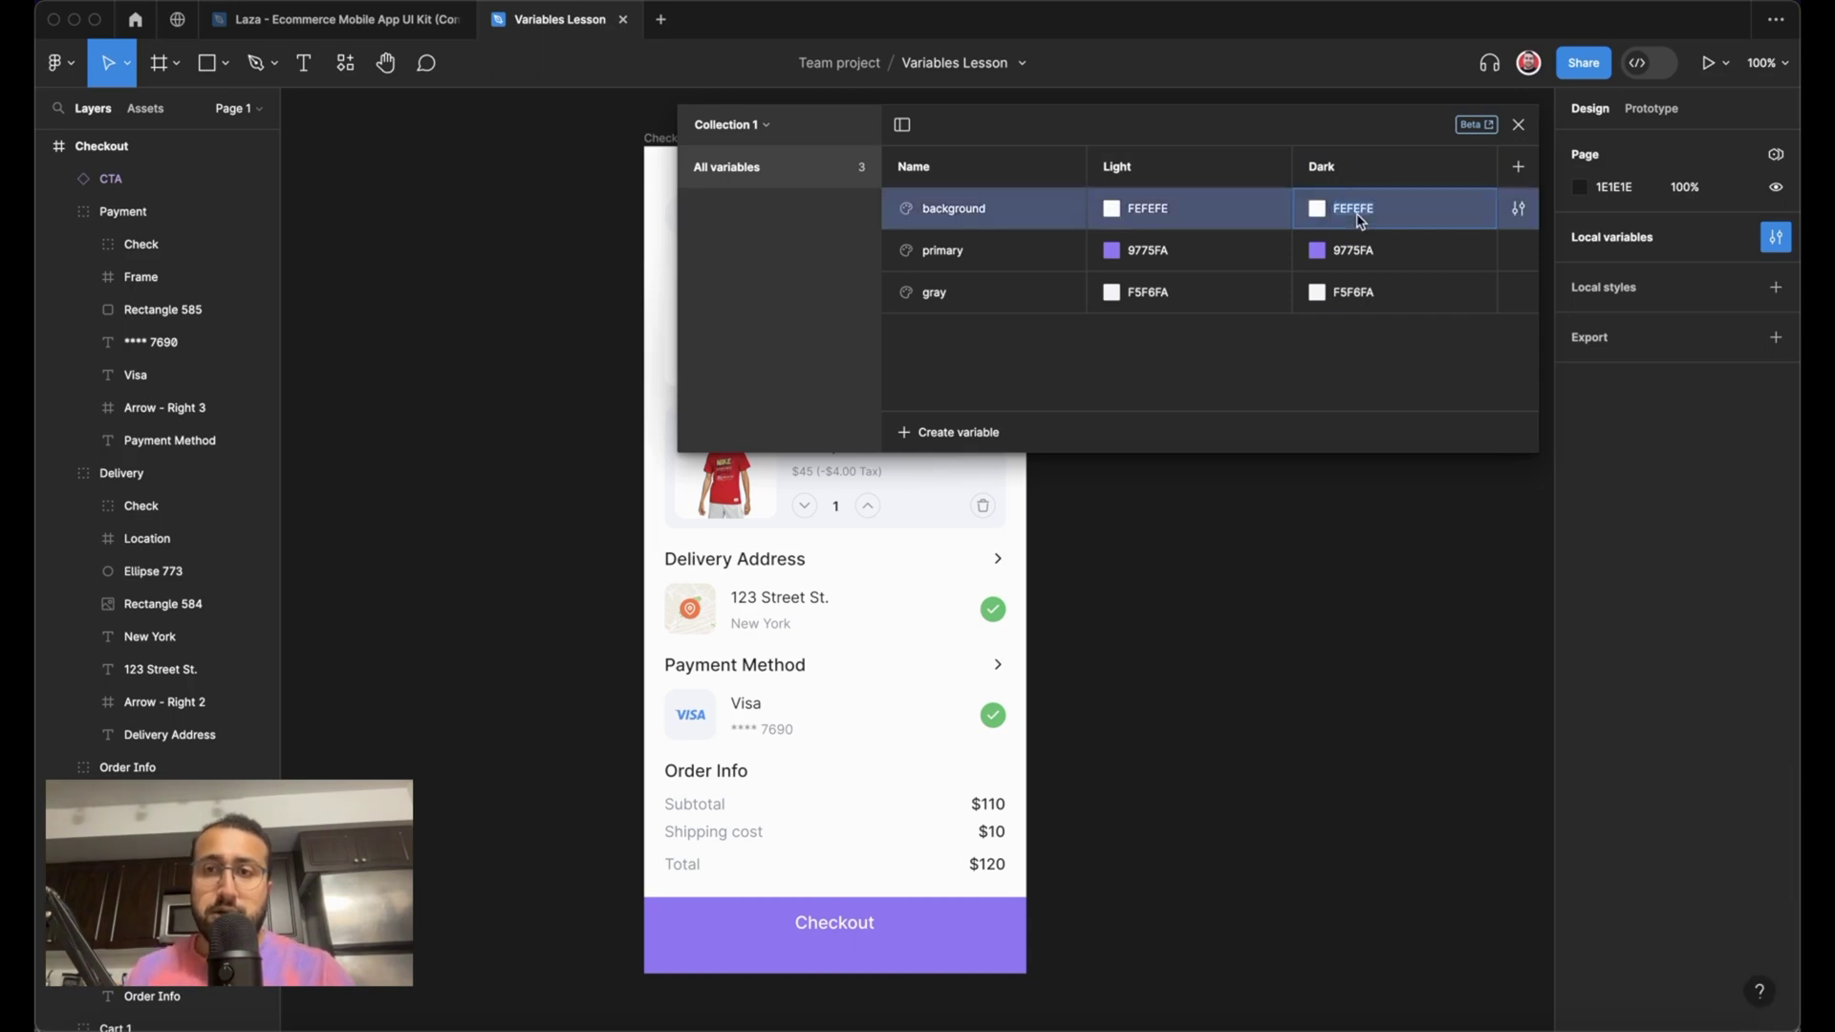
pyautogui.write('1B262C')
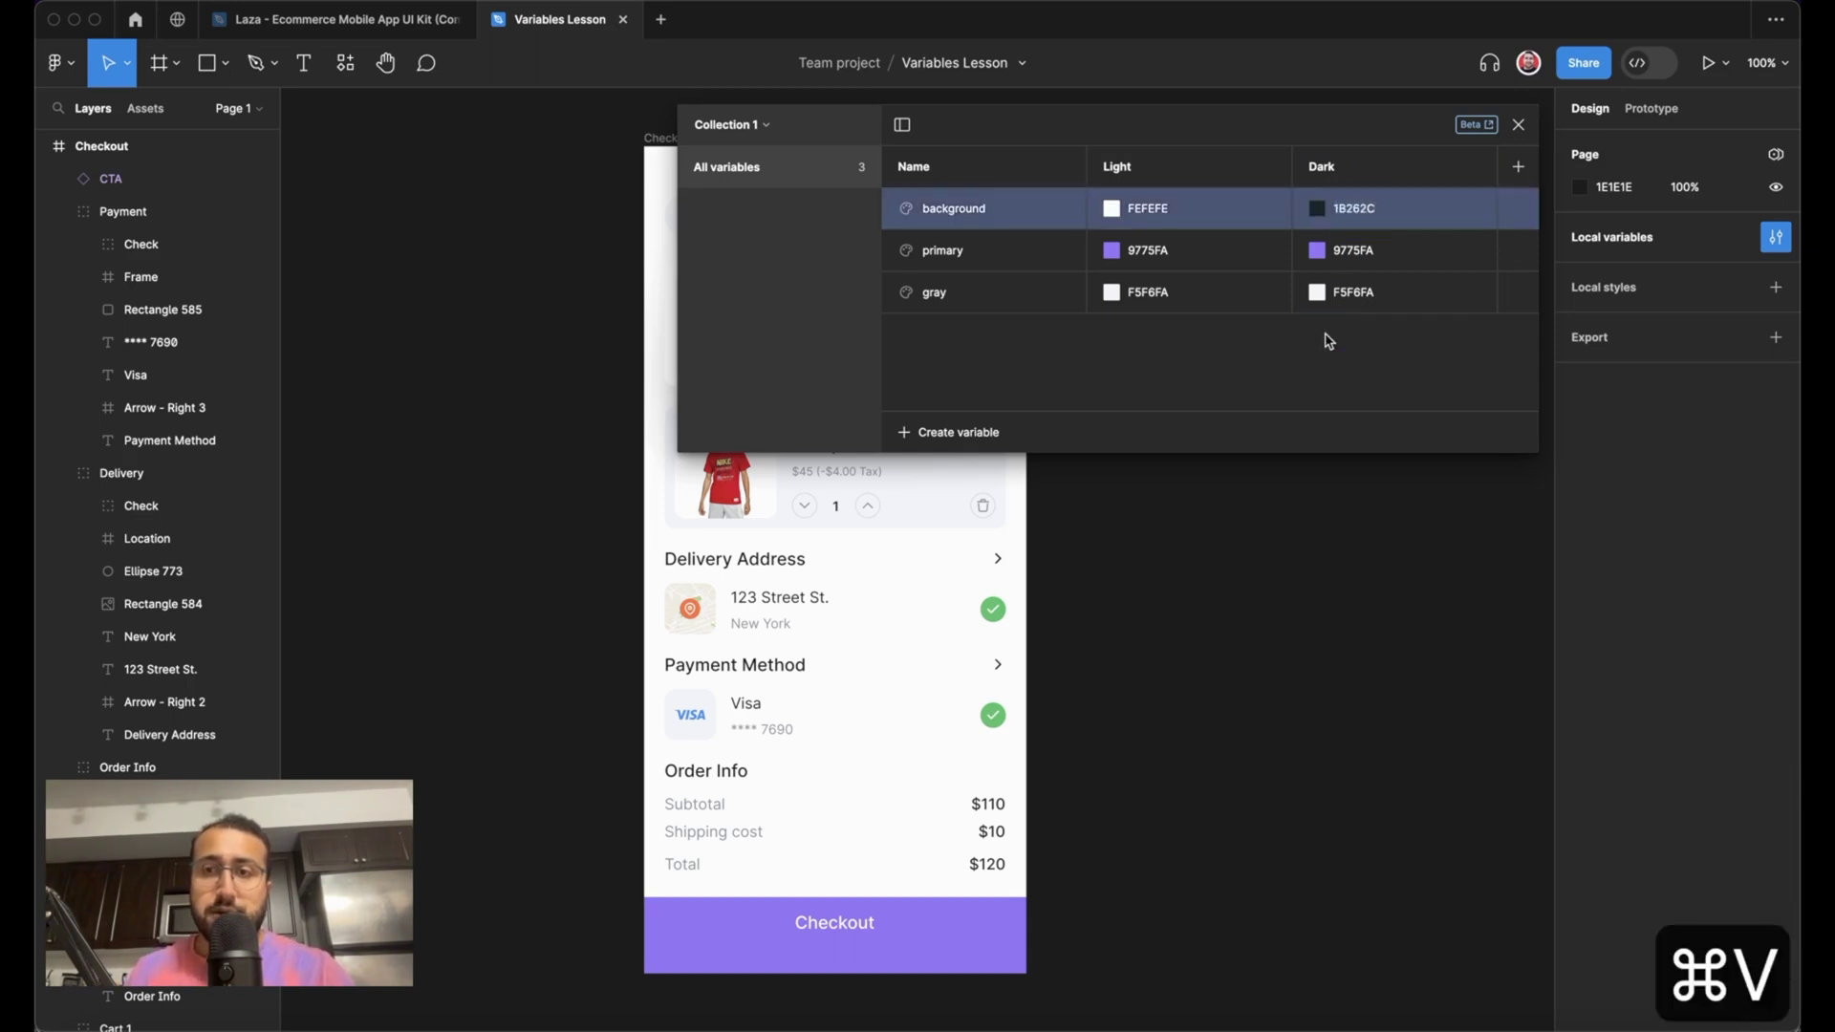
pyautogui.click(1354, 301)
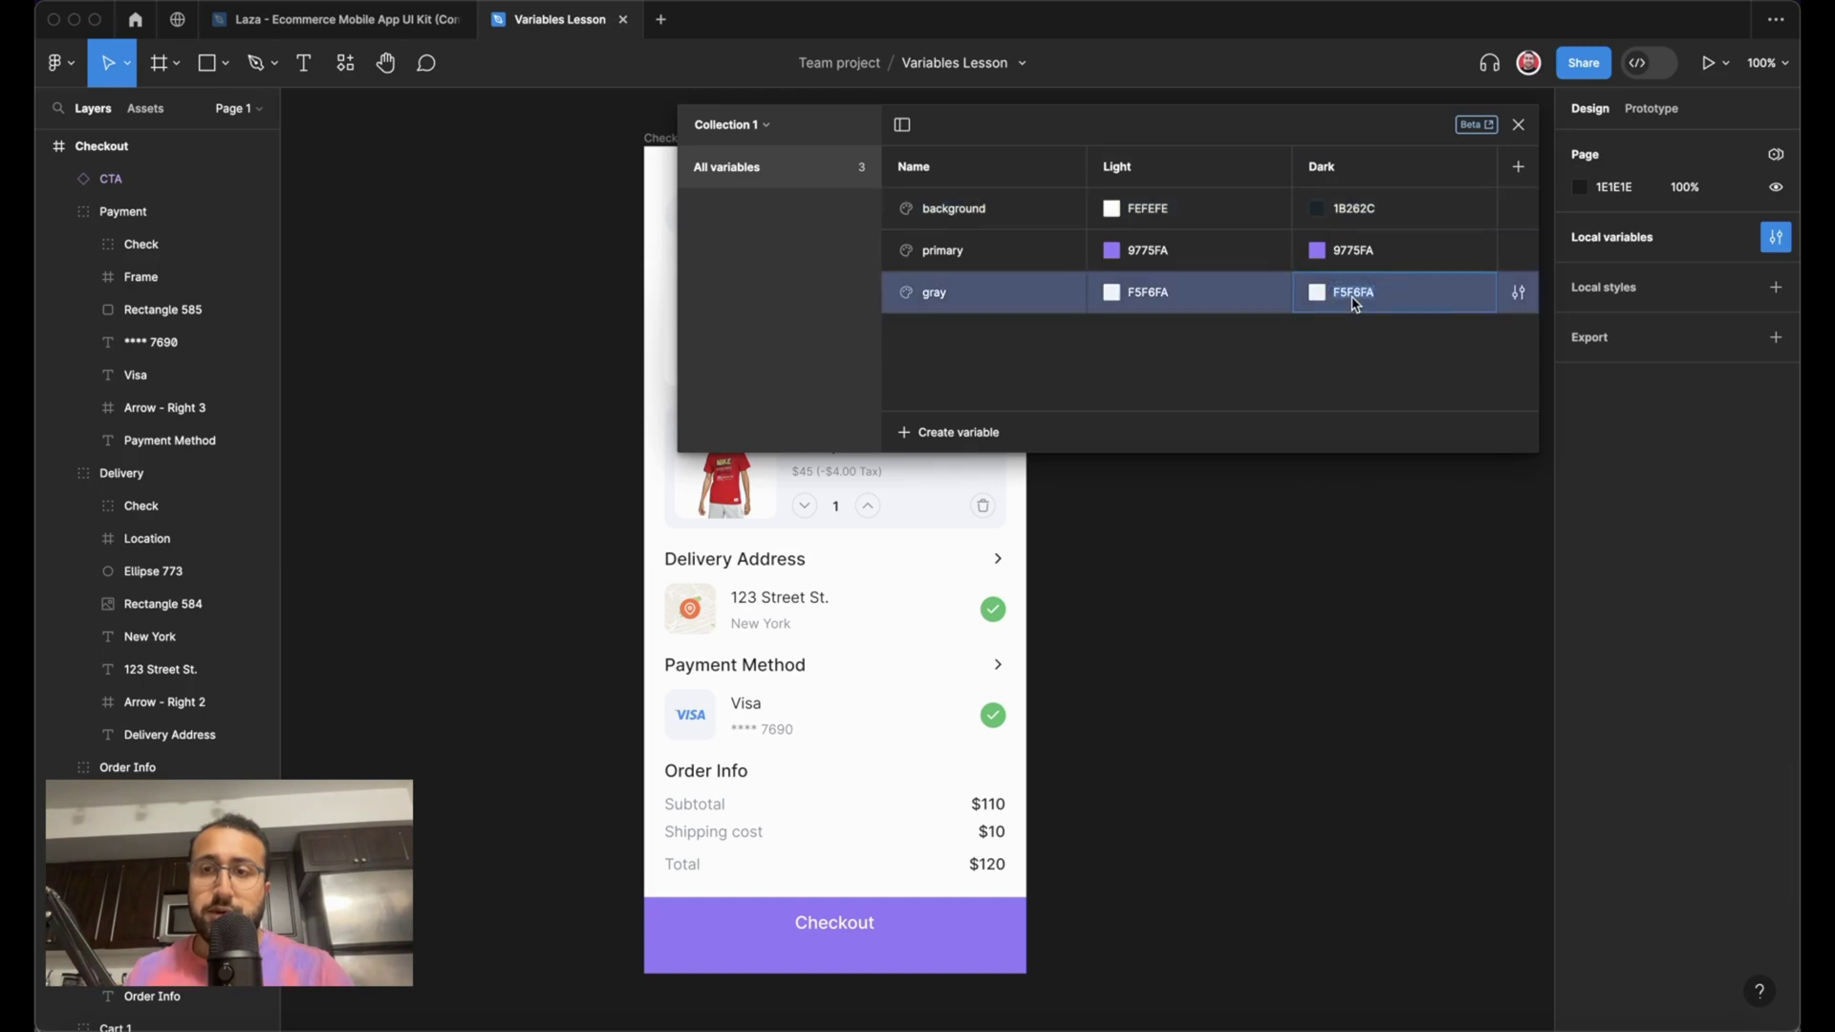
pyautogui.write('222E34')
pyautogui.click(1351, 356)
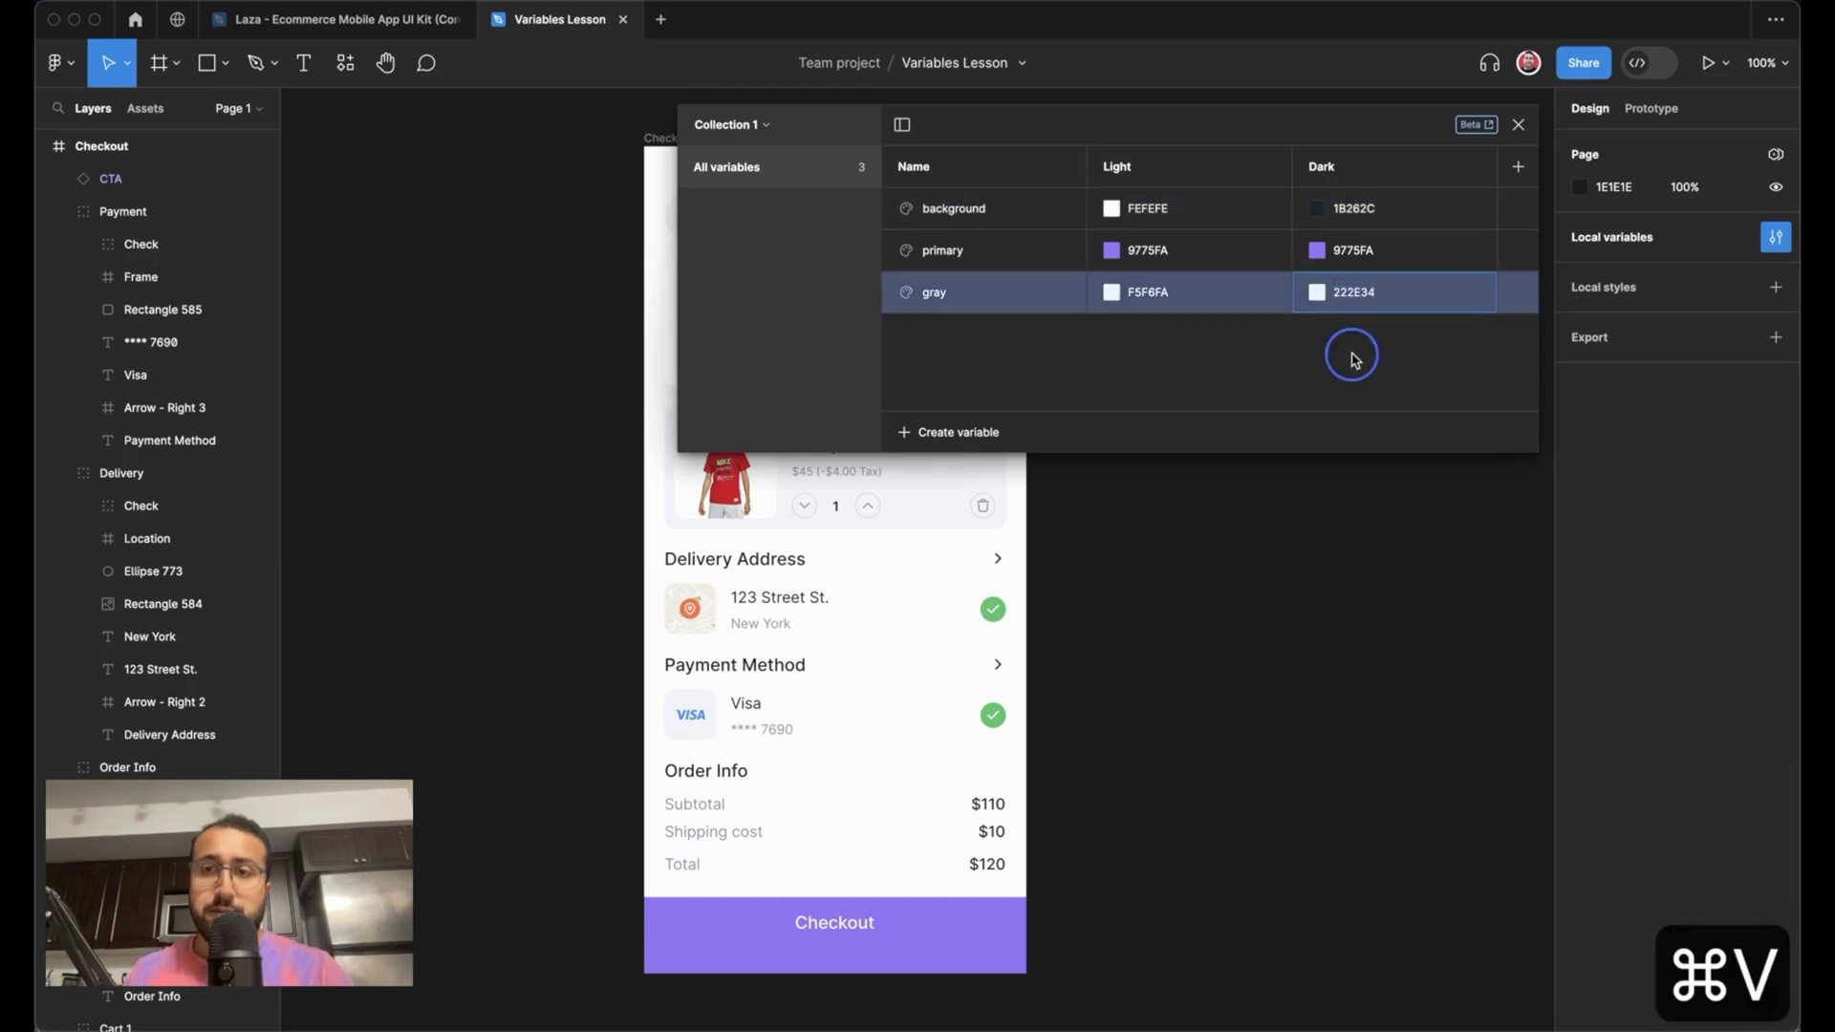
pyautogui.click(1518, 125)
# - Add a new colour variable with the Payment Method heading's 1D1E20 as its Light value
pyautogui.click(1773, 232)
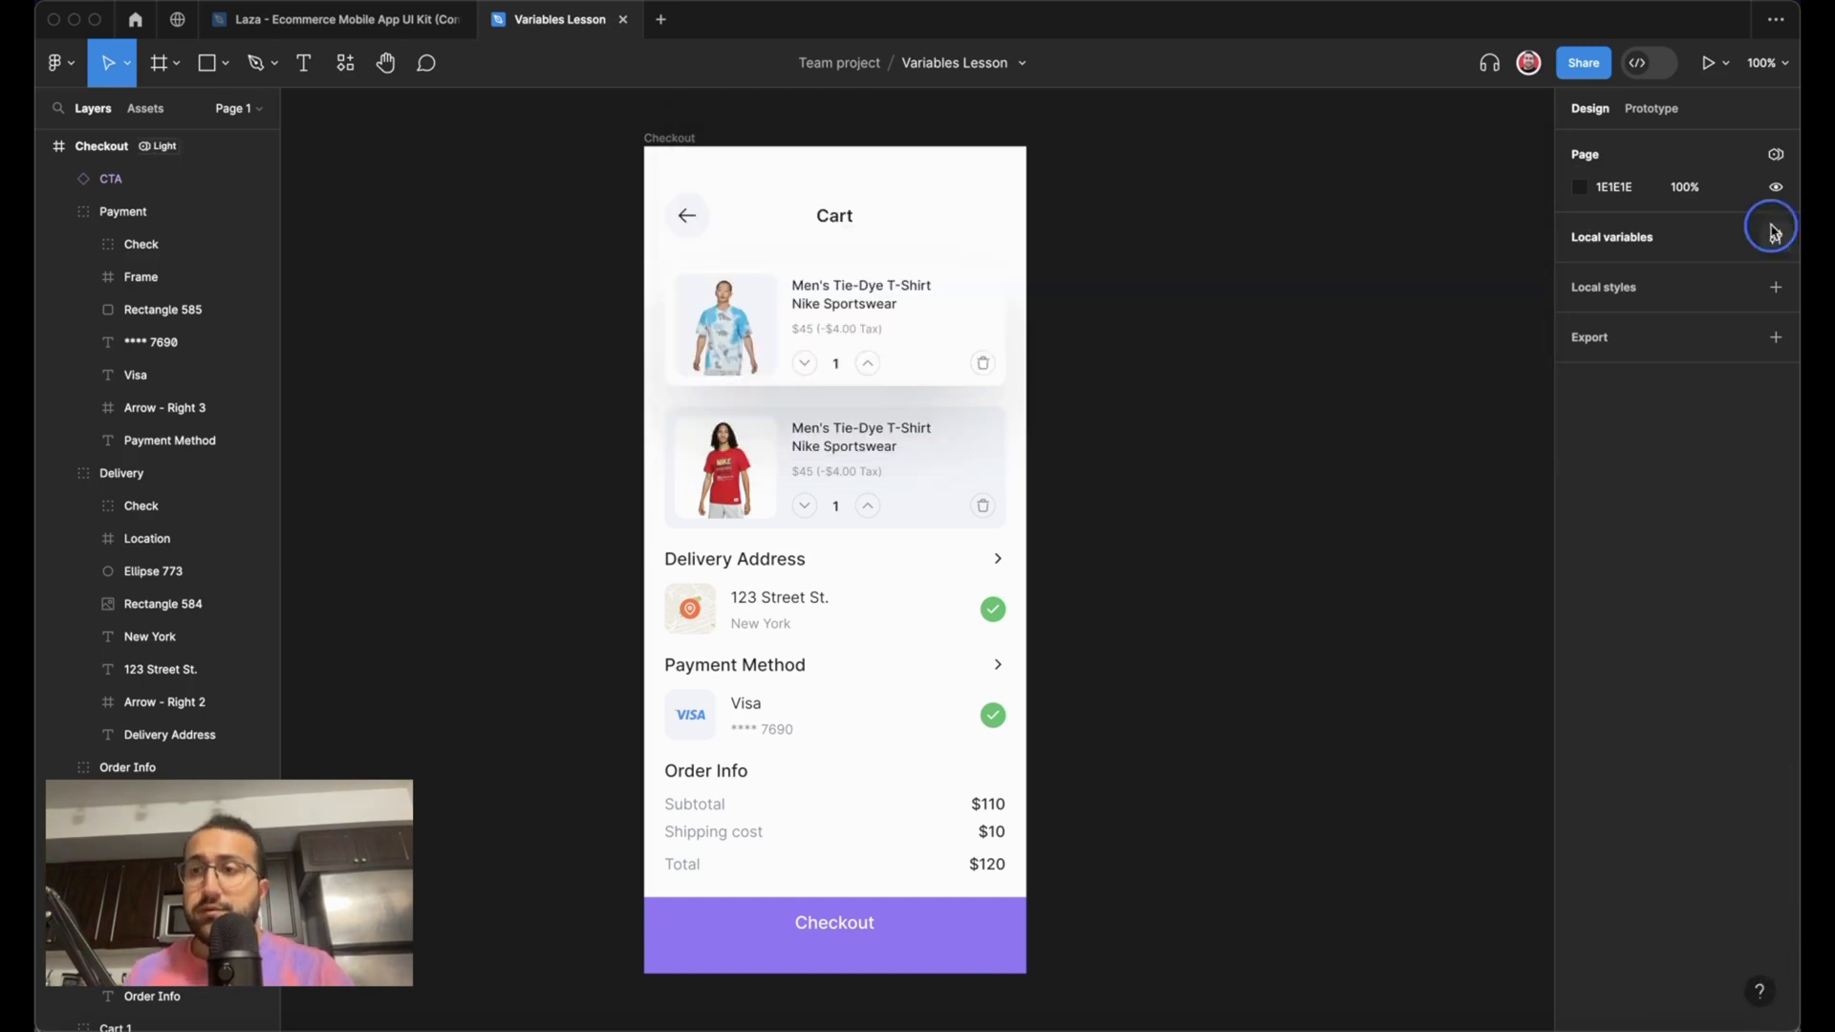
pyautogui.click(967, 432)
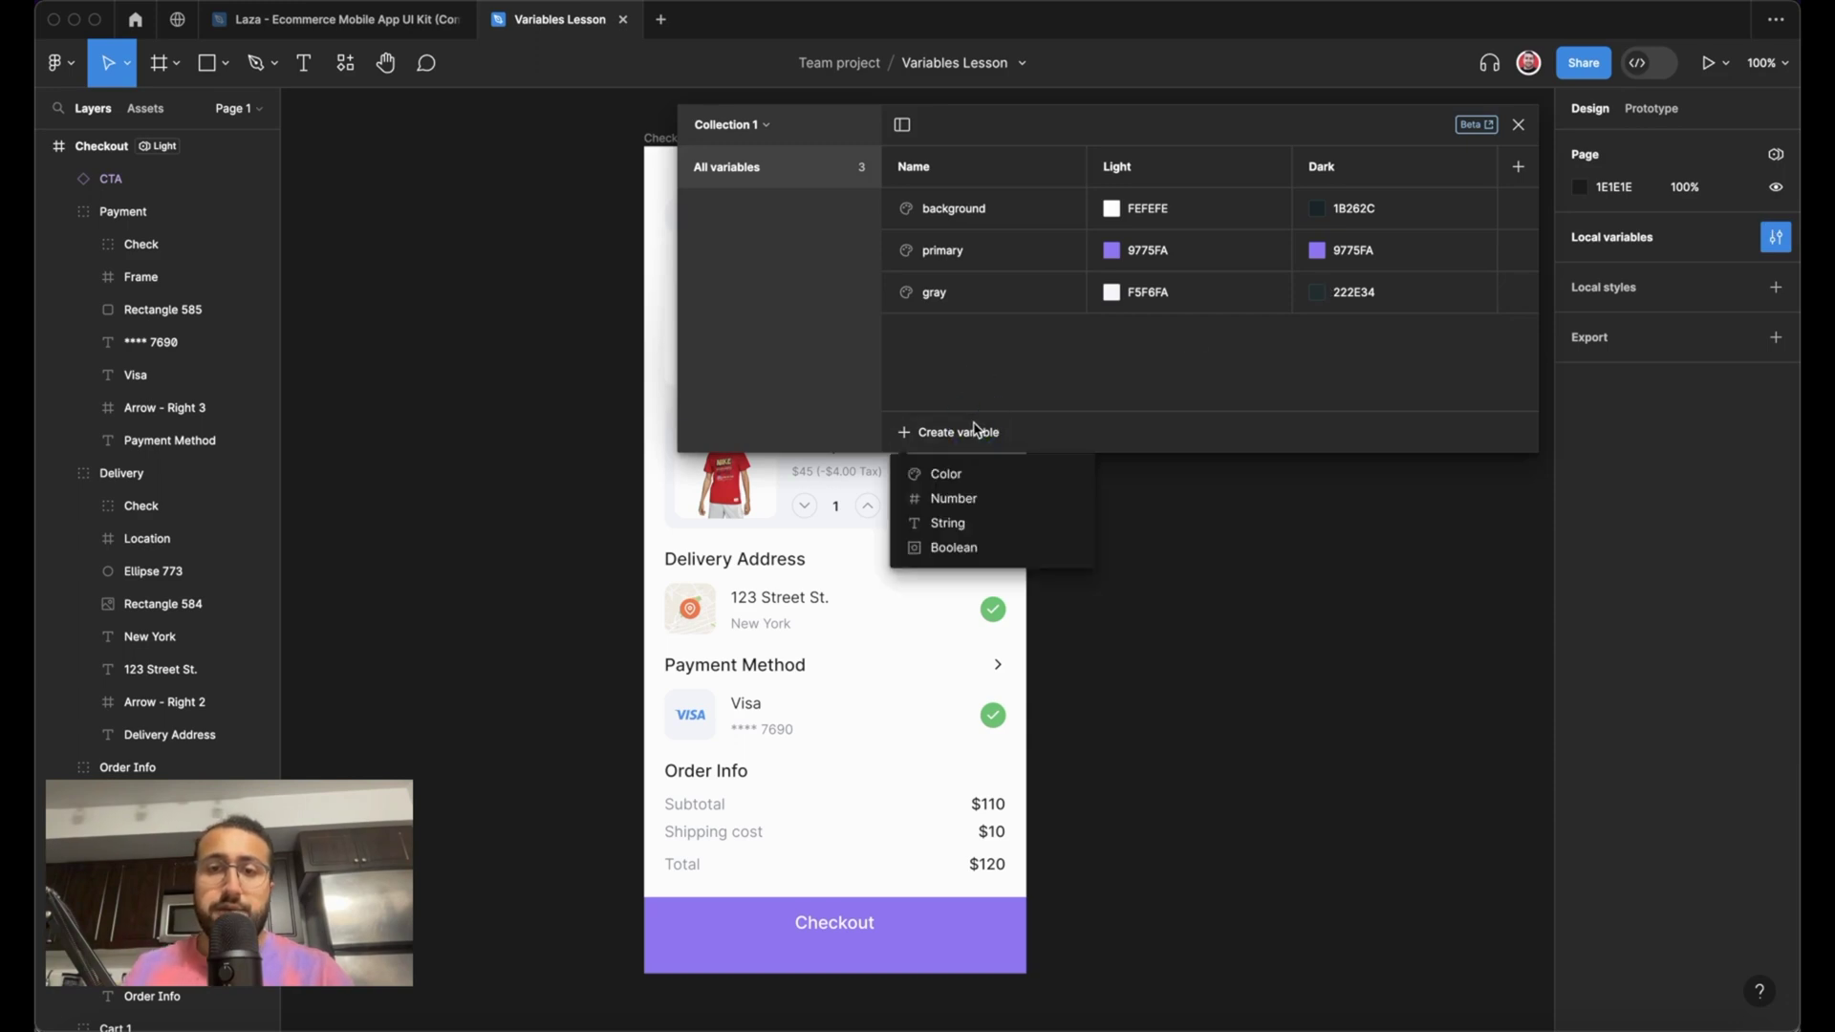
pyautogui.click(967, 473)
pyautogui.write('text-rp')
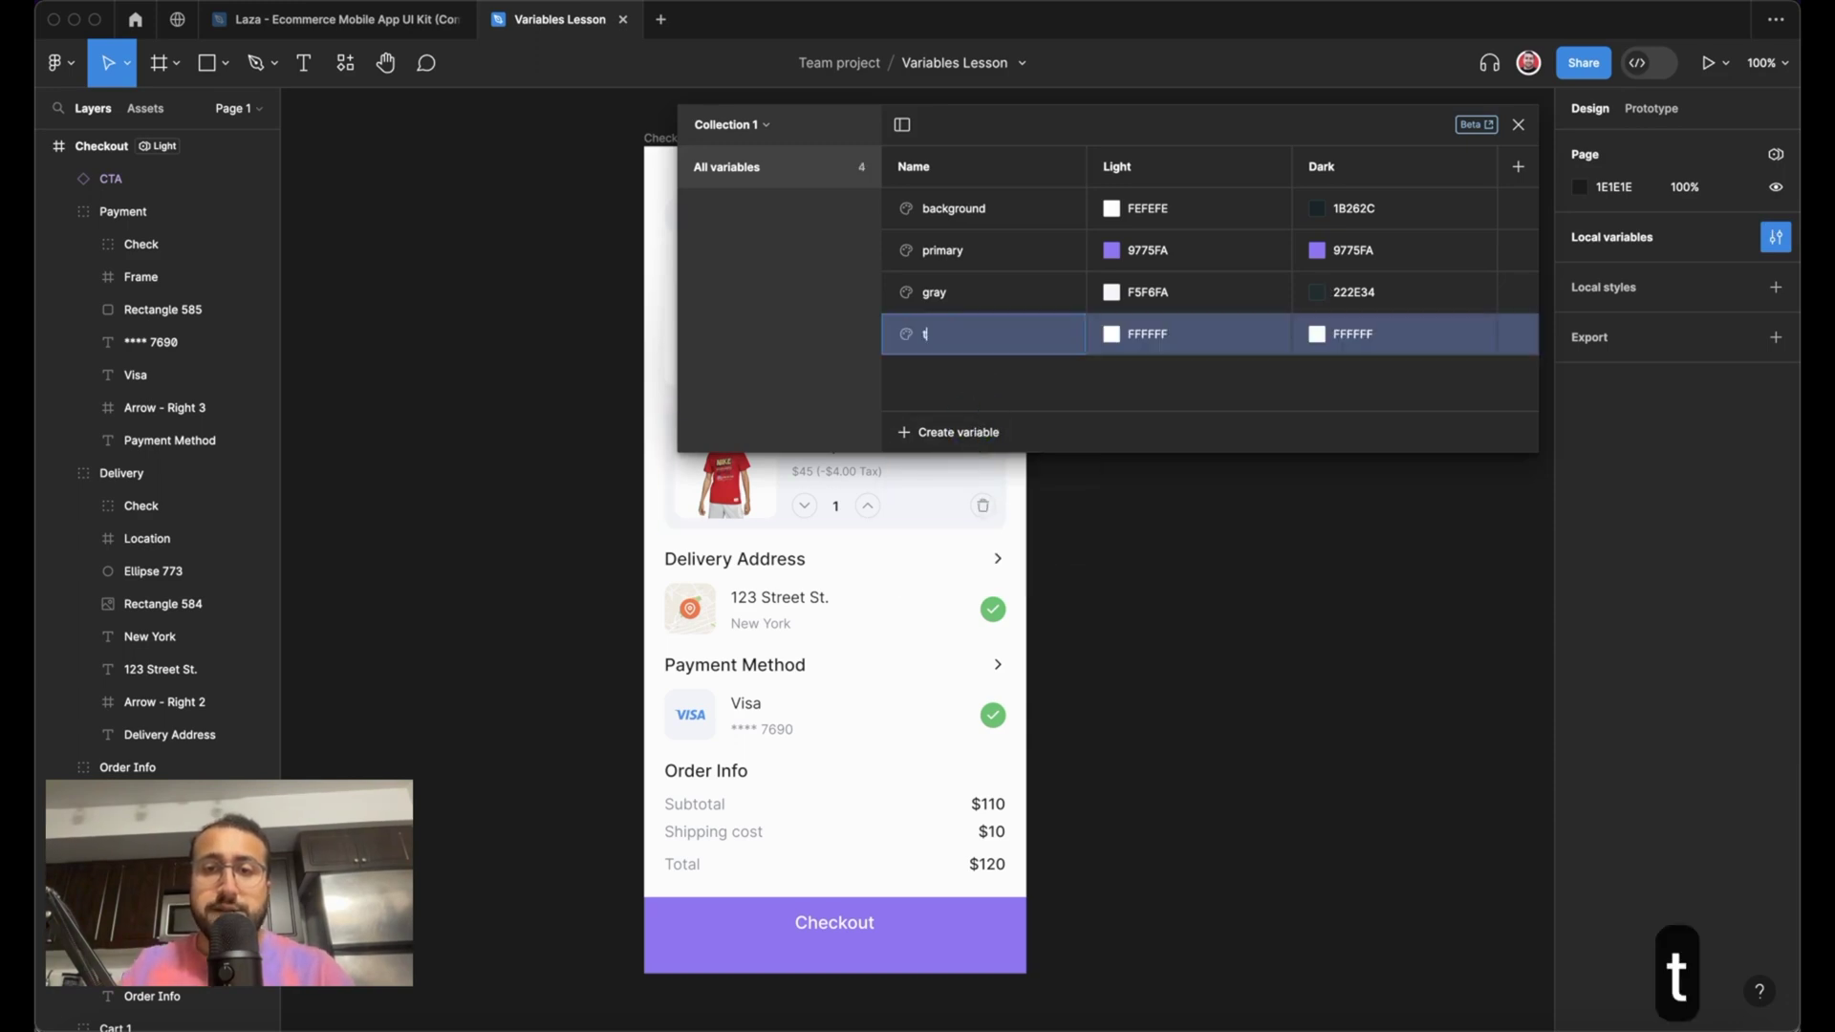
pyautogui.press('BackSpace')
pyautogui.press('BackSpace')
pyautogui.press('BackSpace')
pyautogui.press('BackSpace')
pyautogui.press('BackSpace')
pyautogui.press('BackSpace')
pyautogui.press('BackSpace')
pyautogui.click(736, 664)
pyautogui.press('super+c')
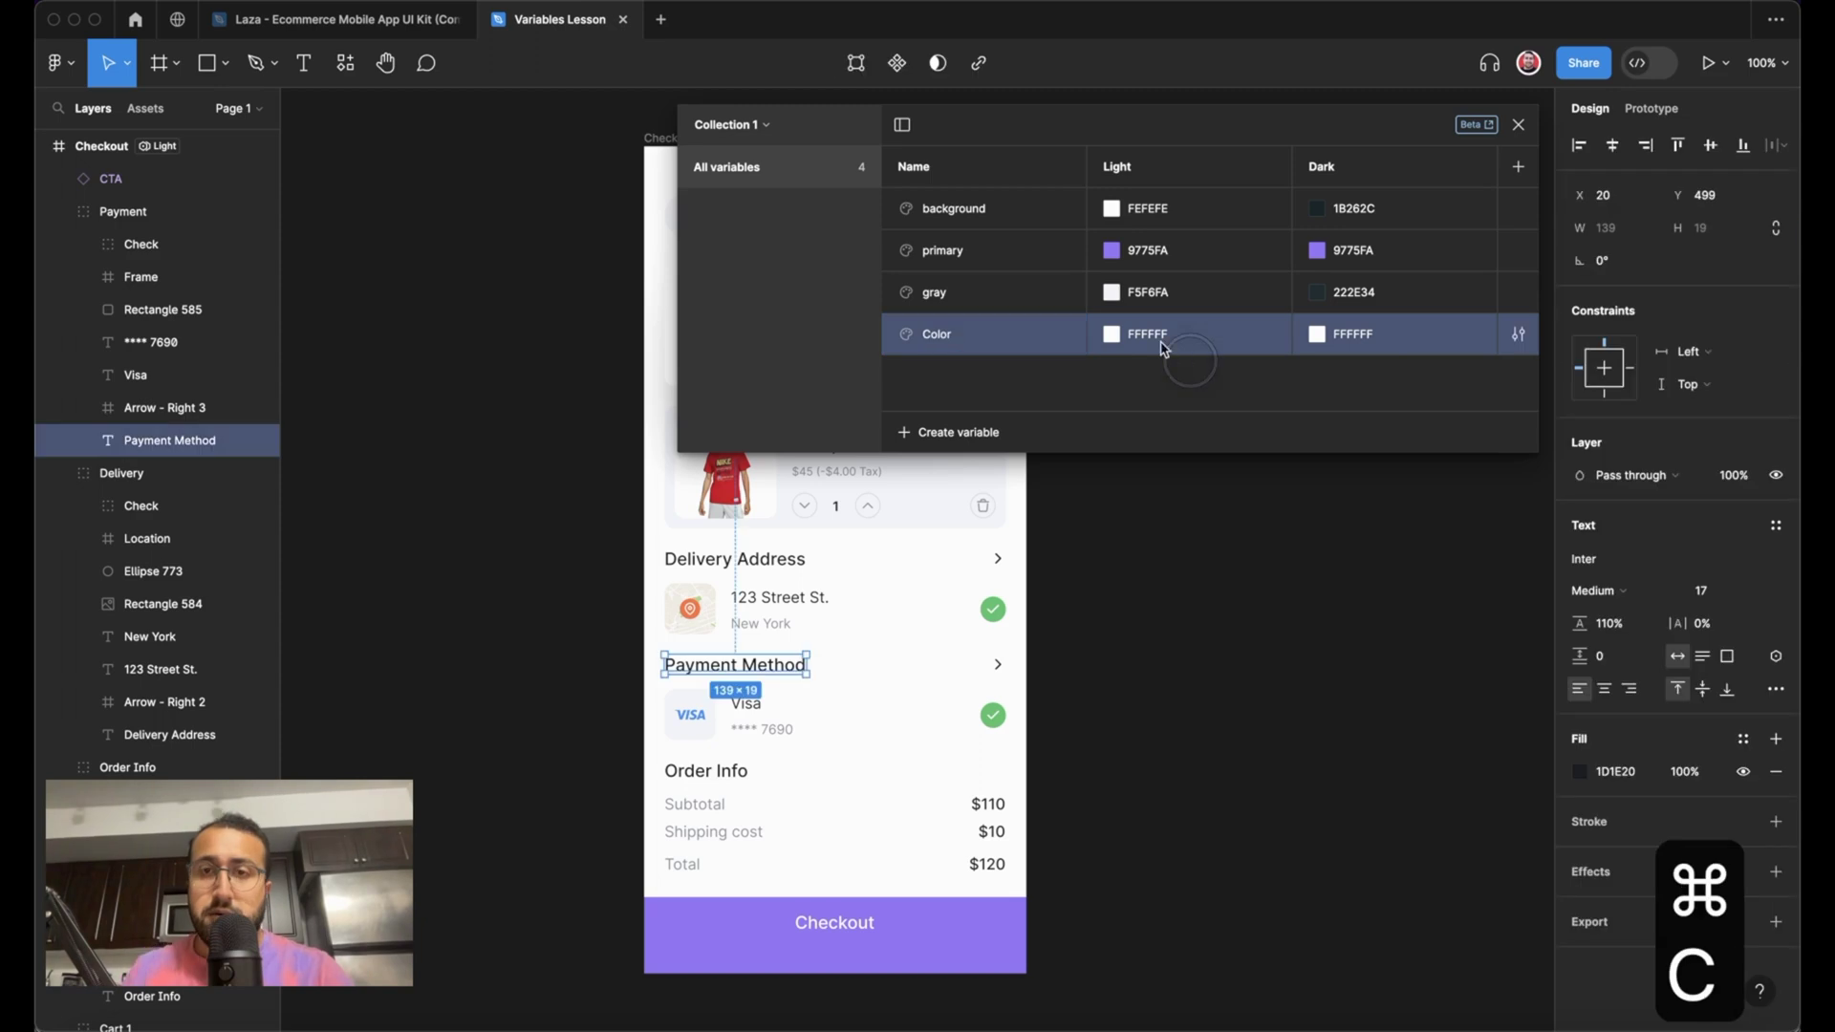
pyautogui.click(1148, 334)
pyautogui.press('super+v')
pyautogui.press('Return')
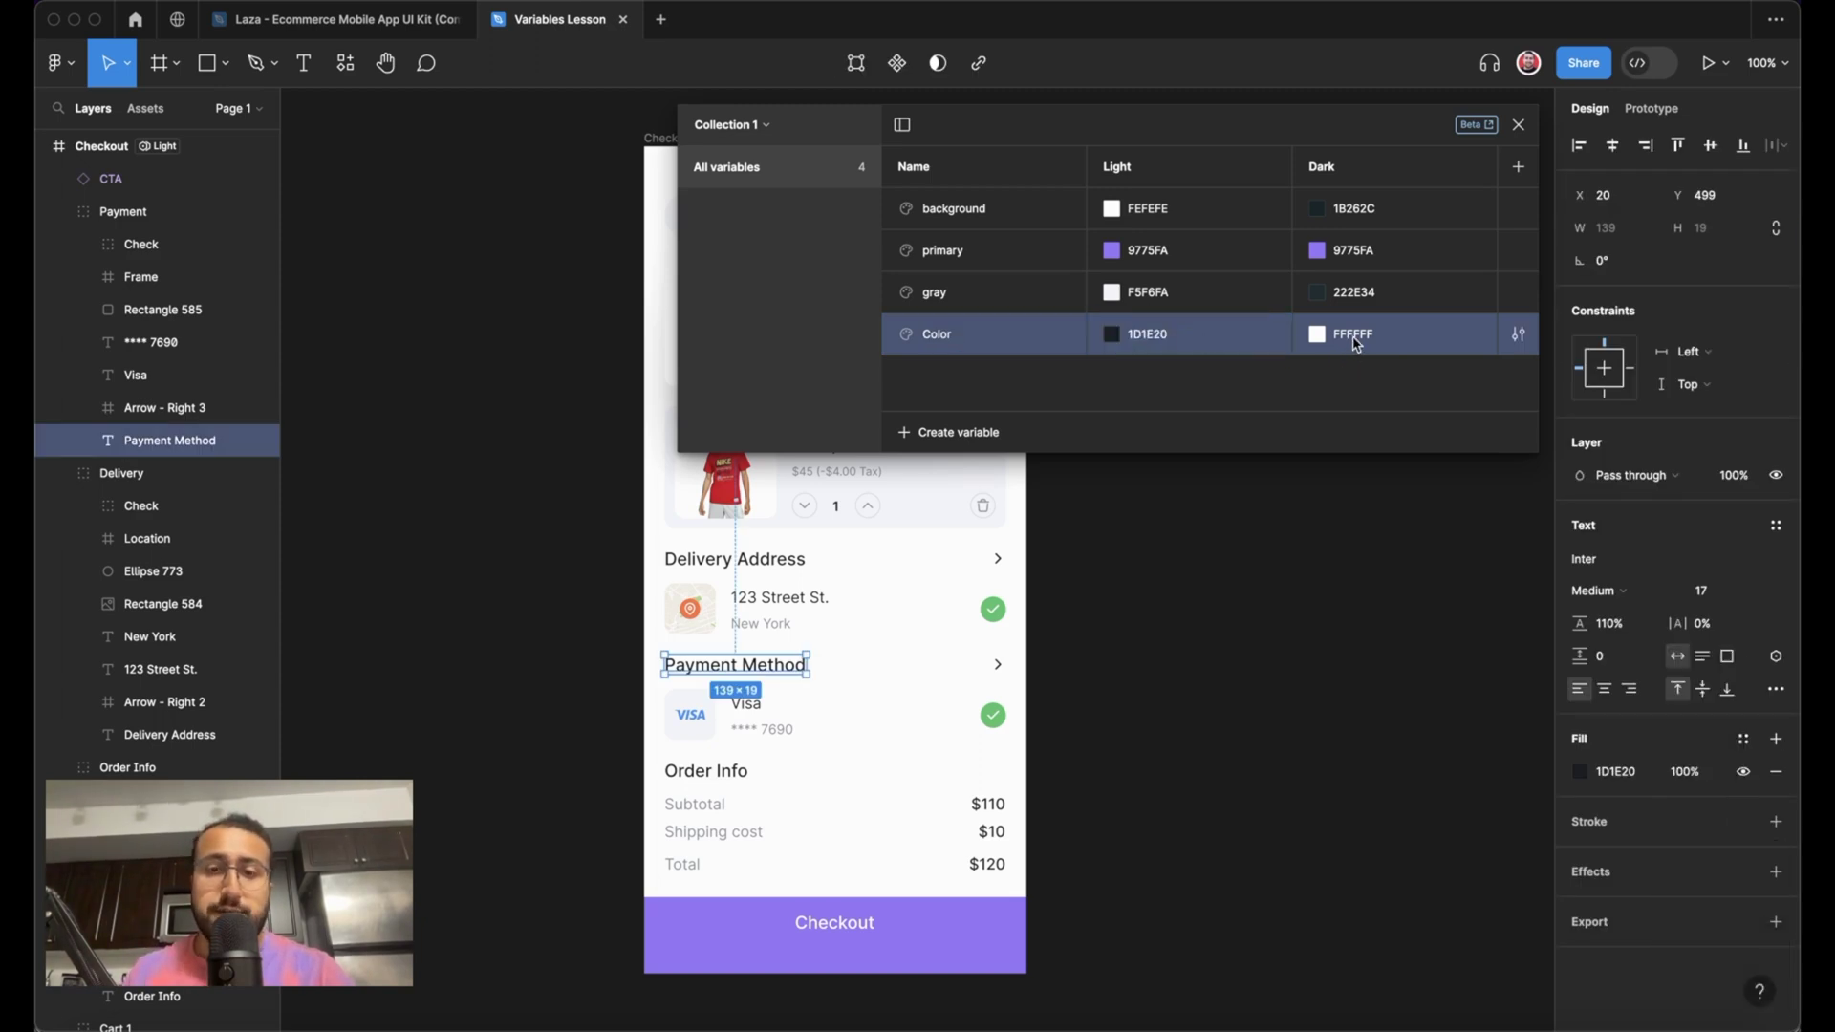
# - Copy the card number text's grey 8F959E fill and reopen the local variables
pyautogui.click(1518, 125)
pyautogui.click(762, 728)
pyautogui.click(1618, 772)
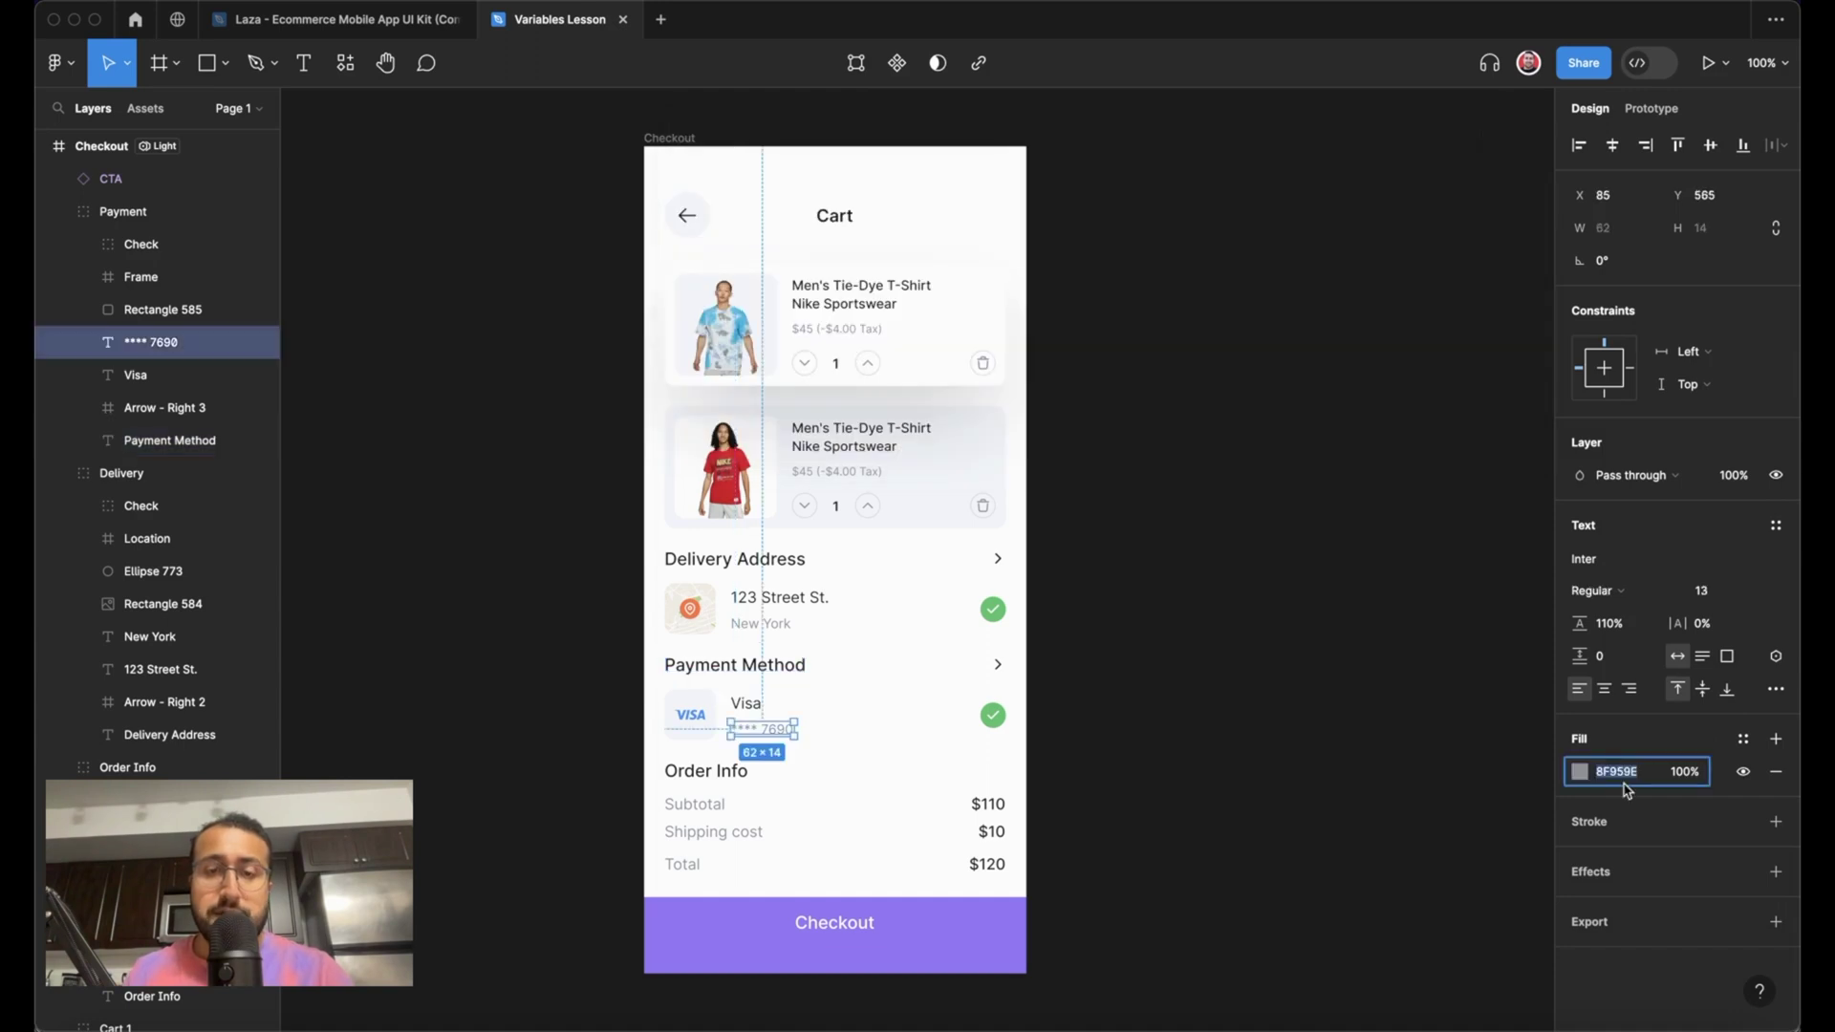
pyautogui.press('super+c')
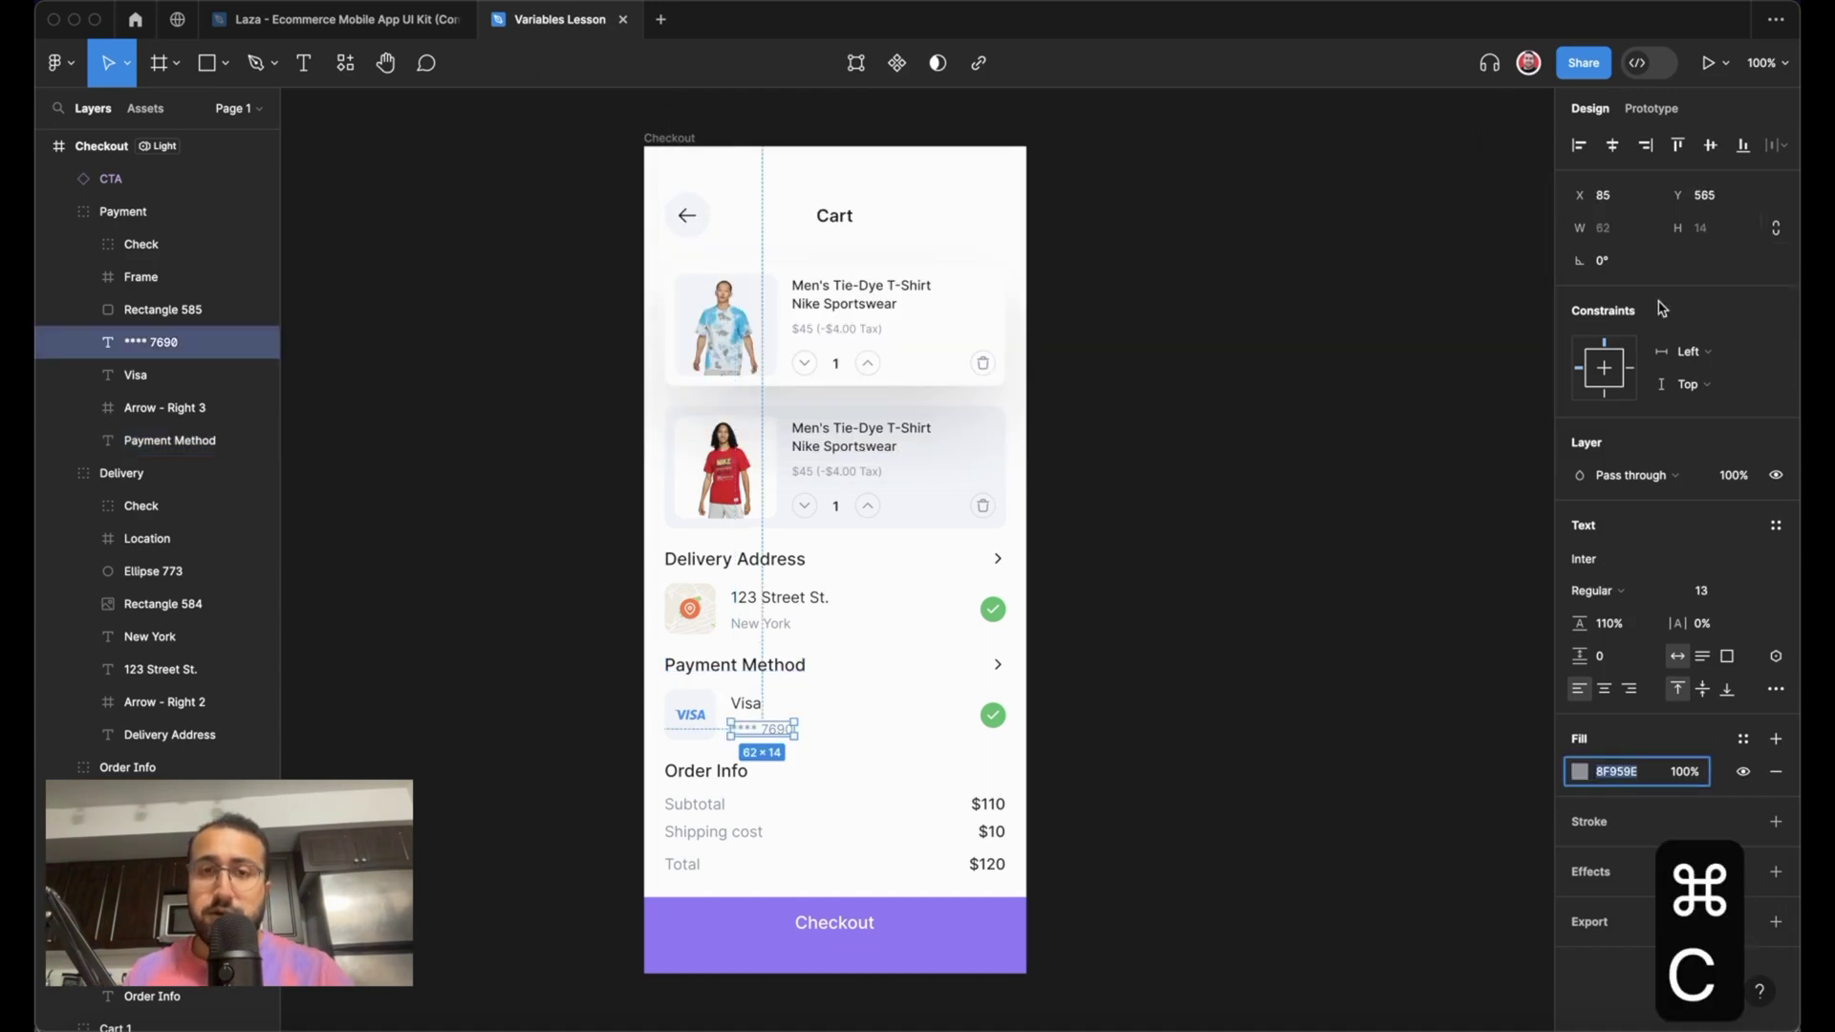
pyautogui.click(1199, 640)
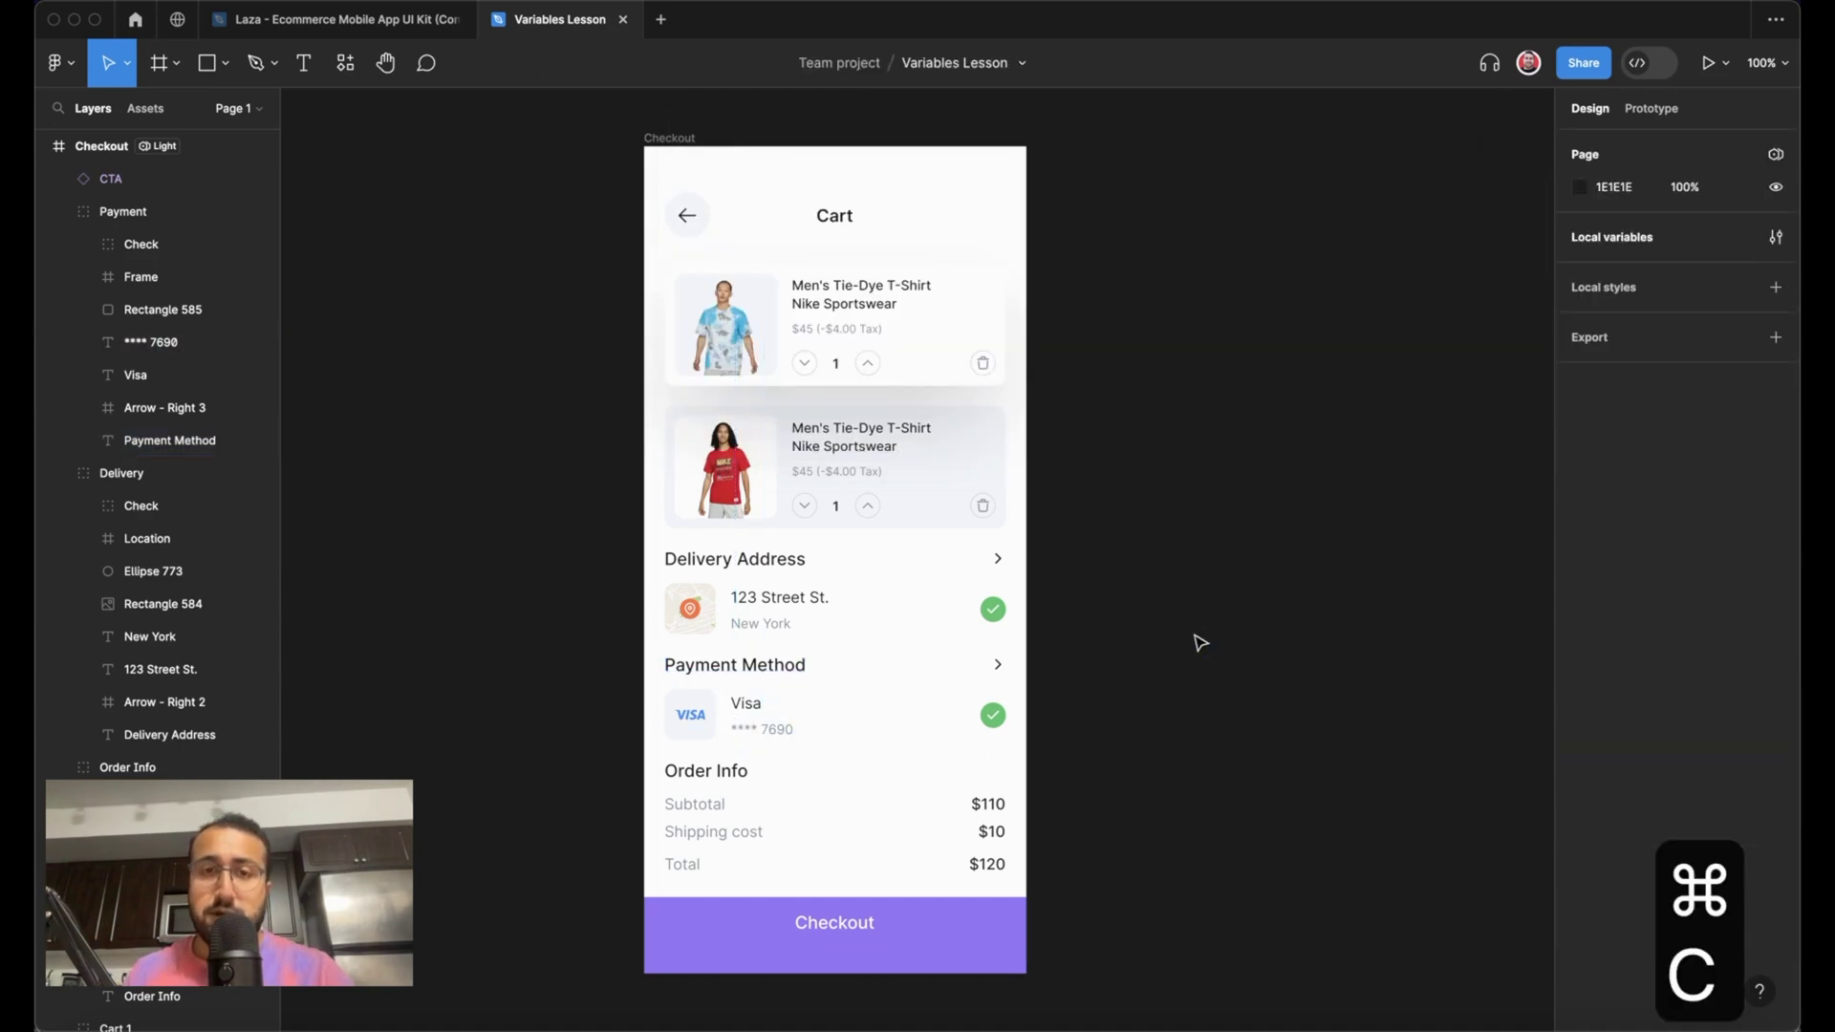
pyautogui.click(1776, 154)
pyautogui.click(1777, 236)
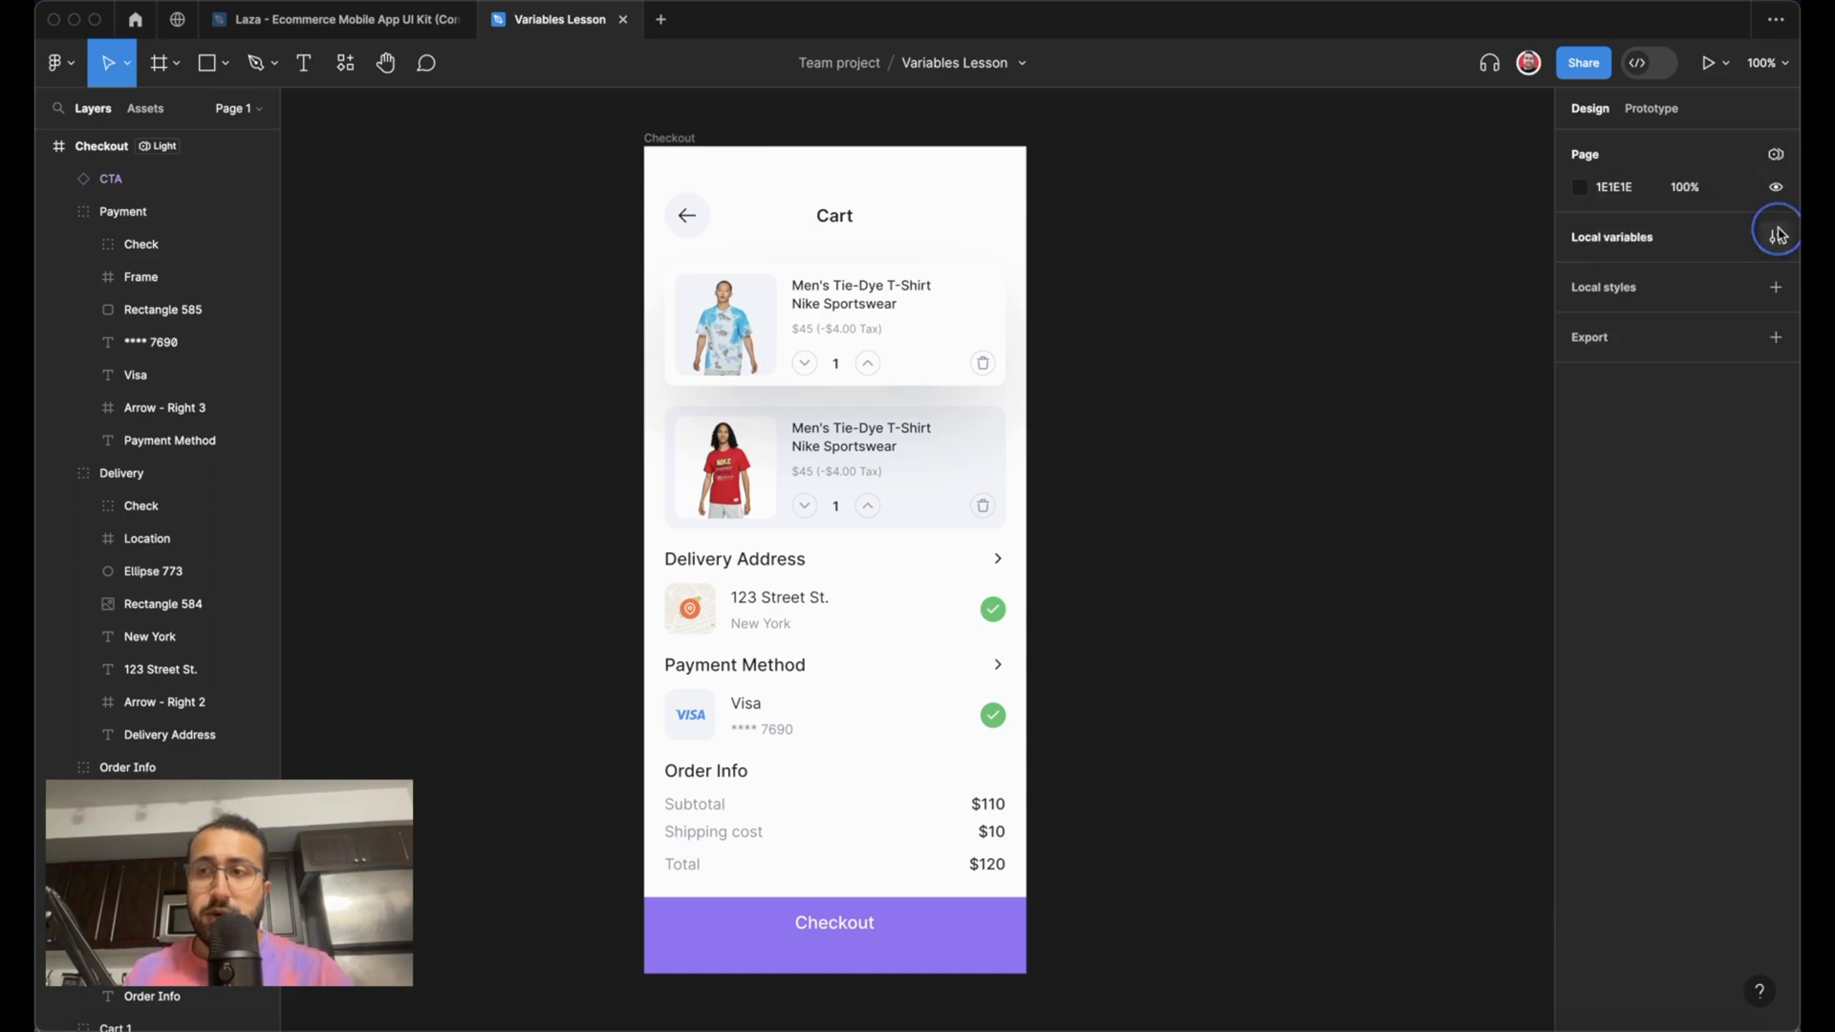
# - Add a secondary-text colour variable and rename the earlier variable to primary-text
pyautogui.click(982, 432)
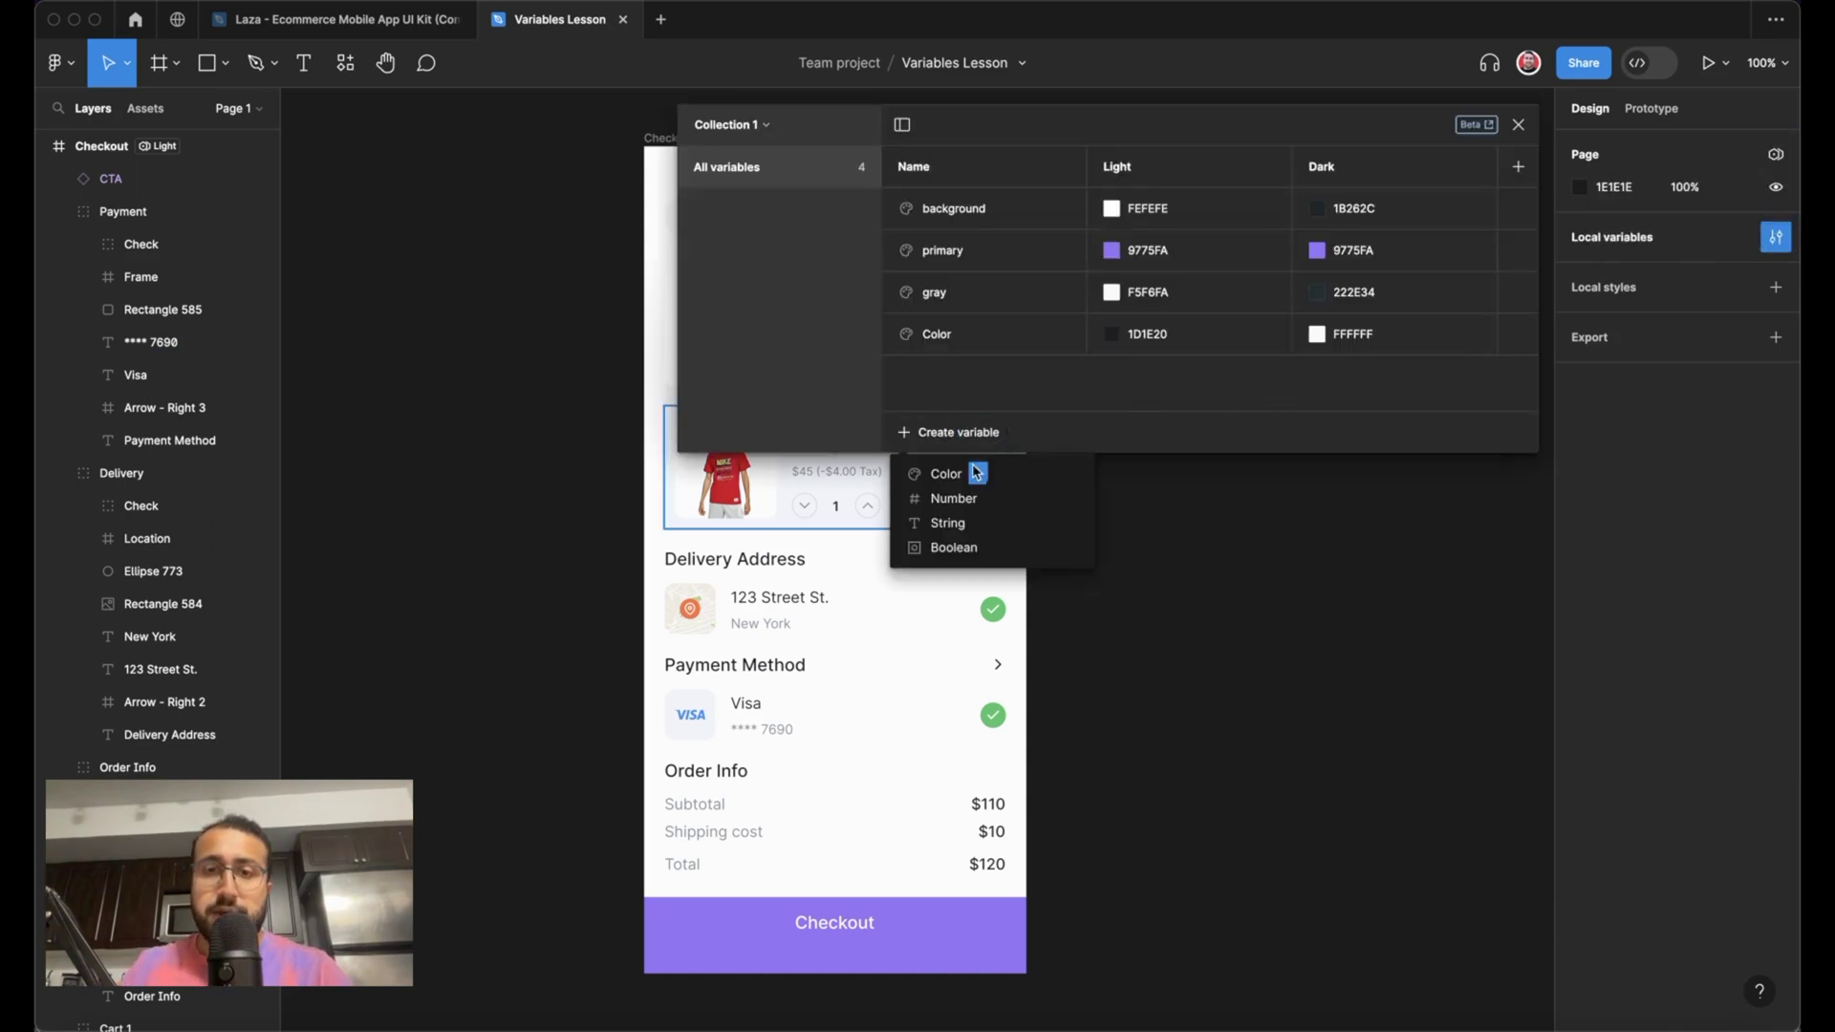
pyautogui.click(970, 475)
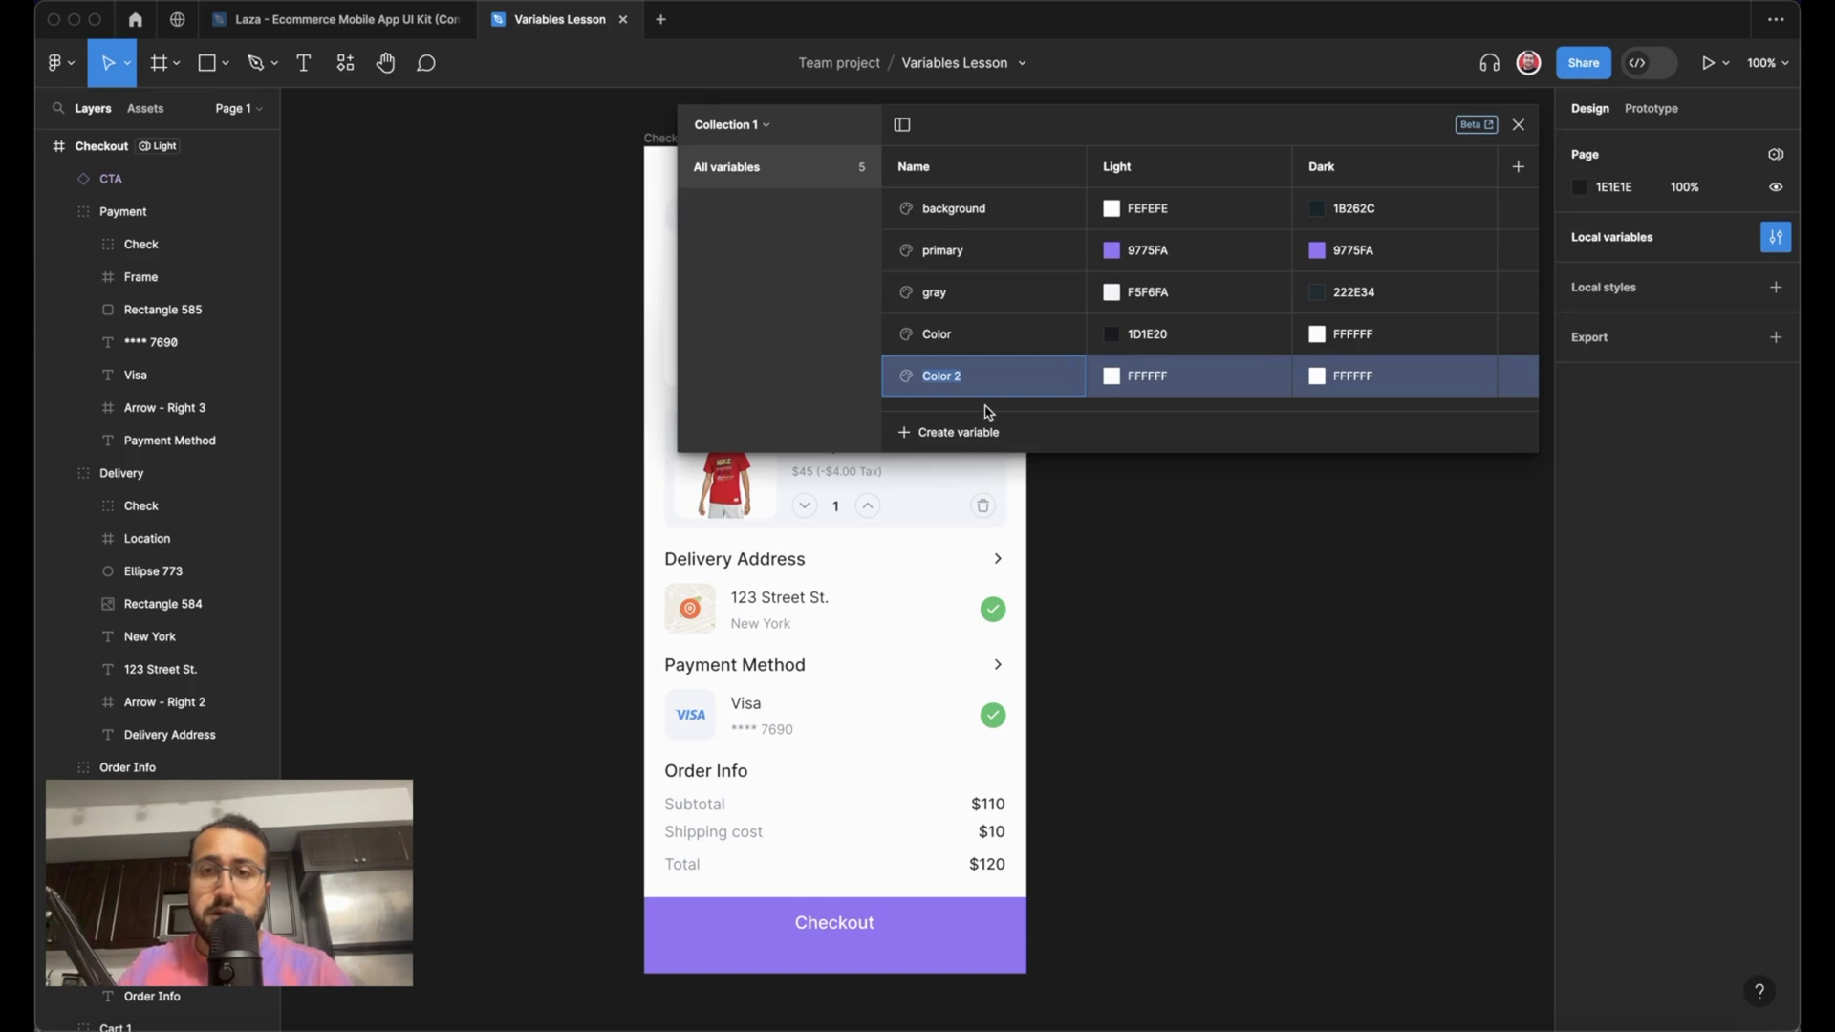
pyautogui.write('secondary-tex')
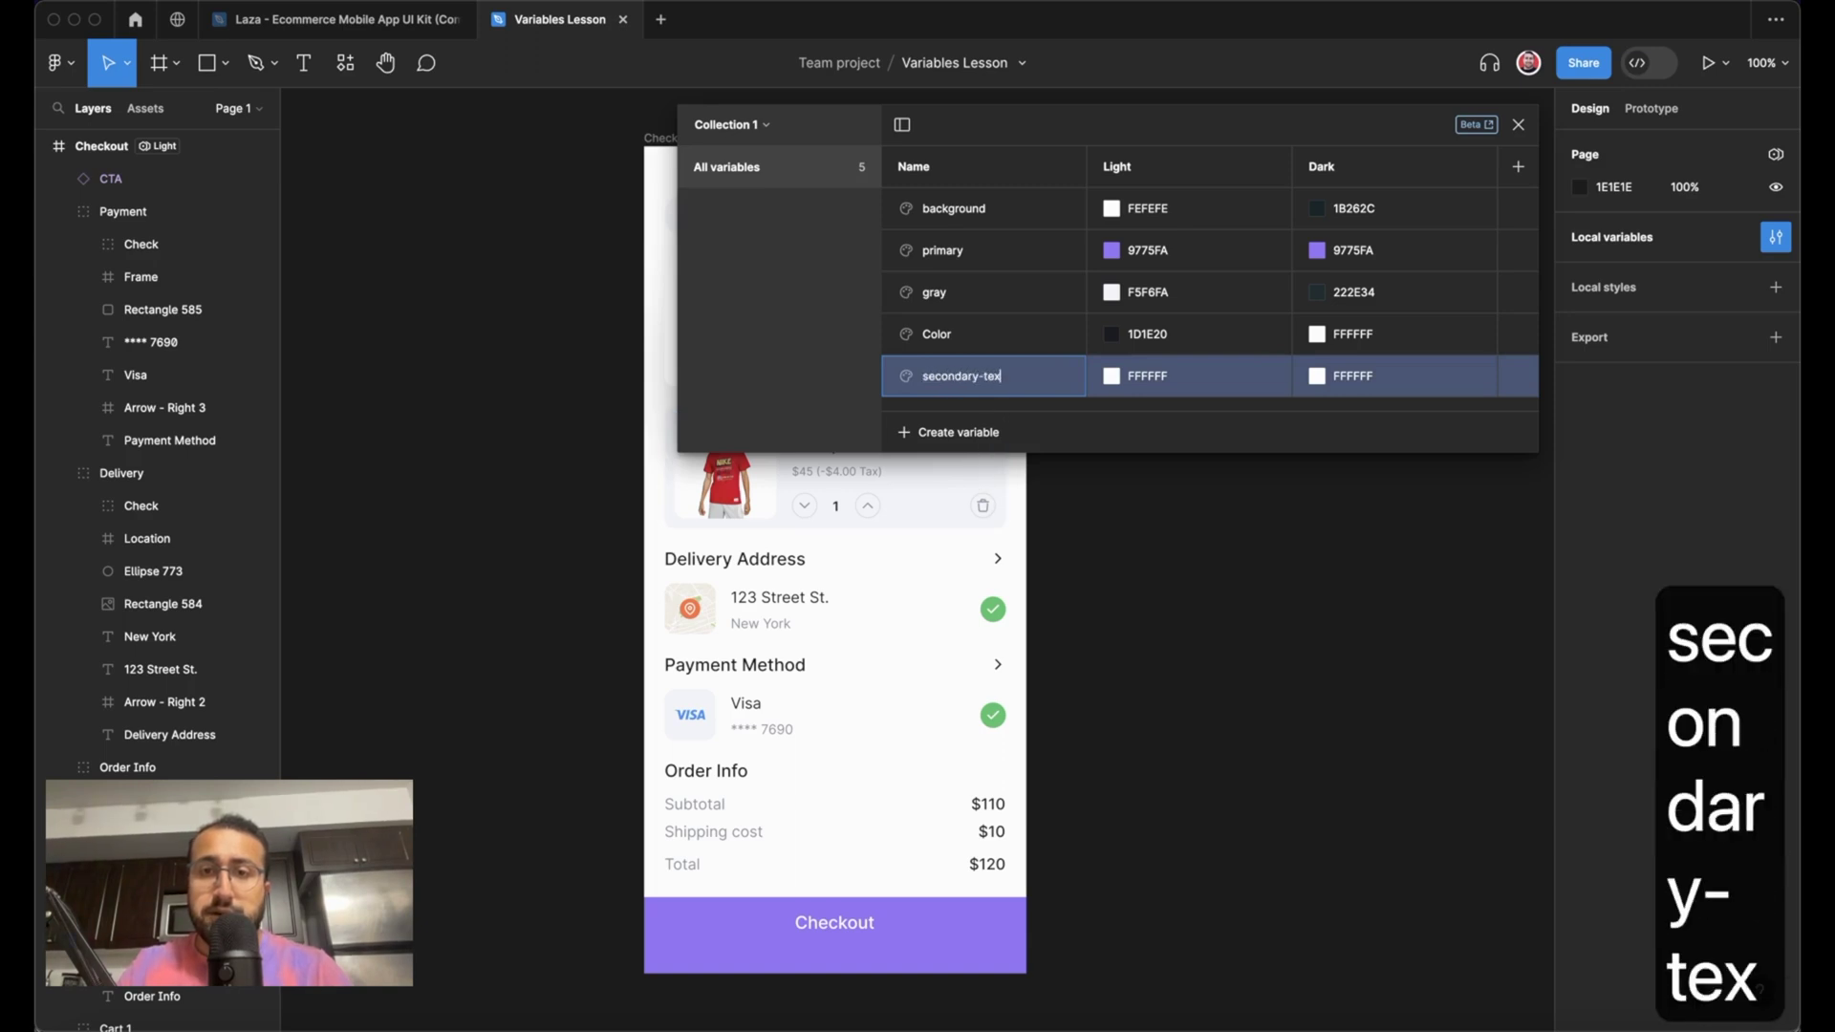
pyautogui.write('t')
pyautogui.press('Return')
pyautogui.doubleClick(936, 334)
pyautogui.write('prim')
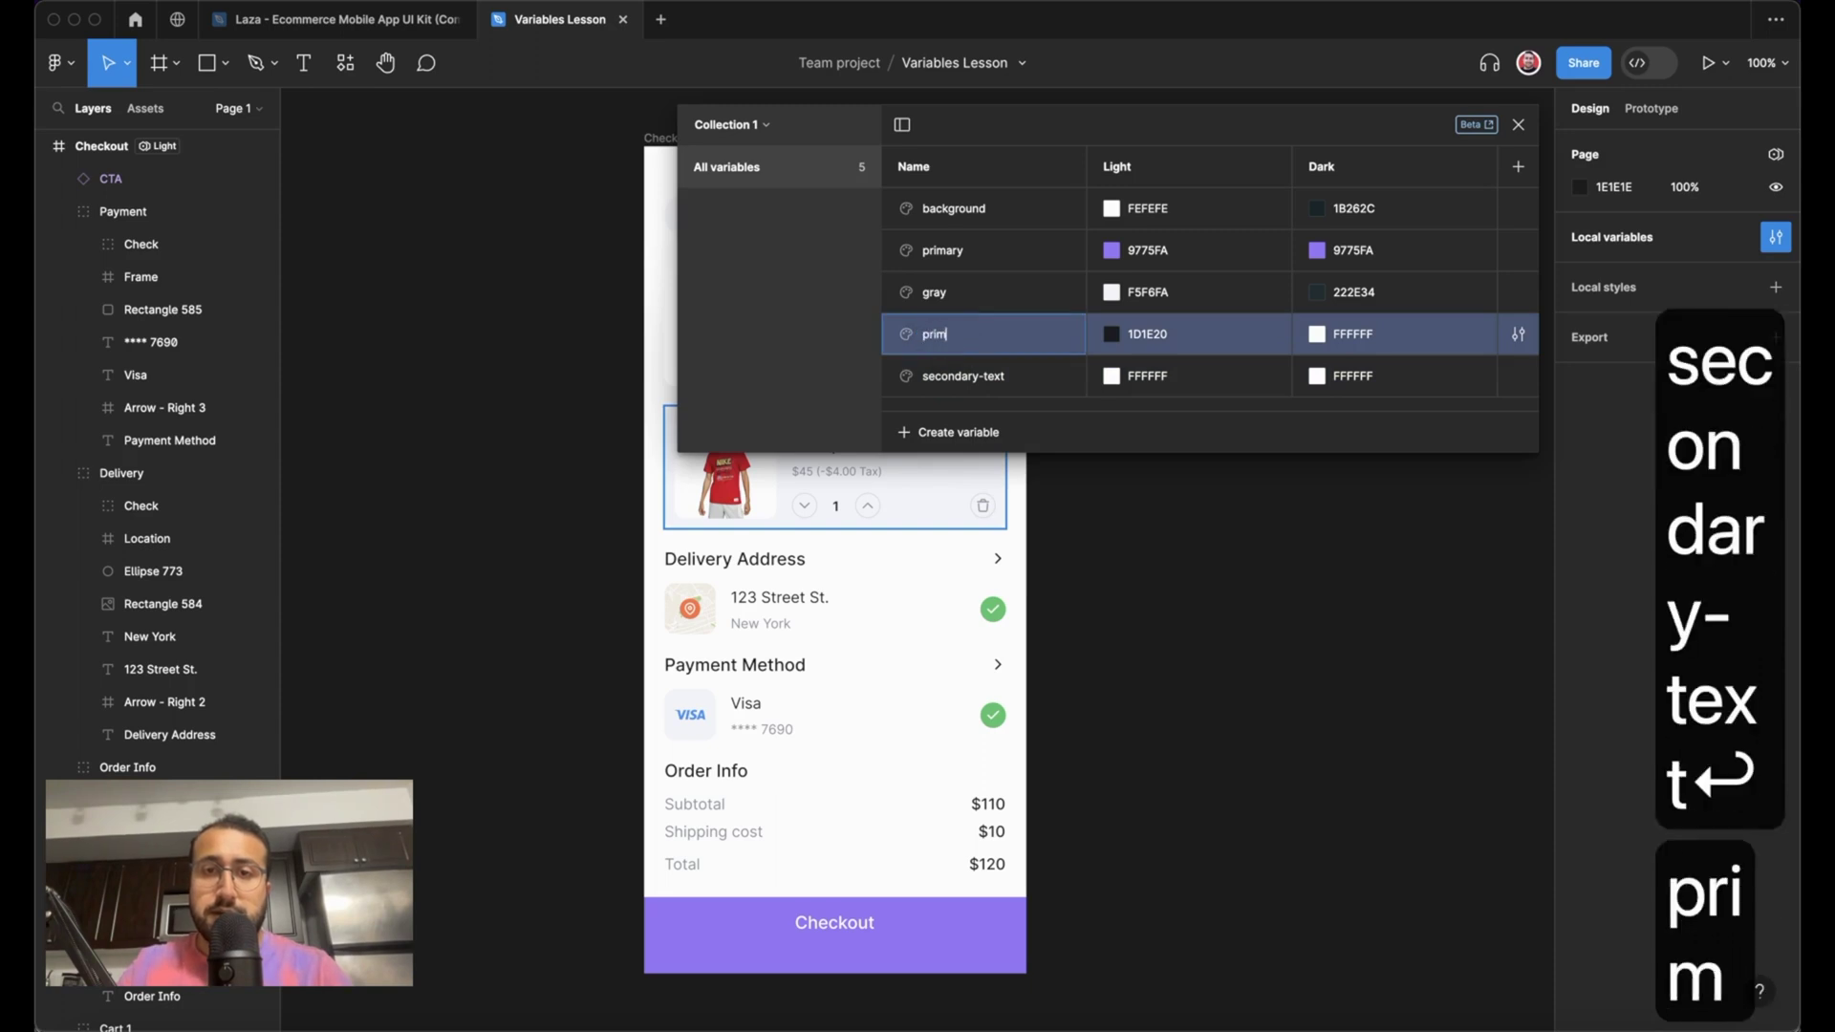
pyautogui.write('ary-text')
pyautogui.press('Return')
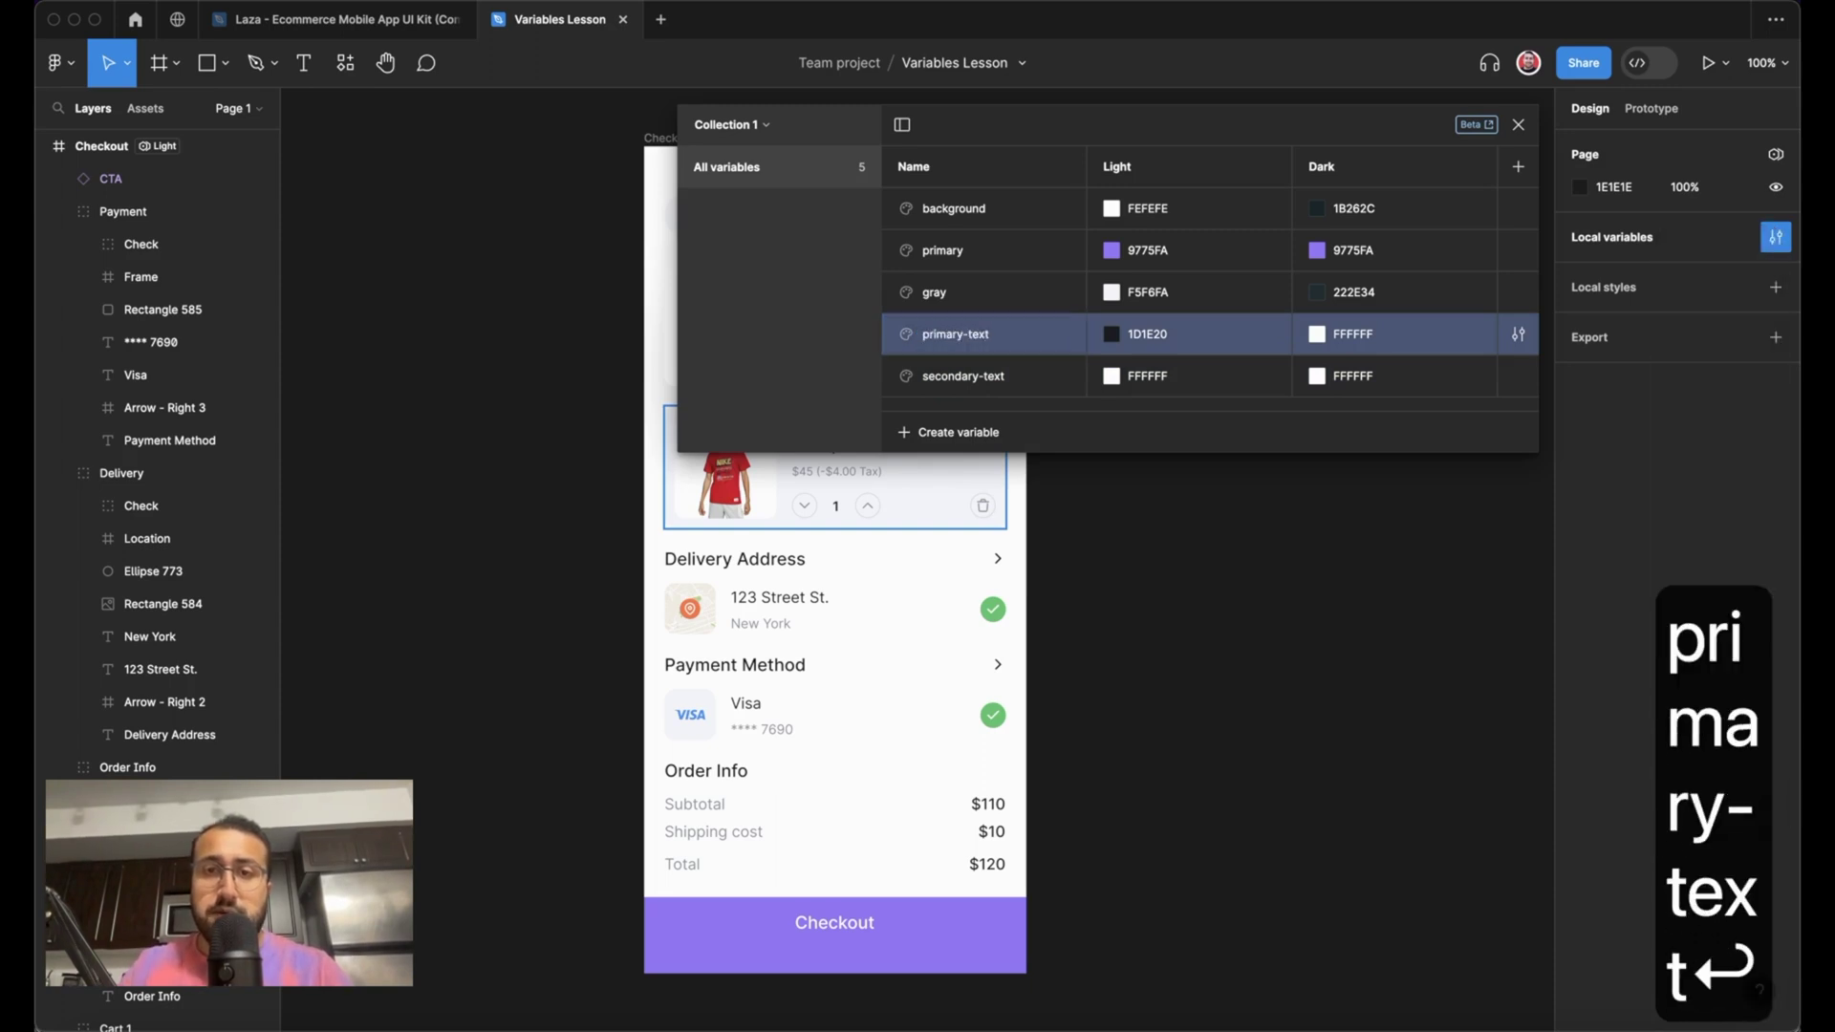
# - Set secondary-text to 8F959E in both Light and Dark modes
pyautogui.click(1146, 377)
pyautogui.write('8F959E')
pyautogui.press('Return')
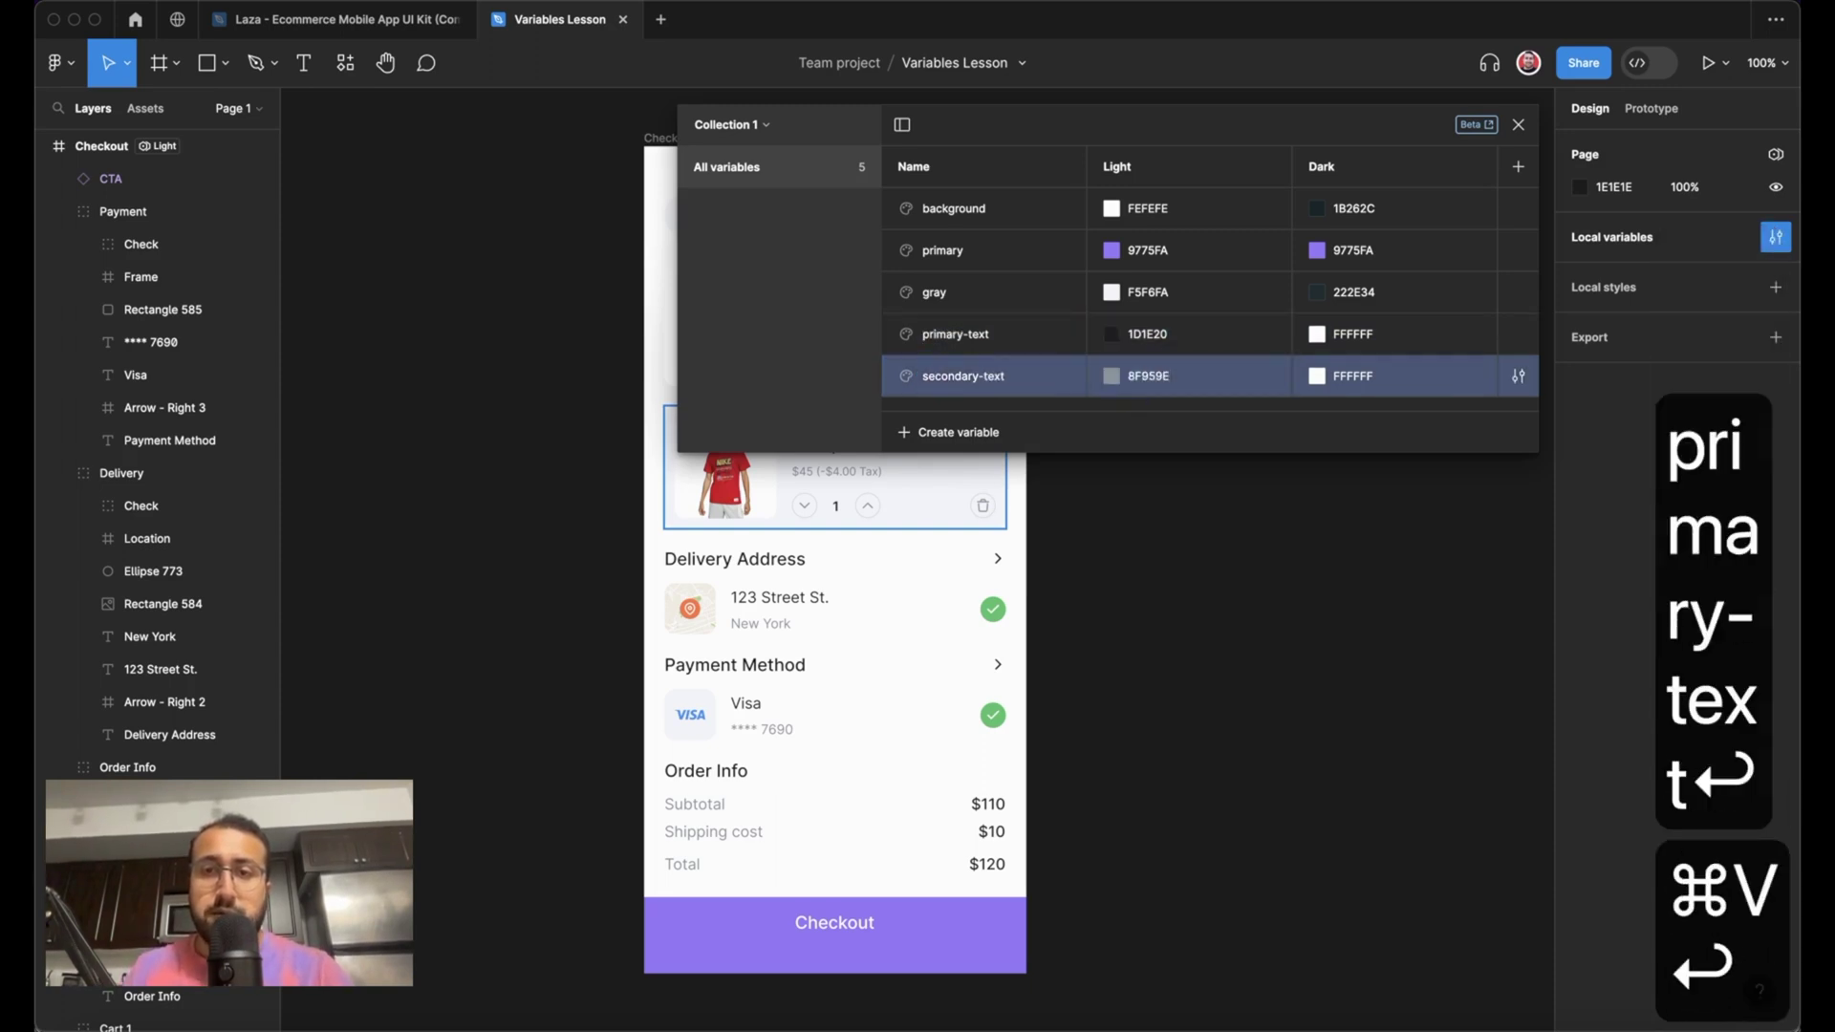
pyautogui.click(1352, 377)
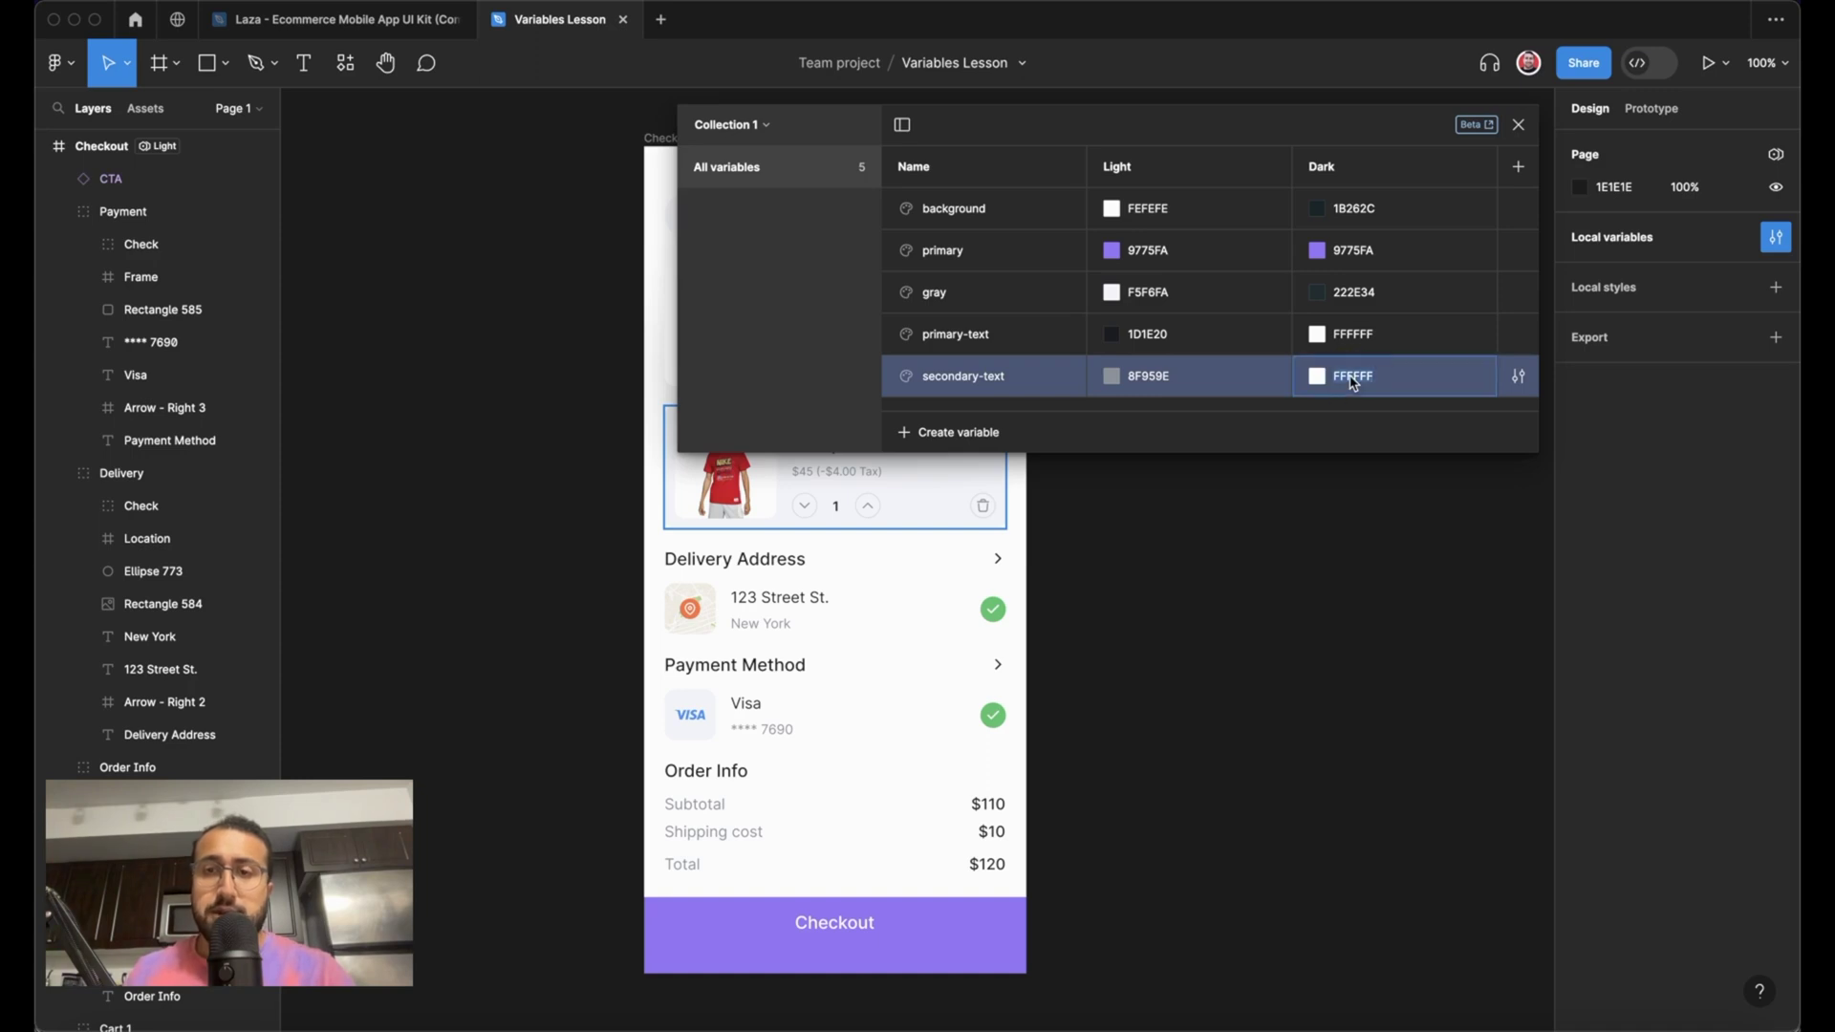
pyautogui.write('8F959E')
pyautogui.press('Return')
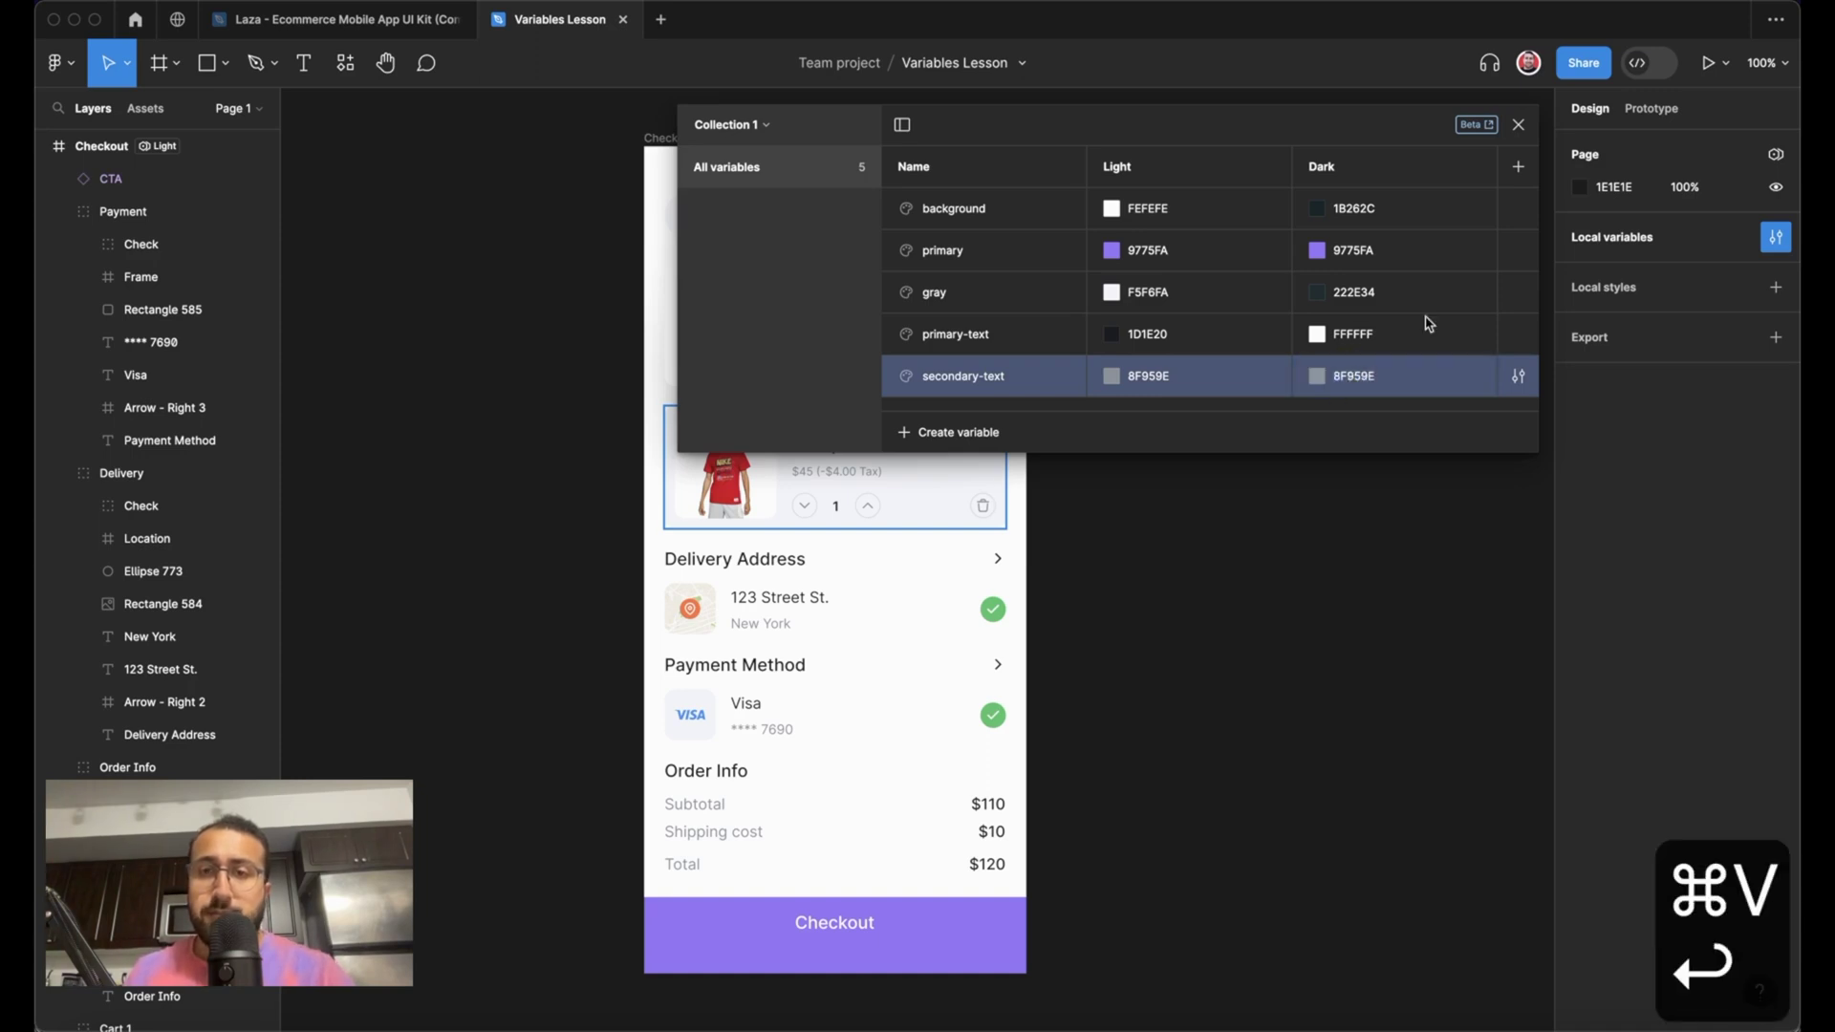
pyautogui.click(1519, 124)
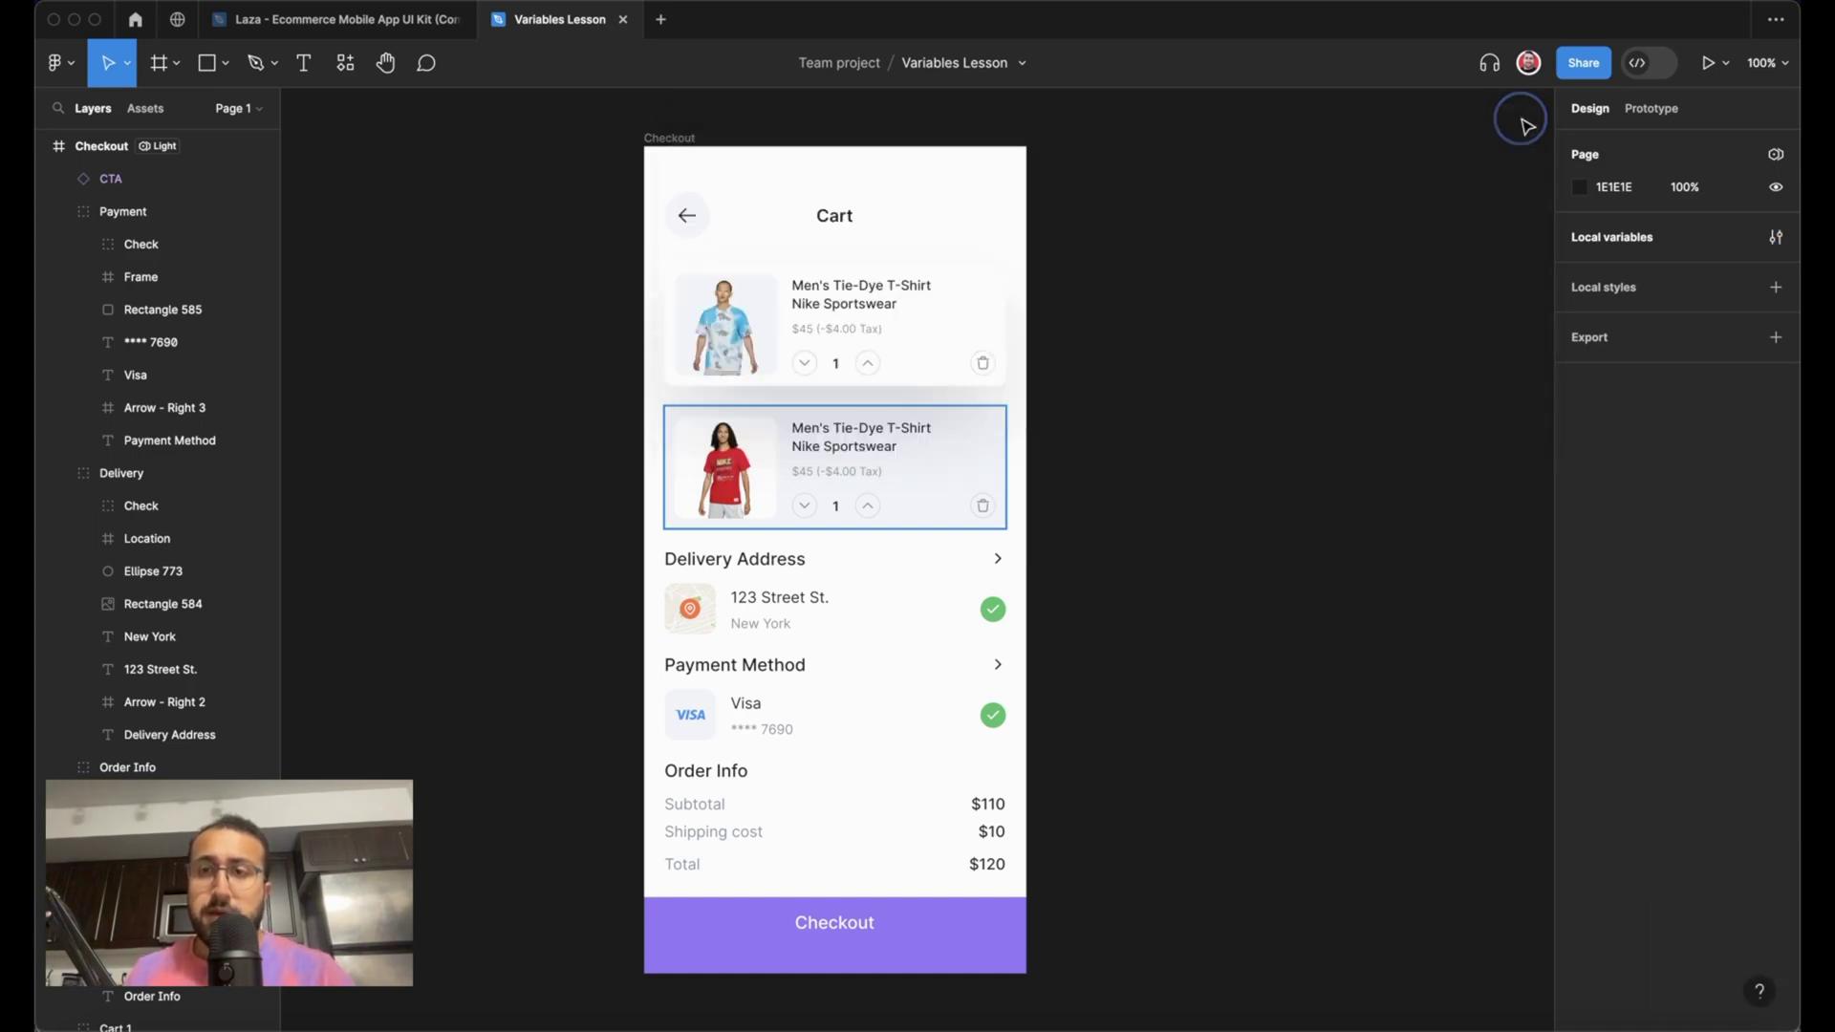
# - Apply primary-text to product names, section headings, address, Visa and the $110, $10, $120 prices
pyautogui.doubleClick(861, 307)
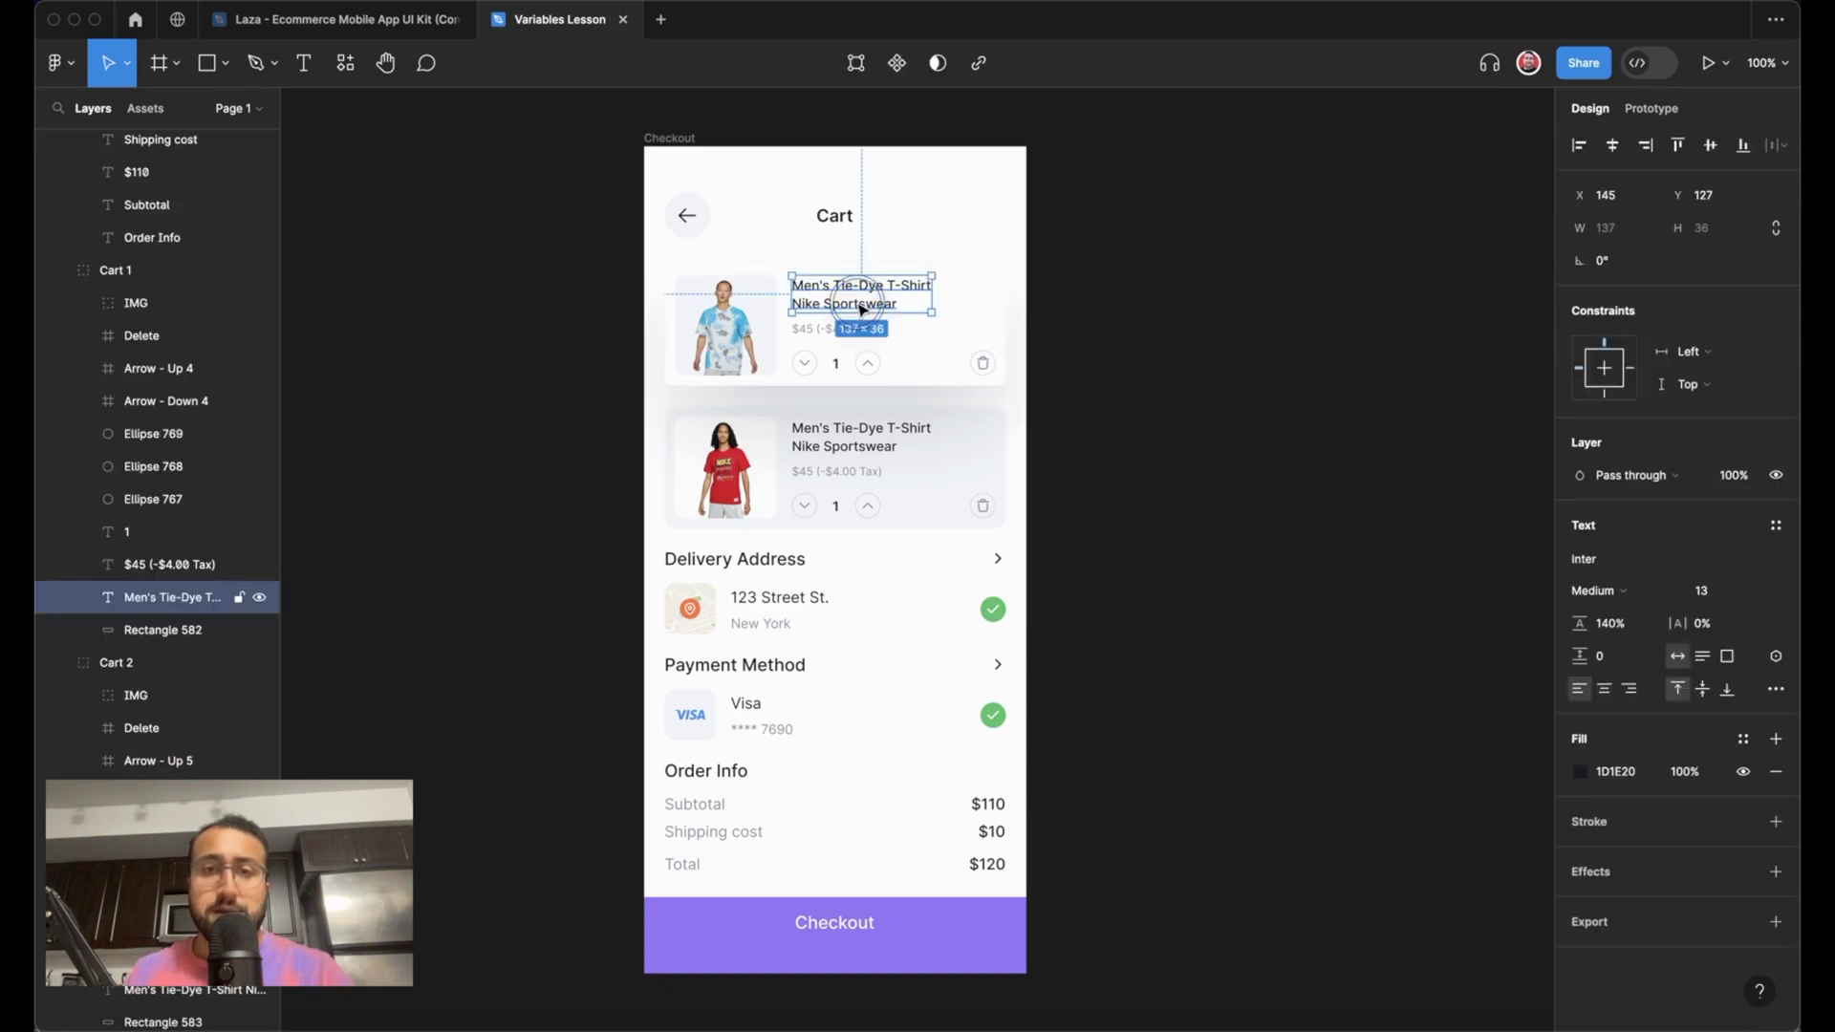
pyautogui.keyDown('shift'); pyautogui.click(839, 436); pyautogui.keyUp('shift')
pyautogui.keyDown('shift'); pyautogui.click(760, 562); pyautogui.keyUp('shift')
pyautogui.keyDown('shift'); pyautogui.click(769, 599); pyautogui.keyUp('shift')
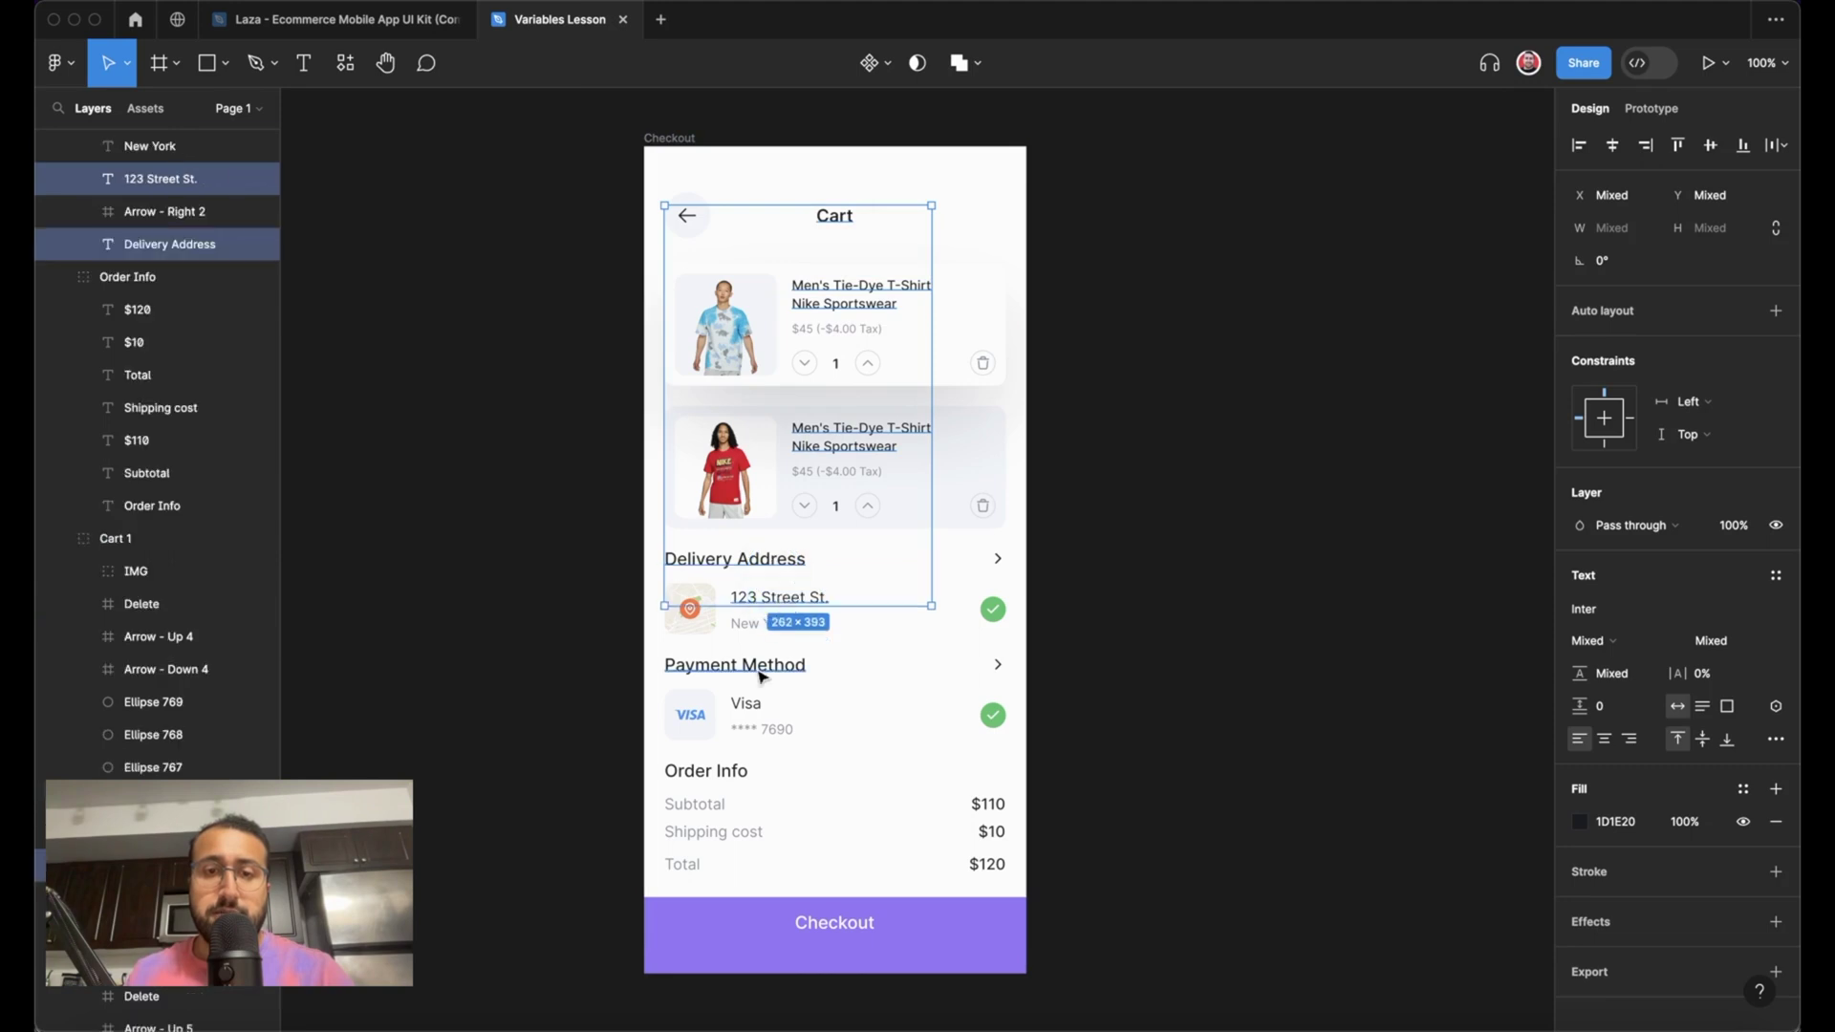
pyautogui.keyDown('shift'); pyautogui.click(755, 666); pyautogui.keyUp('shift')
pyautogui.keyDown('shift'); pyautogui.click(744, 707); pyautogui.keyUp('shift')
pyautogui.keyDown('shift'); pyautogui.click(706, 770); pyautogui.keyUp('shift')
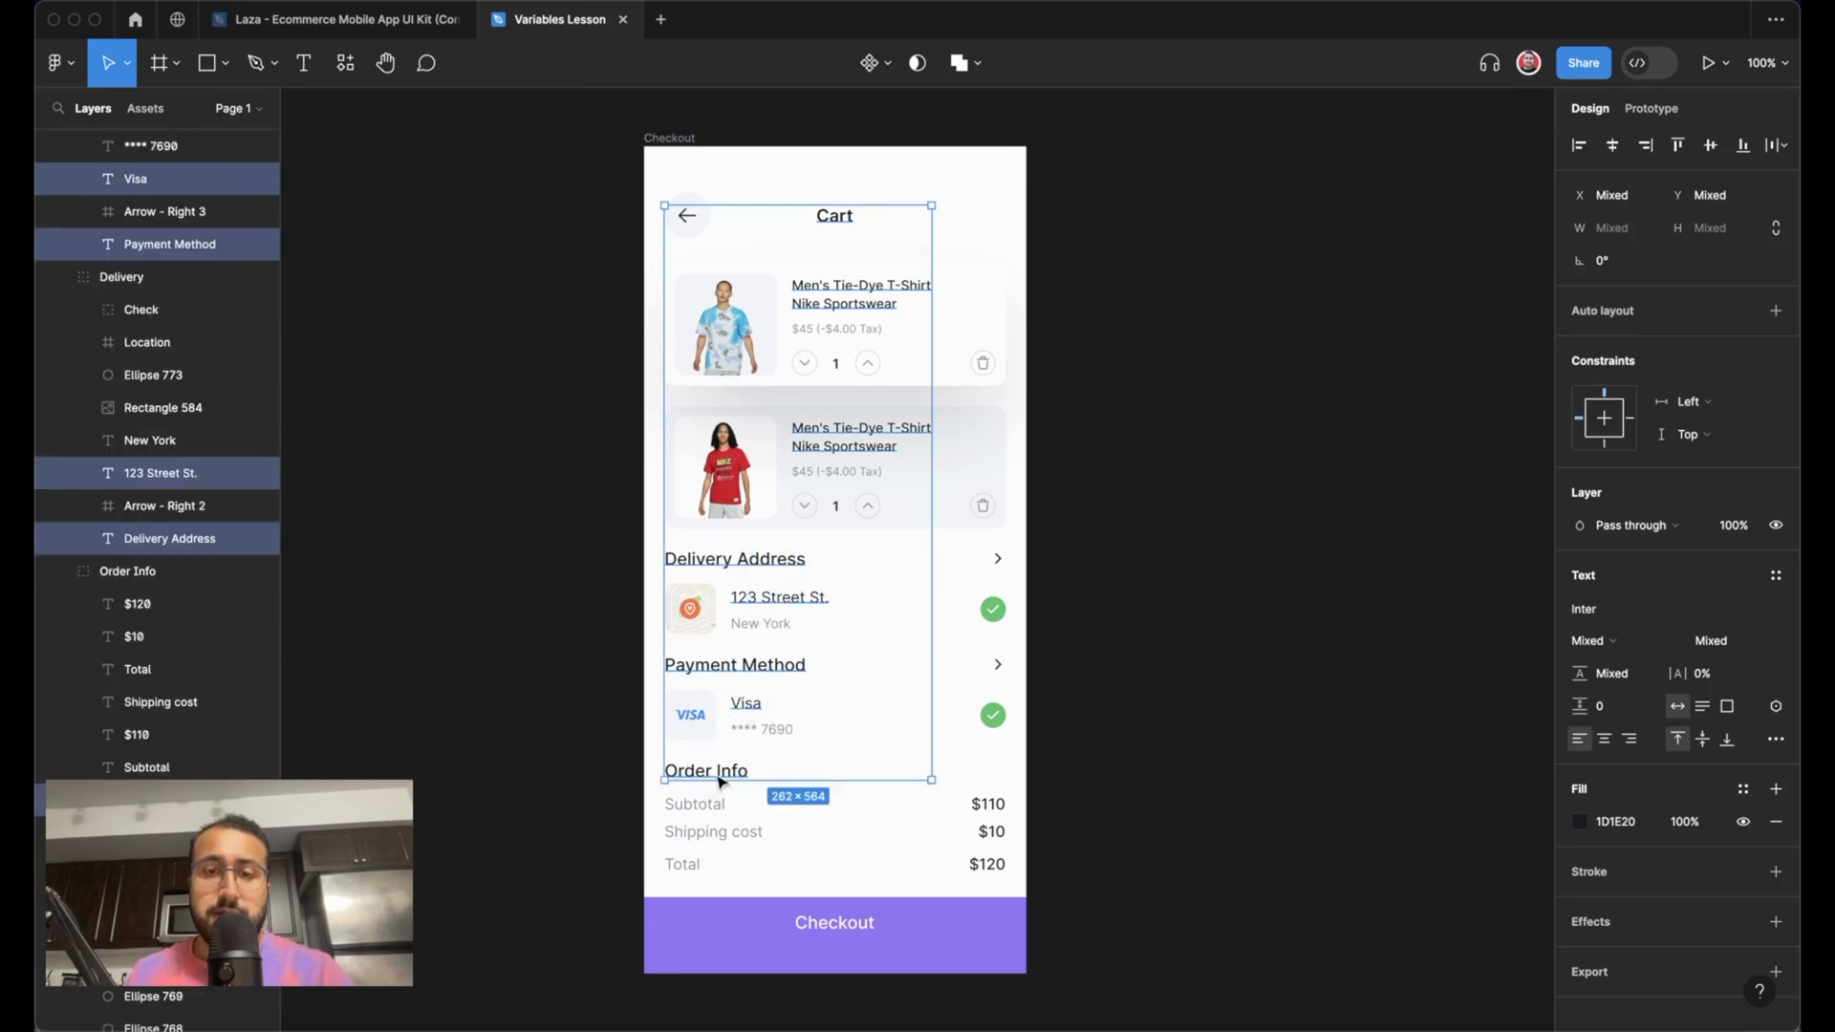
pyautogui.keyDown('shift'); pyautogui.click(988, 804); pyautogui.keyUp('shift')
pyautogui.keyDown('shift'); pyautogui.click(991, 832); pyautogui.keyUp('shift')
pyautogui.keyDown('shift'); pyautogui.click(988, 865); pyautogui.keyUp('shift')
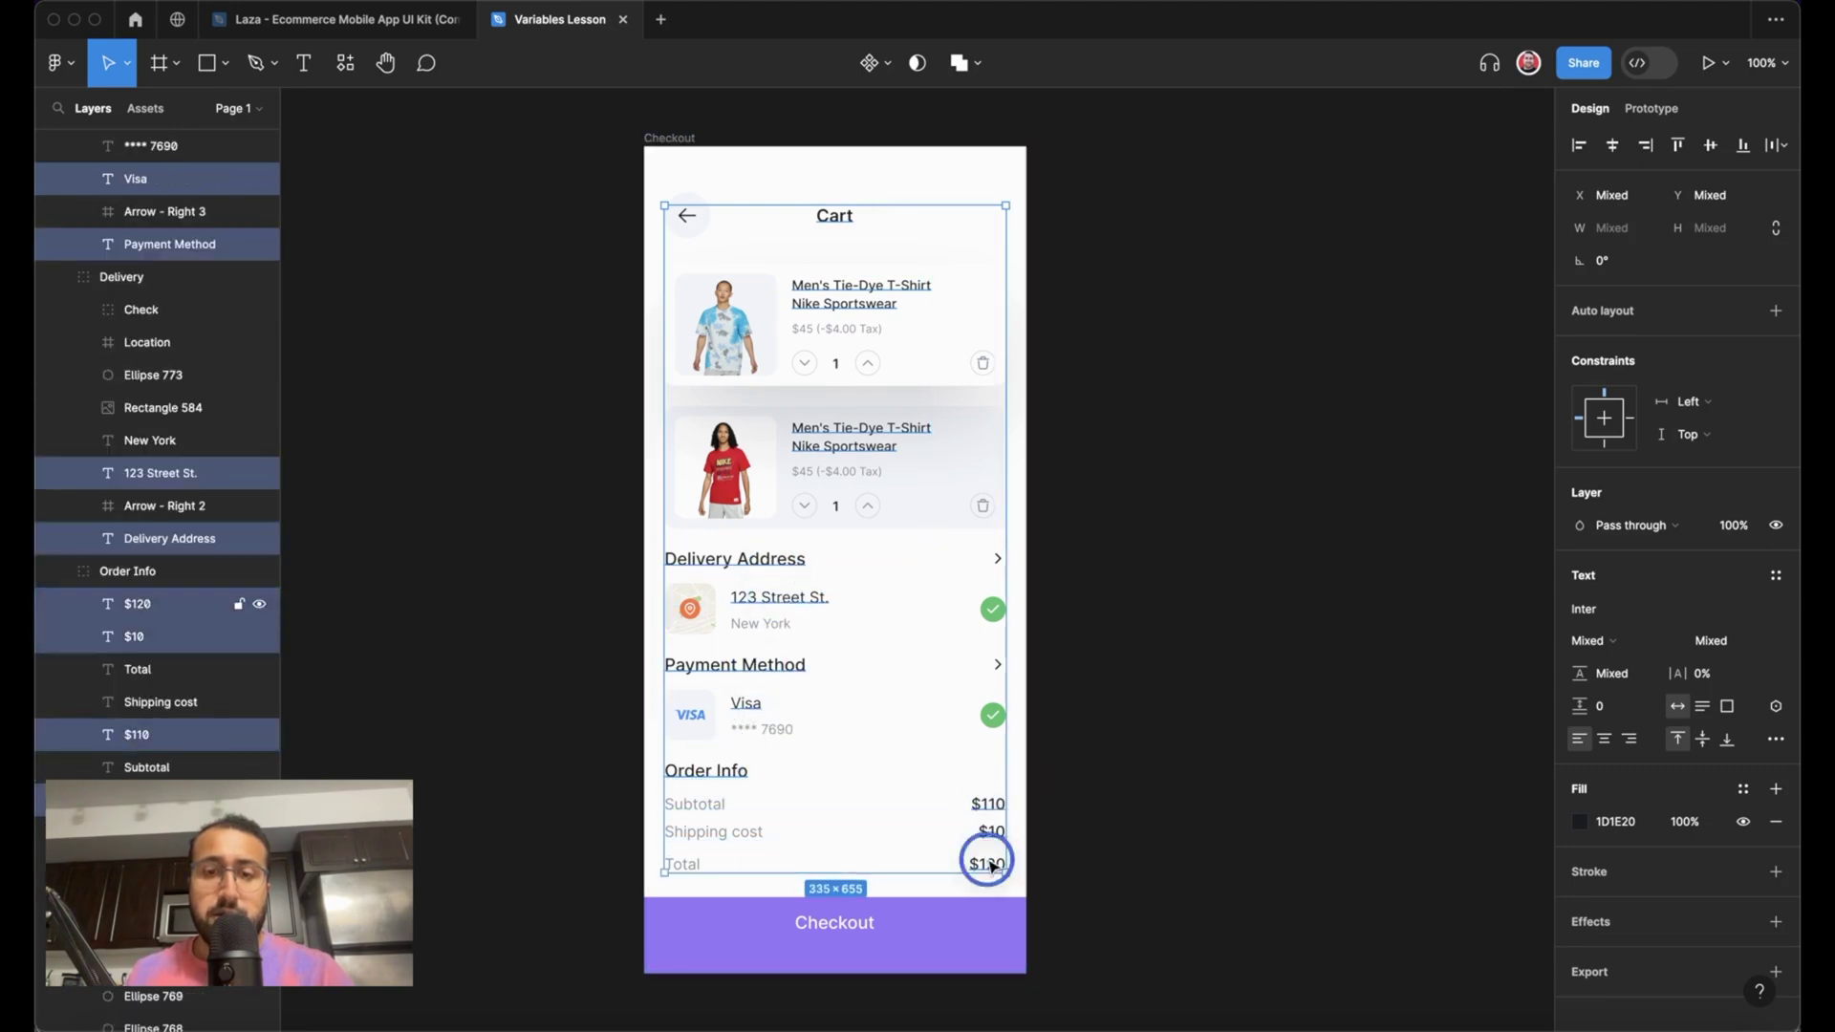
pyautogui.click(1743, 792)
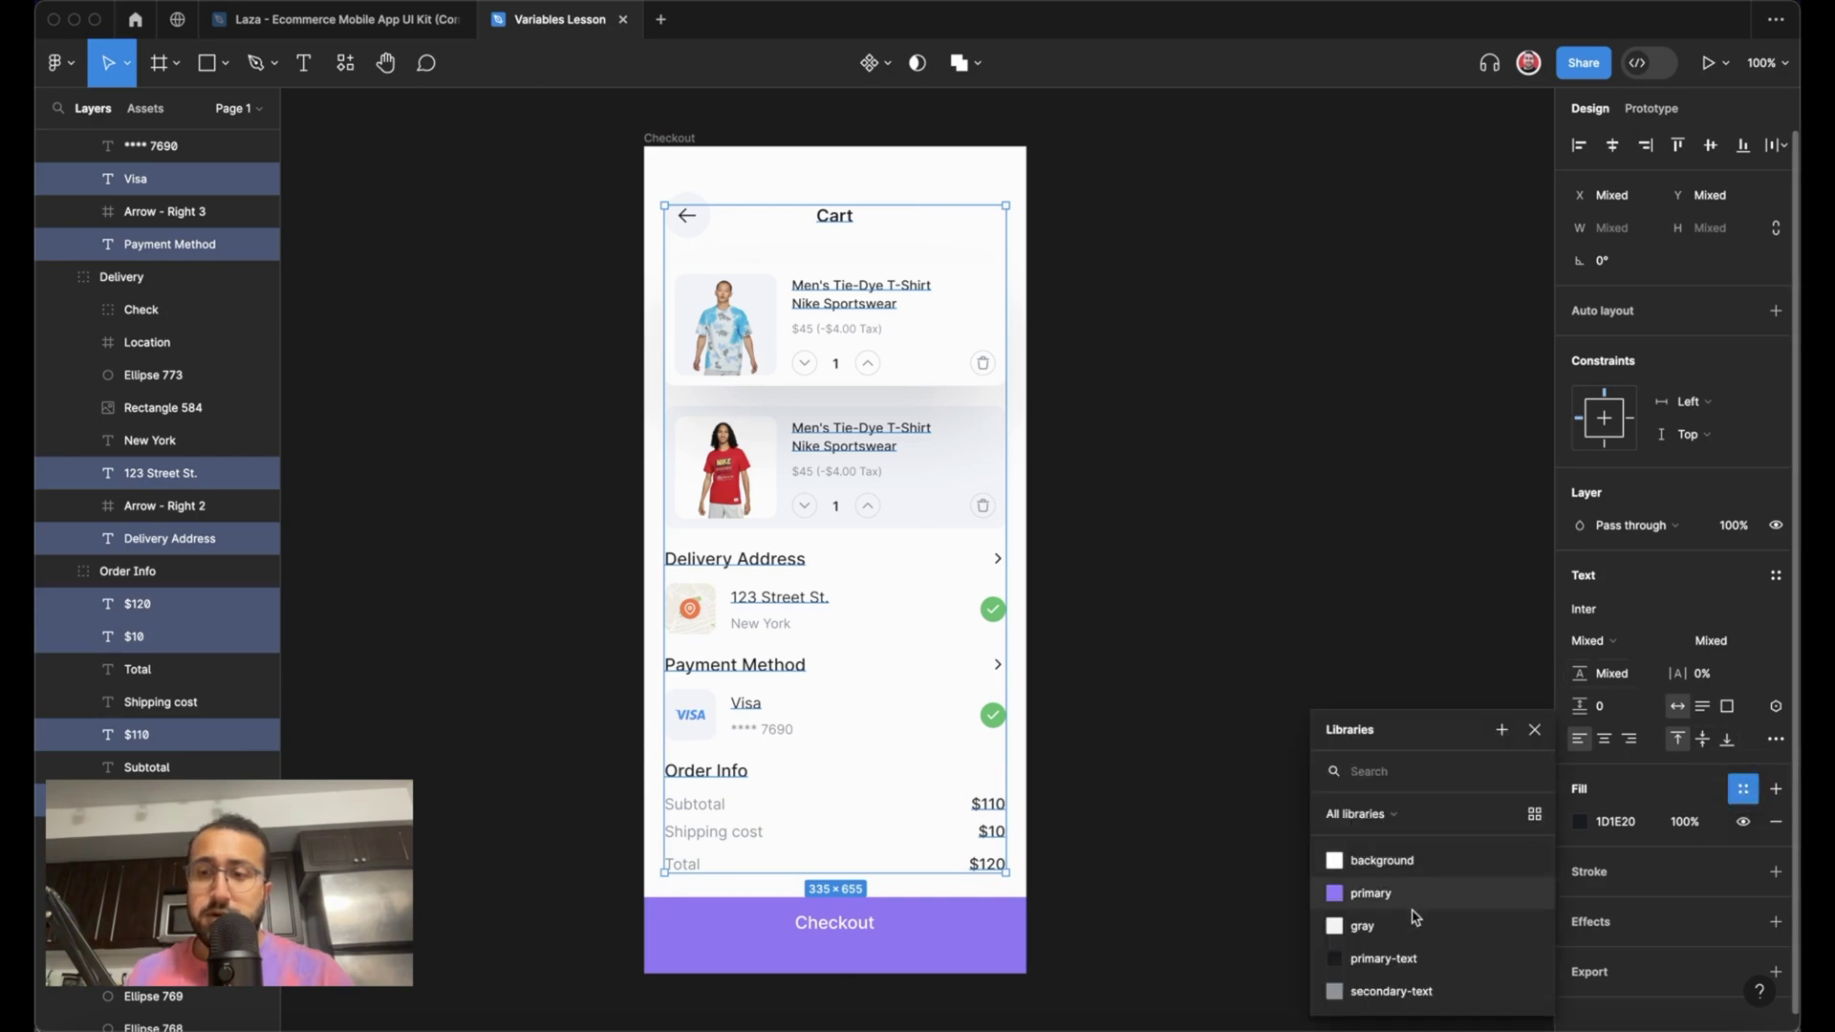
pyautogui.click(1405, 960)
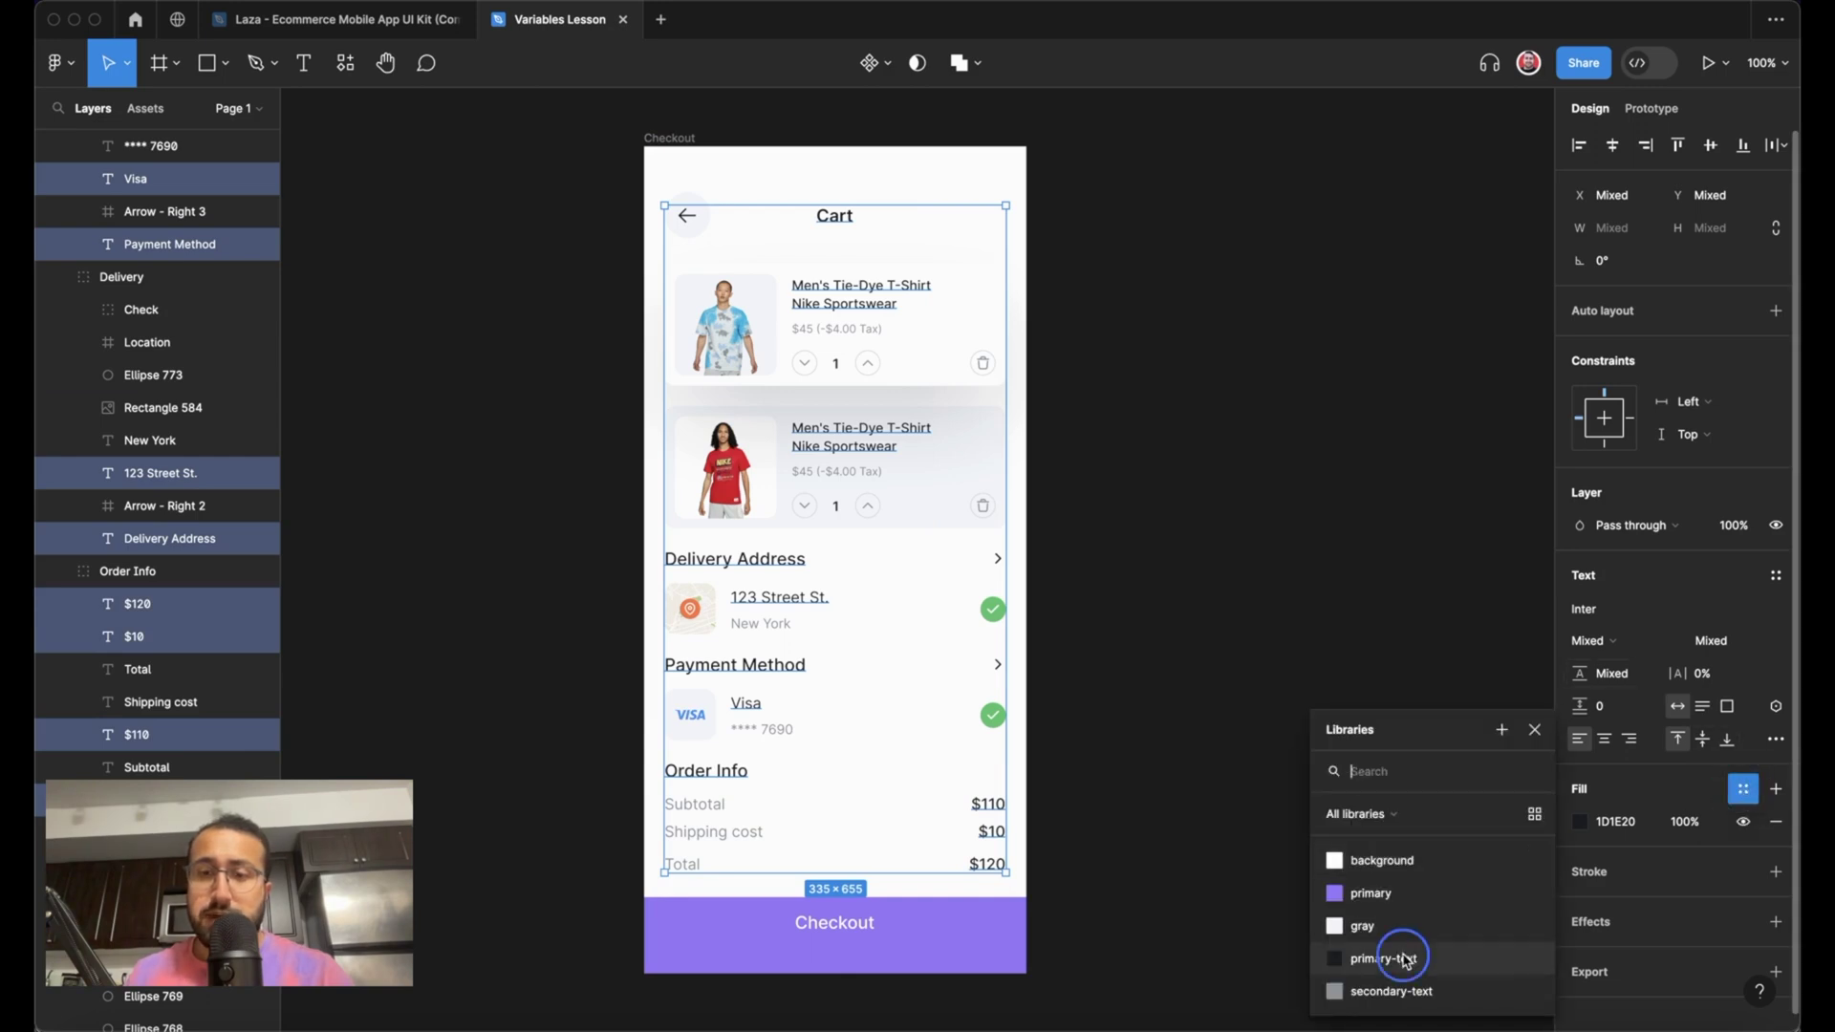
# - Apply secondary-text to the Total, Shipping and Subtotal labels, card number, New York and tax lines
pyautogui.click(690, 863)
pyautogui.keyDown('shift'); pyautogui.click(696, 832); pyautogui.keyUp('shift')
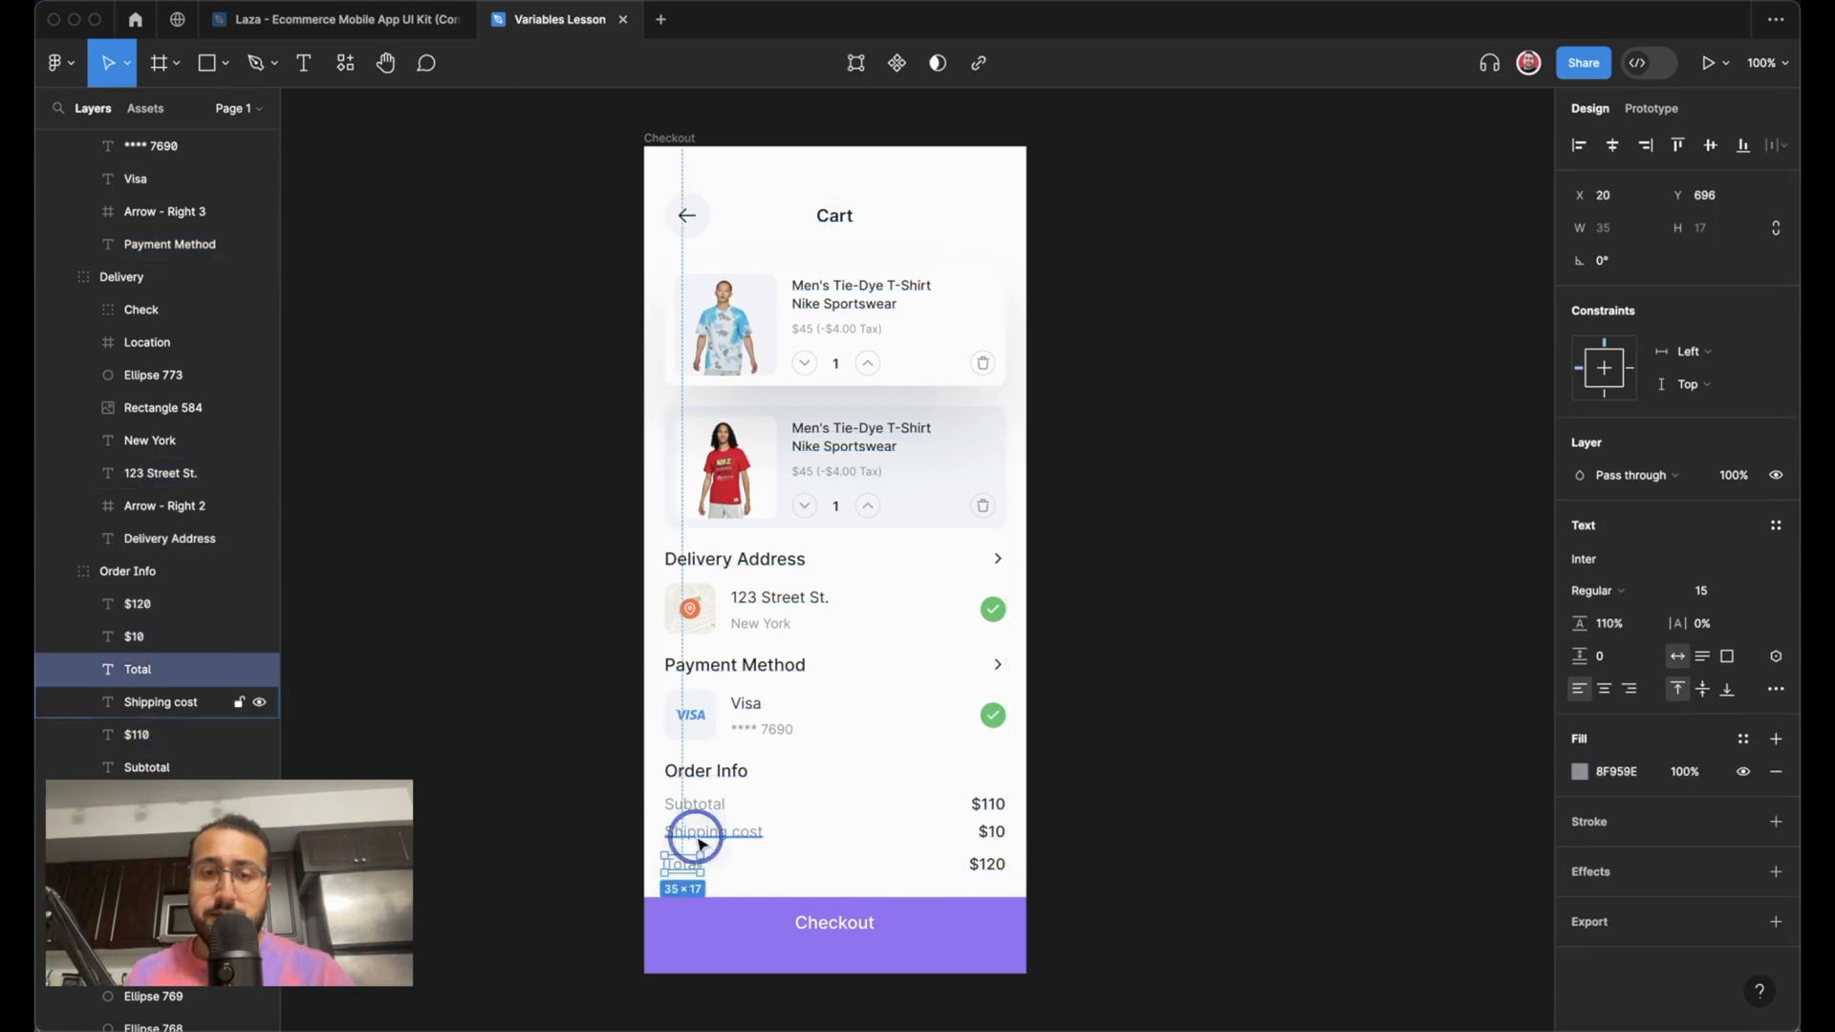
pyautogui.keyDown('shift'); pyautogui.click(697, 806); pyautogui.keyUp('shift')
pyautogui.keyDown('shift'); pyautogui.click(762, 729); pyautogui.keyUp('shift')
pyautogui.keyDown('shift'); pyautogui.click(761, 623); pyautogui.keyUp('shift')
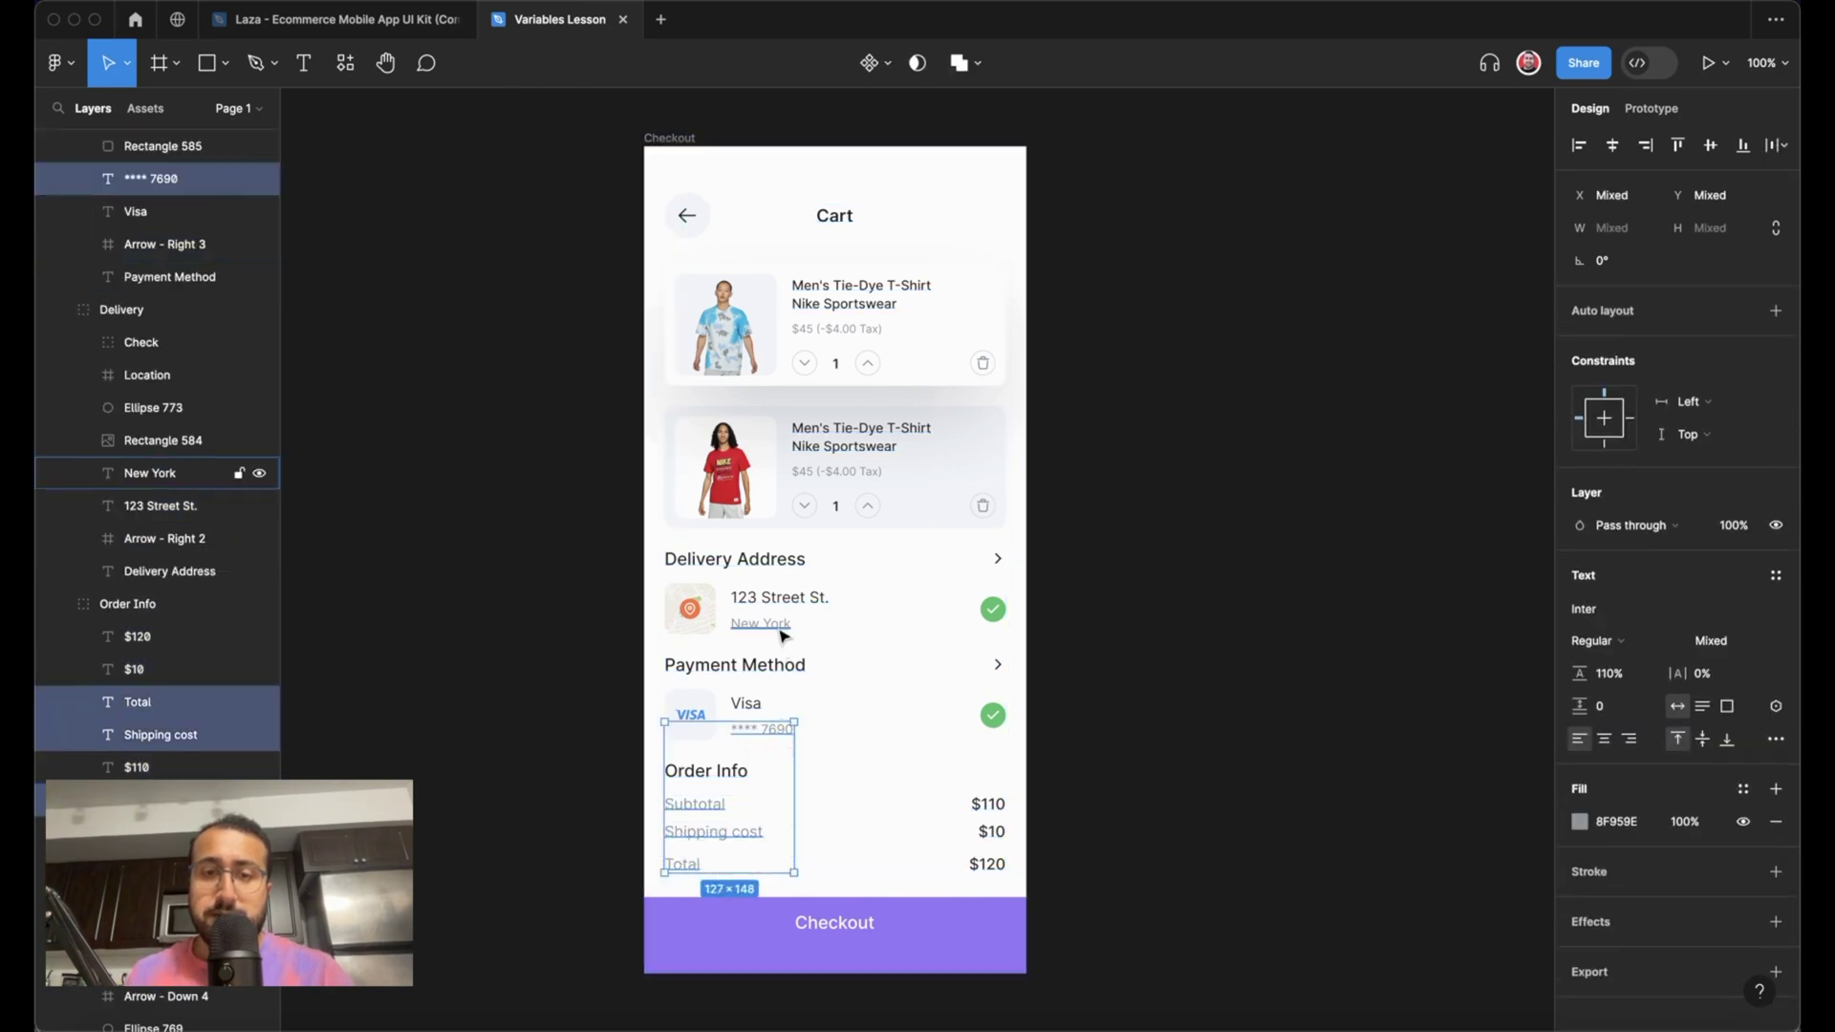
pyautogui.keyDown('shift'); pyautogui.click(837, 471); pyautogui.keyUp('shift')
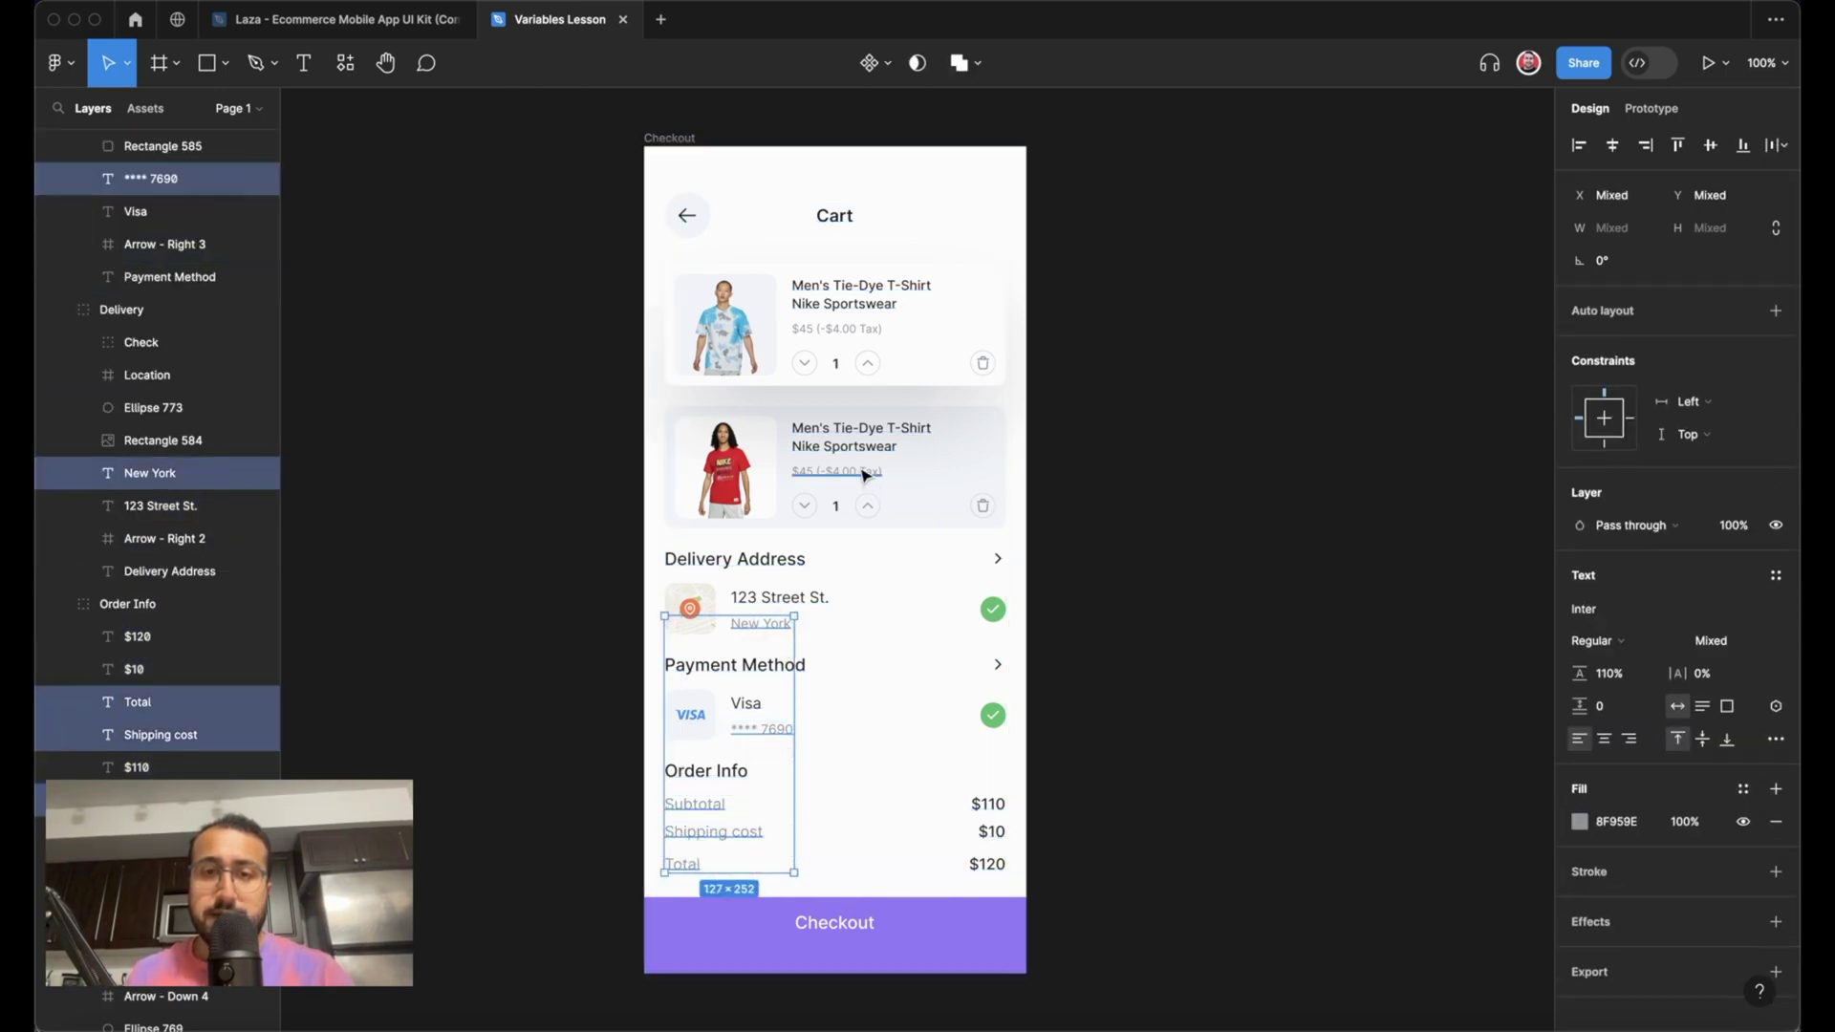
pyautogui.keyDown('shift'); pyautogui.click(843, 330); pyautogui.keyUp('shift')
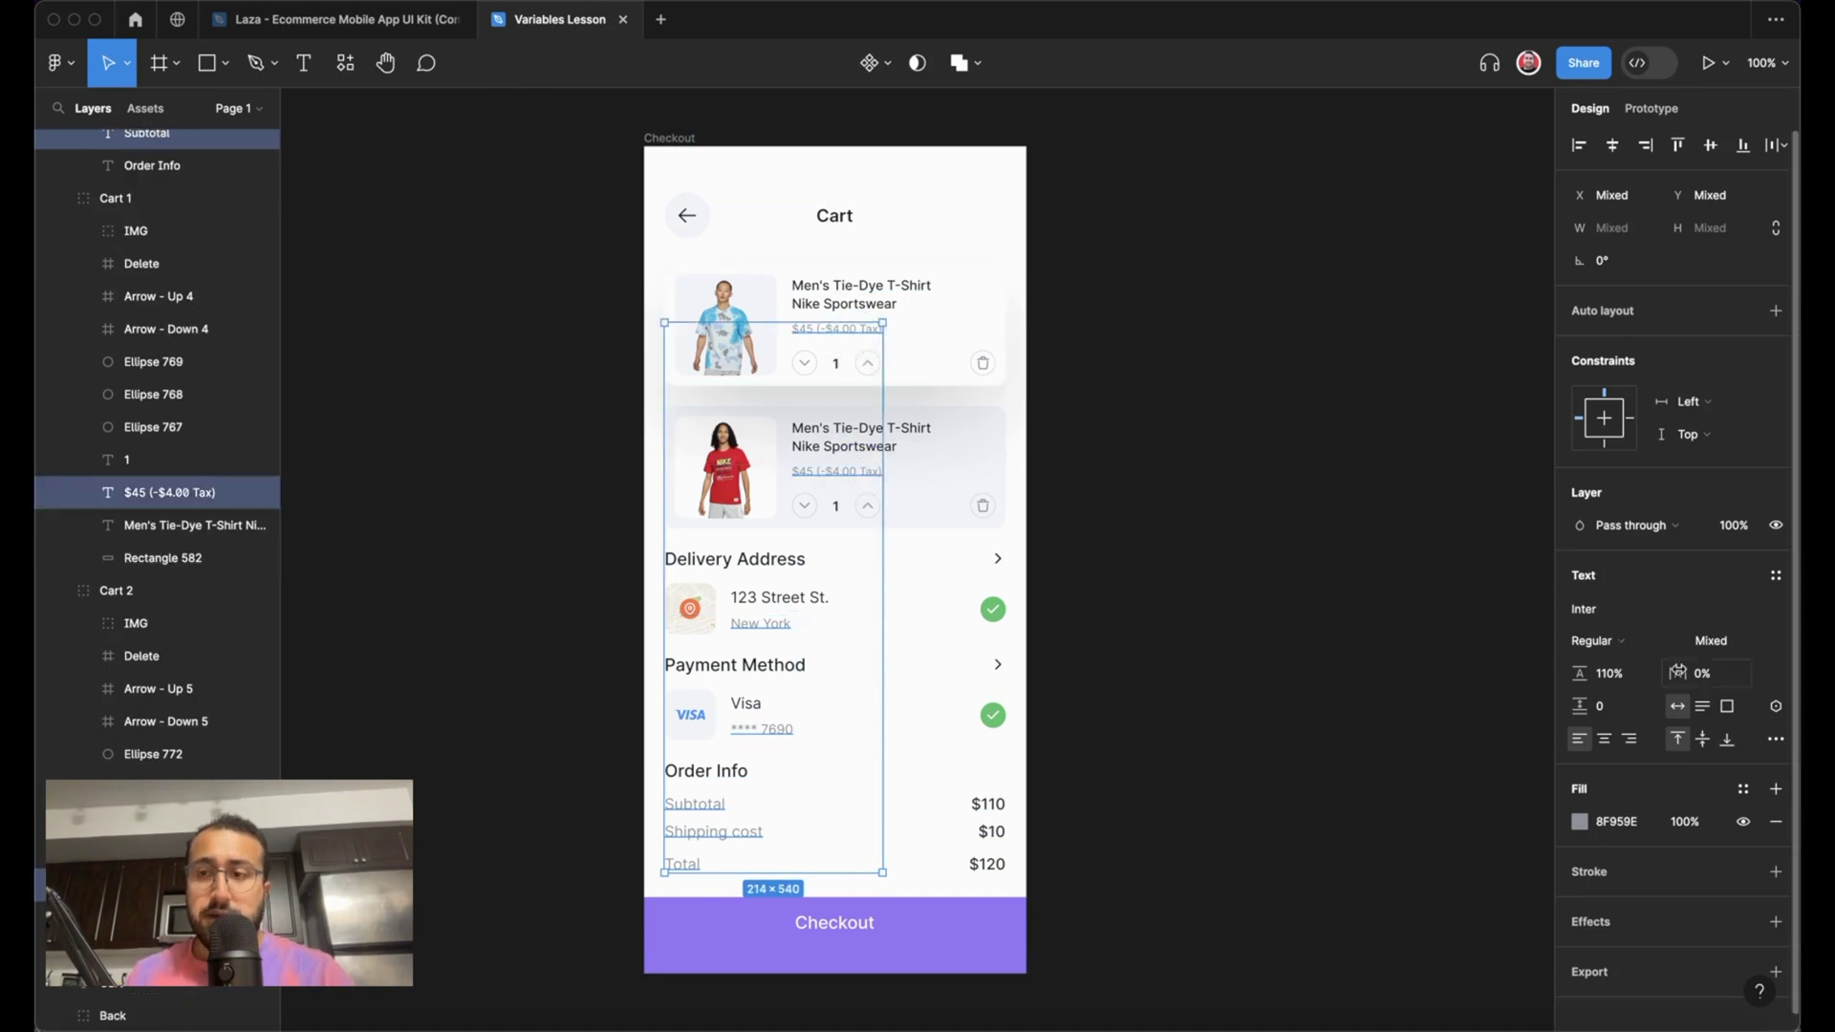
pyautogui.click(1743, 789)
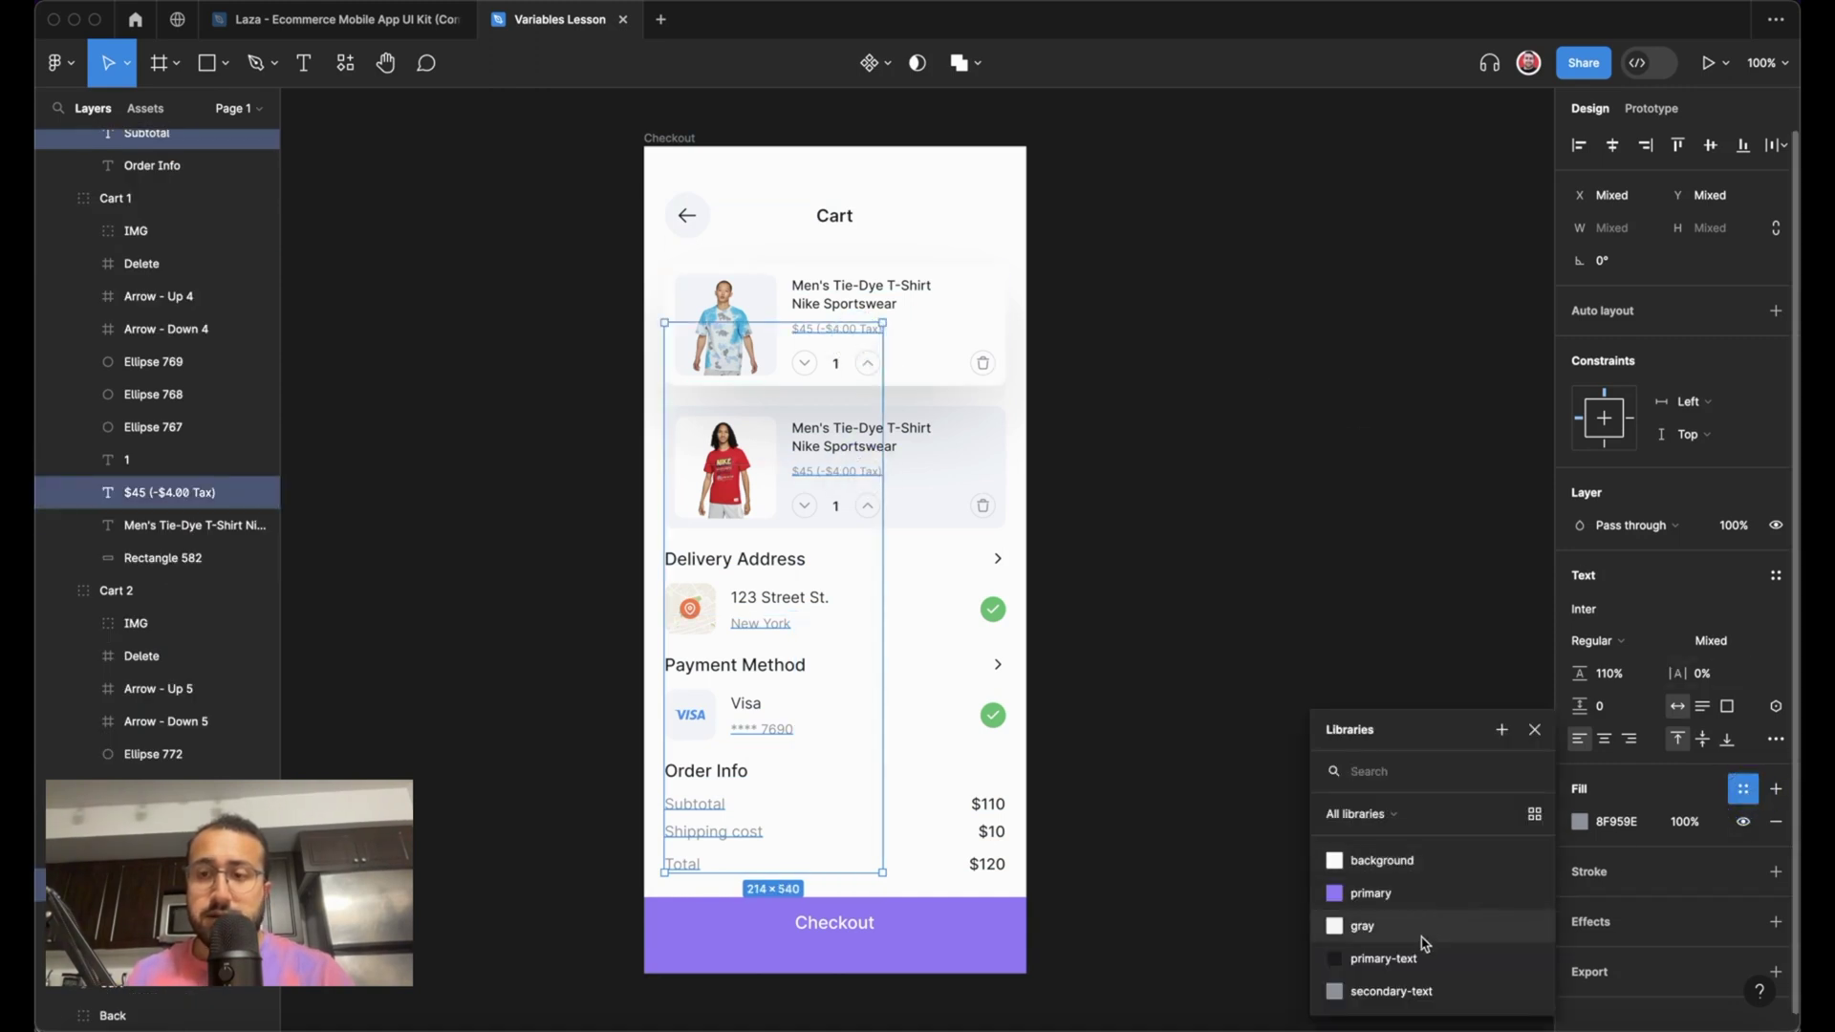
pyautogui.click(1402, 989)
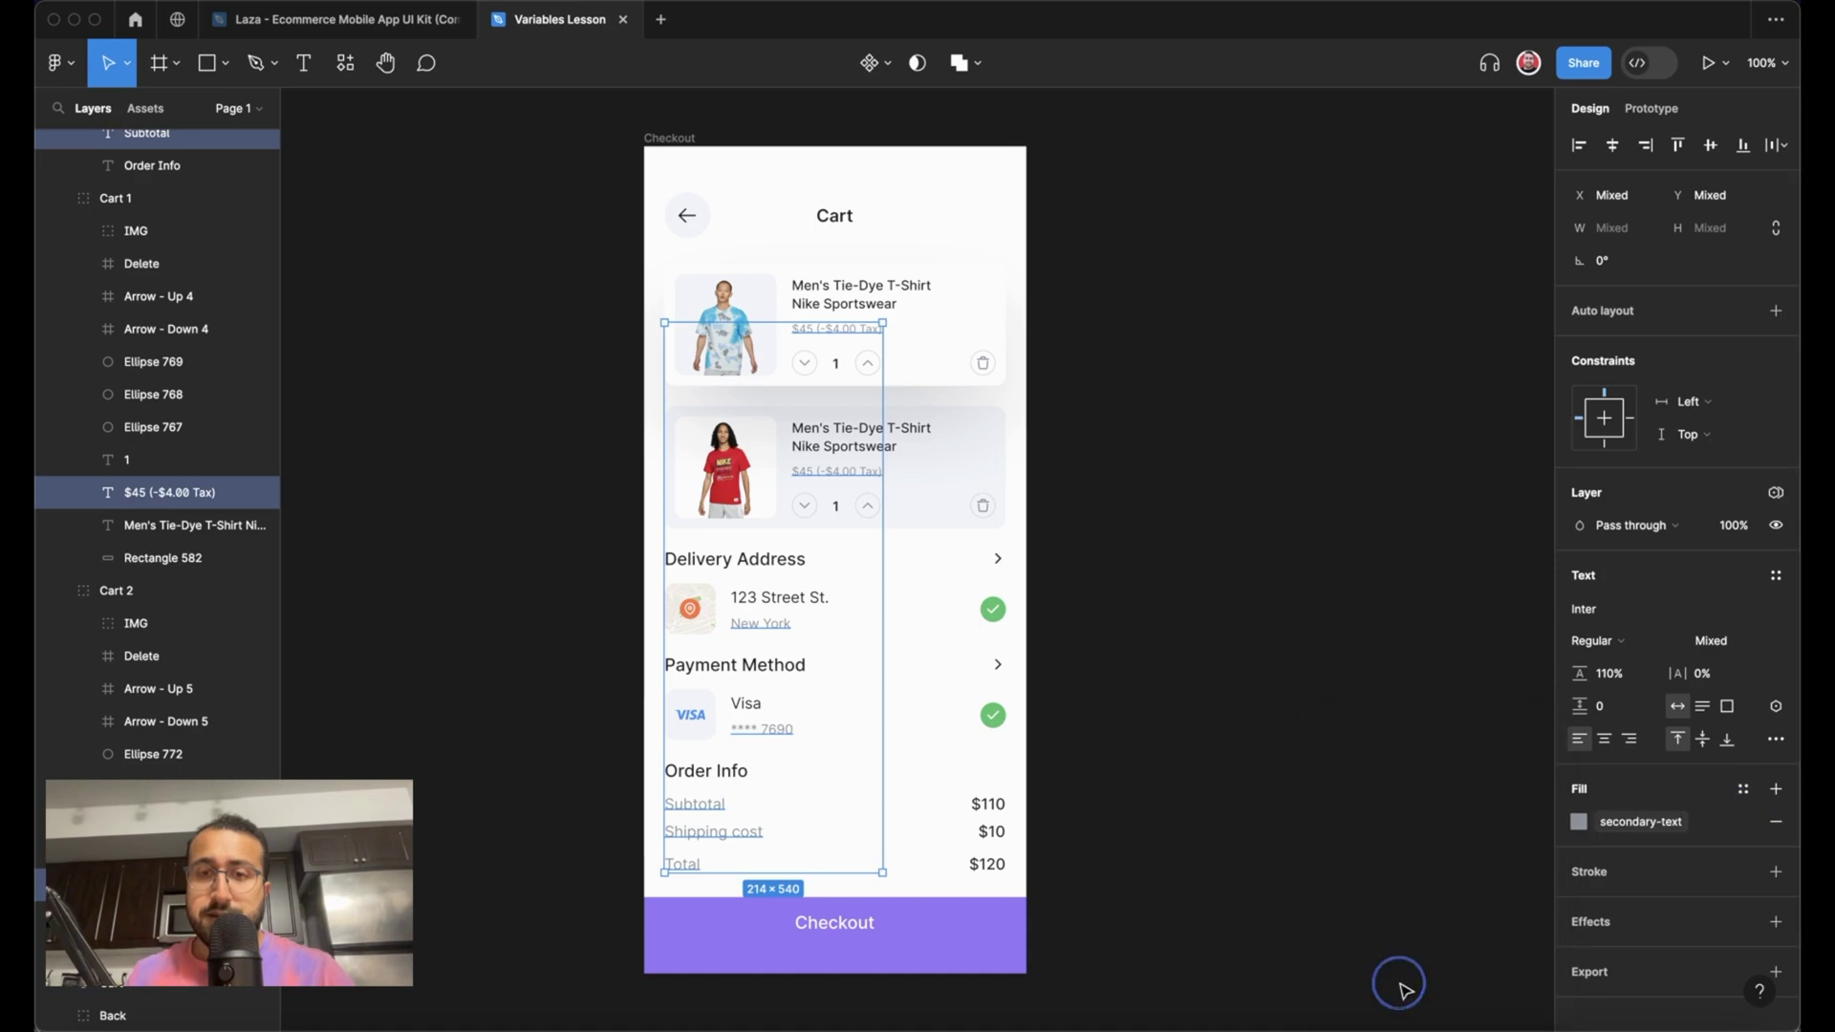
# - Select both items' quantity numbers, then return to the whole Checkout frame
pyautogui.click(837, 507)
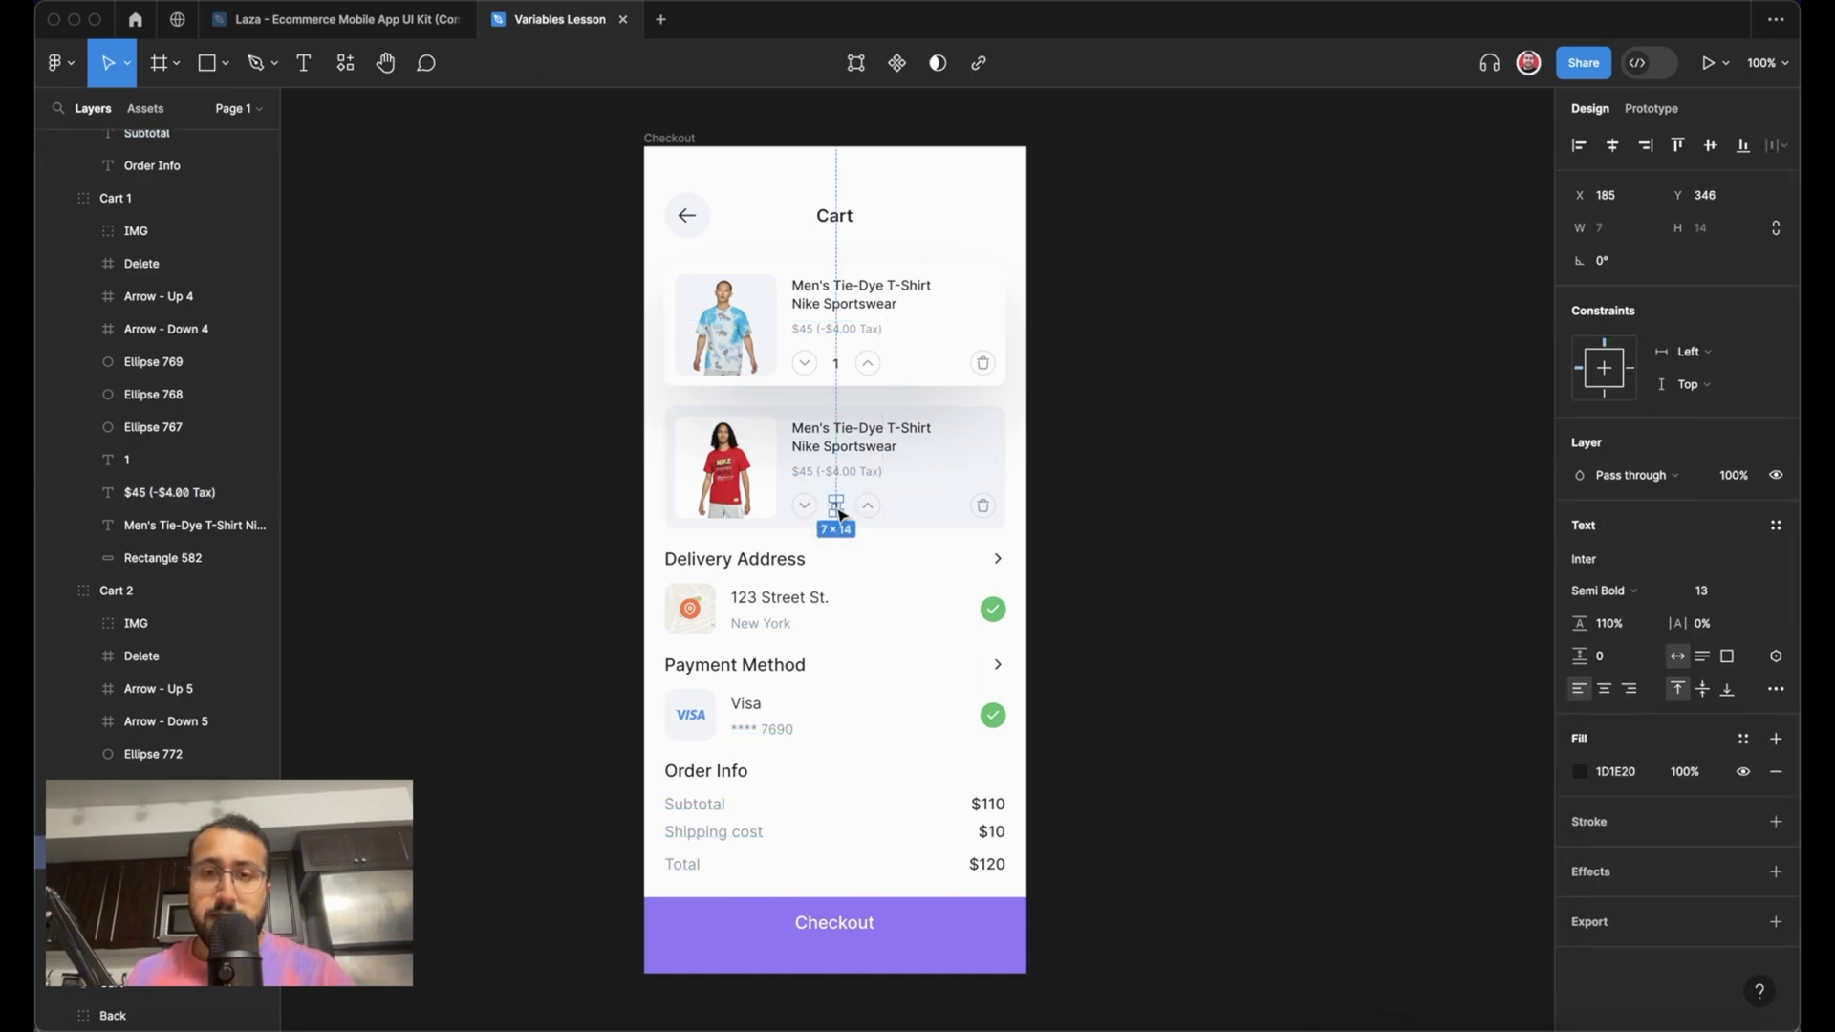
pyautogui.keyDown('shift'); pyautogui.click(843, 371); pyautogui.keyUp('shift')
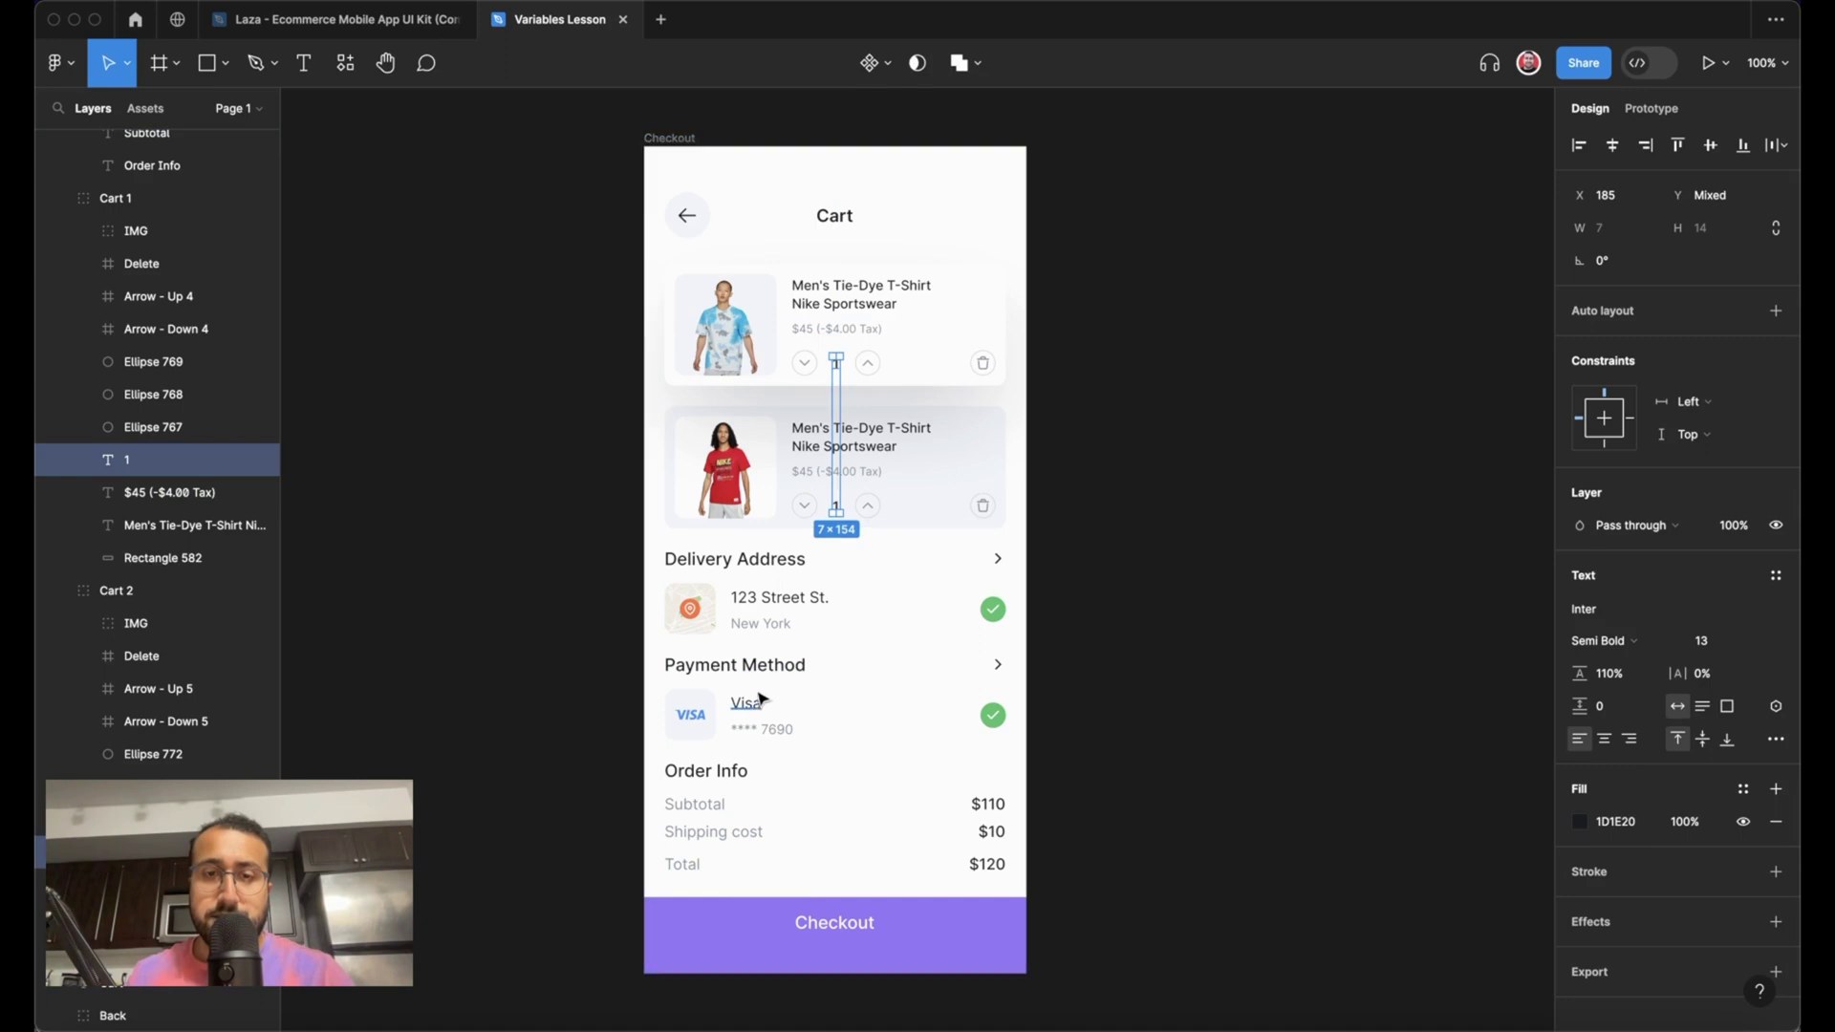
pyautogui.press('Escape')
pyautogui.press('Escape')
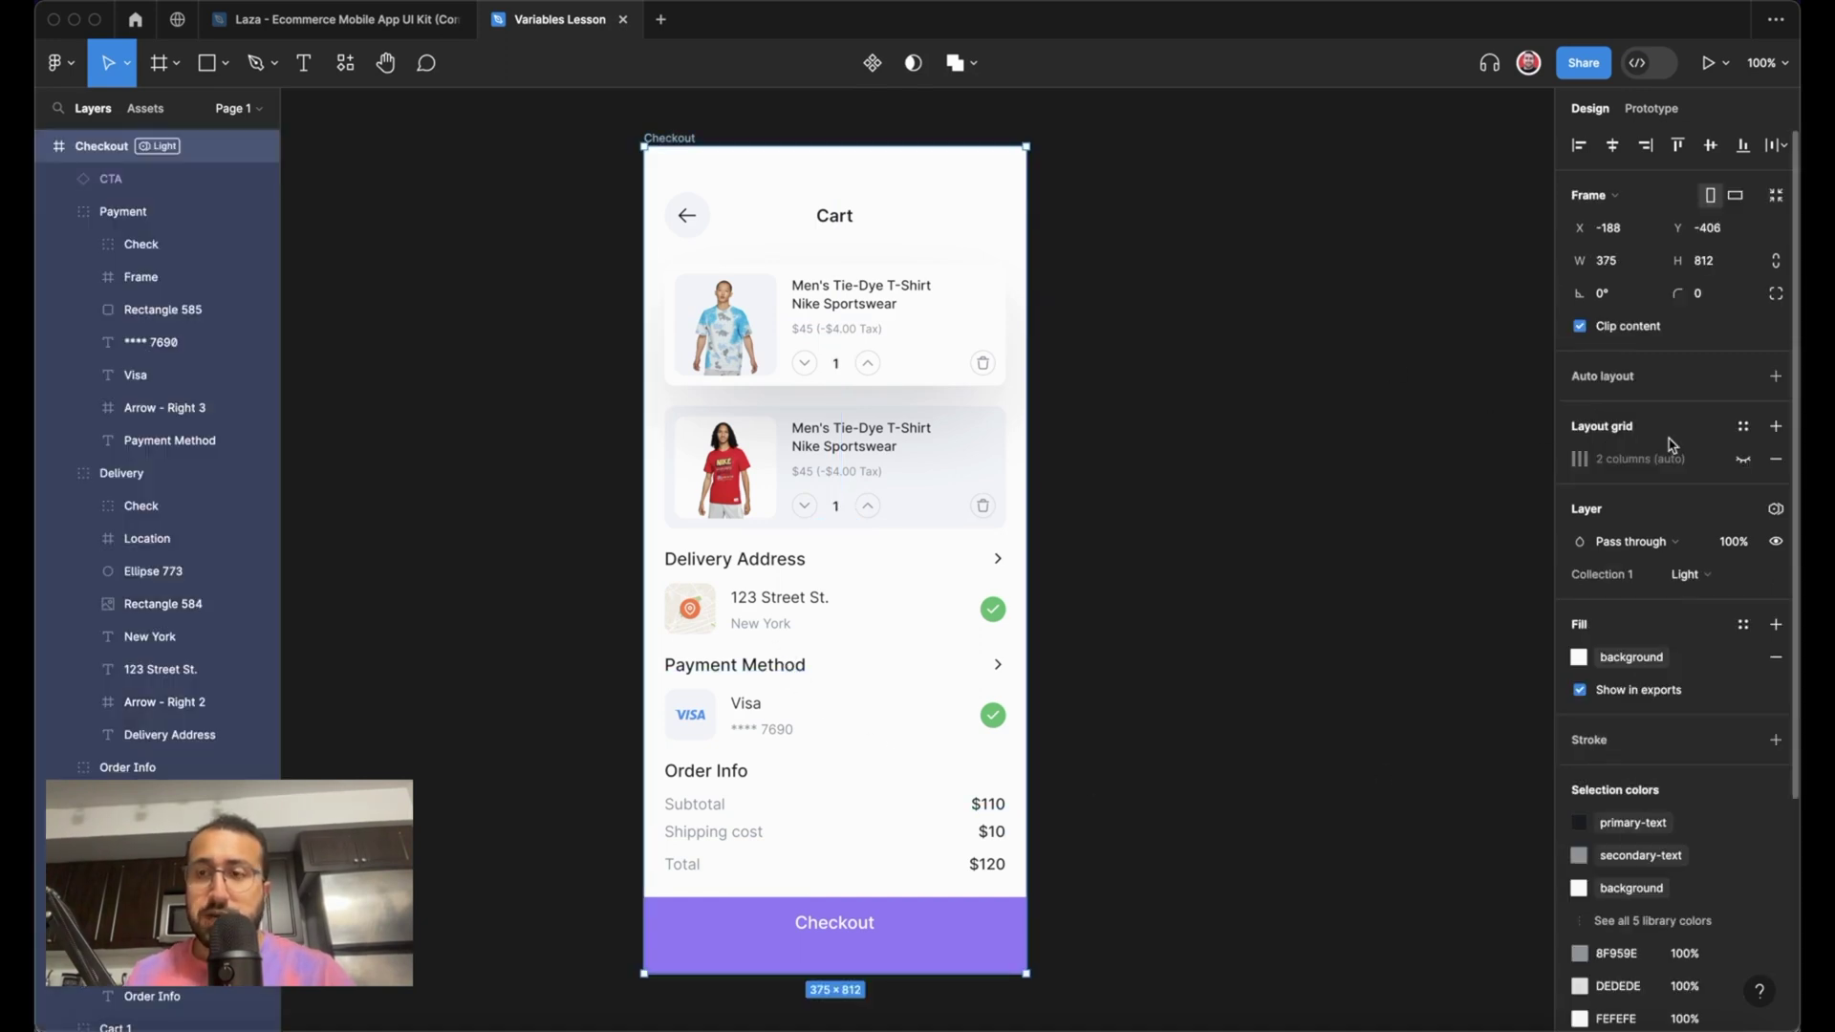
pyautogui.scroll(-3, 1677, 482)
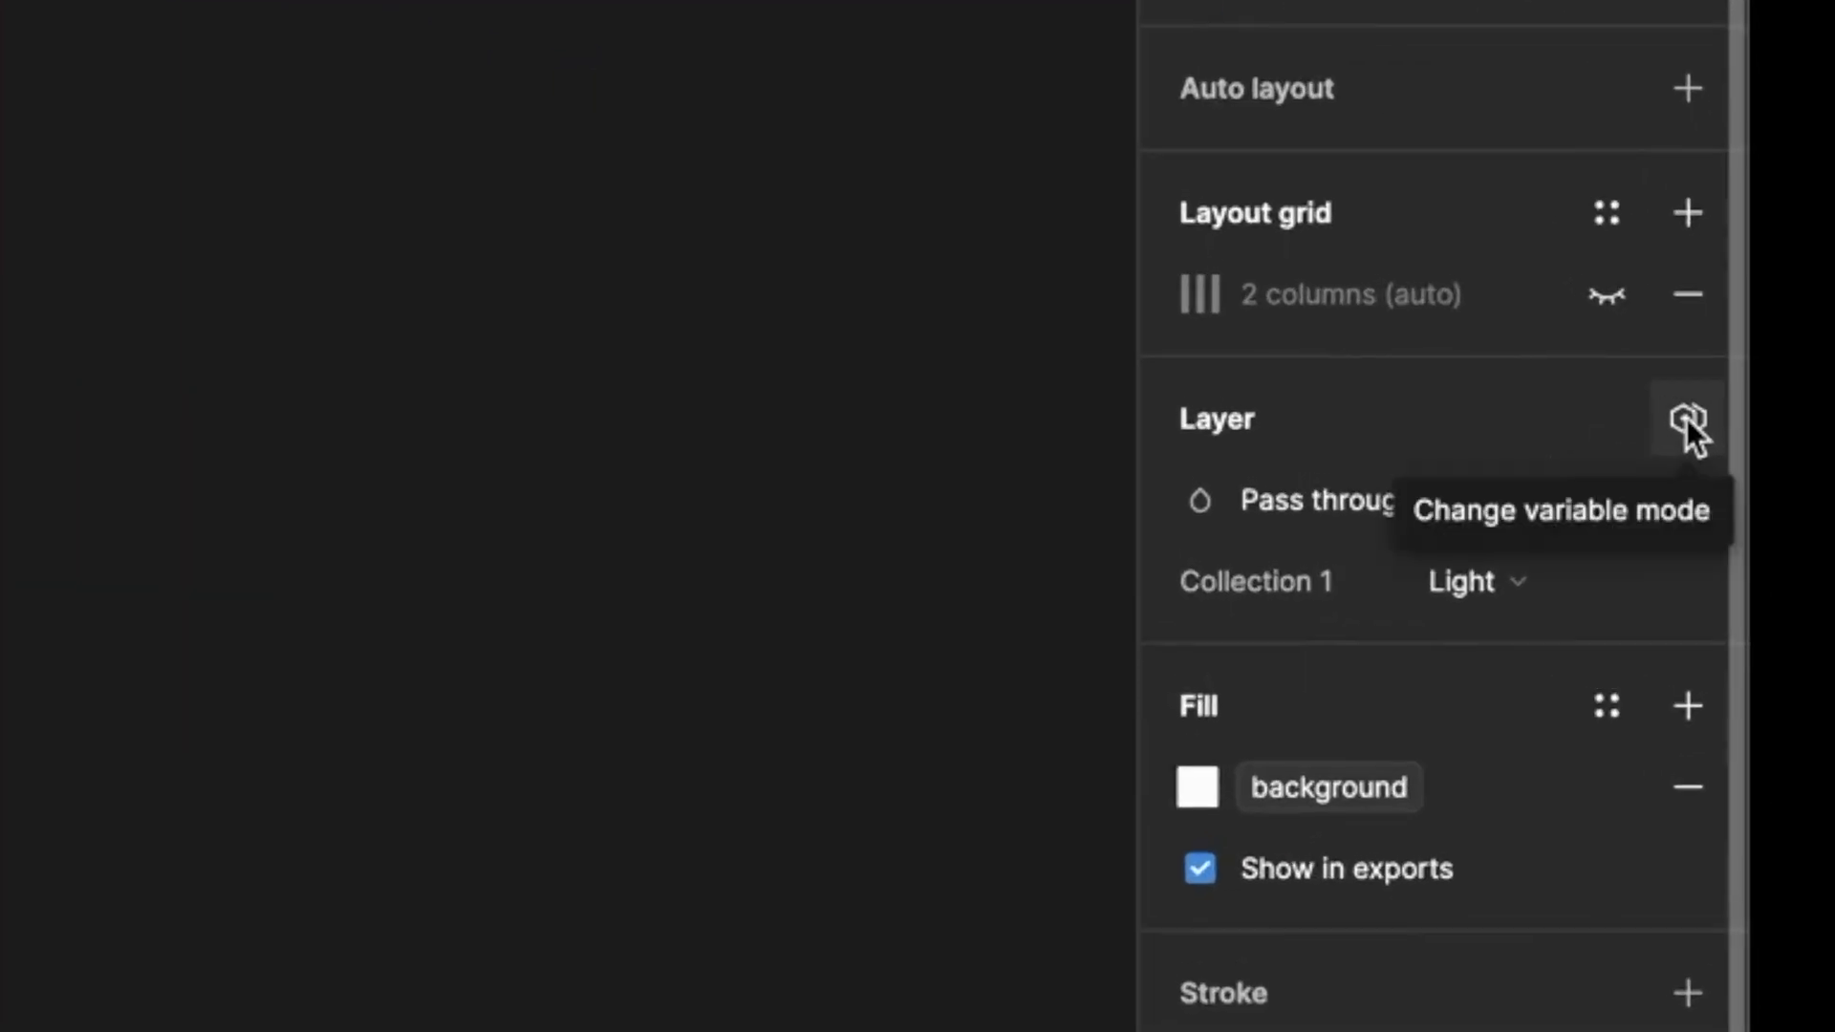
pyautogui.click(1686, 417)
pyautogui.moveTo(1344, 585)
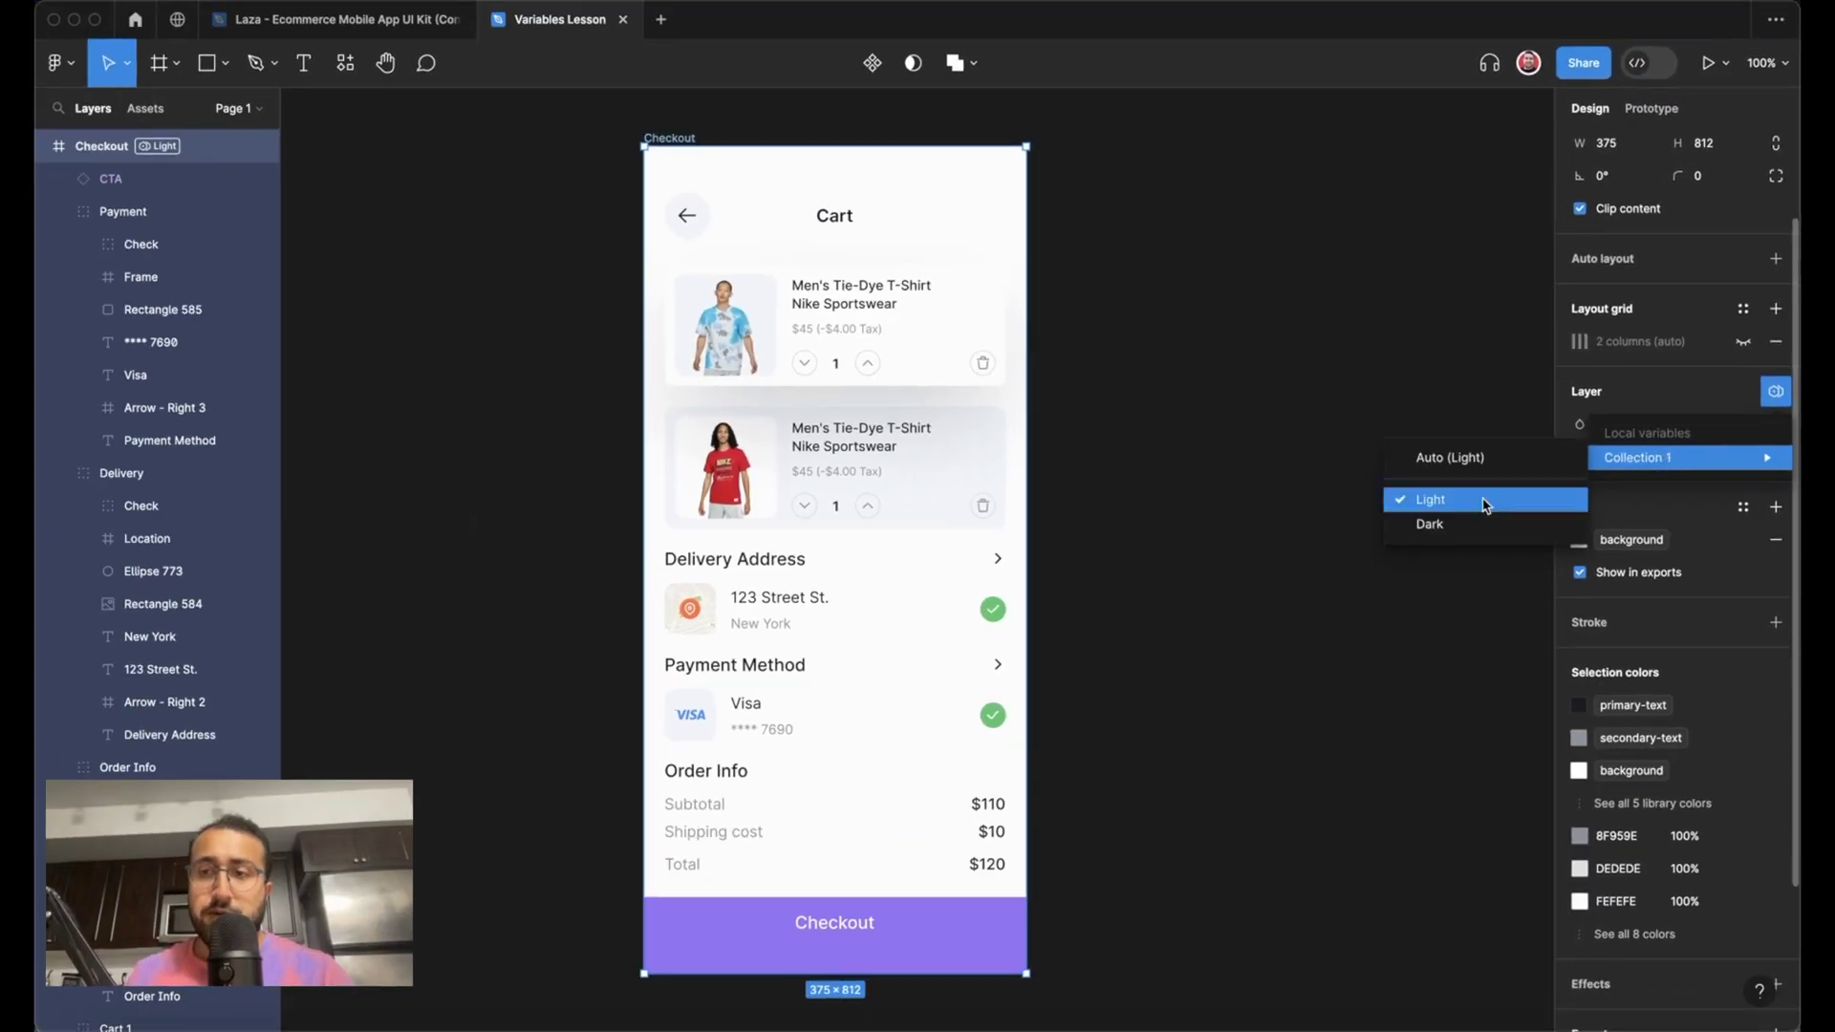
pyautogui.click(1438, 524)
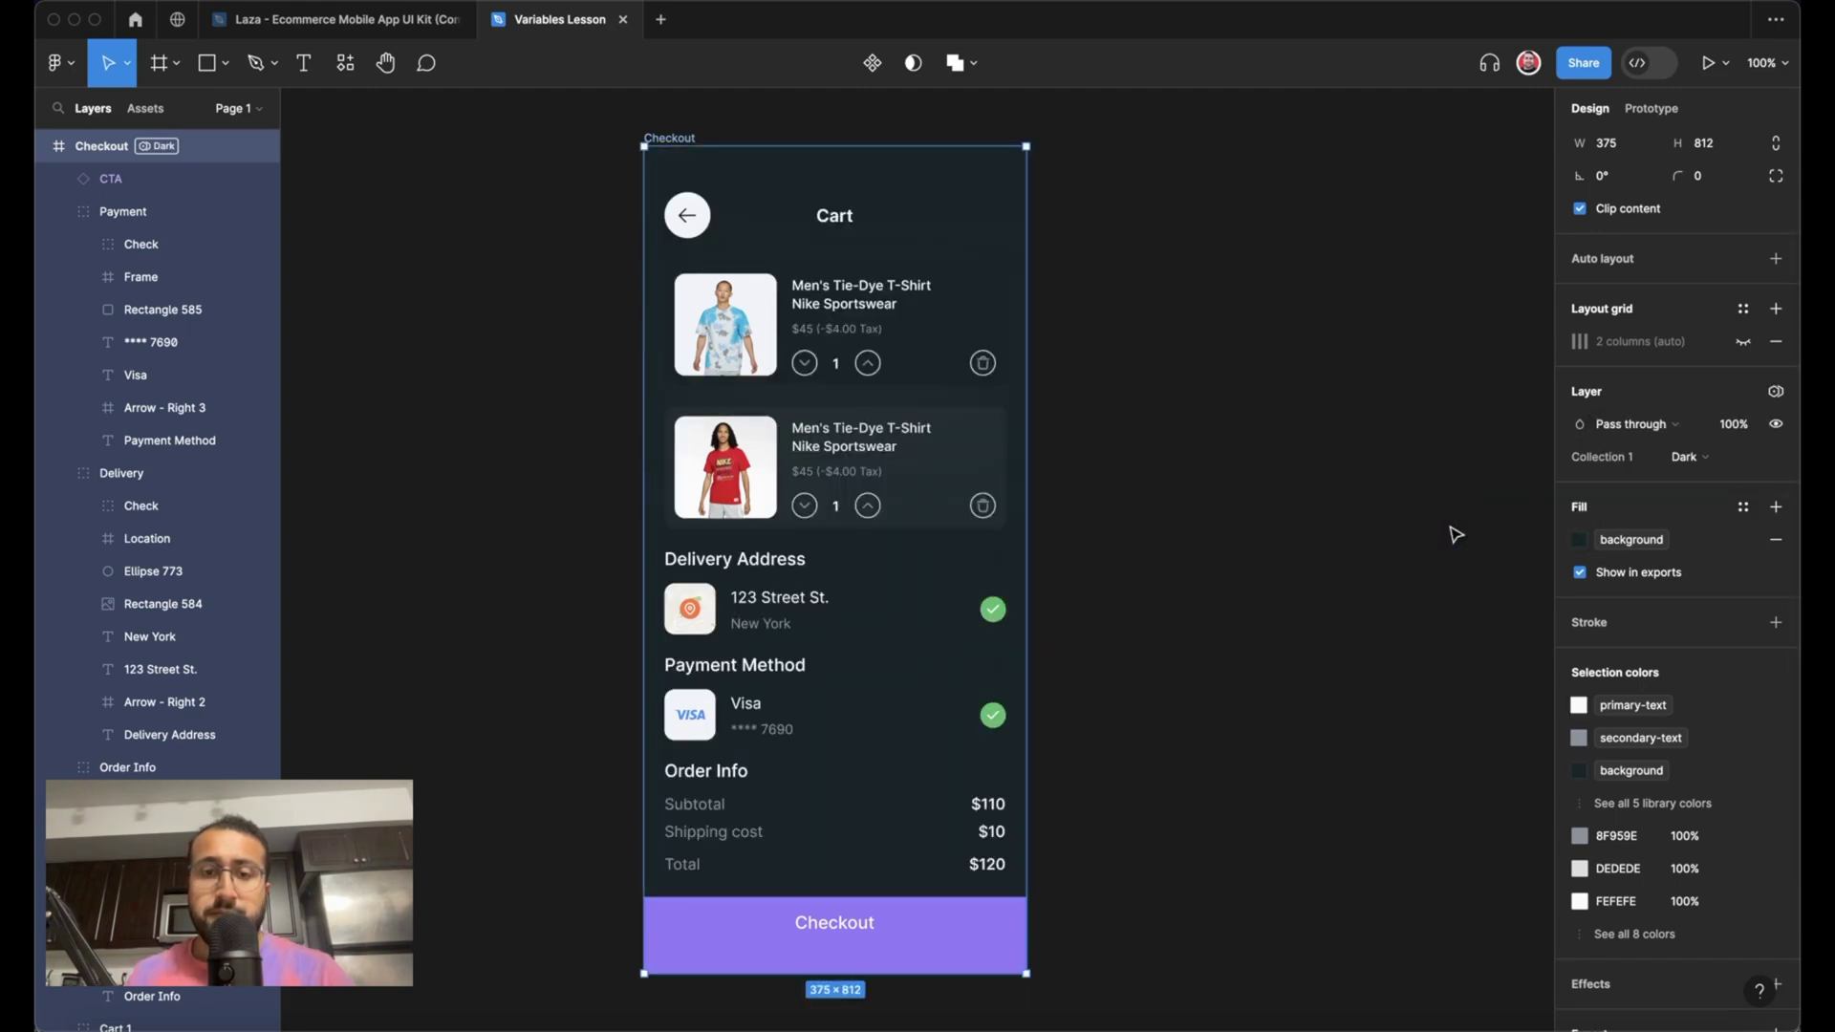
pyautogui.click(1716, 460)
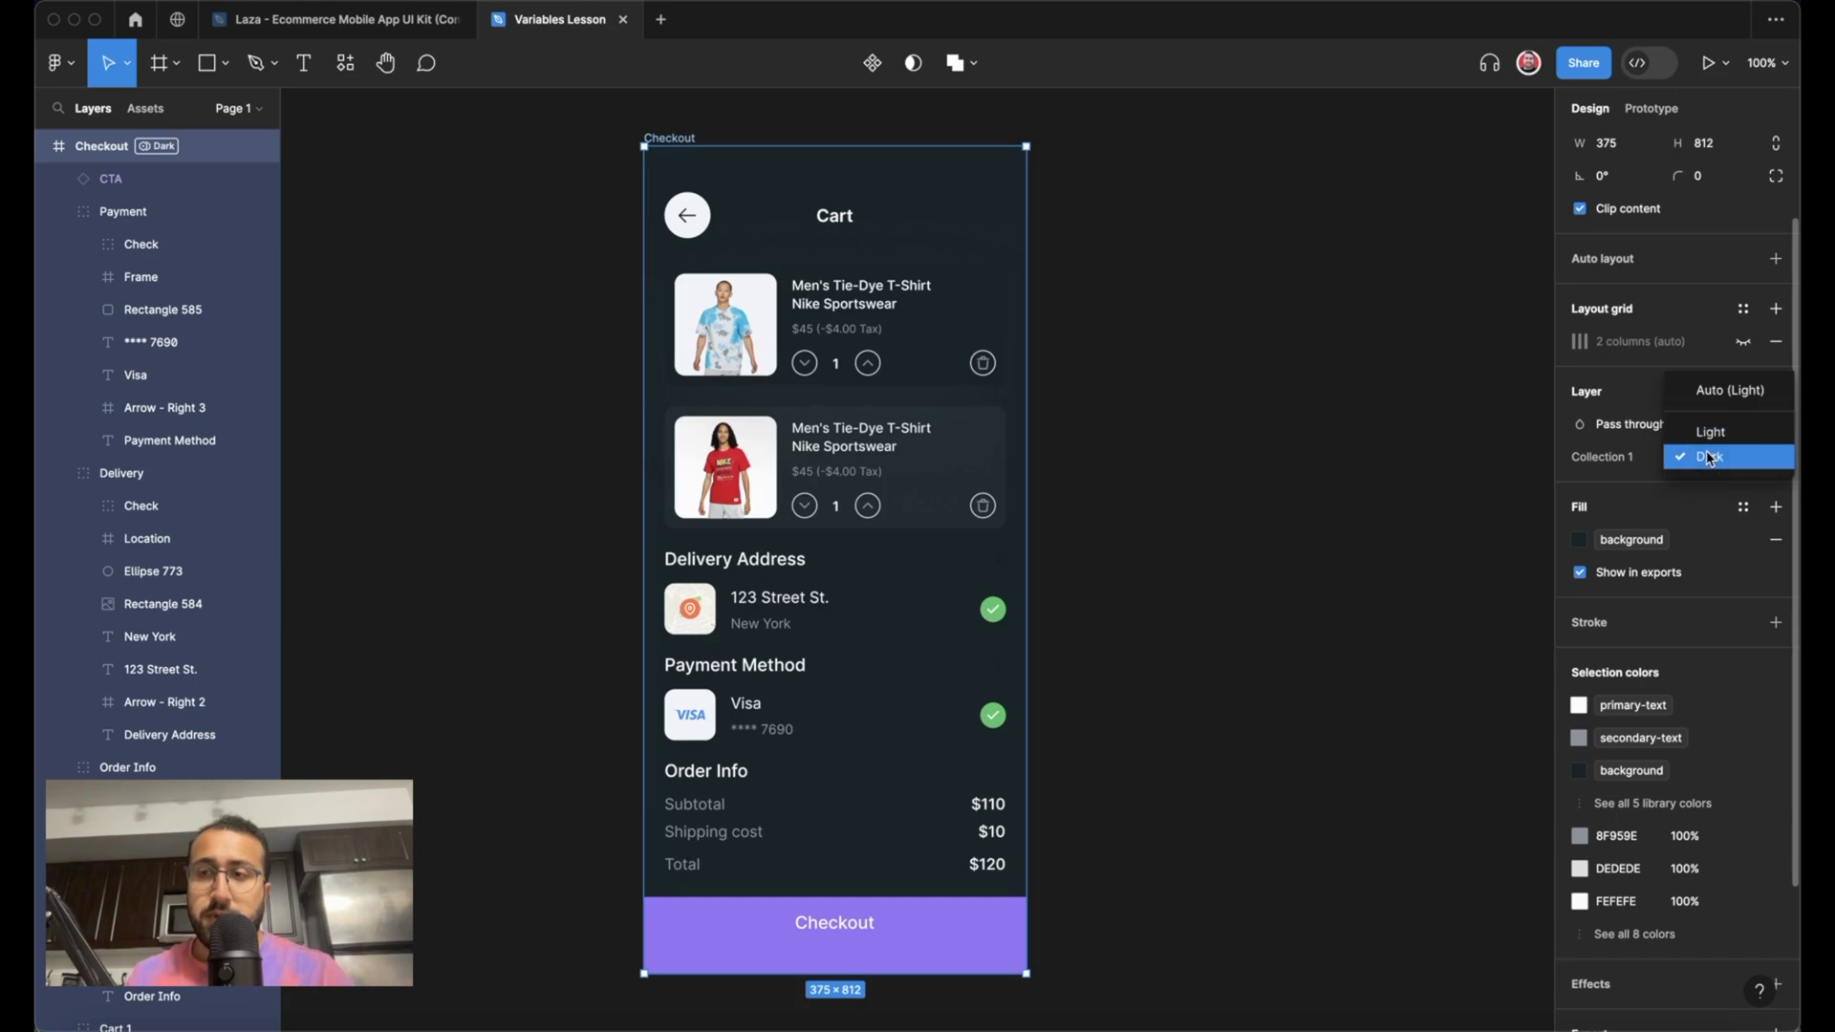
pyautogui.click(1697, 431)
pyautogui.click(1701, 462)
pyautogui.click(1701, 479)
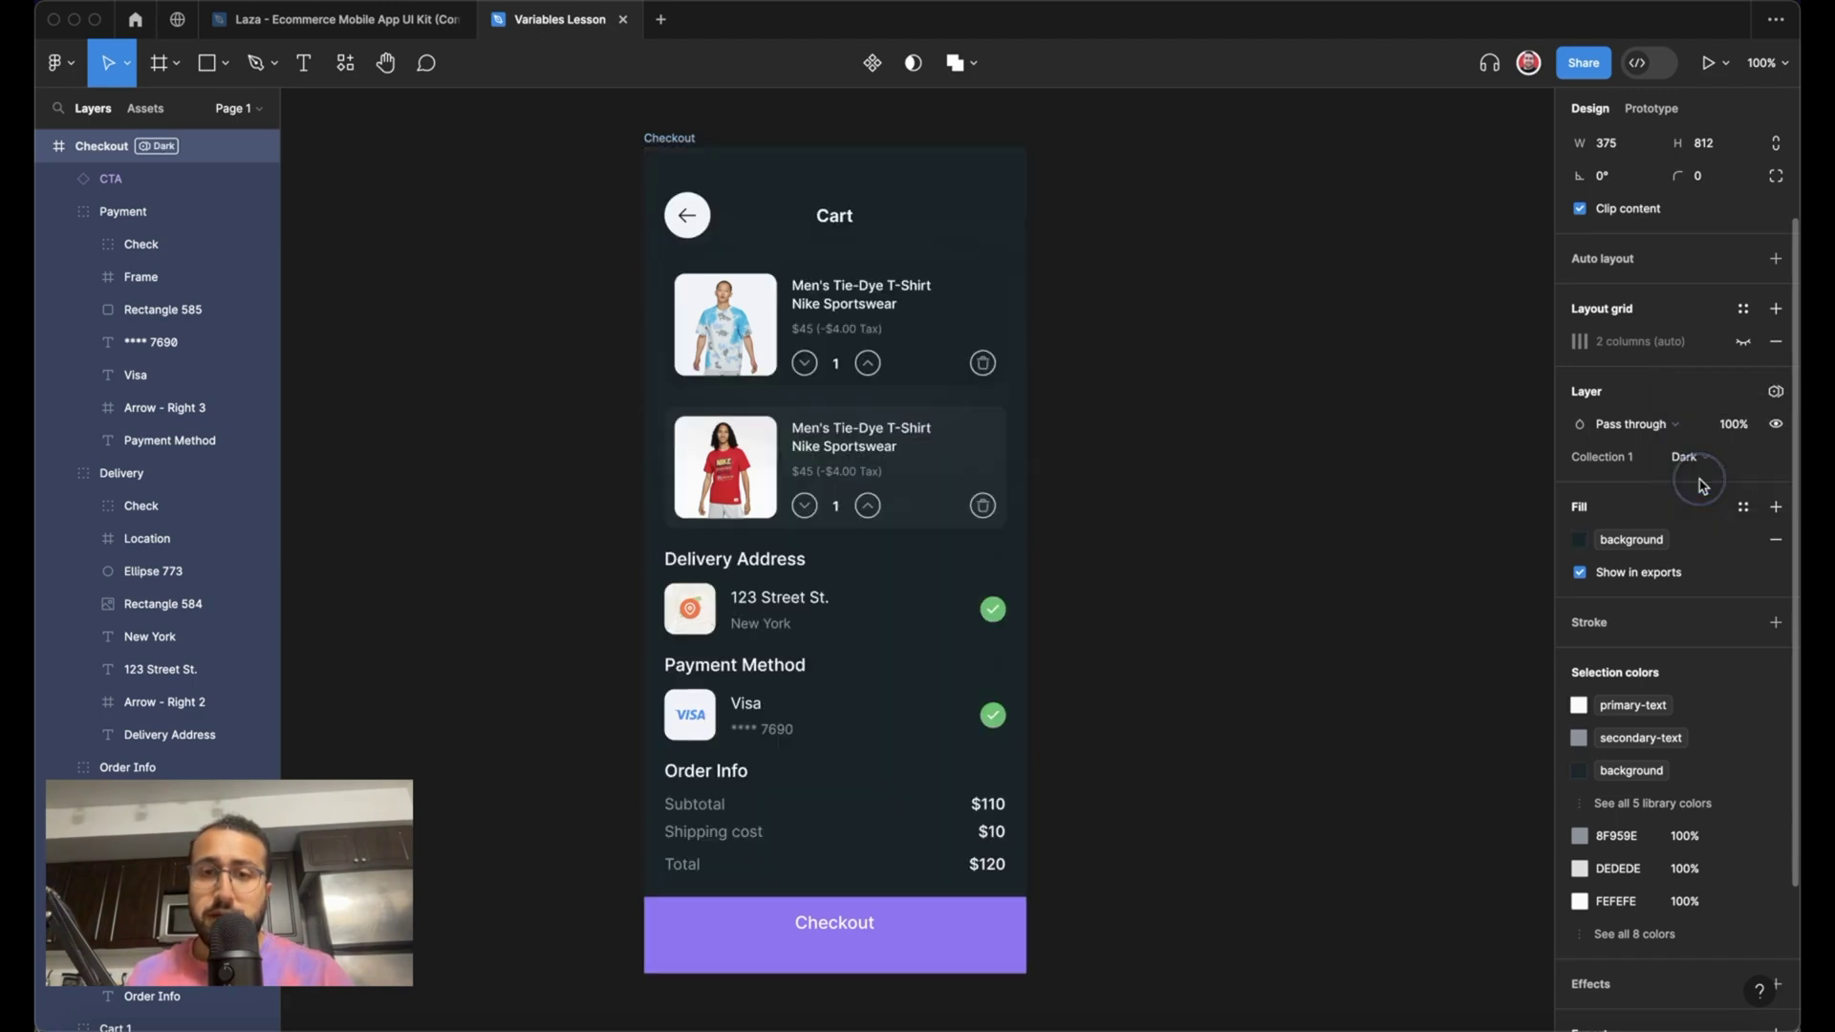
pyautogui.click(1700, 458)
pyautogui.click(1697, 431)
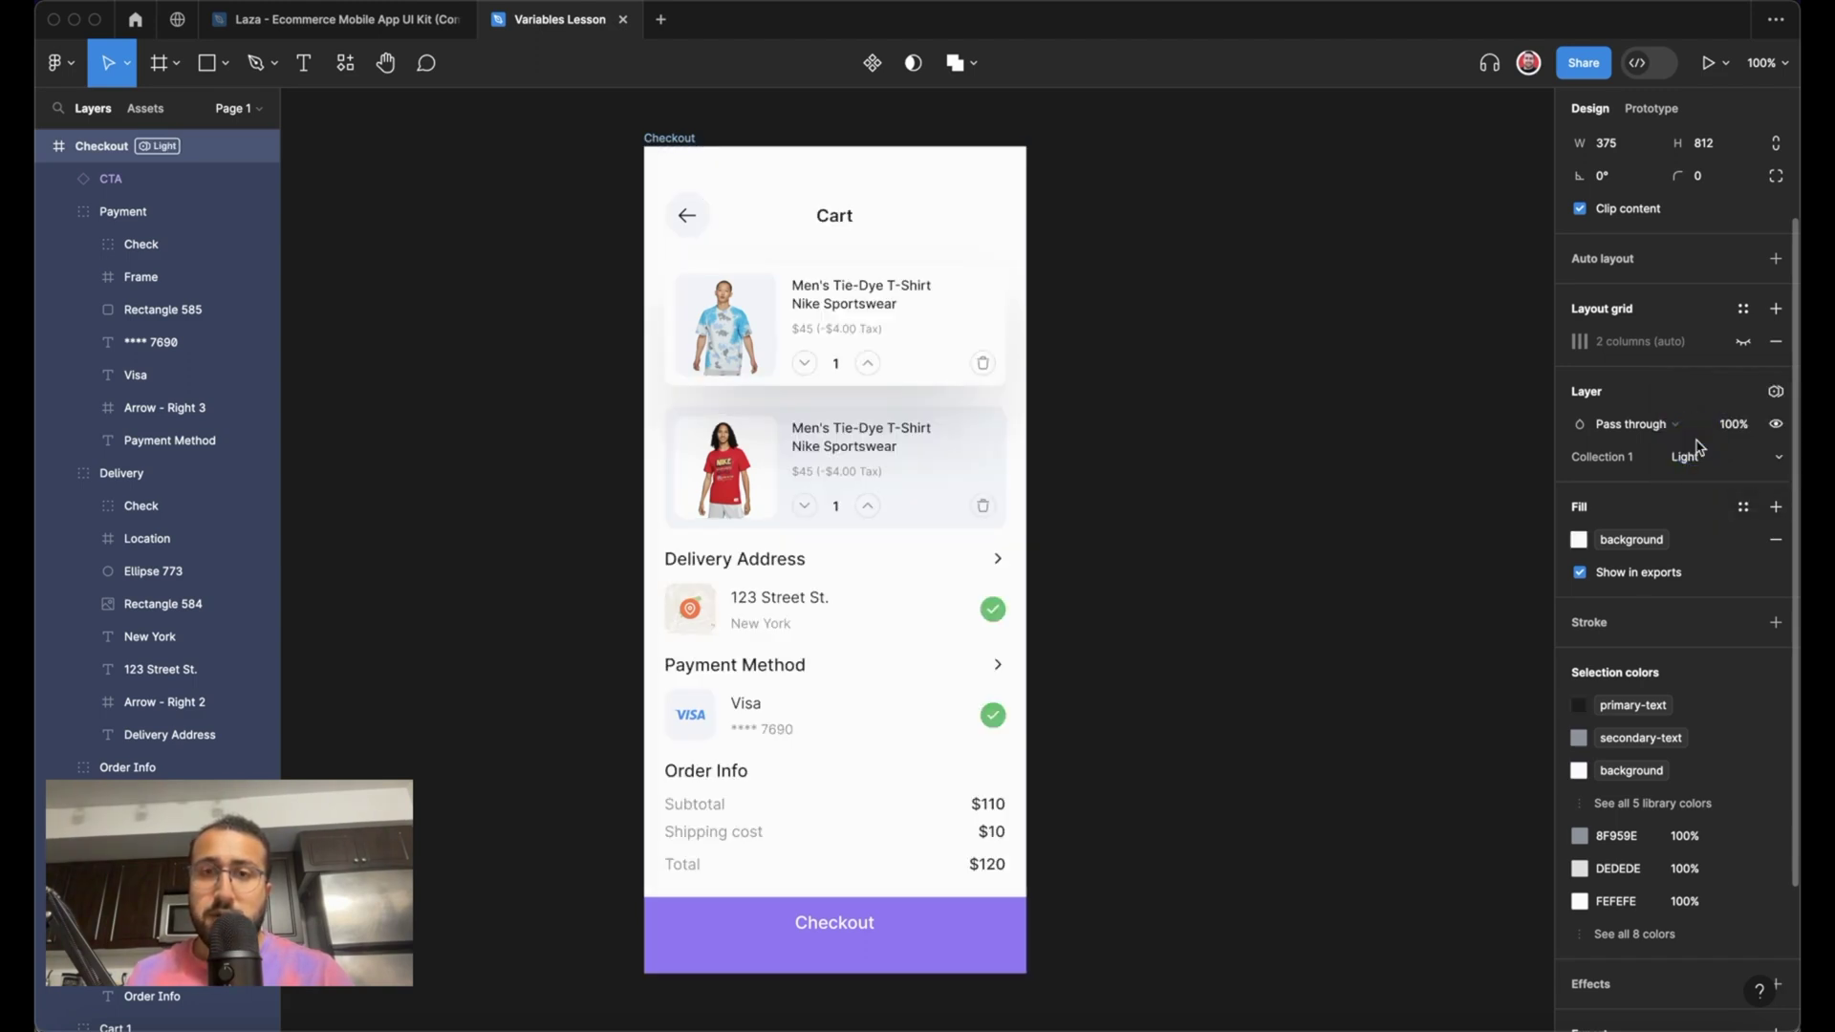
pyautogui.click(1263, 562)
pyautogui.scroll(-2, 1264, 562)
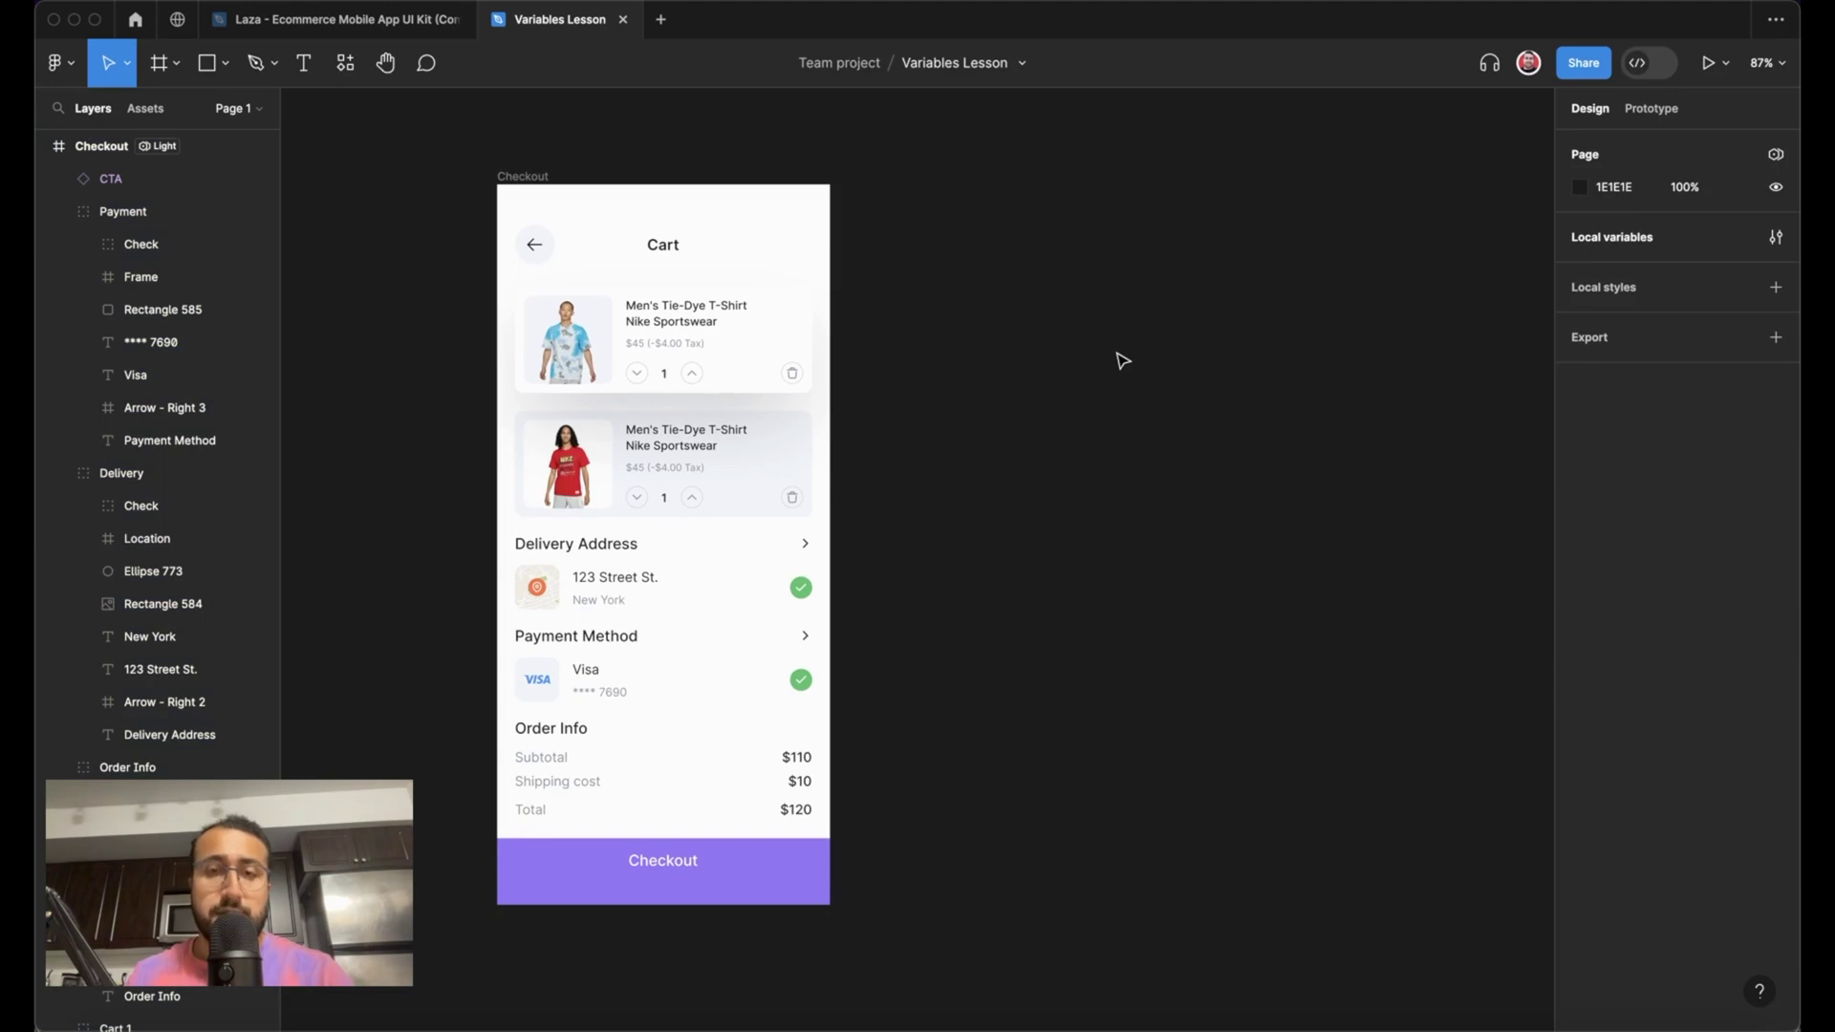
# - Draw a new 545×927 frame beside Checkout and name it Dark Mode
pyautogui.press('f')
pyautogui.moveTo(881, 132); pyautogui.dragTo(1365, 952)
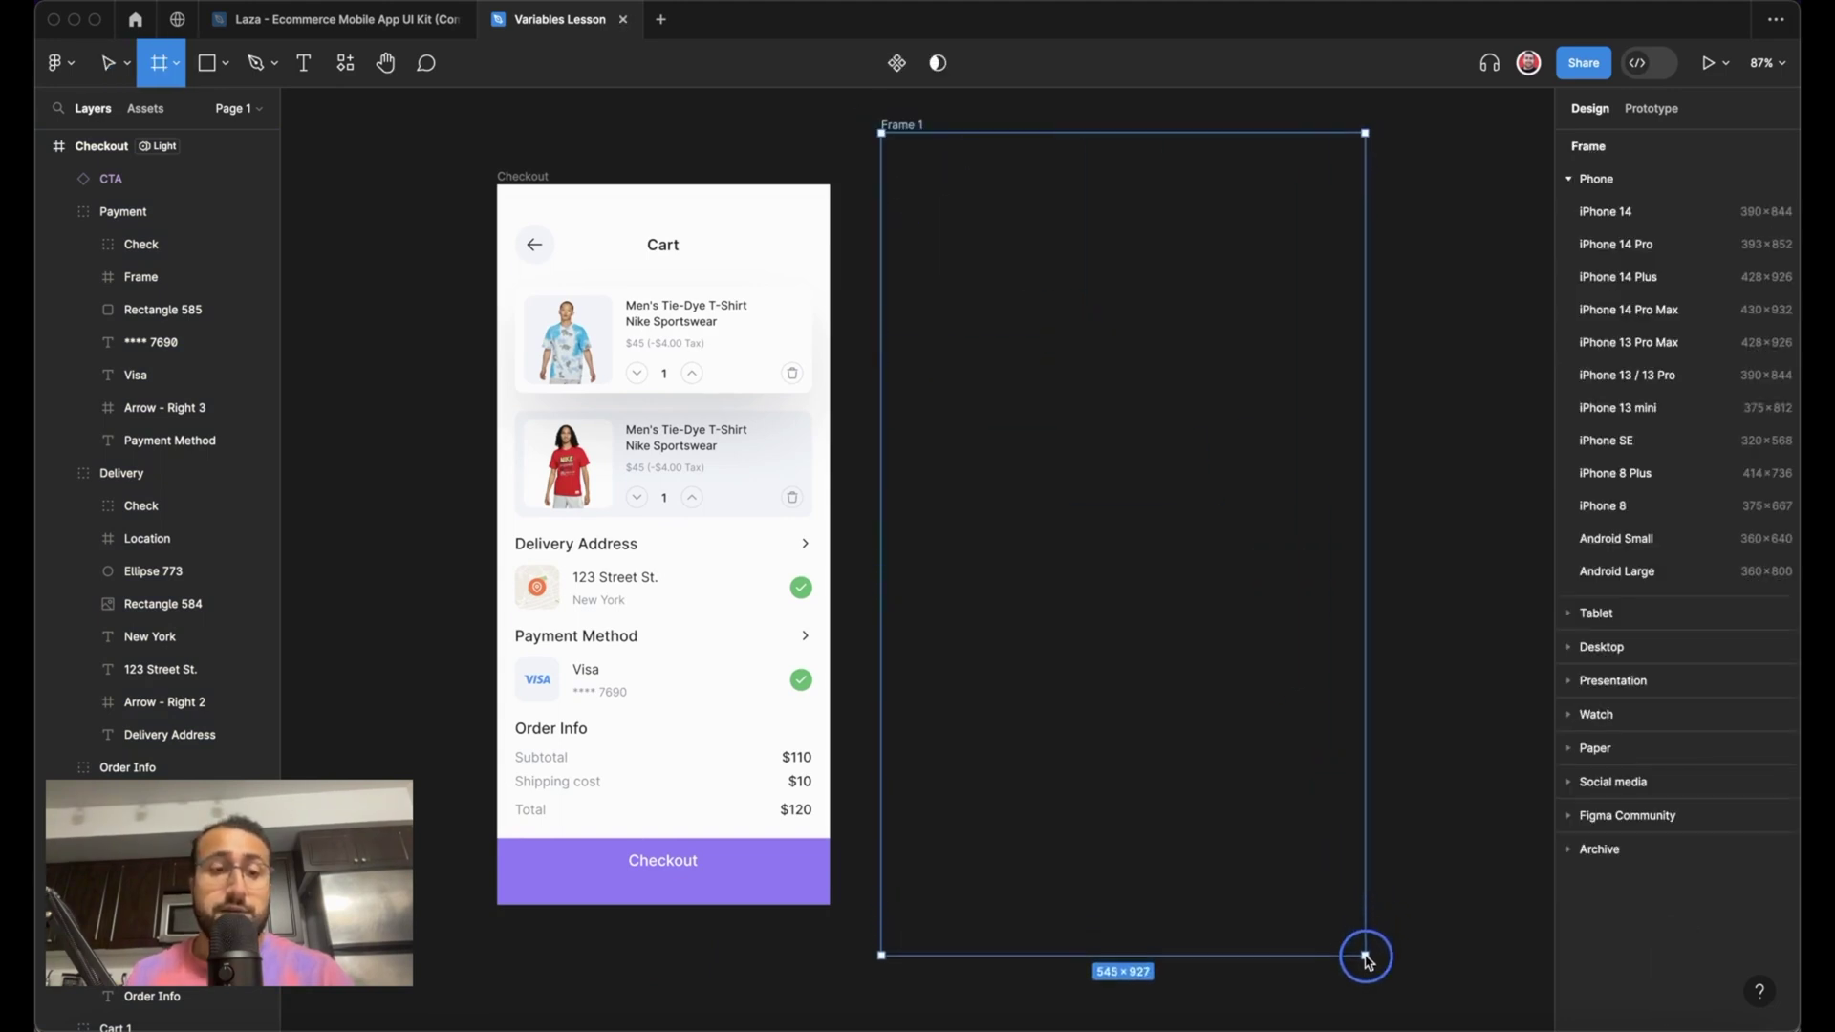
pyautogui.moveTo(1365, 959); pyautogui.dragTo(1365, 957)
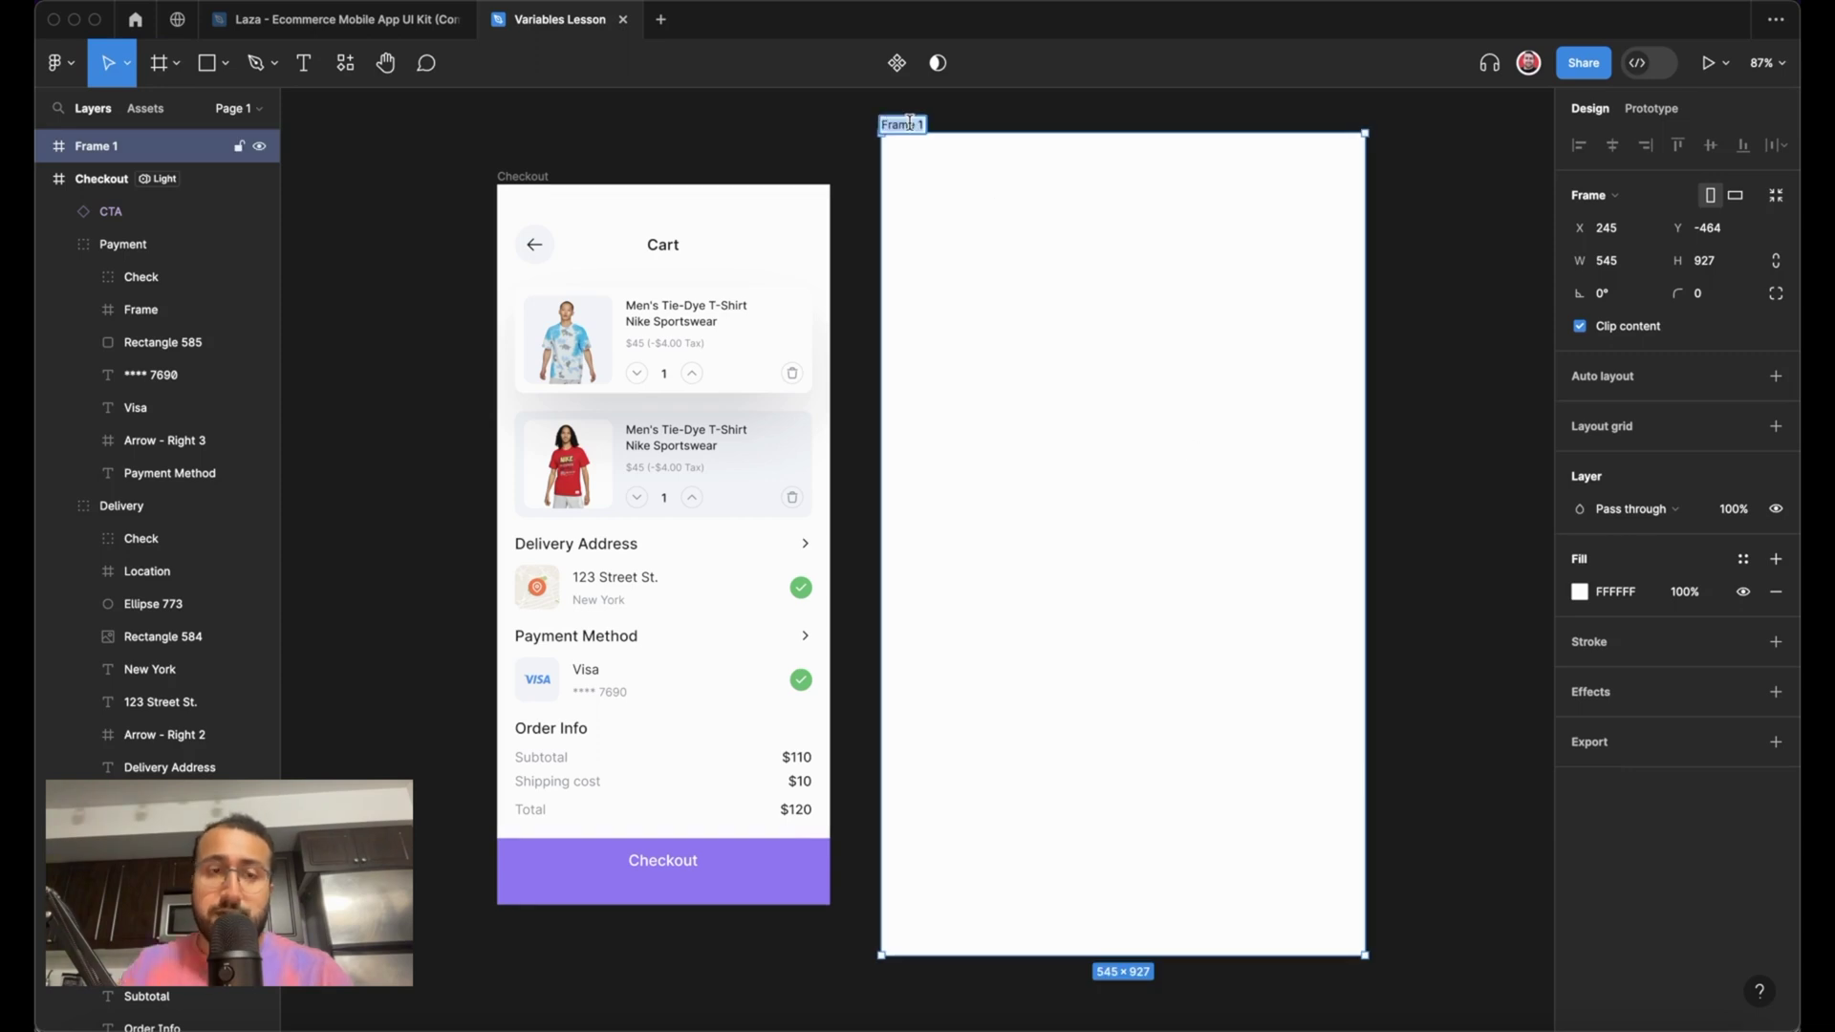
pyautogui.write('Dark Mode')
pyautogui.press('Return')
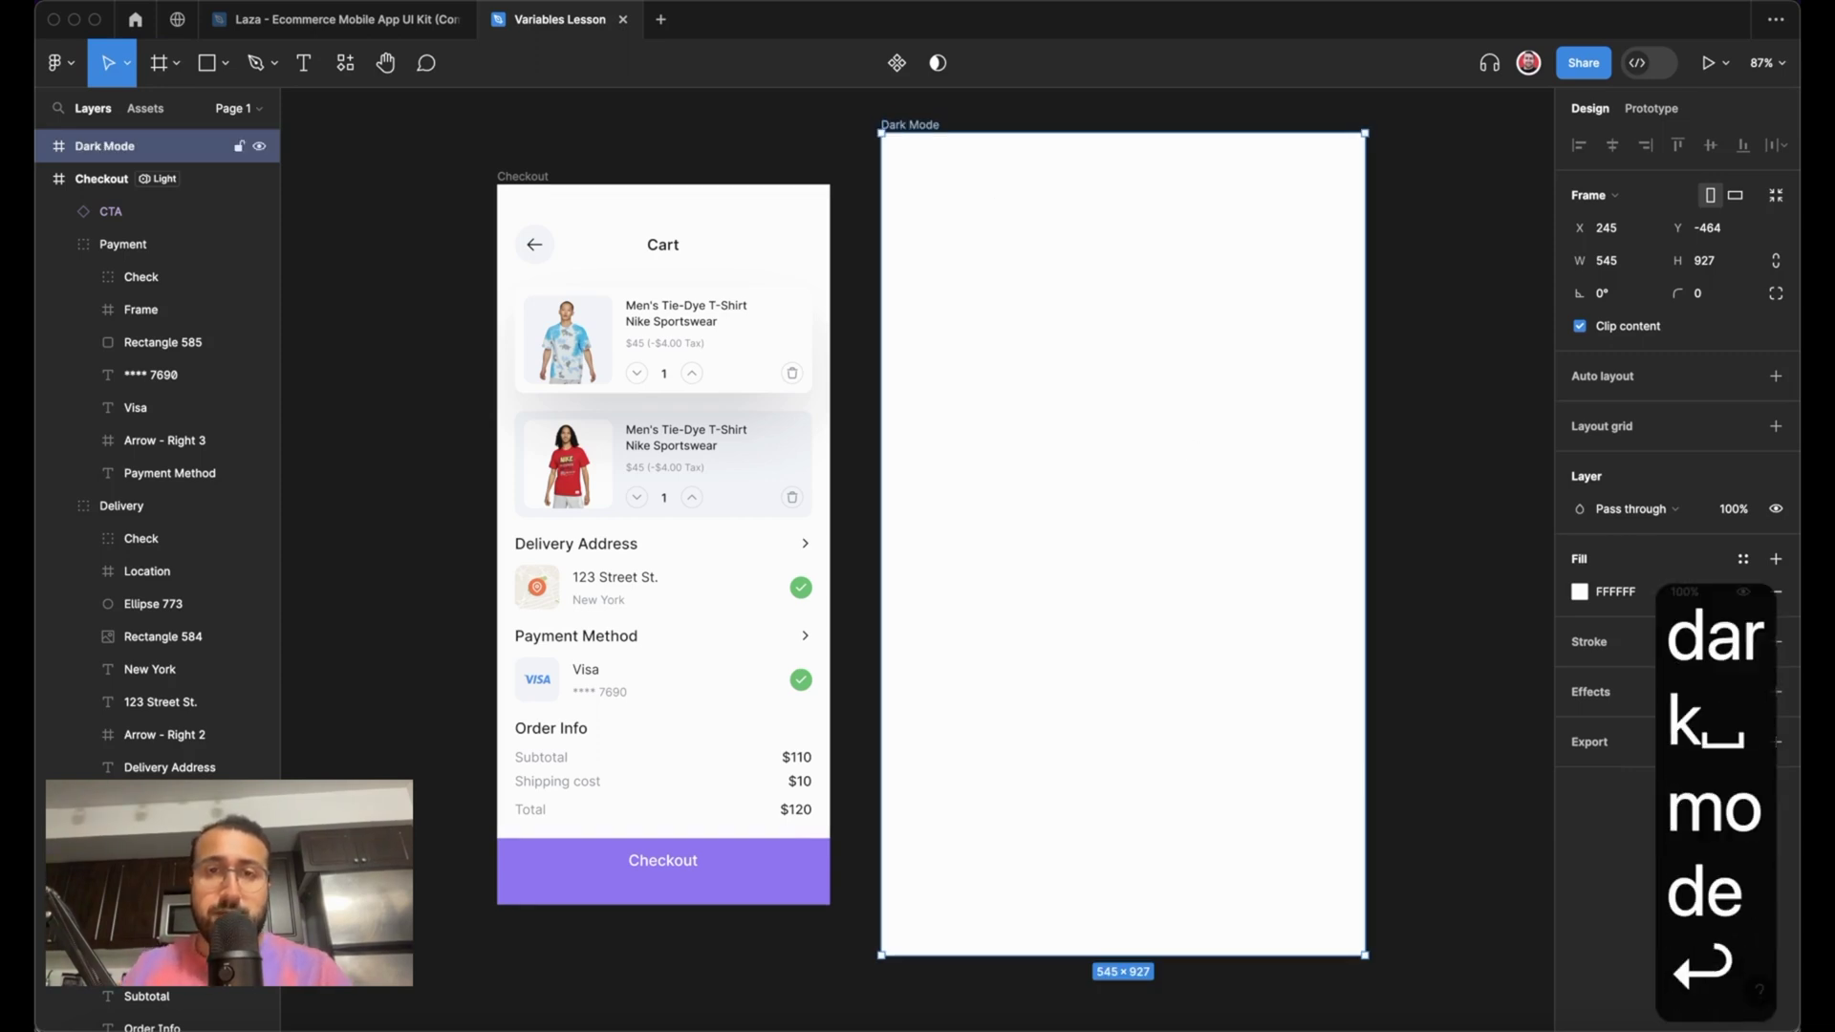
# - Move the Checkout screen into Dark Mode and give Dark Mode a 0C0C0C fill
pyautogui.moveTo(609, 206); pyautogui.dragTo(964, 162)
pyautogui.click(924, 126)
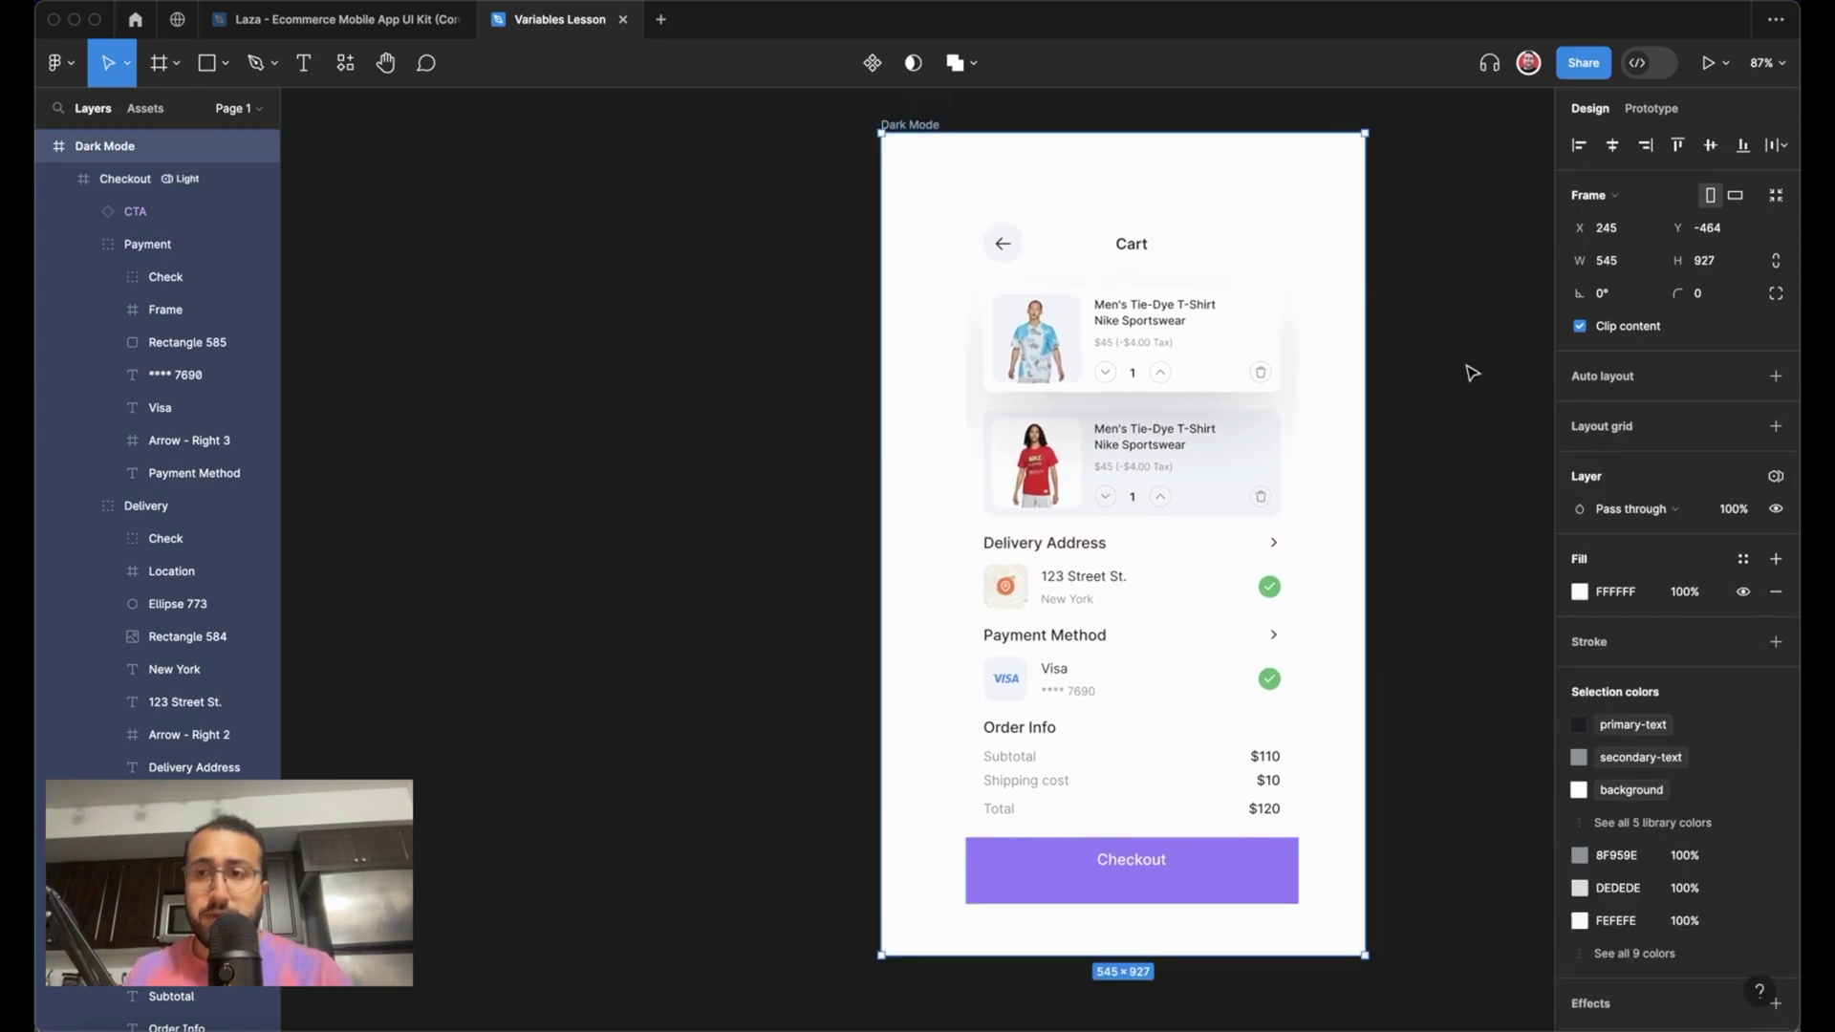
pyautogui.click(1579, 592)
pyautogui.moveTo(1340, 667); pyautogui.dragTo(1243, 749)
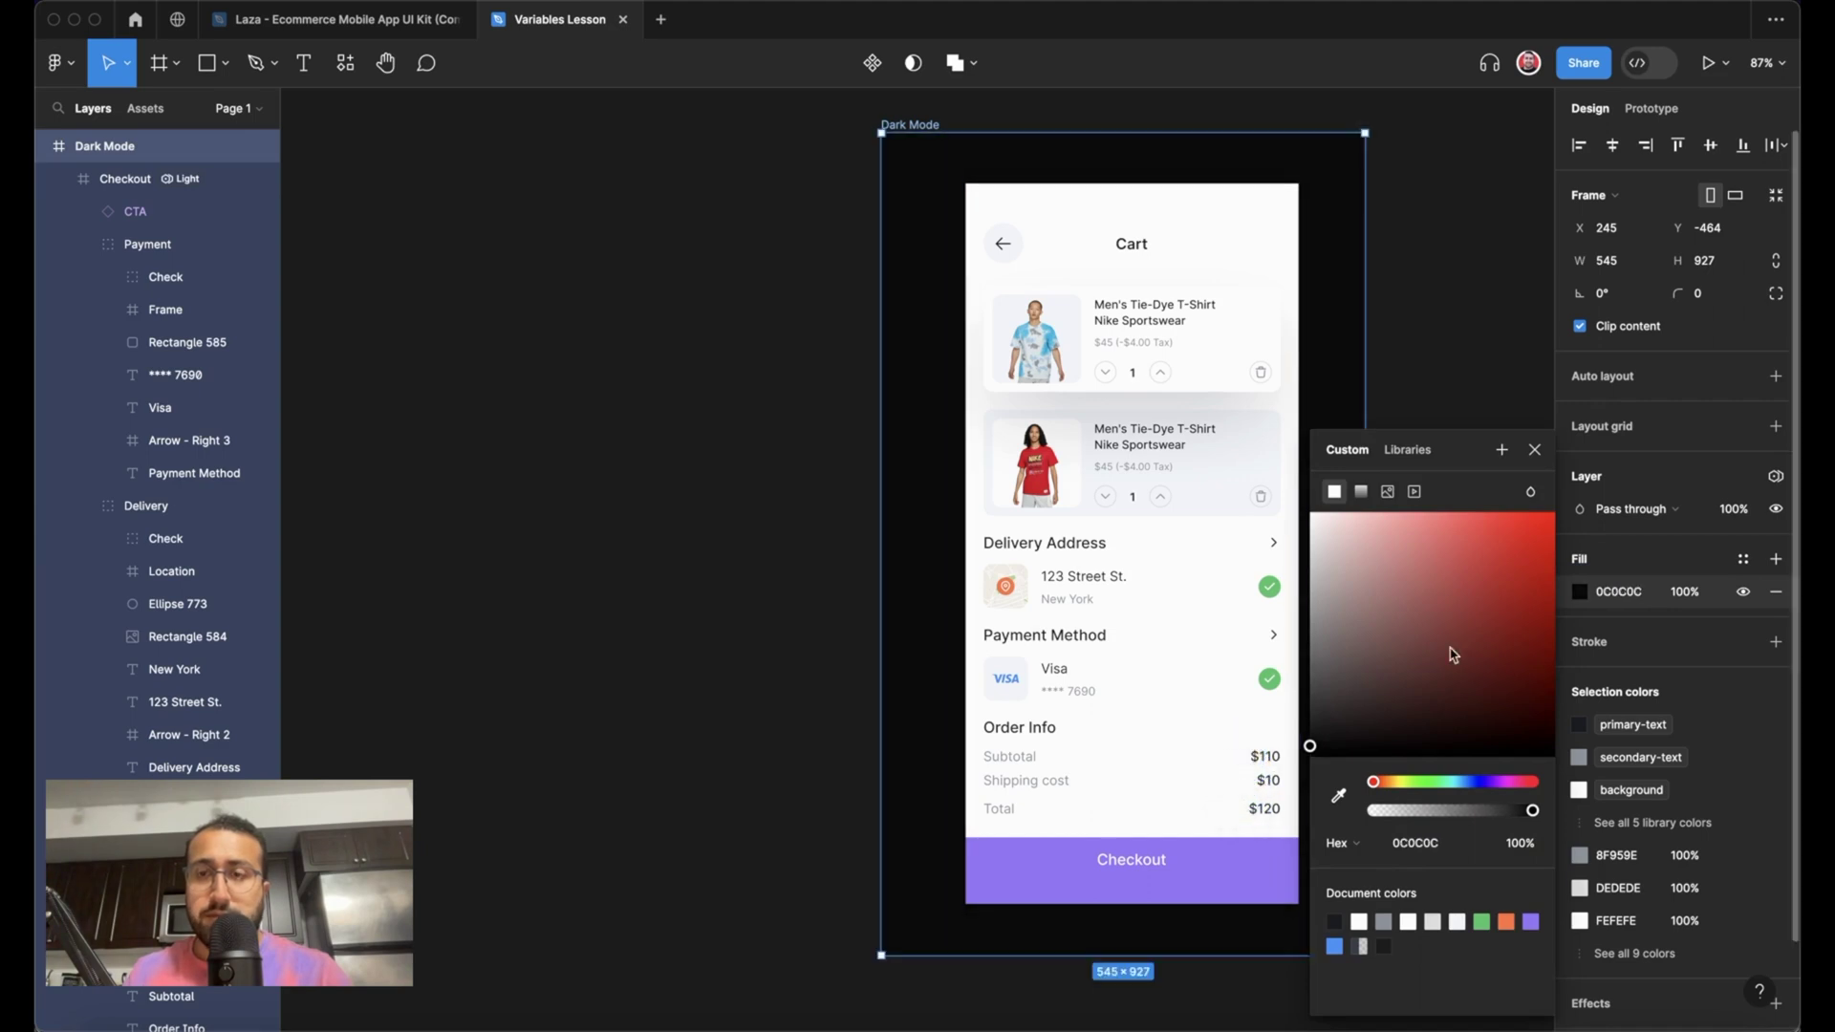
pyautogui.click(1667, 479)
# - Set the Dark Mode frame's Collection 1 variable mode to Dark
pyautogui.scroll(-1, 1780, 430)
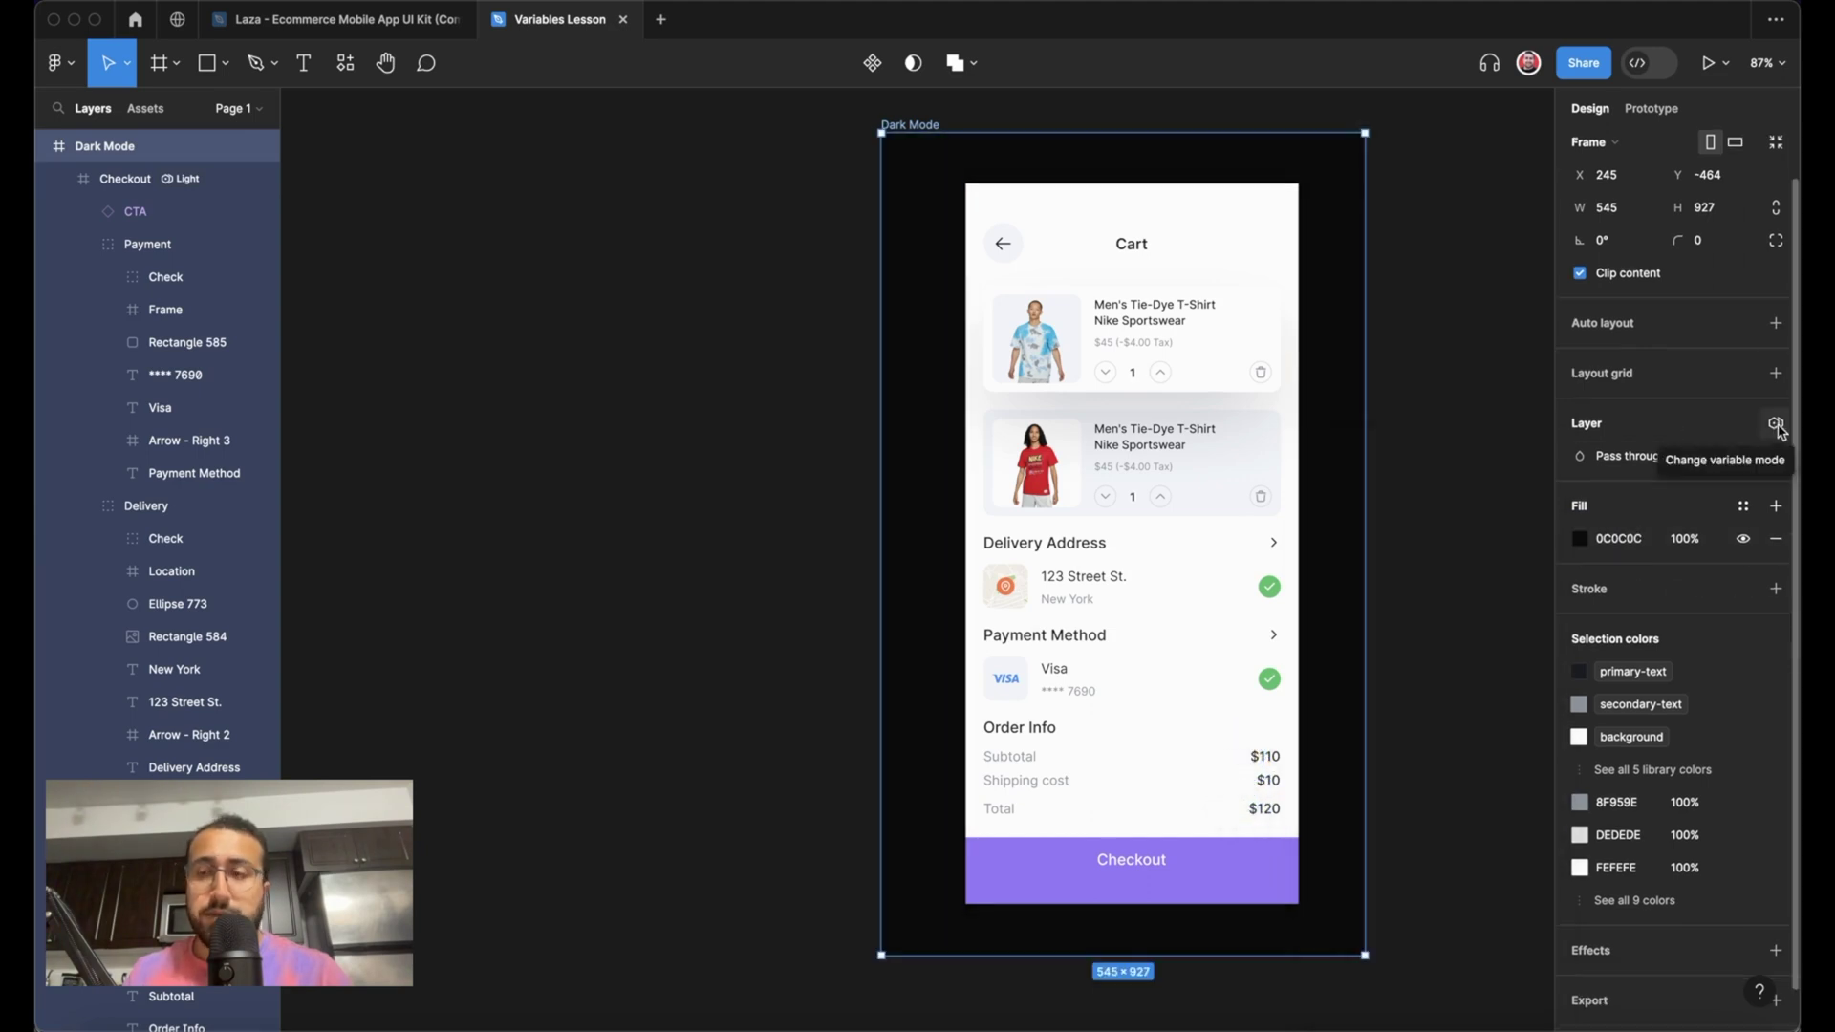
pyautogui.click(1776, 424)
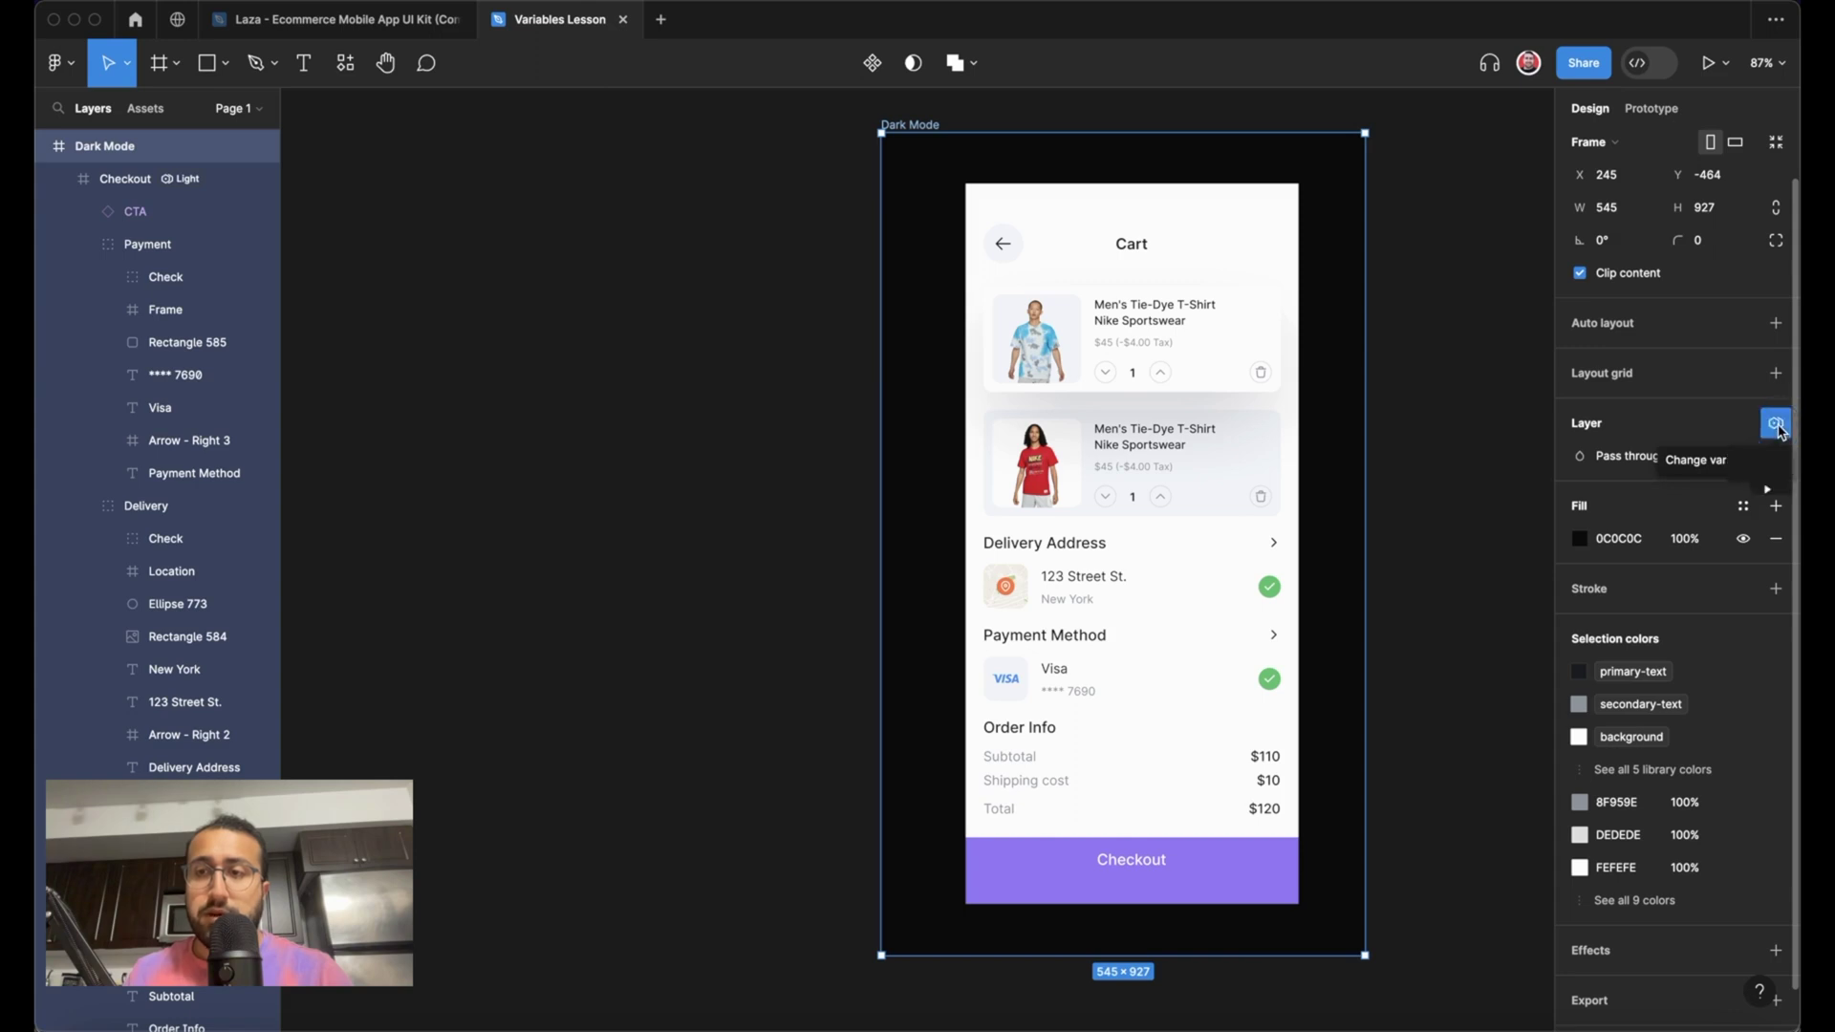
pyautogui.moveTo(1658, 500)
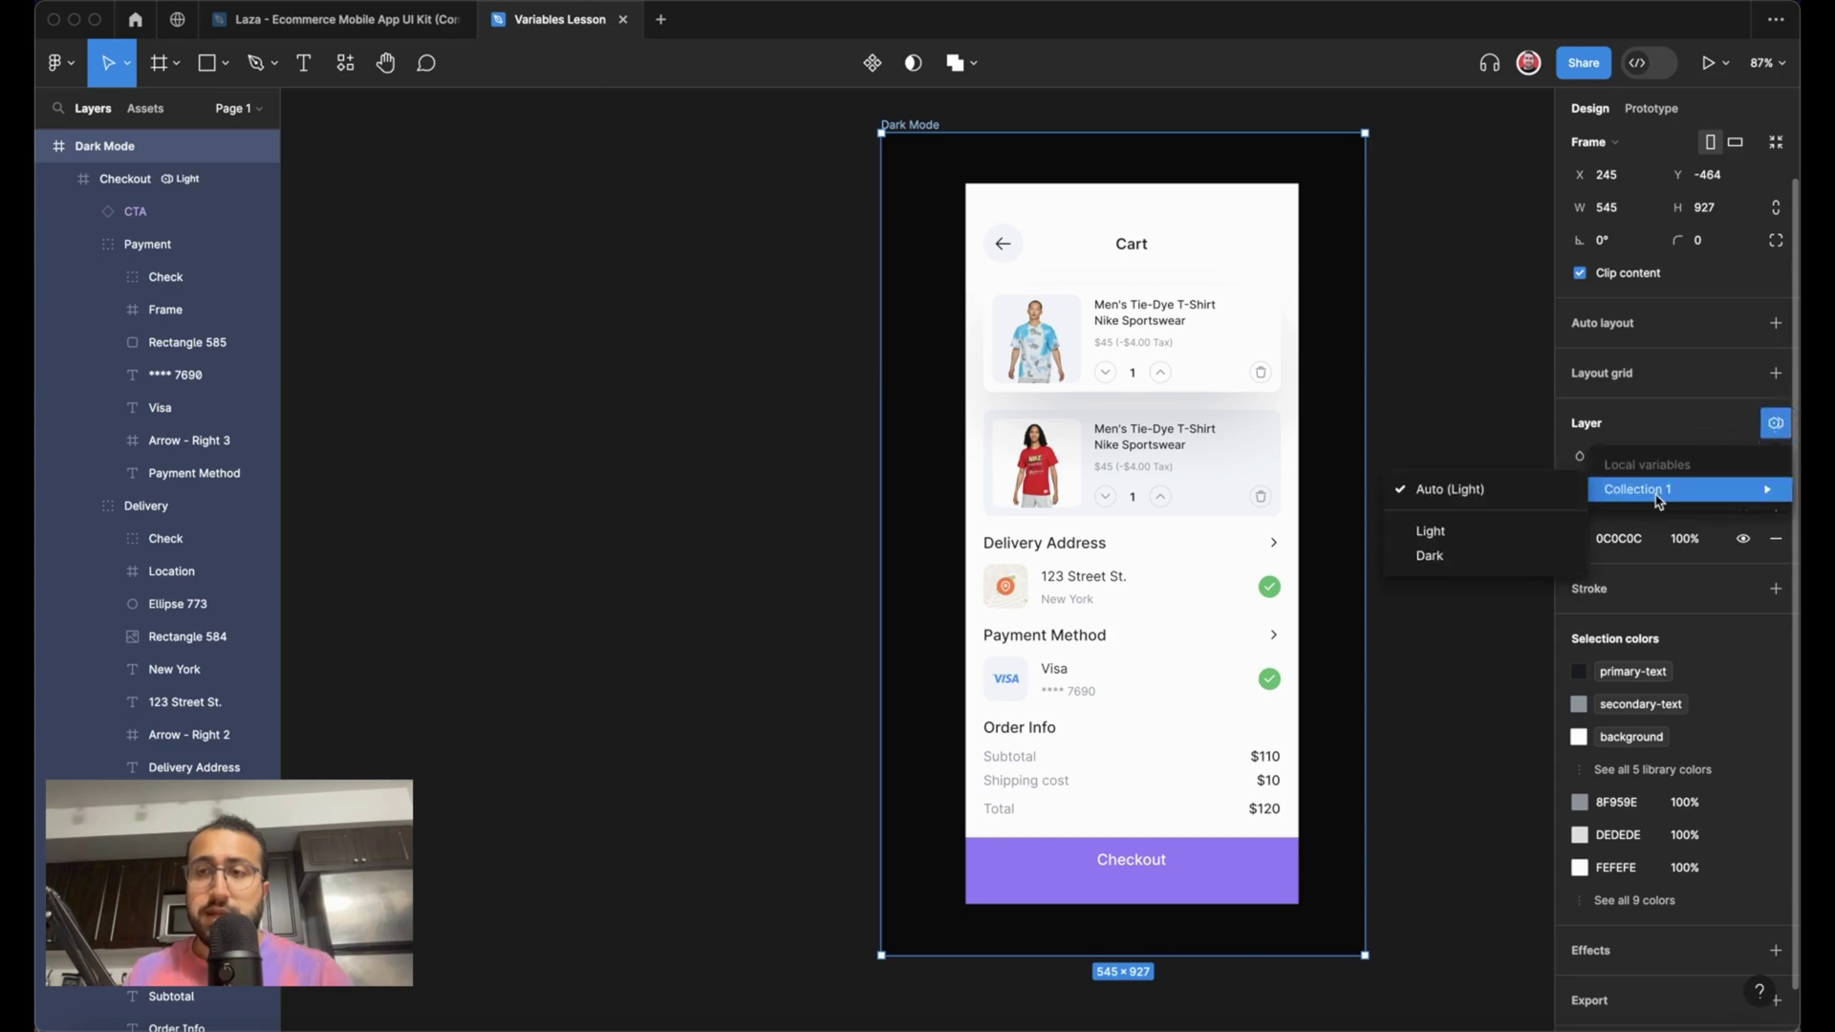
pyautogui.click(1434, 557)
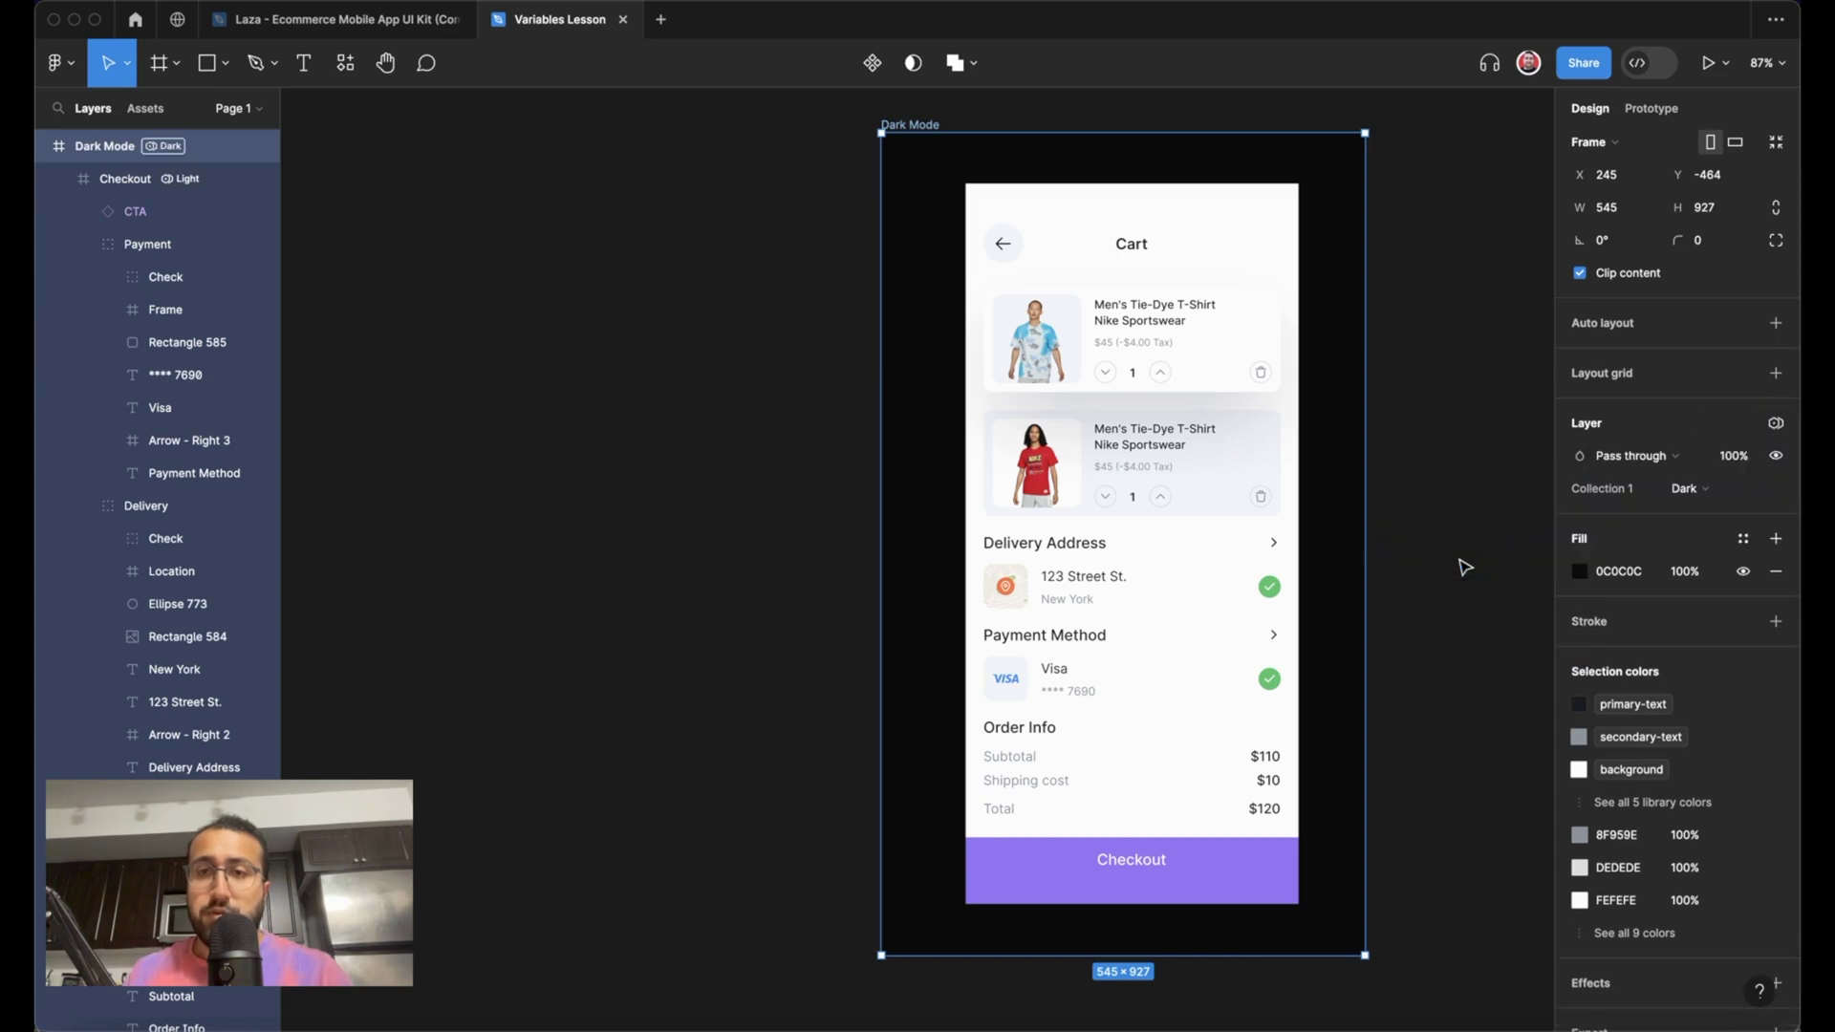
# - Set the Checkout frame's Collection 1 mode to Auto so it inherits Dark
pyautogui.click(1256, 263)
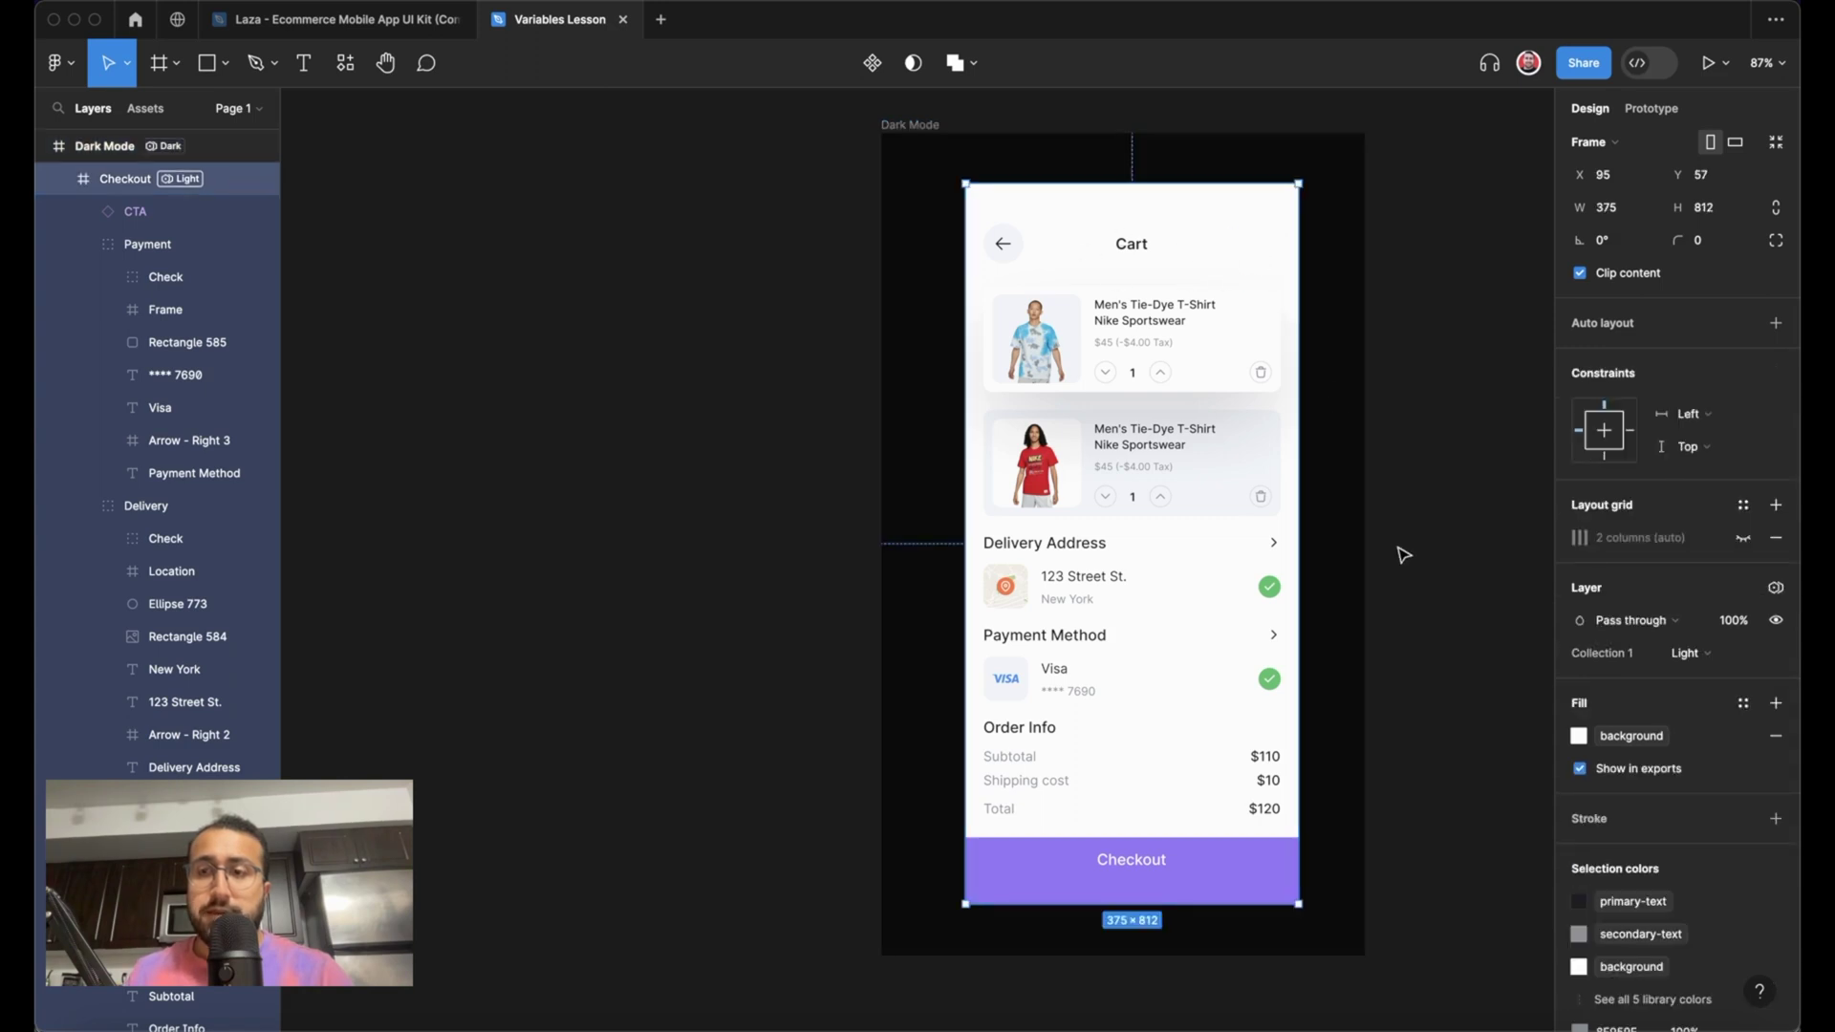
pyautogui.click(1682, 660)
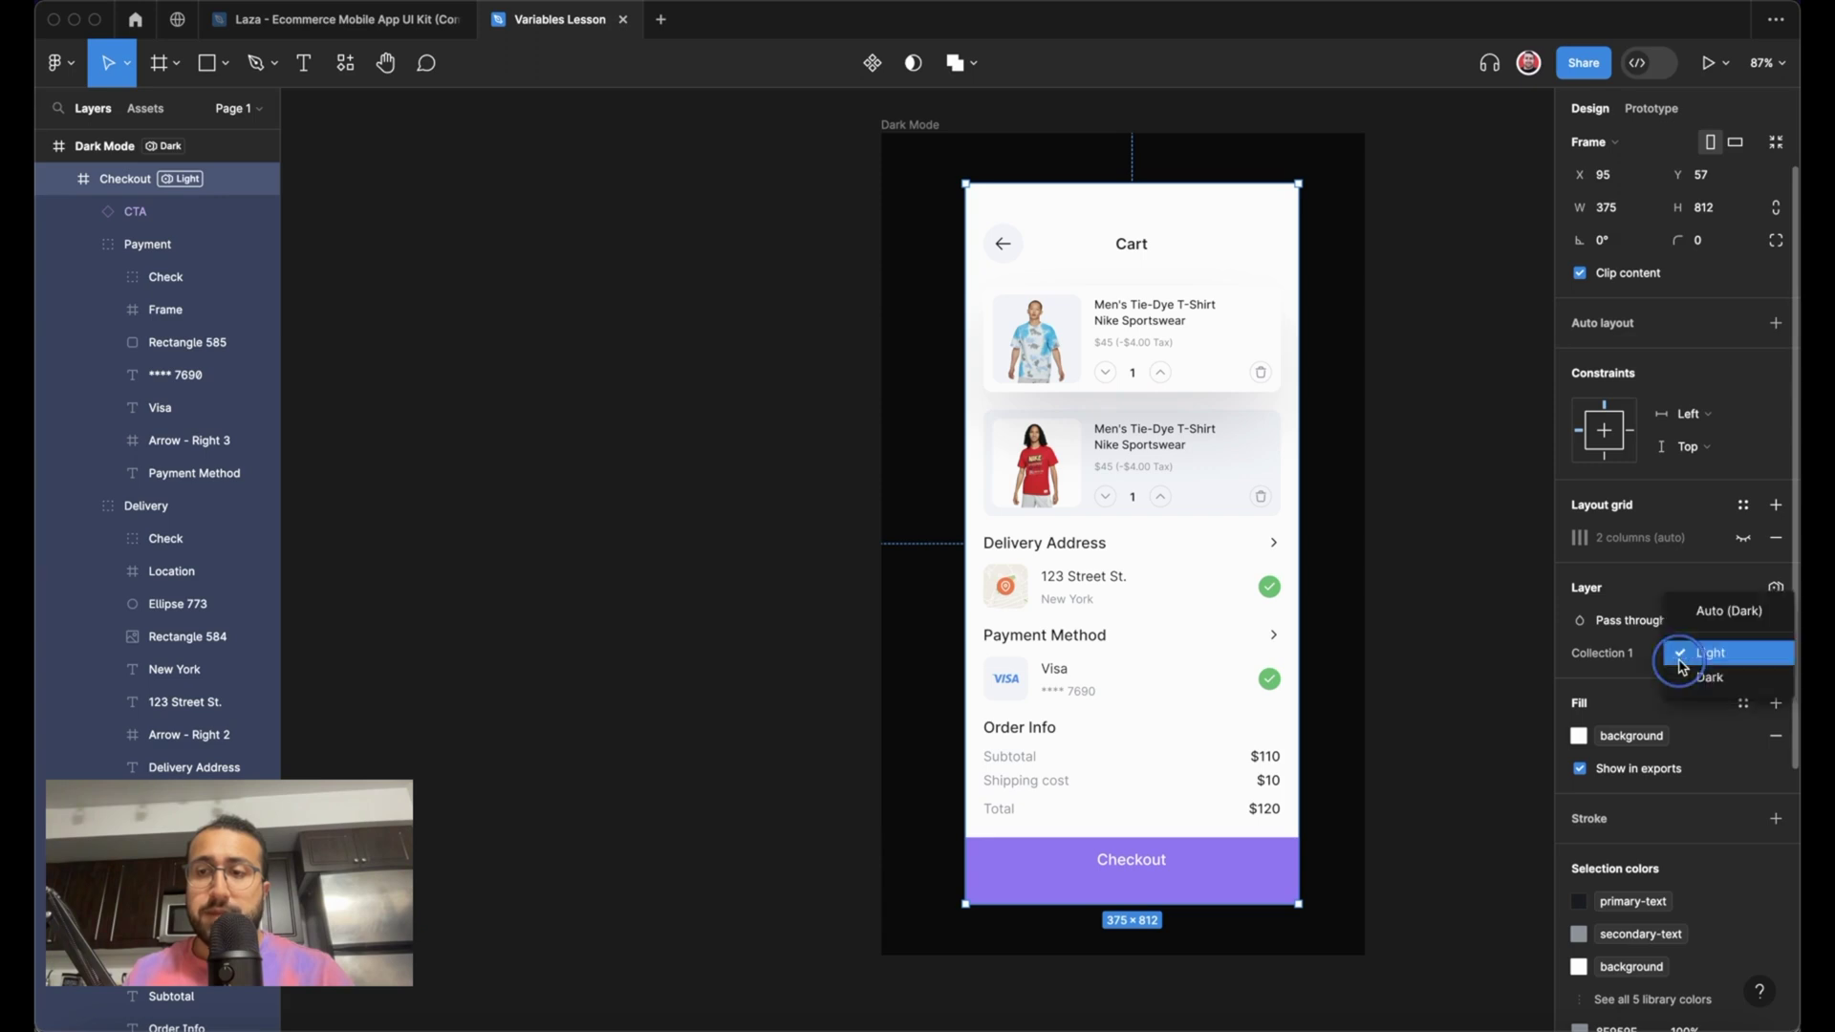
pyautogui.click(1711, 612)
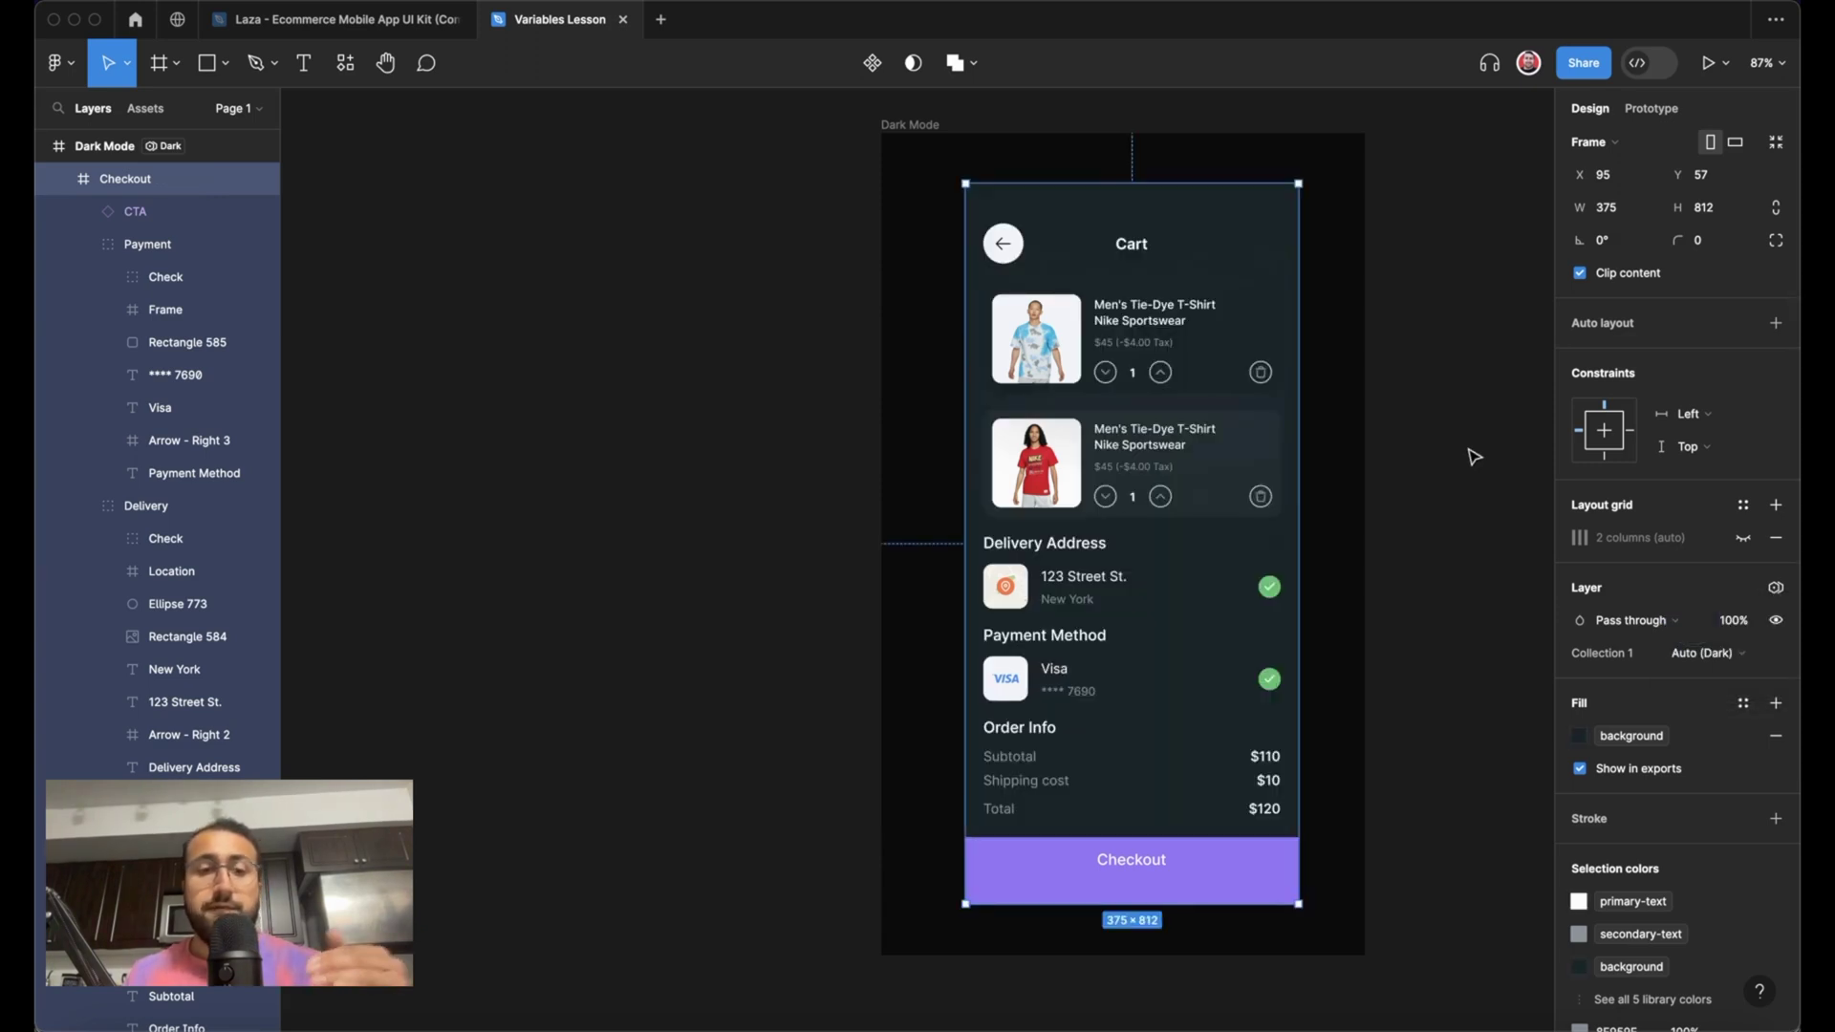
pyautogui.hscroll(-3, 1179, 409)
pyautogui.scroll(1, 1178, 409)
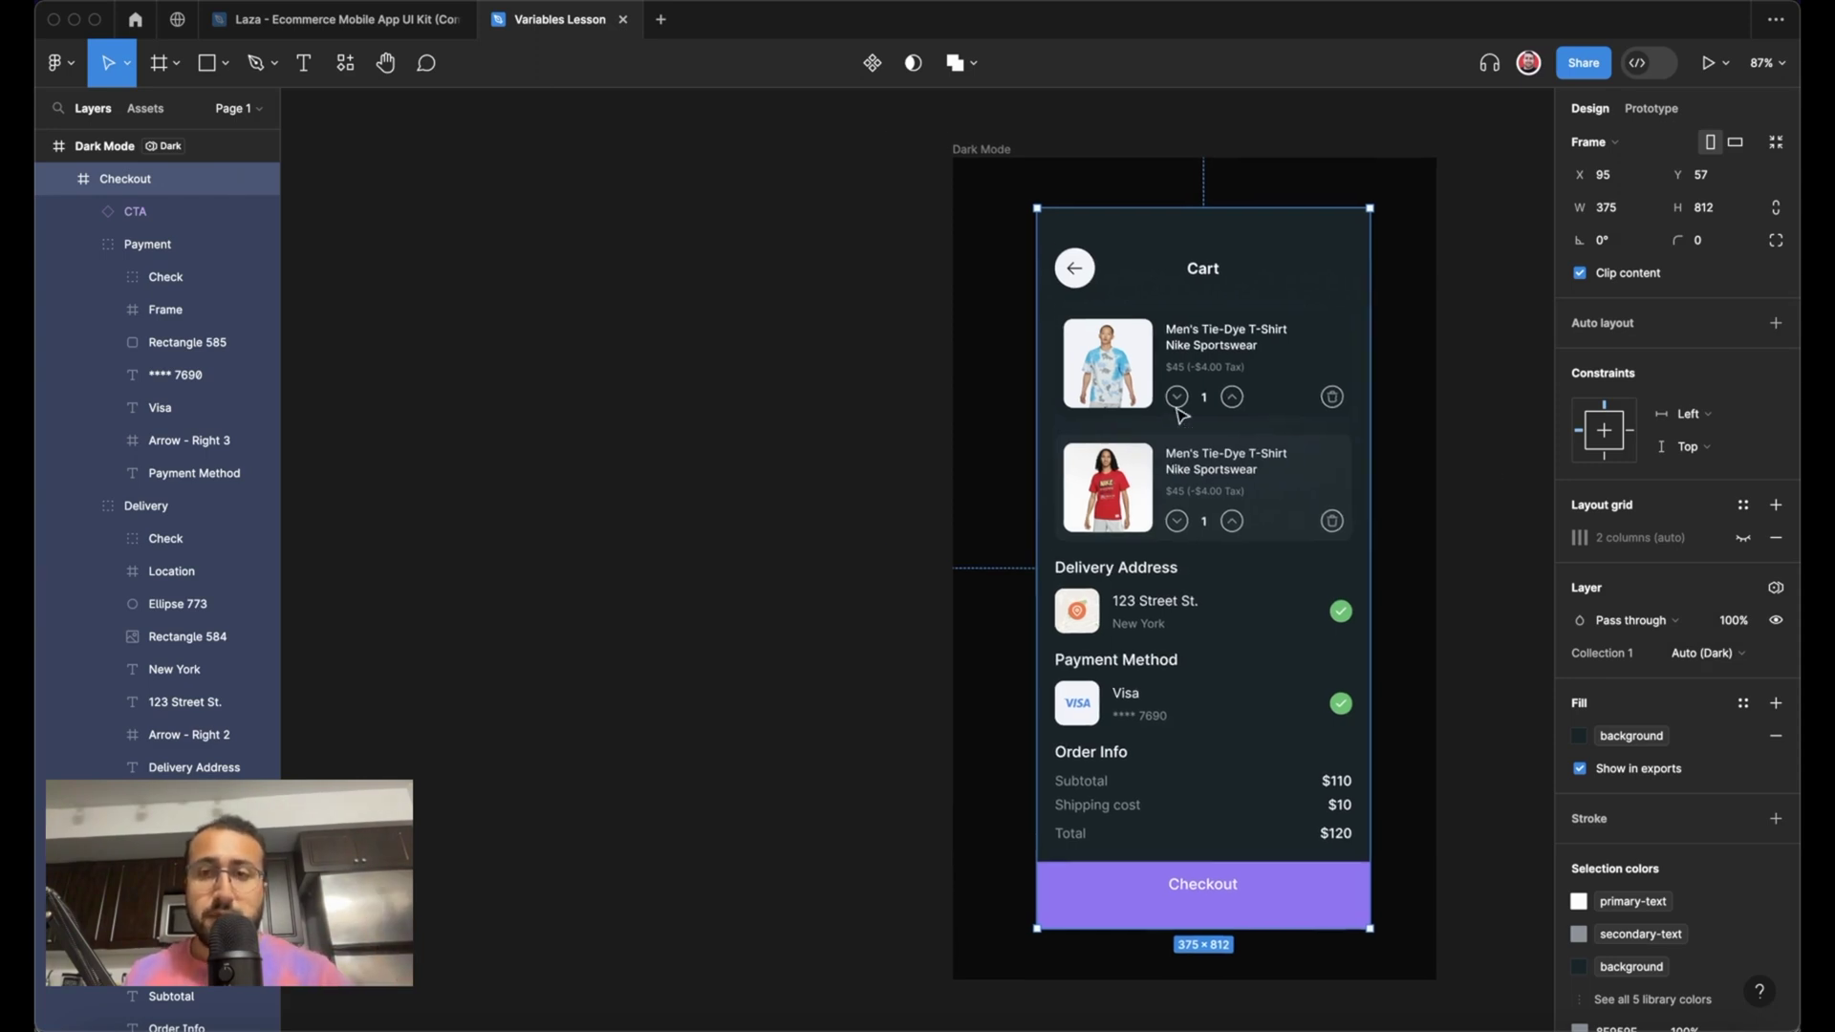
# - Drag Checkout out of Dark Mode onto the canvas and glance at the local variables
pyautogui.moveTo(1247, 360); pyautogui.dragTo(749, 352)
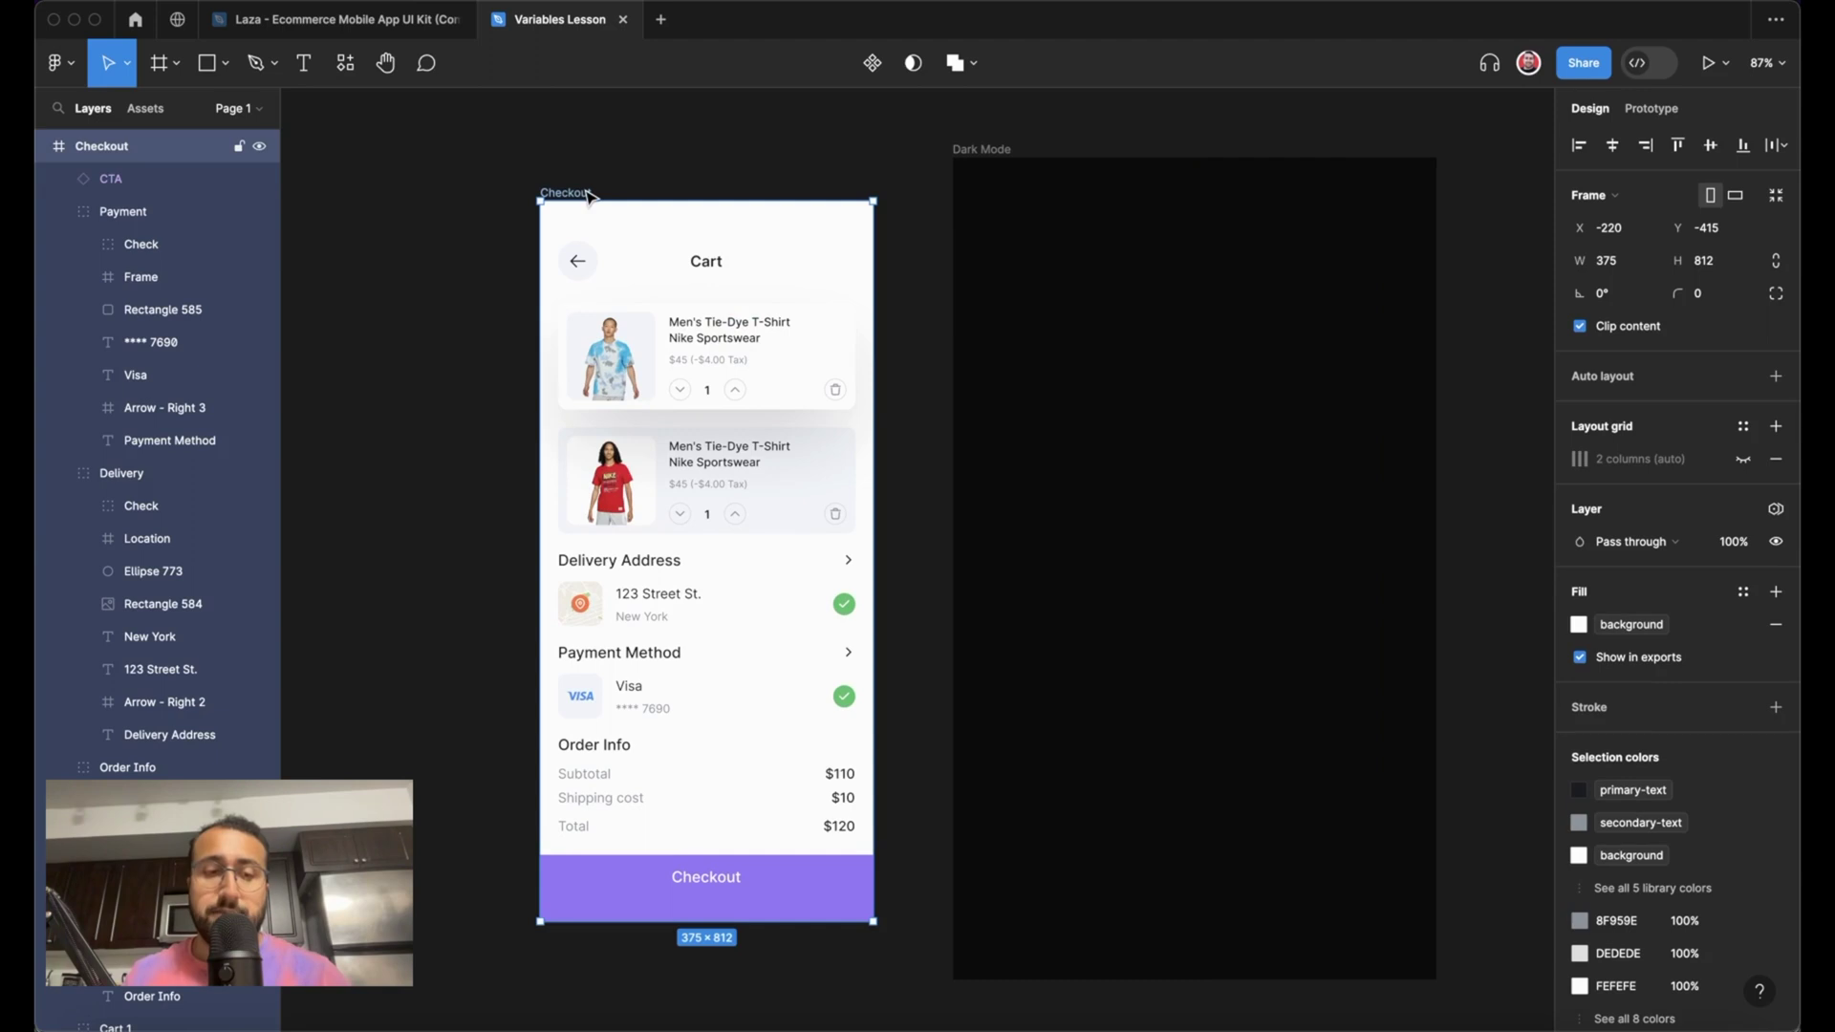
pyautogui.click(748, 153)
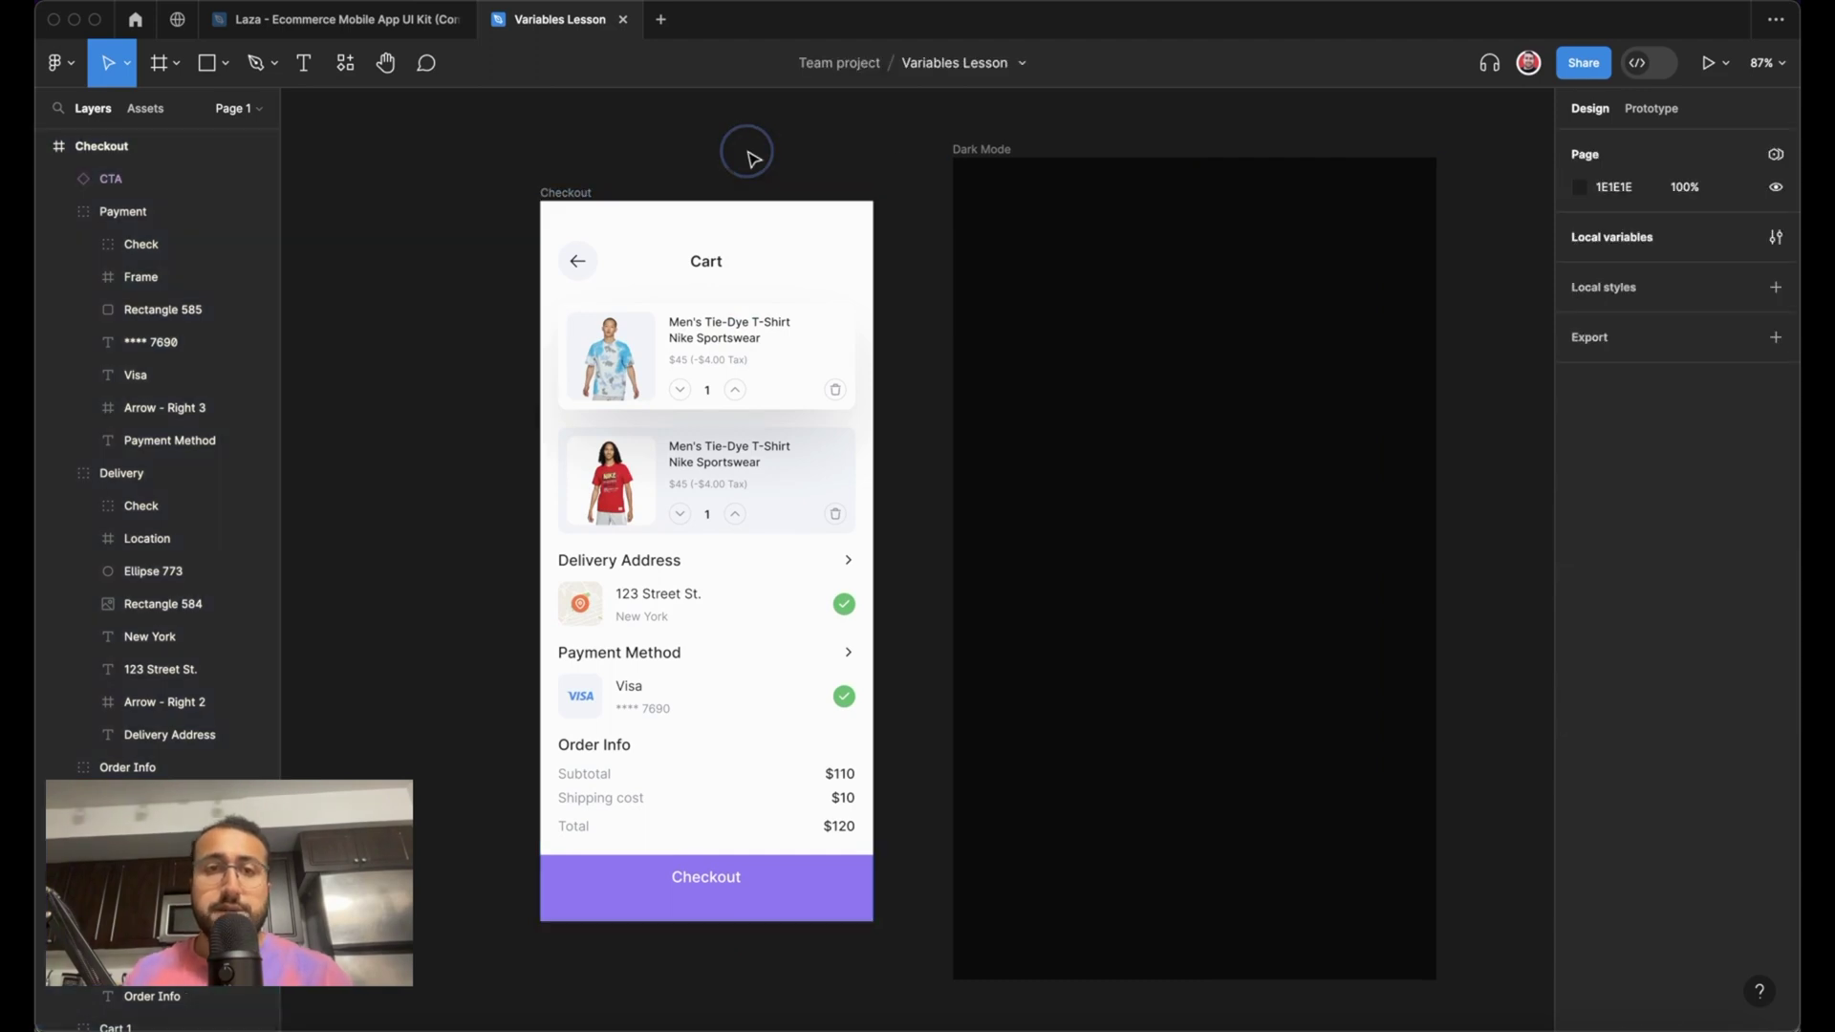
pyautogui.click(1765, 236)
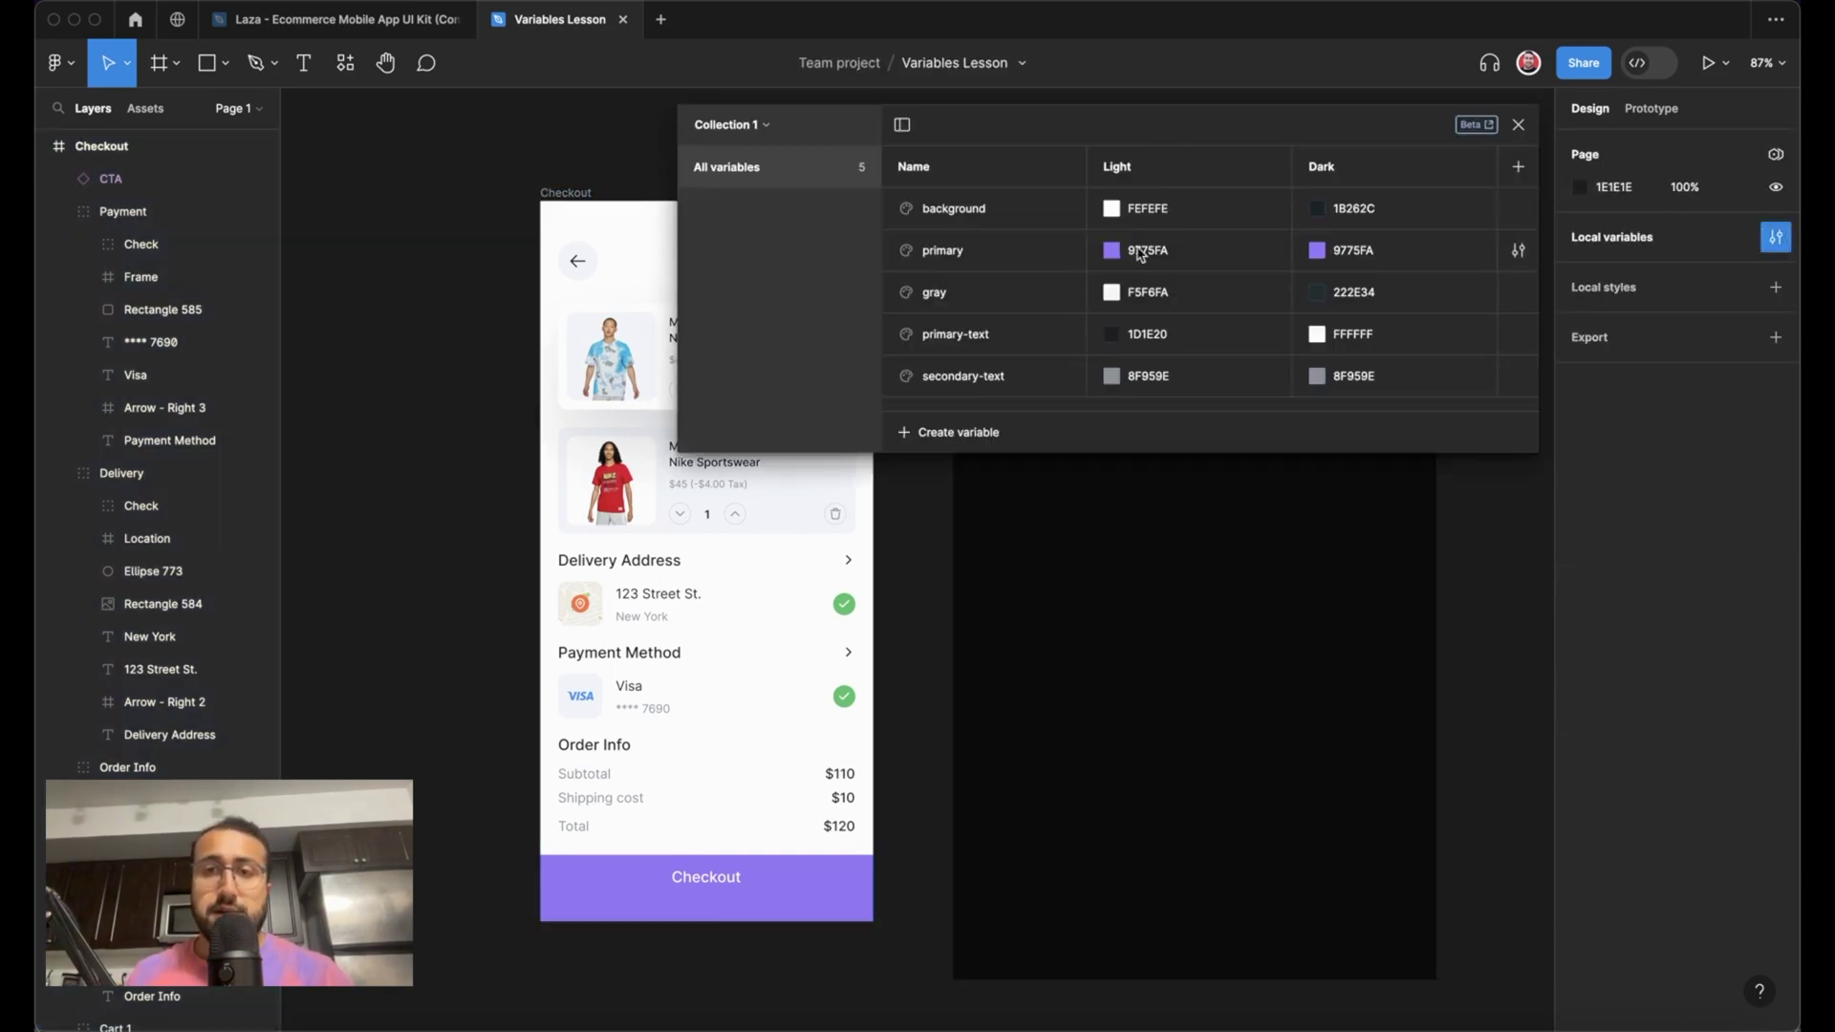
pyautogui.click(1518, 126)
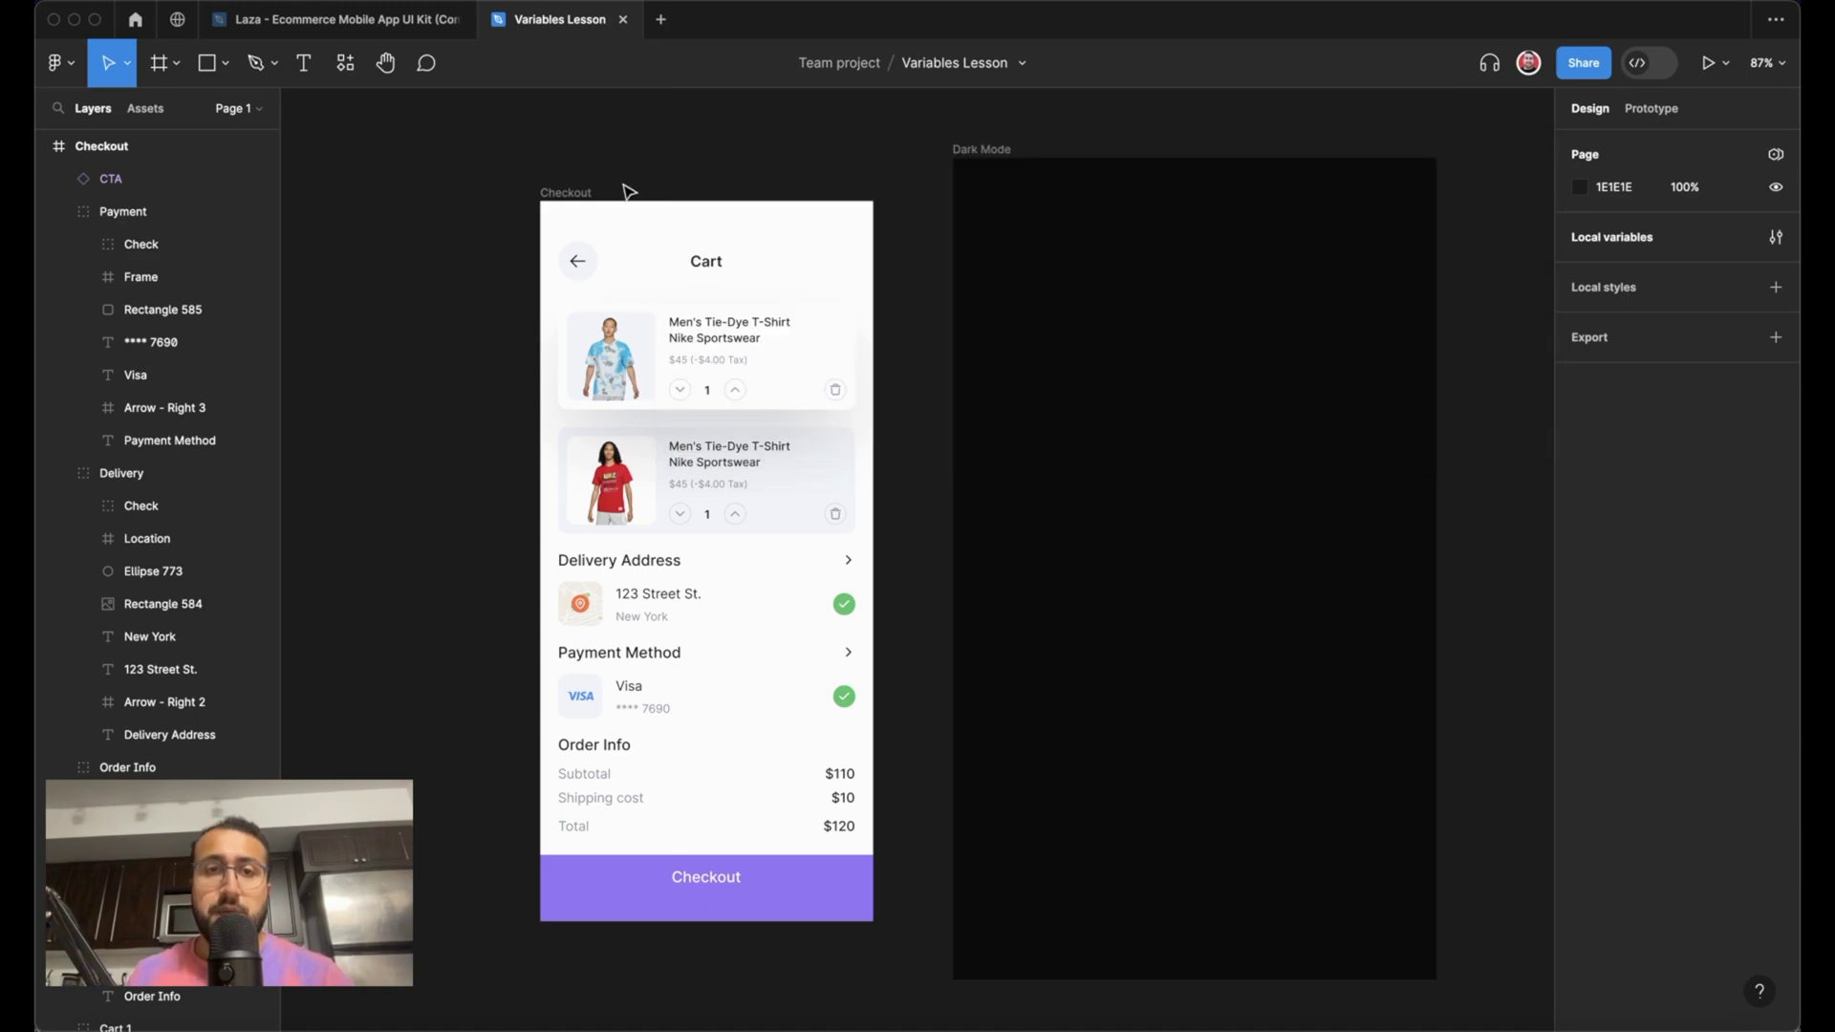
pyautogui.moveTo(570, 190)
pyautogui.mouseDown()
pyautogui.moveTo(946, 229)
pyautogui.moveTo(1068, 218)
pyautogui.moveTo(647, 238)
pyautogui.moveTo(586, 189)
pyautogui.mouseUp()
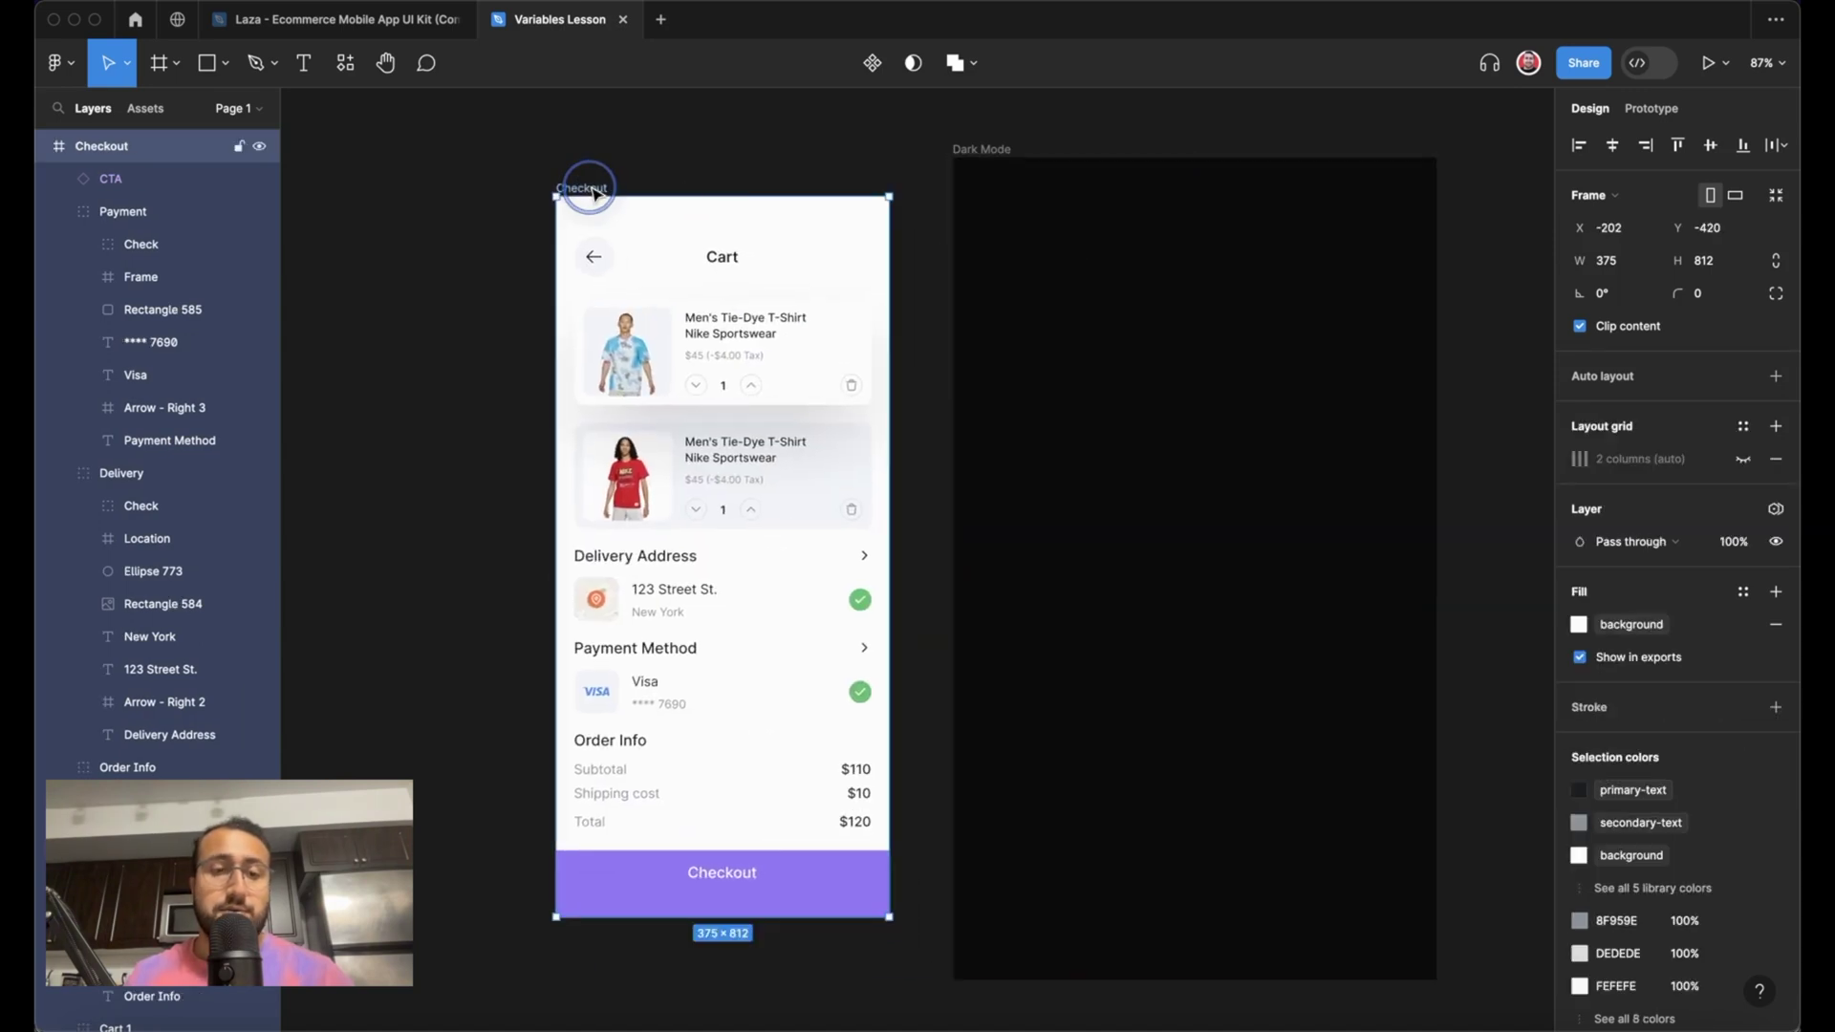
# - In Local variables, rename the Collection 1 collection to 'Colors'
pyautogui.click(908, 179)
pyautogui.click(987, 151)
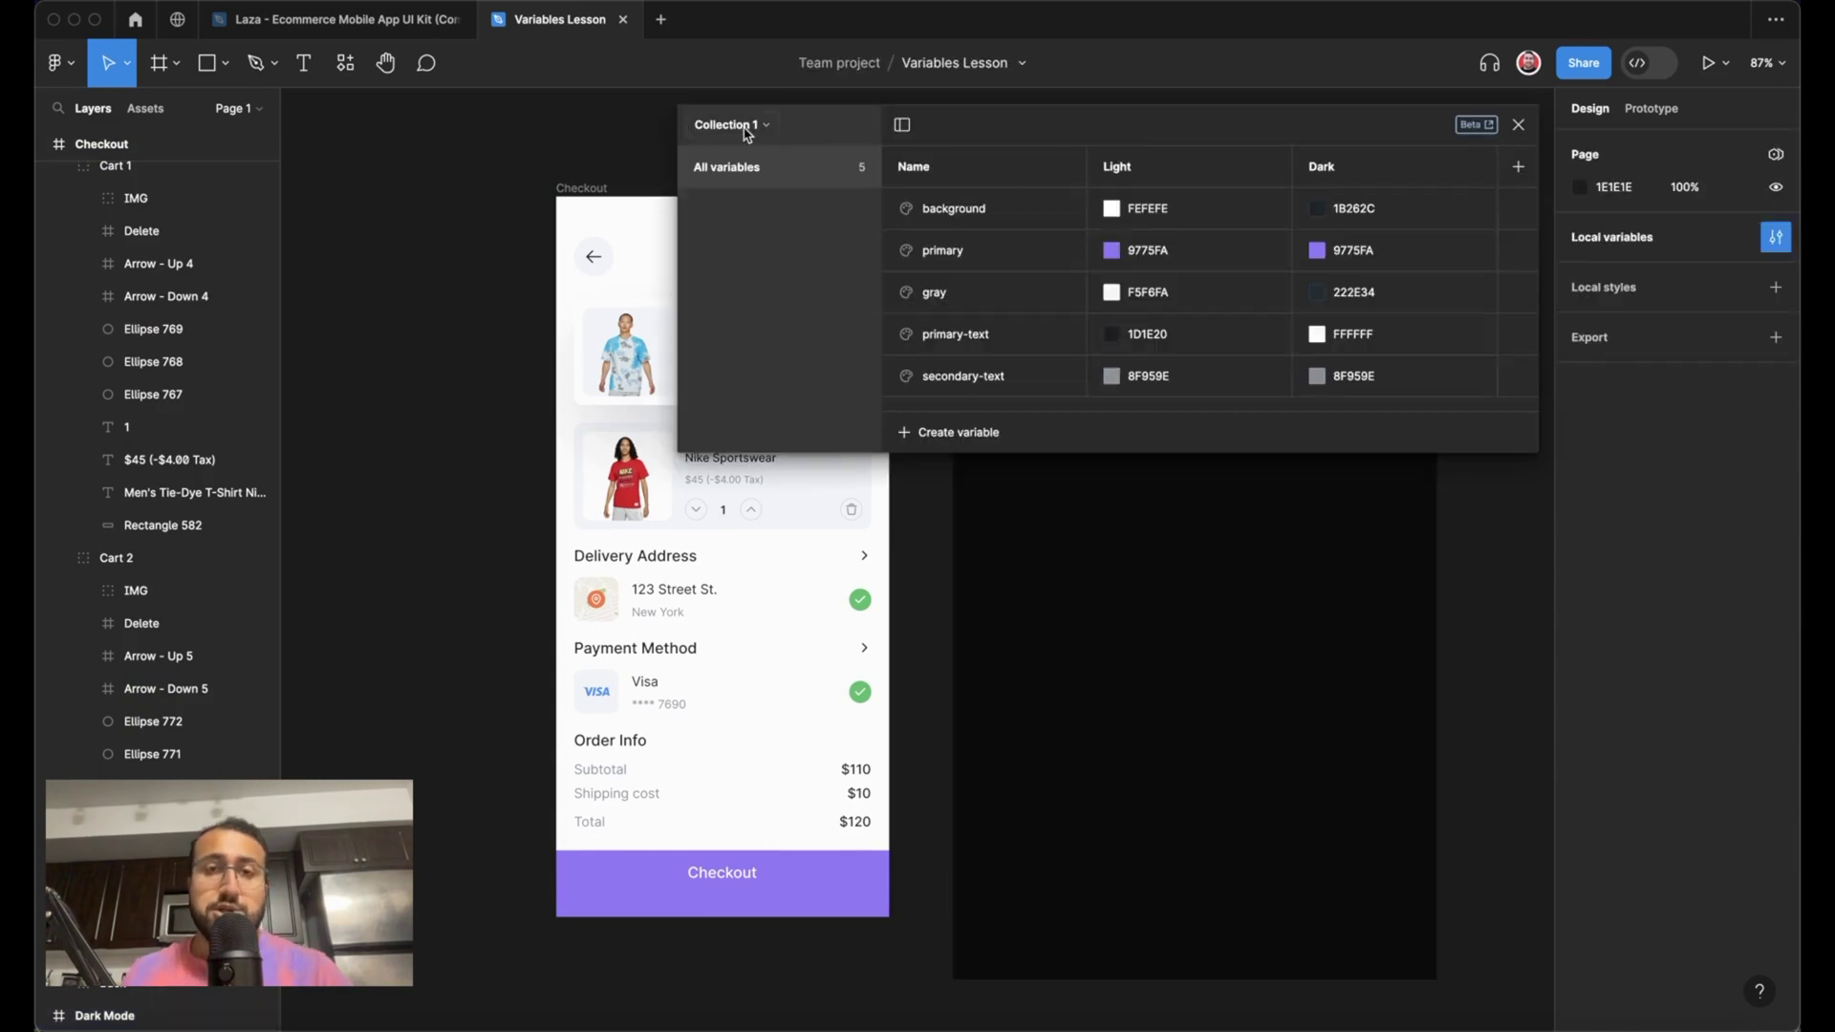
pyautogui.click(740, 135)
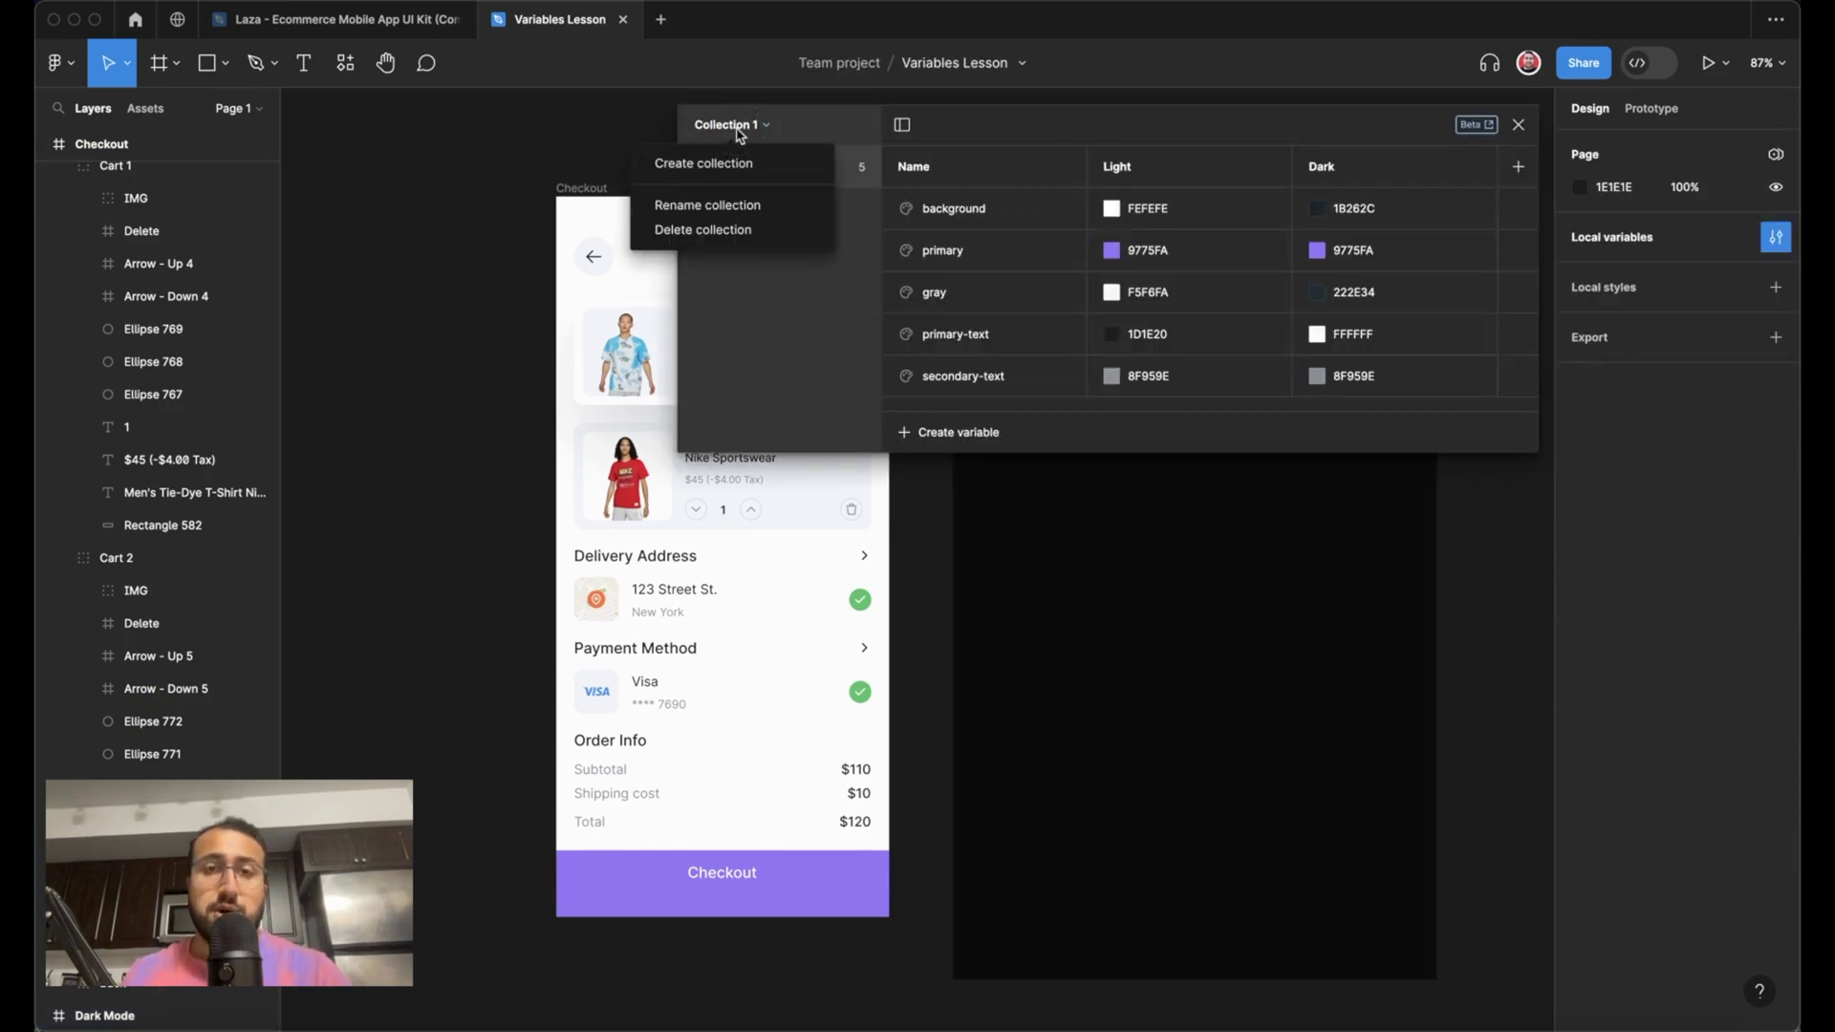
pyautogui.click(725, 205)
pyautogui.write('Colors')
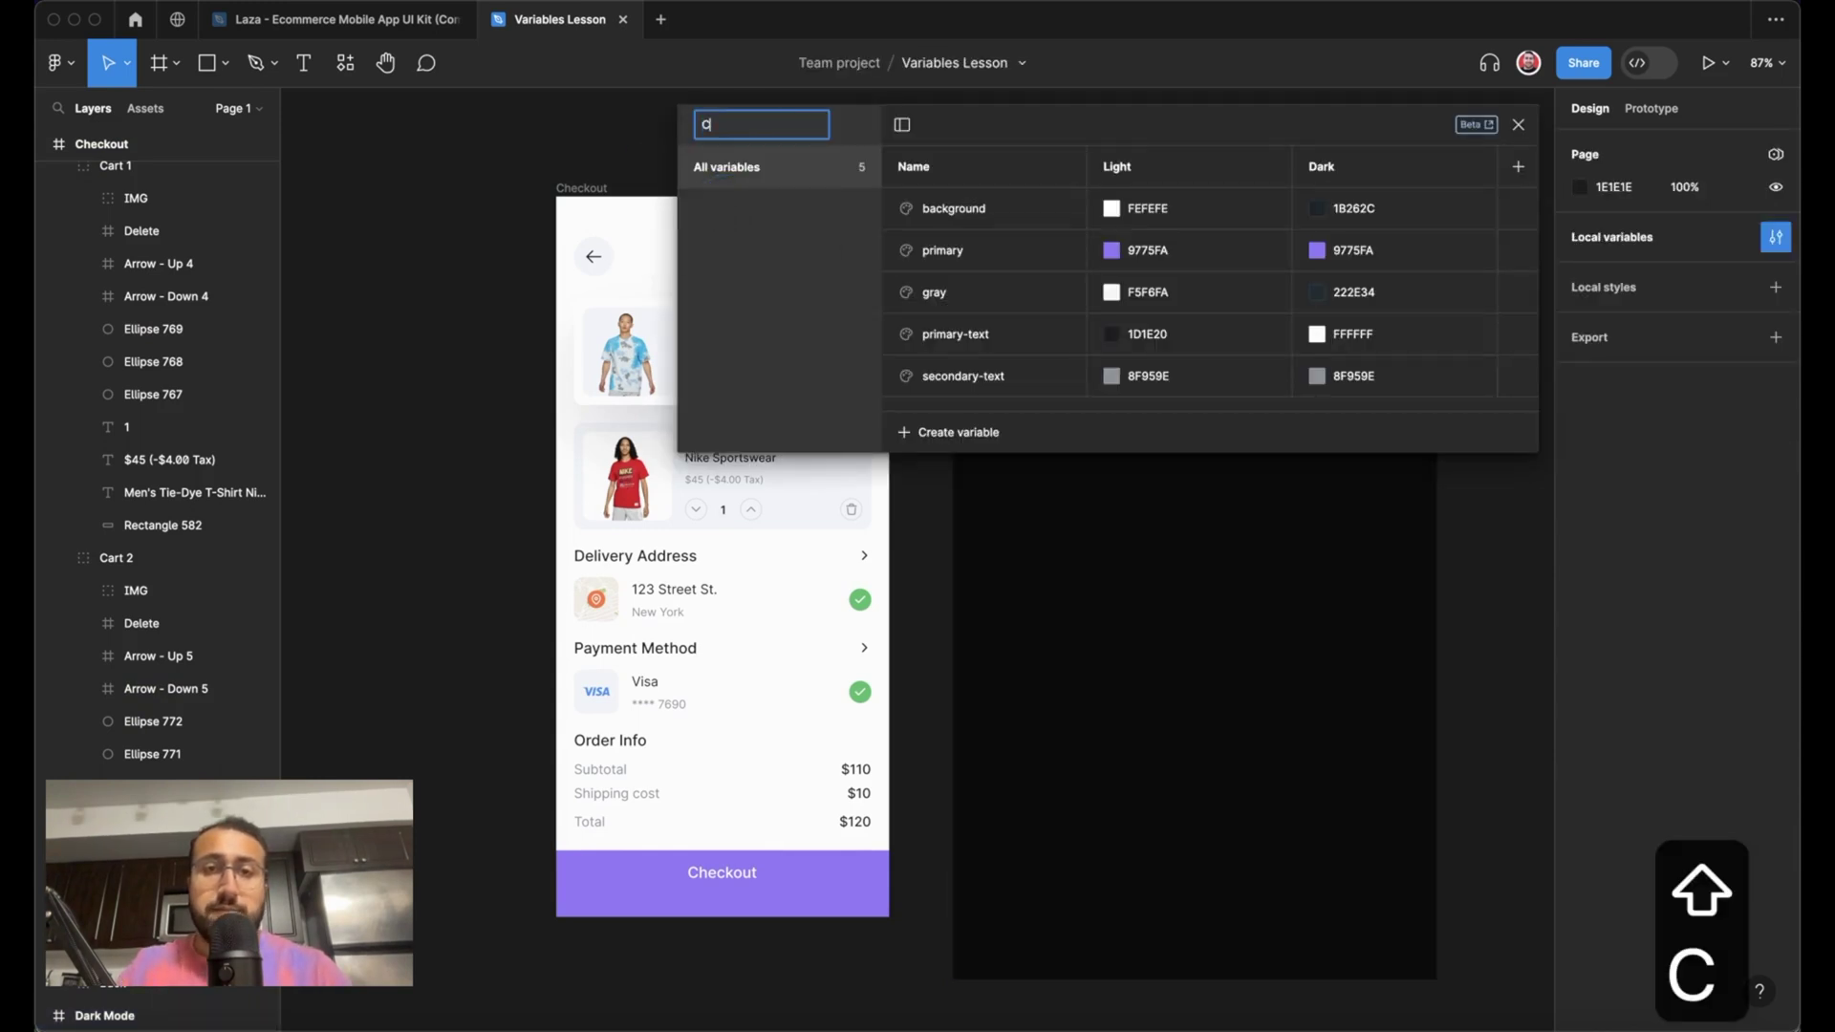
pyautogui.press('Return')
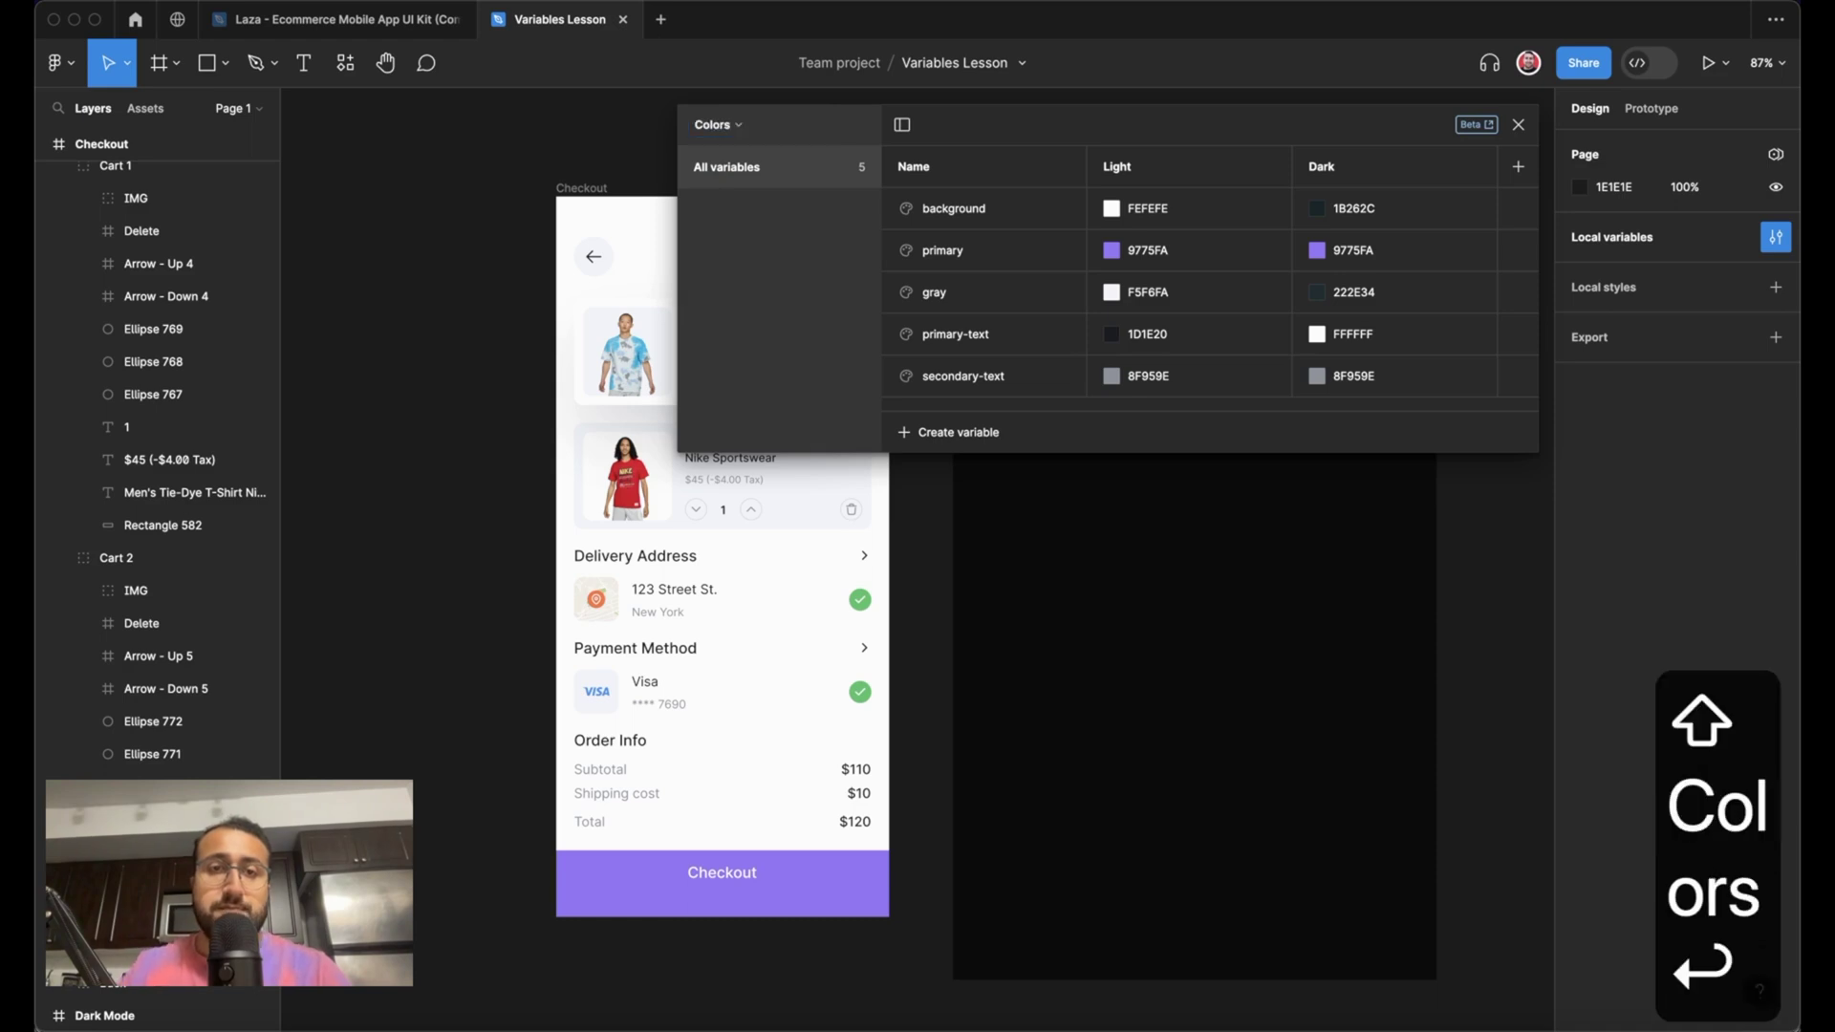
pyautogui.click(740, 134)
pyautogui.click(740, 135)
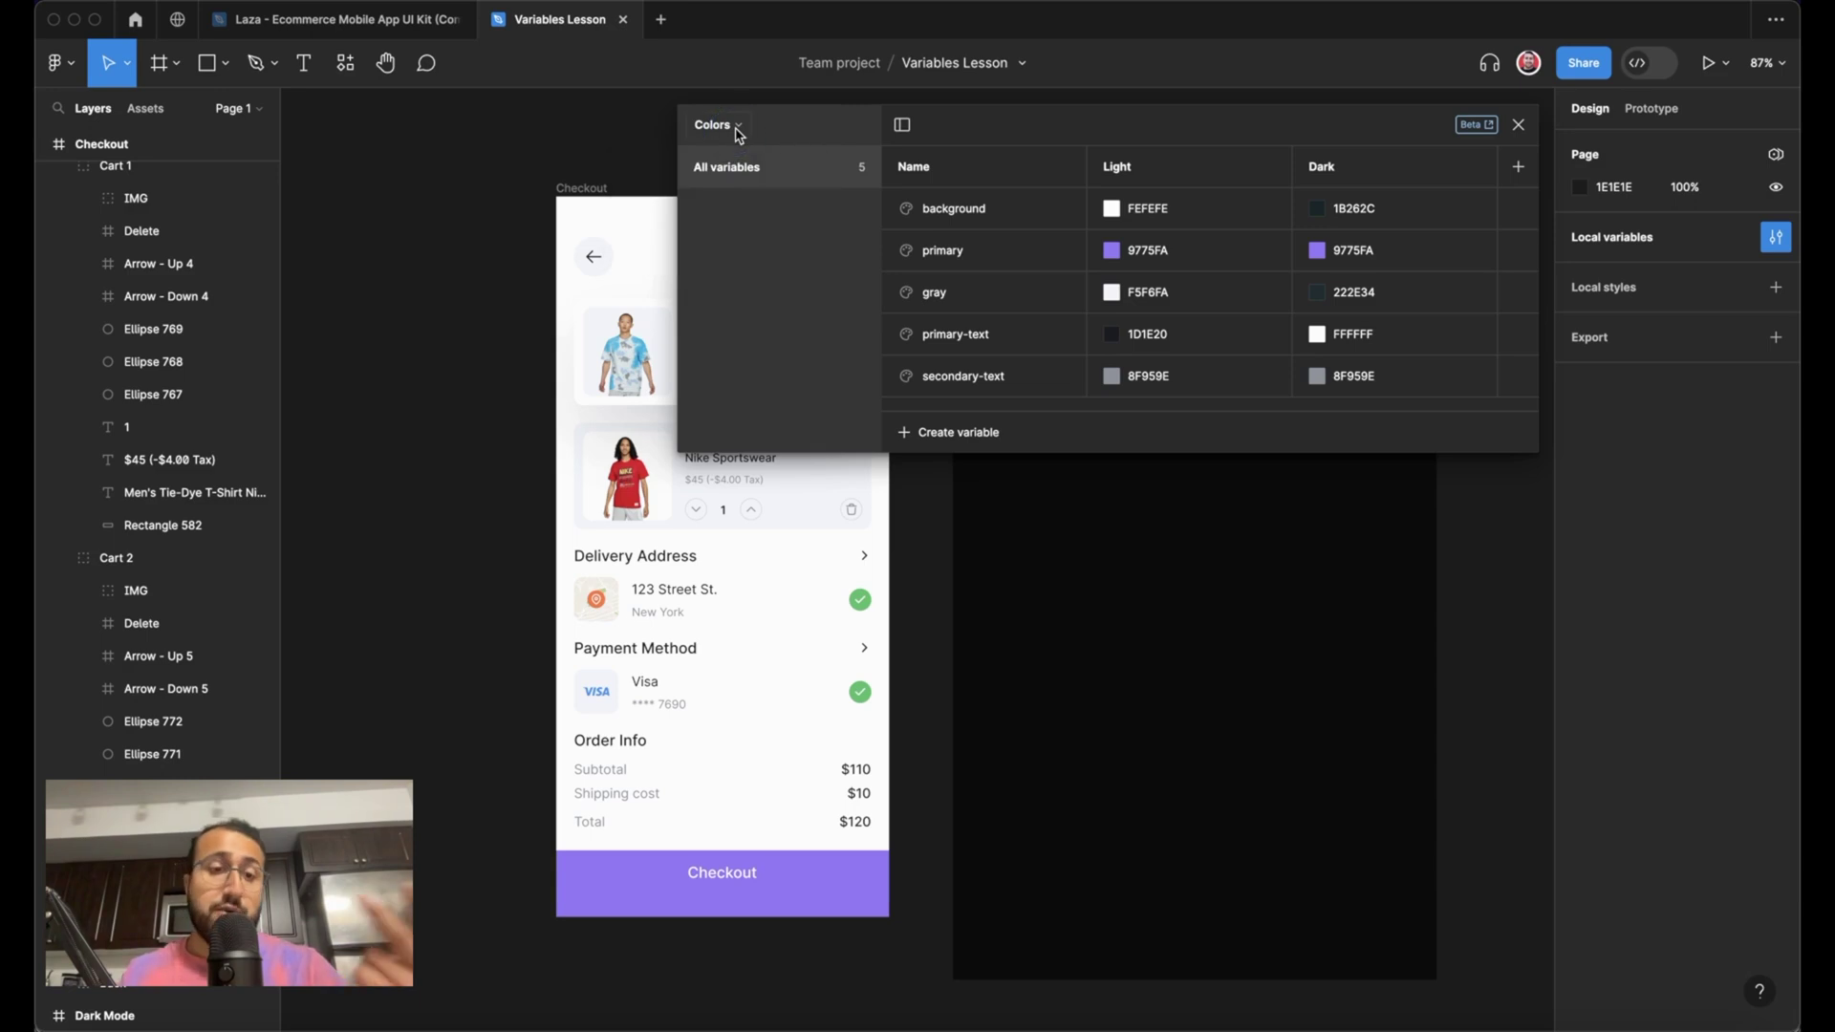